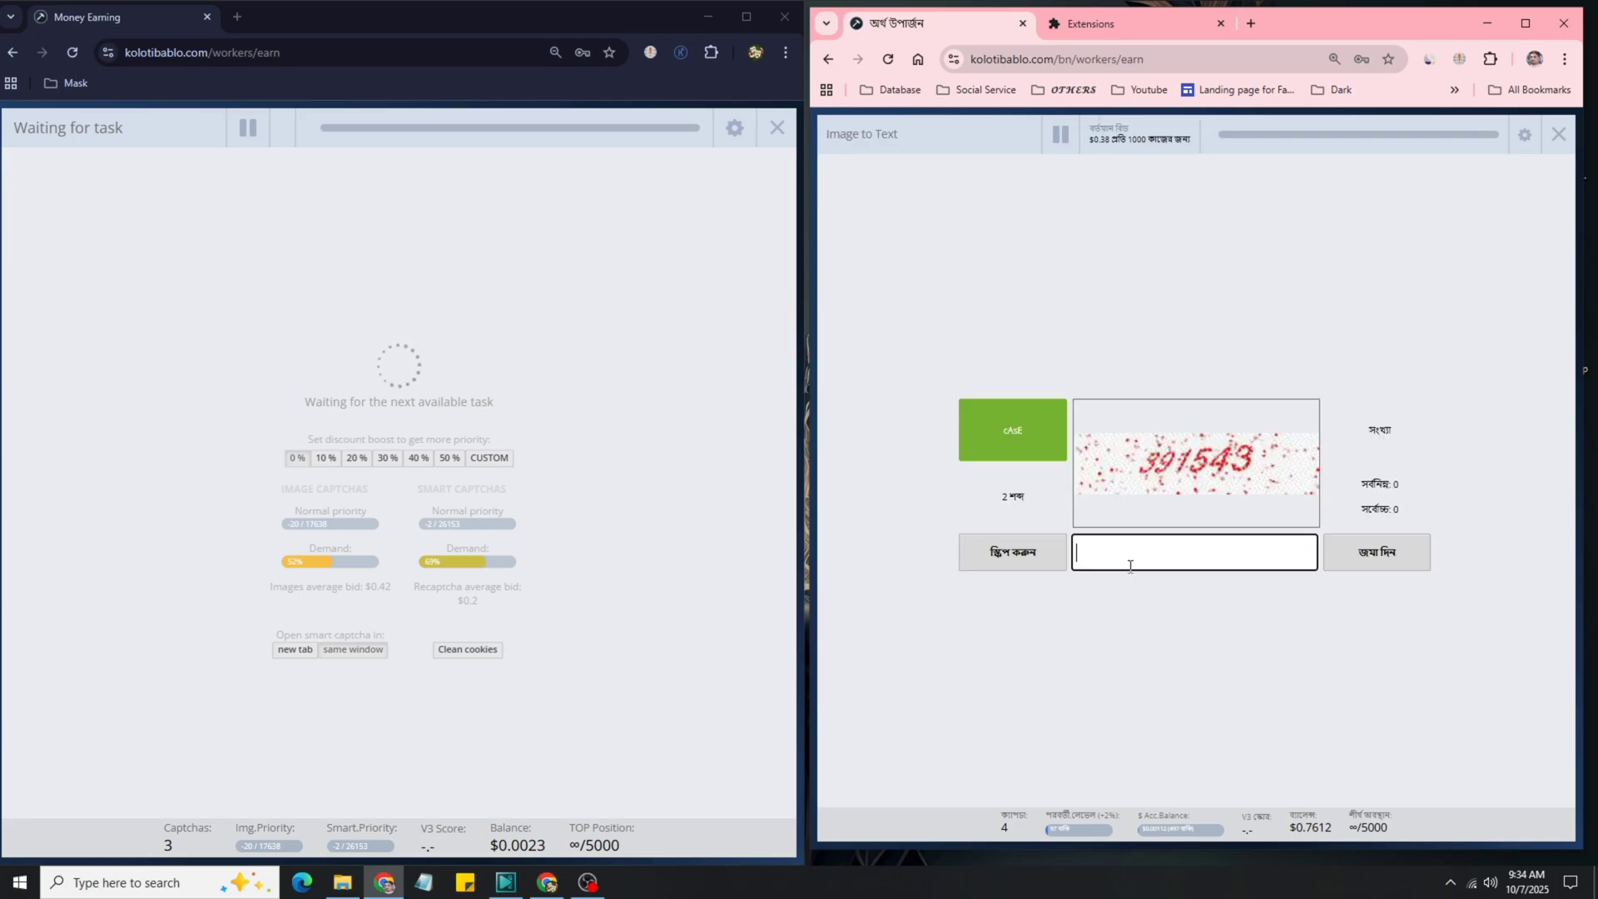
Submit 391543 for the number captcha, then pick the two train tiles and submit the grid
type("391543")
key("Return")
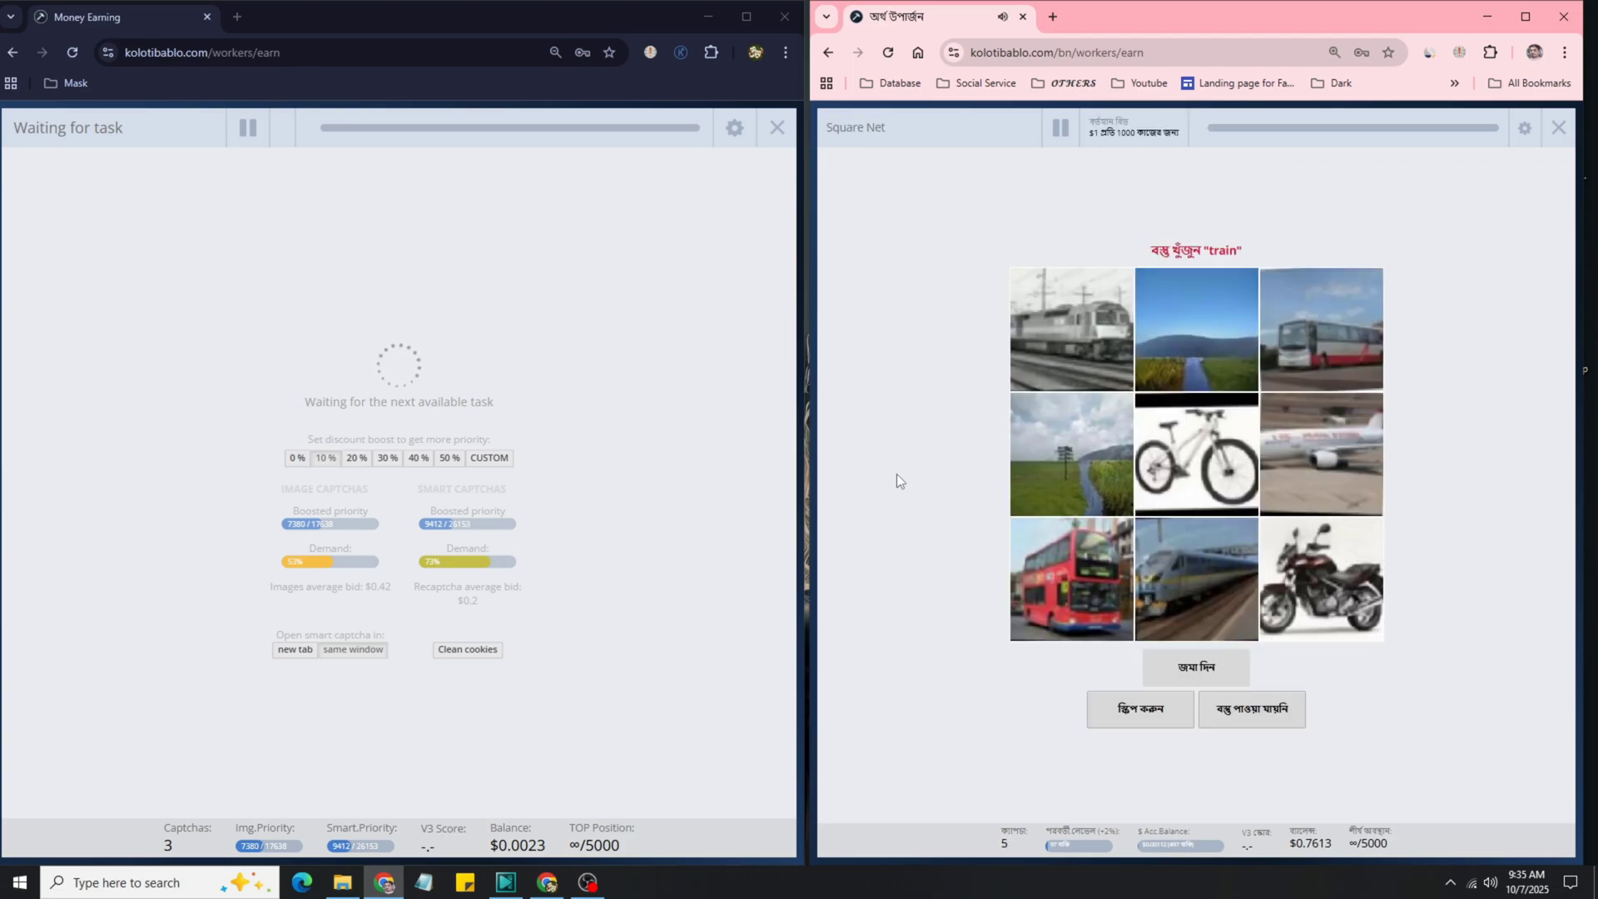
left_click(1071, 329)
left_click(1196, 578)
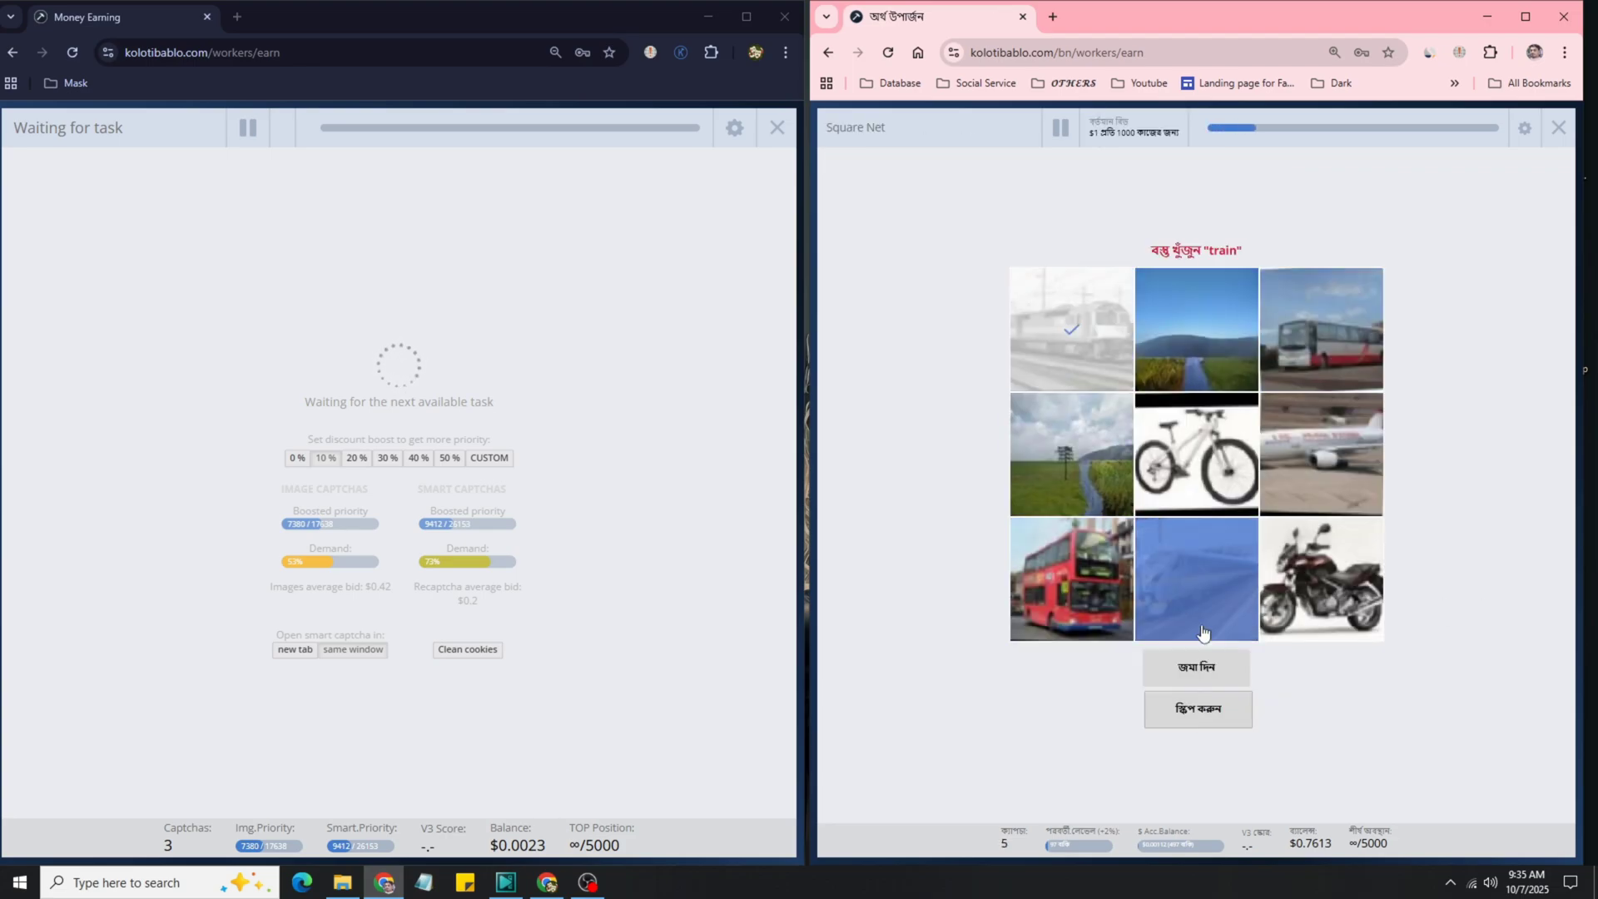
left_click(1170, 666)
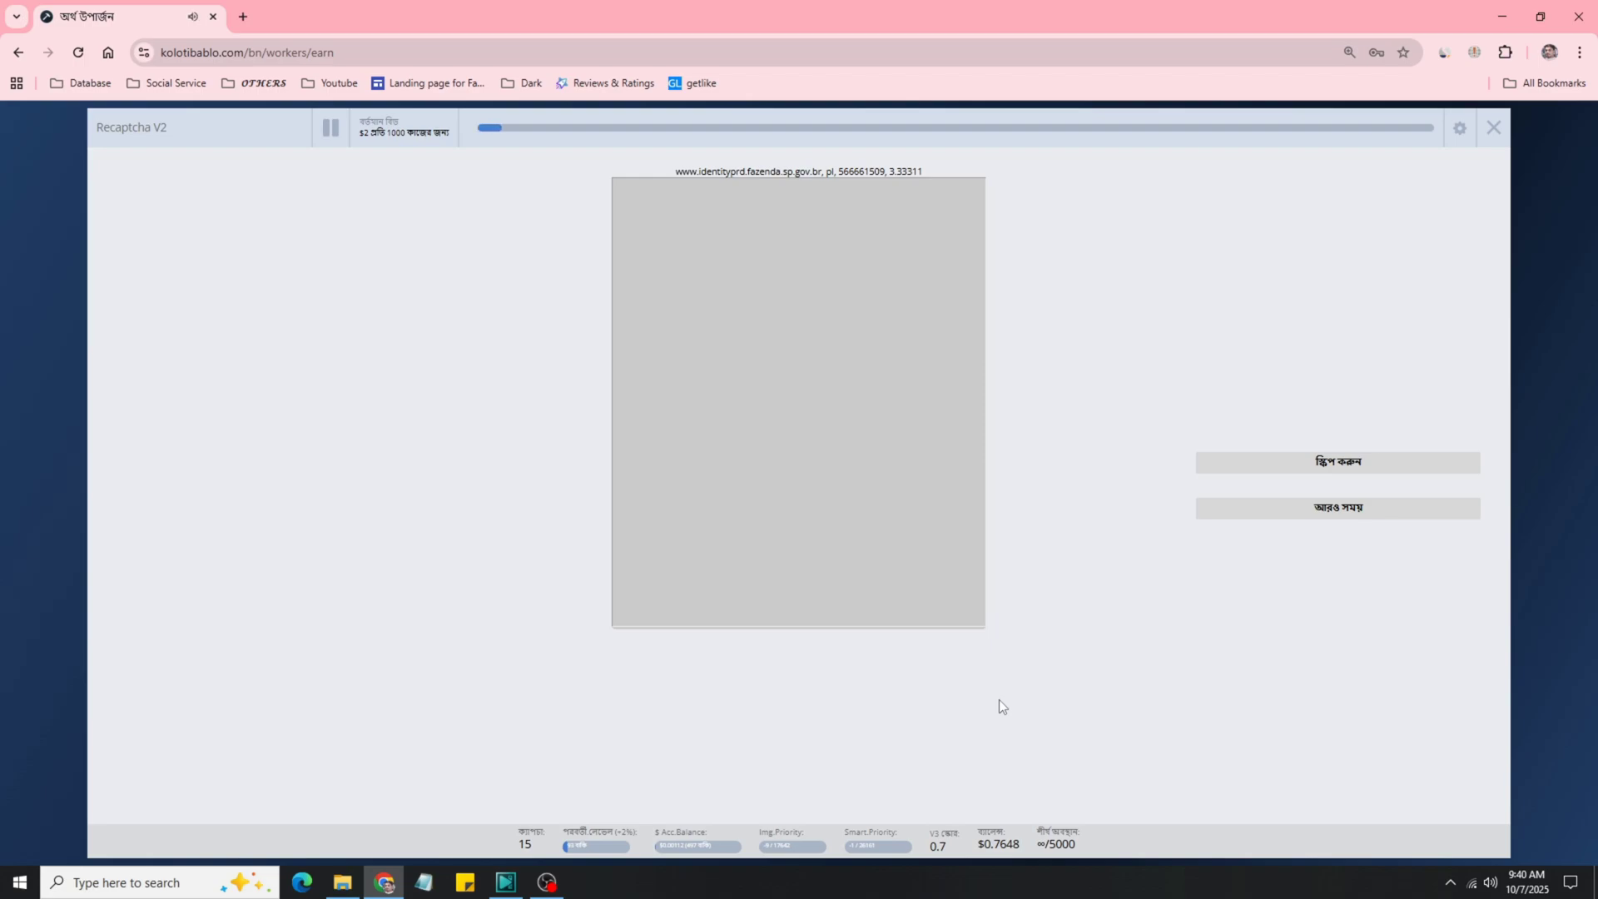
Mark the three crosswalk tiles, then complete and submit an icon-order captcha
left_click(820, 353)
left_click(806, 424)
left_click(721, 537)
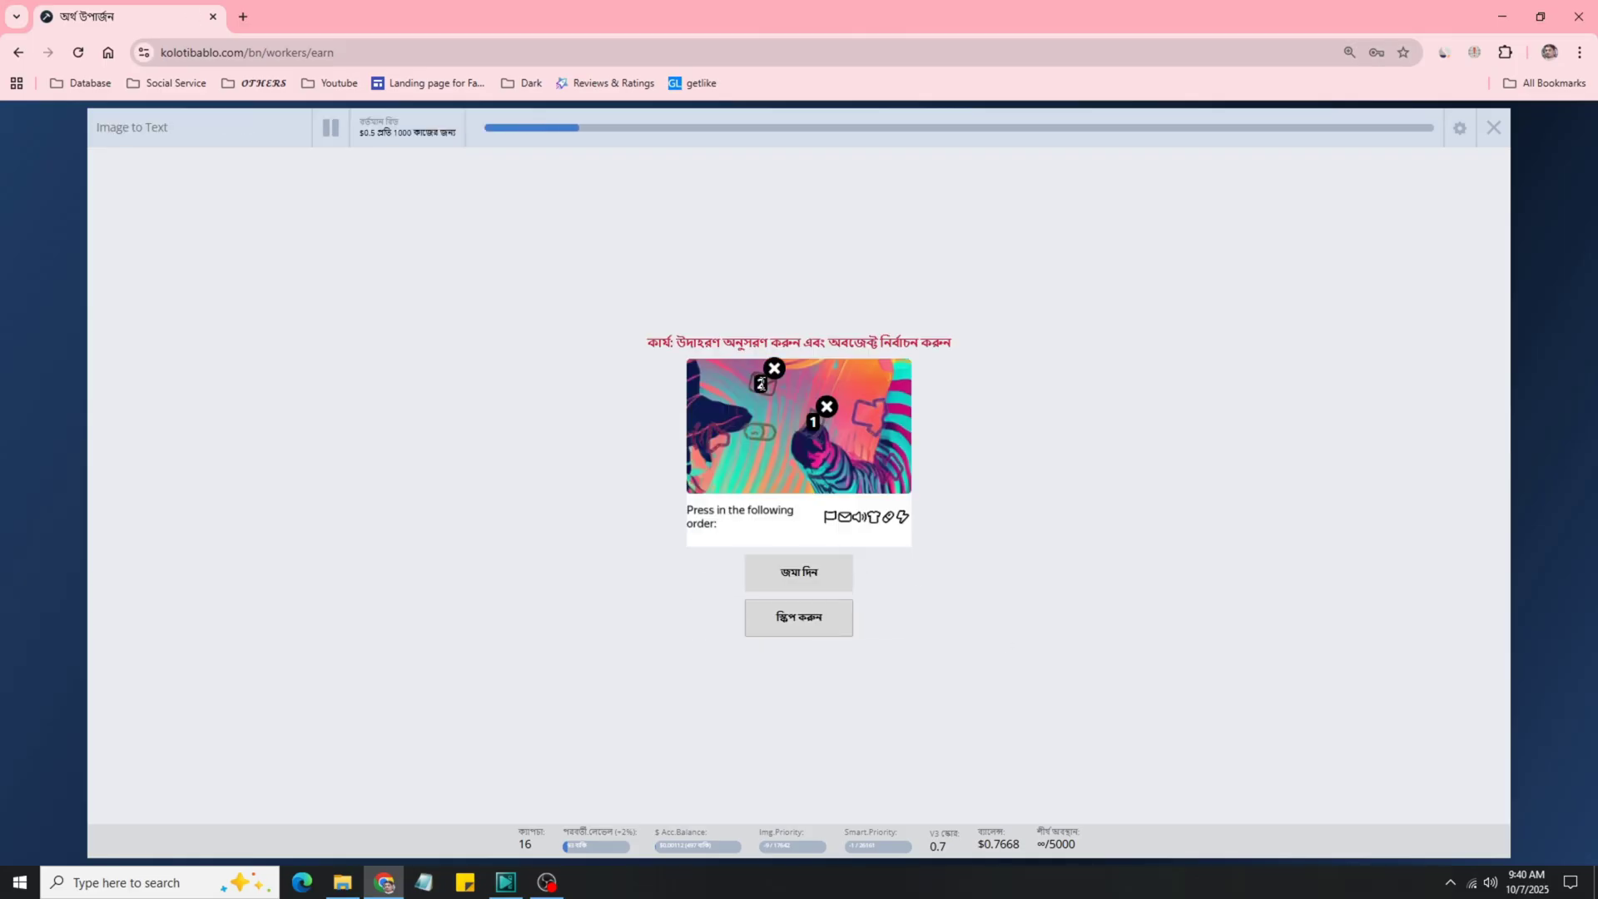
left_click(759, 431)
left_click(892, 457)
left_click(795, 572)
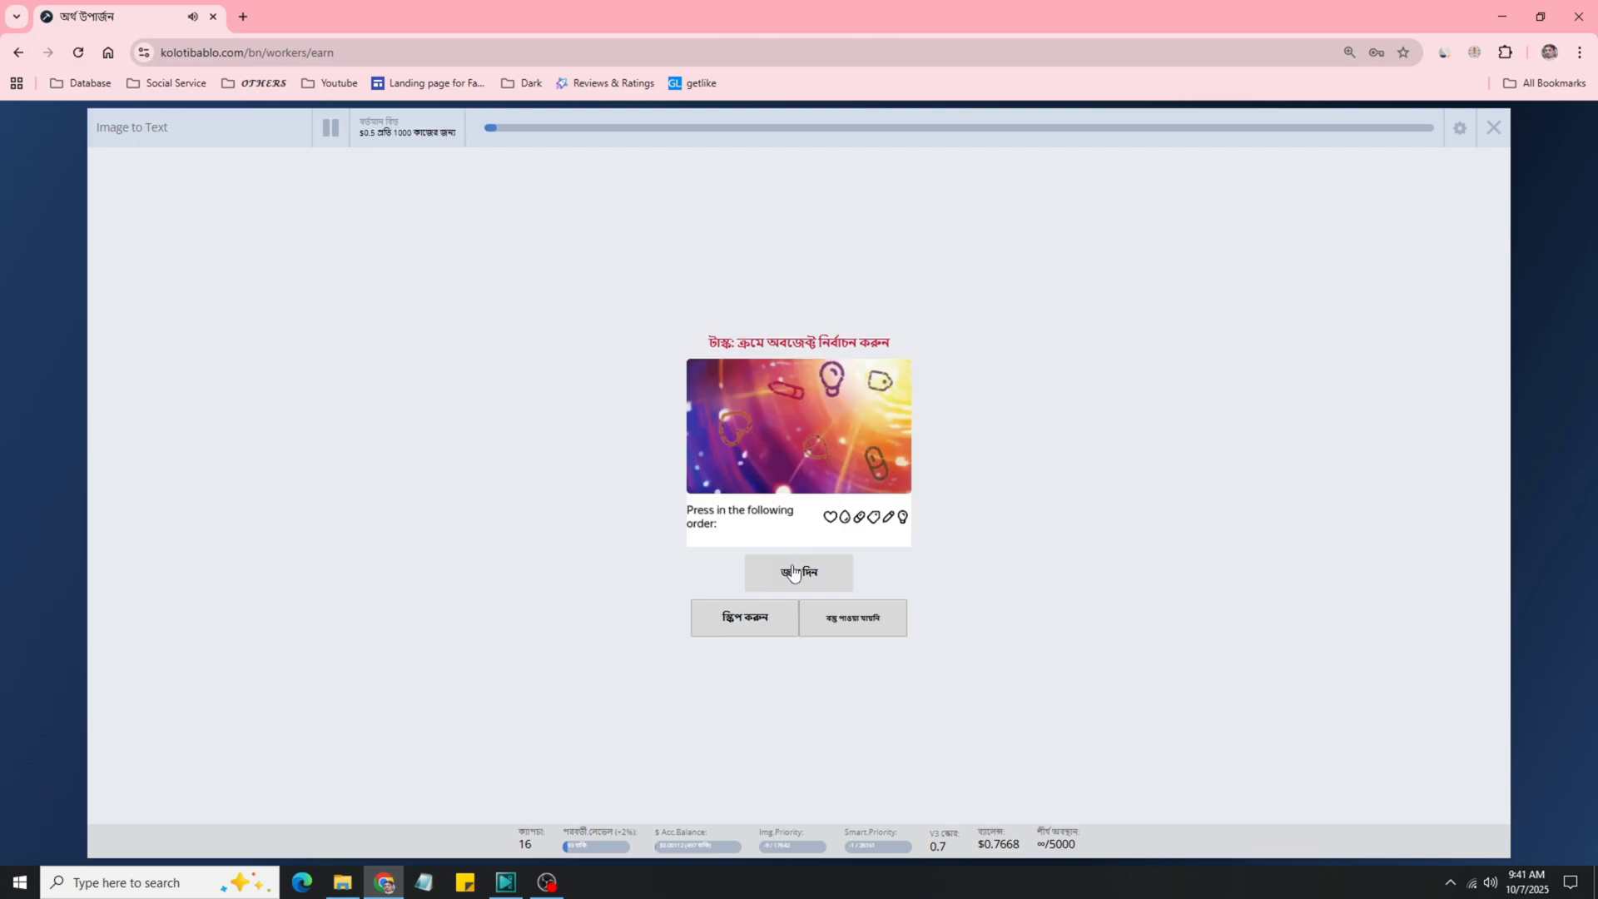
Click the six icons of the next icon-order captcha in the required sequence
left_click(817, 446)
left_click(813, 422)
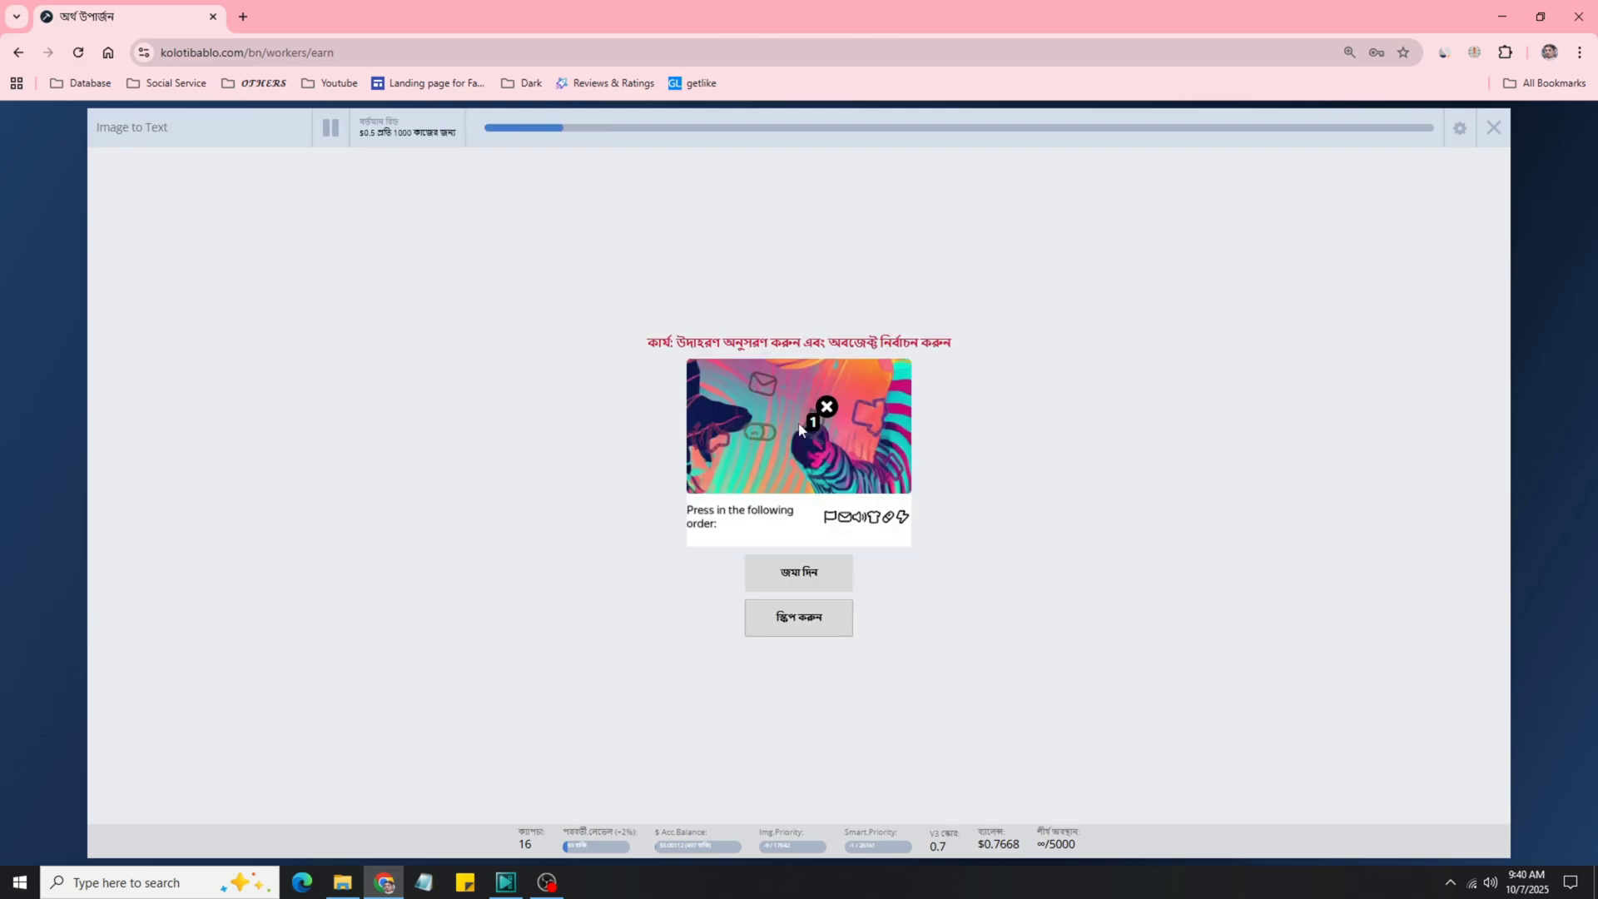
left_click(760, 383)
left_click(708, 436)
left_click(870, 416)
left_click(758, 431)
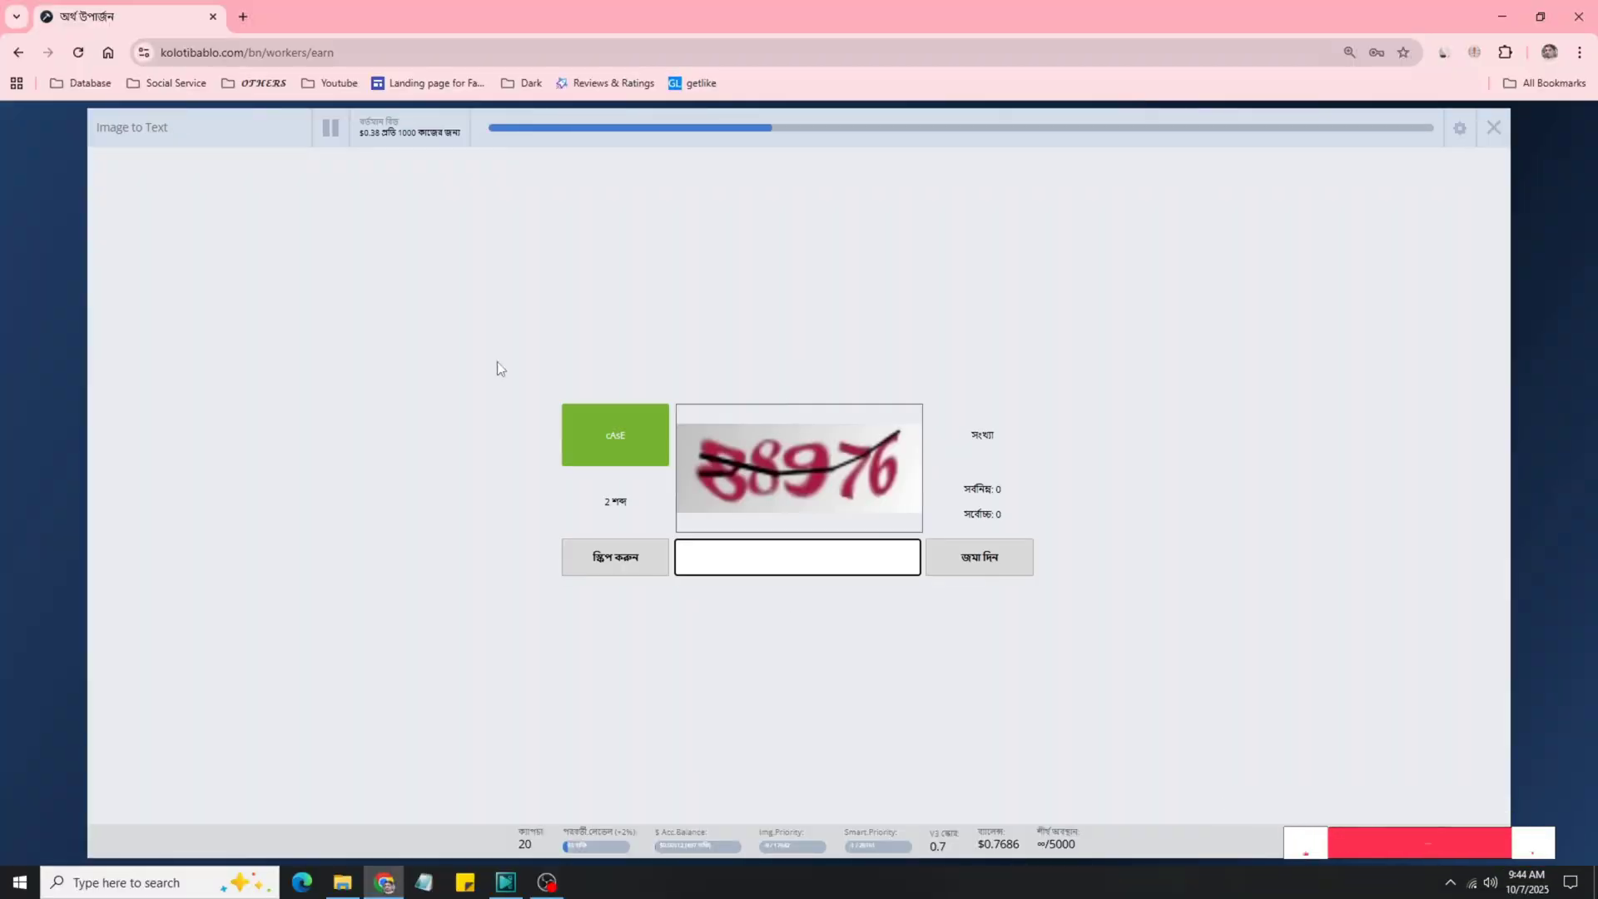
Submit 8897 for the numeric captcha, then mark scissors, horseshoe and other SmartCaptcha shapes in order
type("8897")
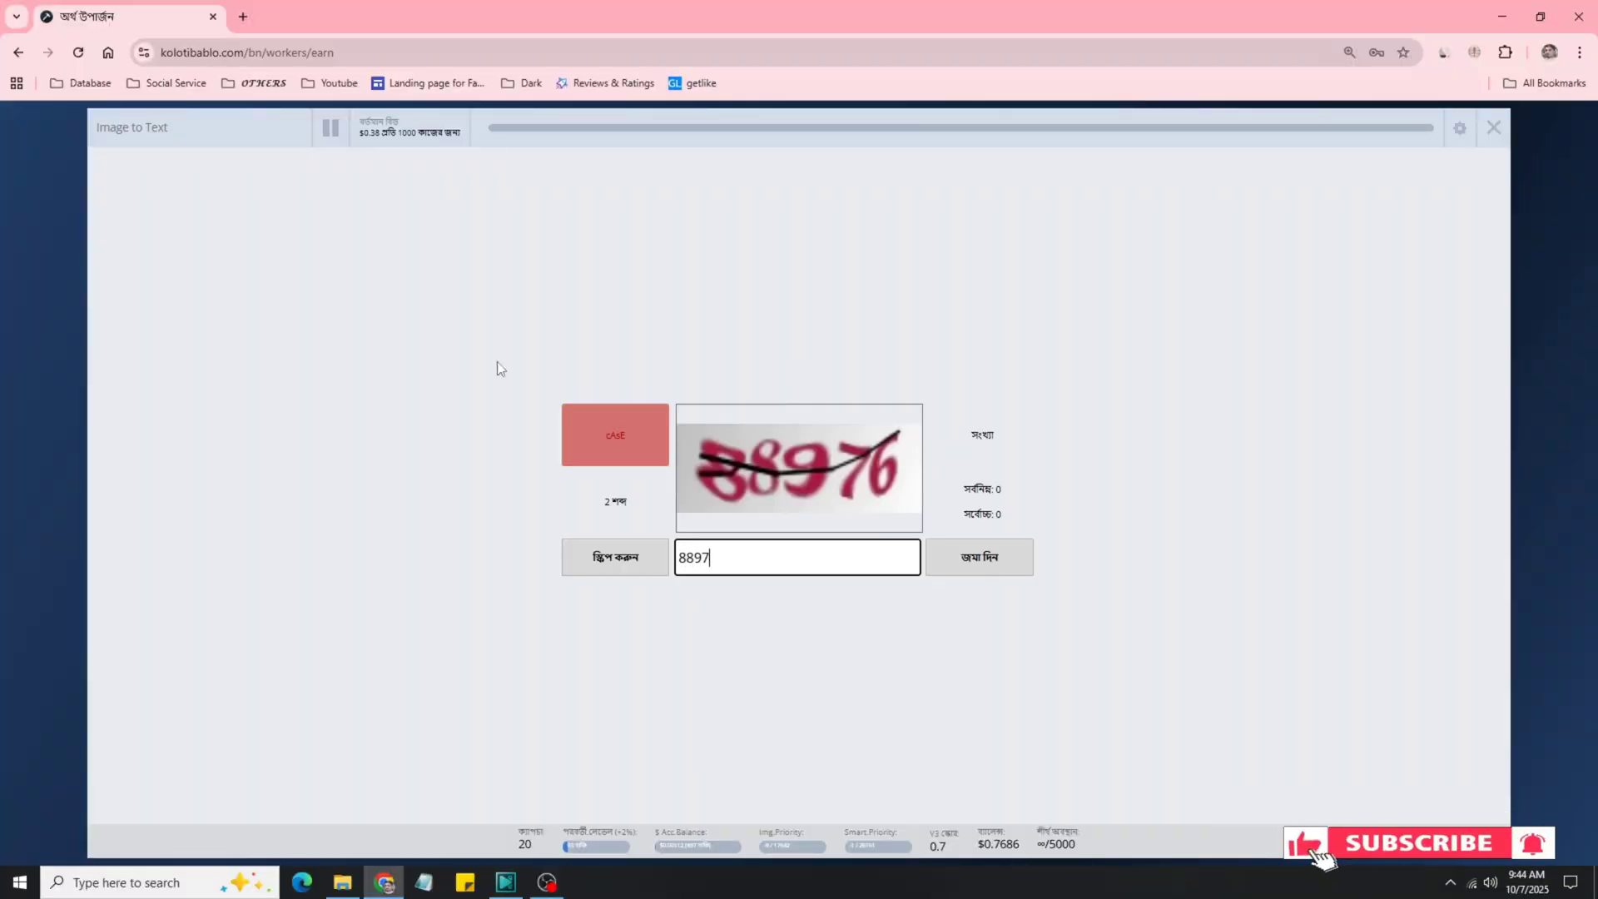
key("Return")
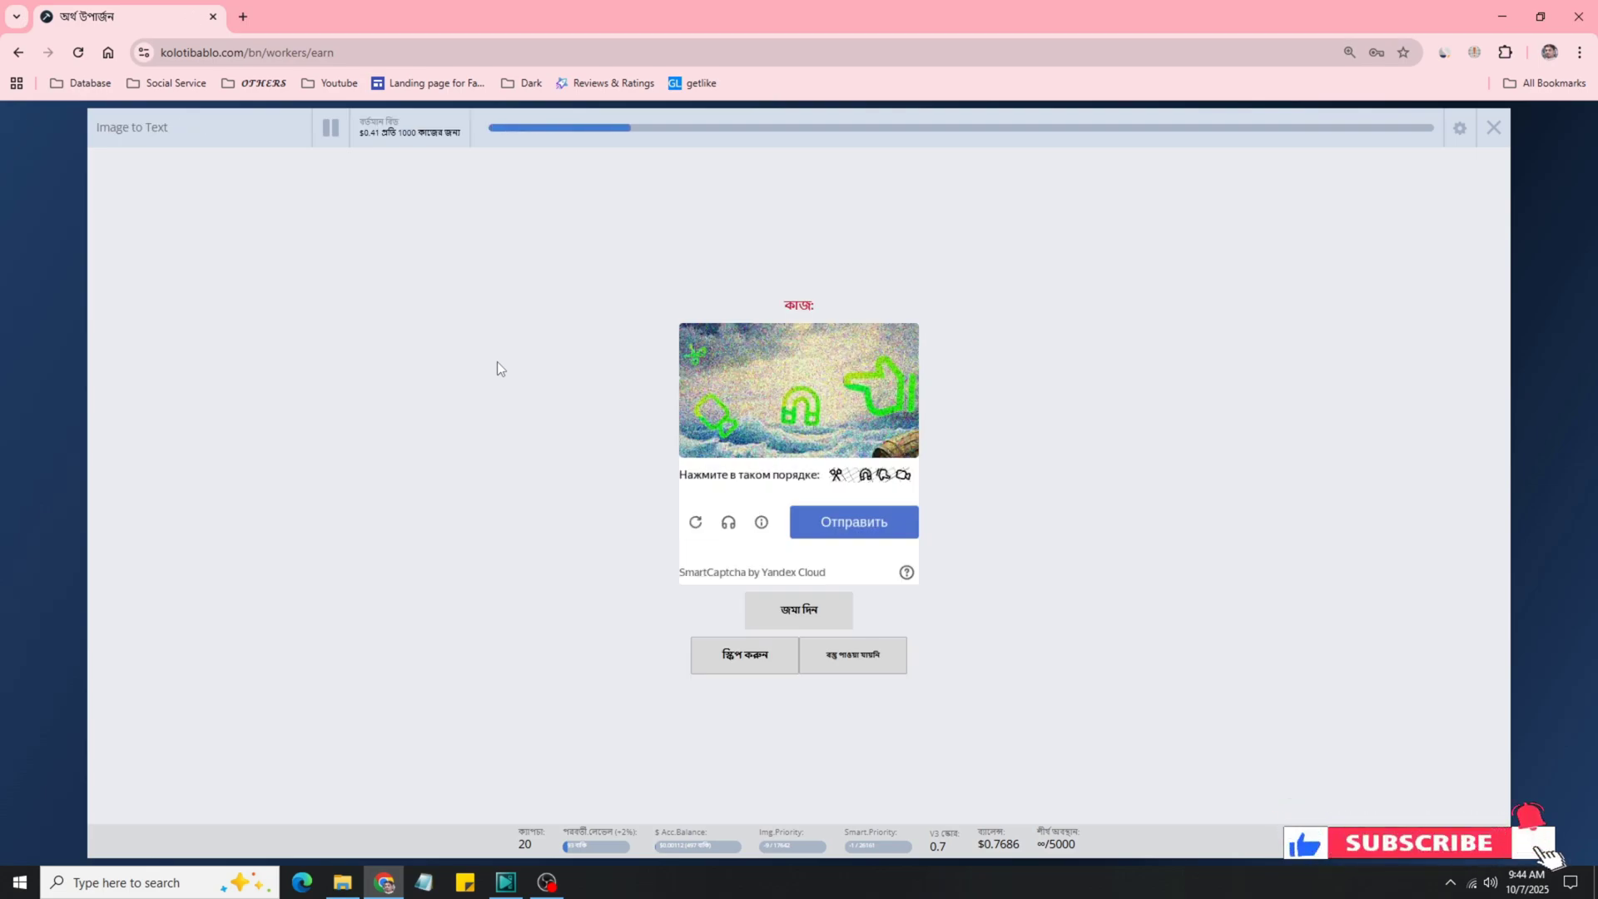
left_click(693, 353)
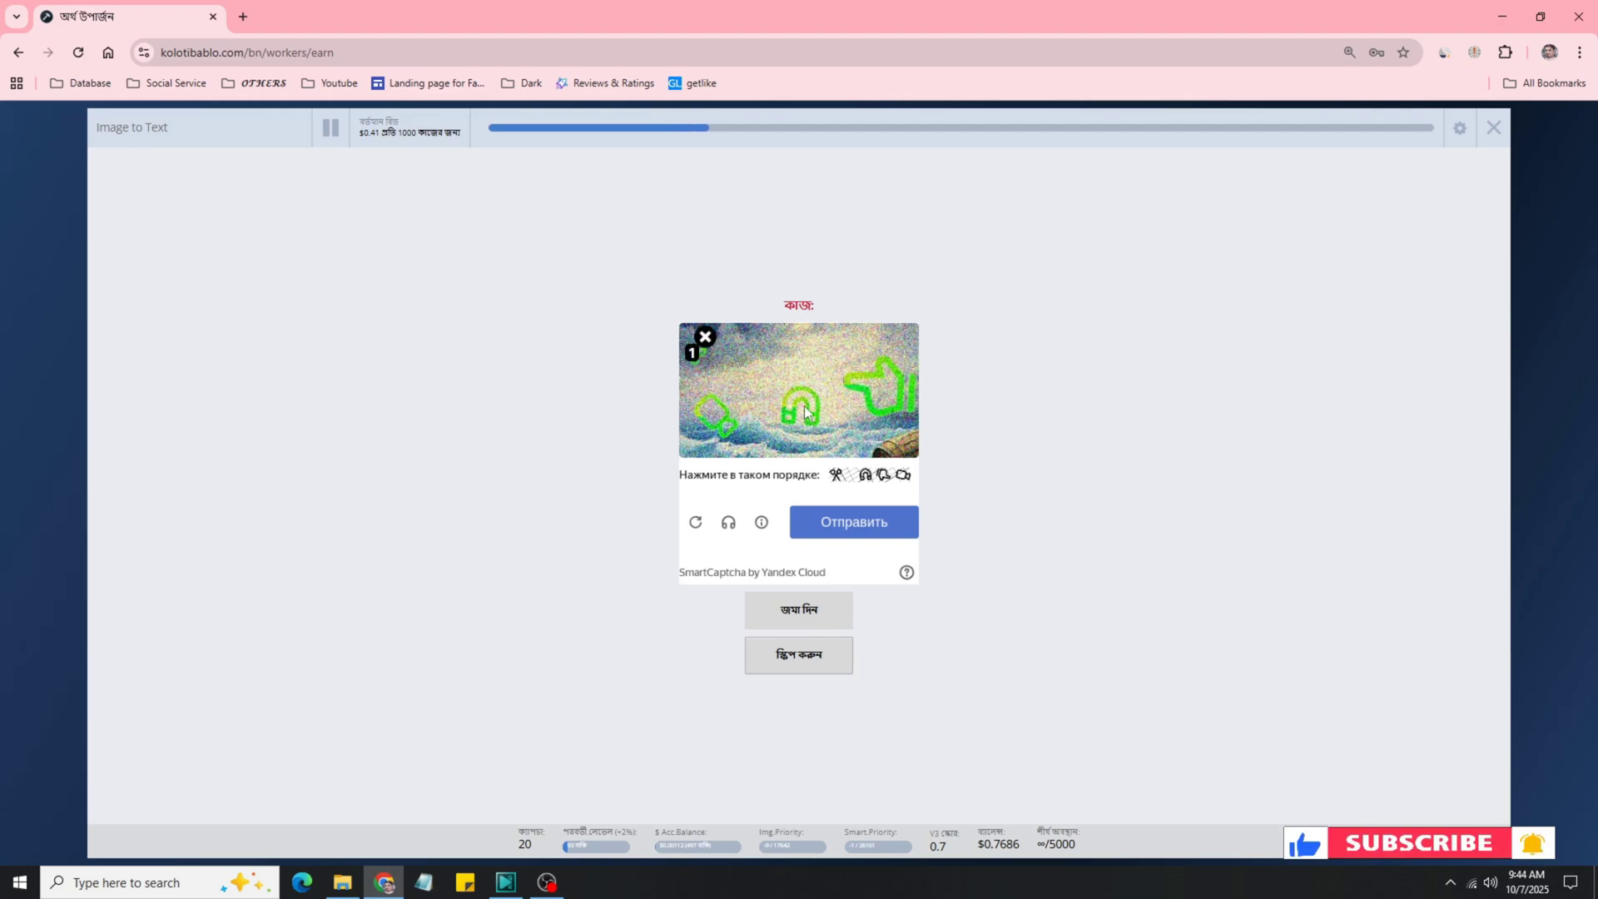
left_click(804, 414)
left_click(887, 391)
left_click(714, 409)
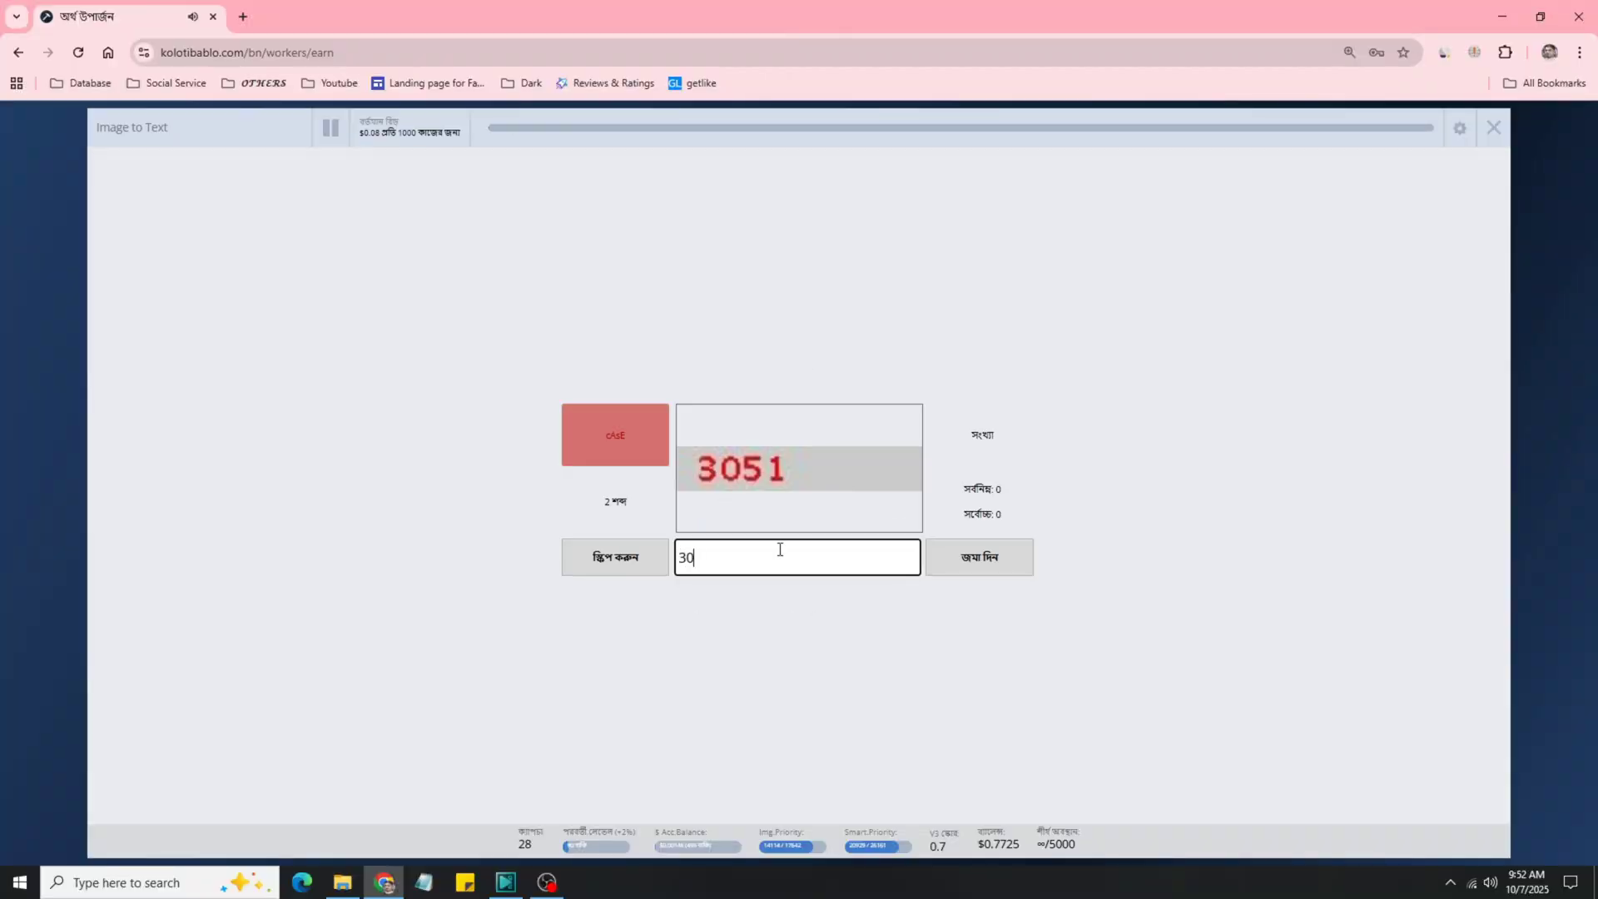
Submit text captcha answers 3051, 7823, 36P79 and 34532, then begin the next one
type("51")
key("Return")
type("7823")
key("Return")
type("36p79")
key("Return")
type("34532")
key("Return")
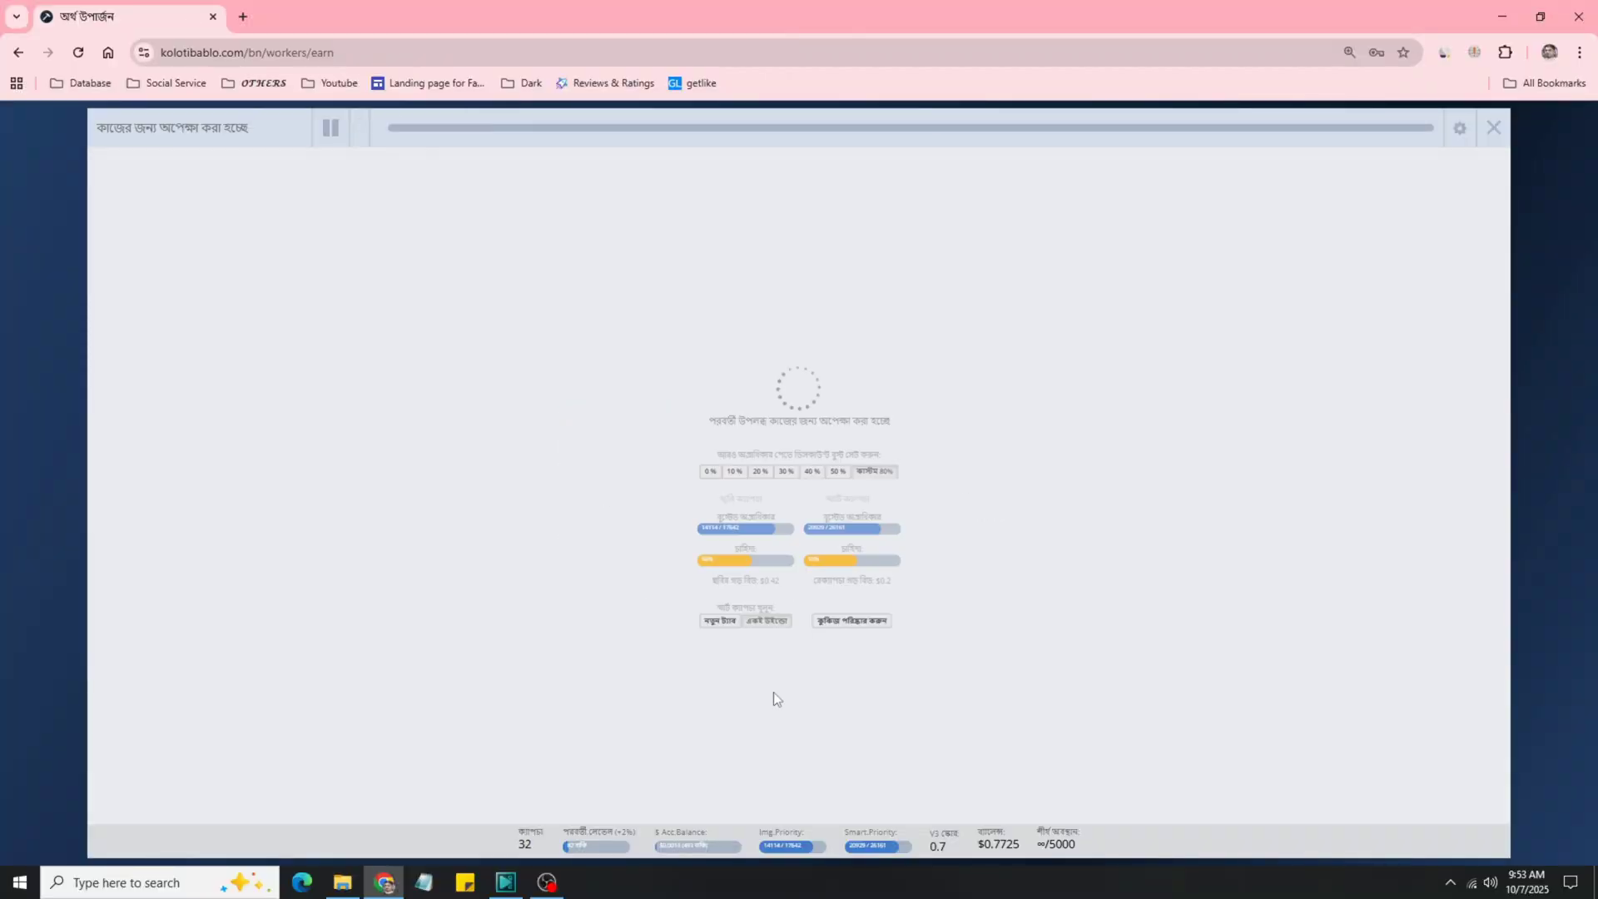
type("m8")
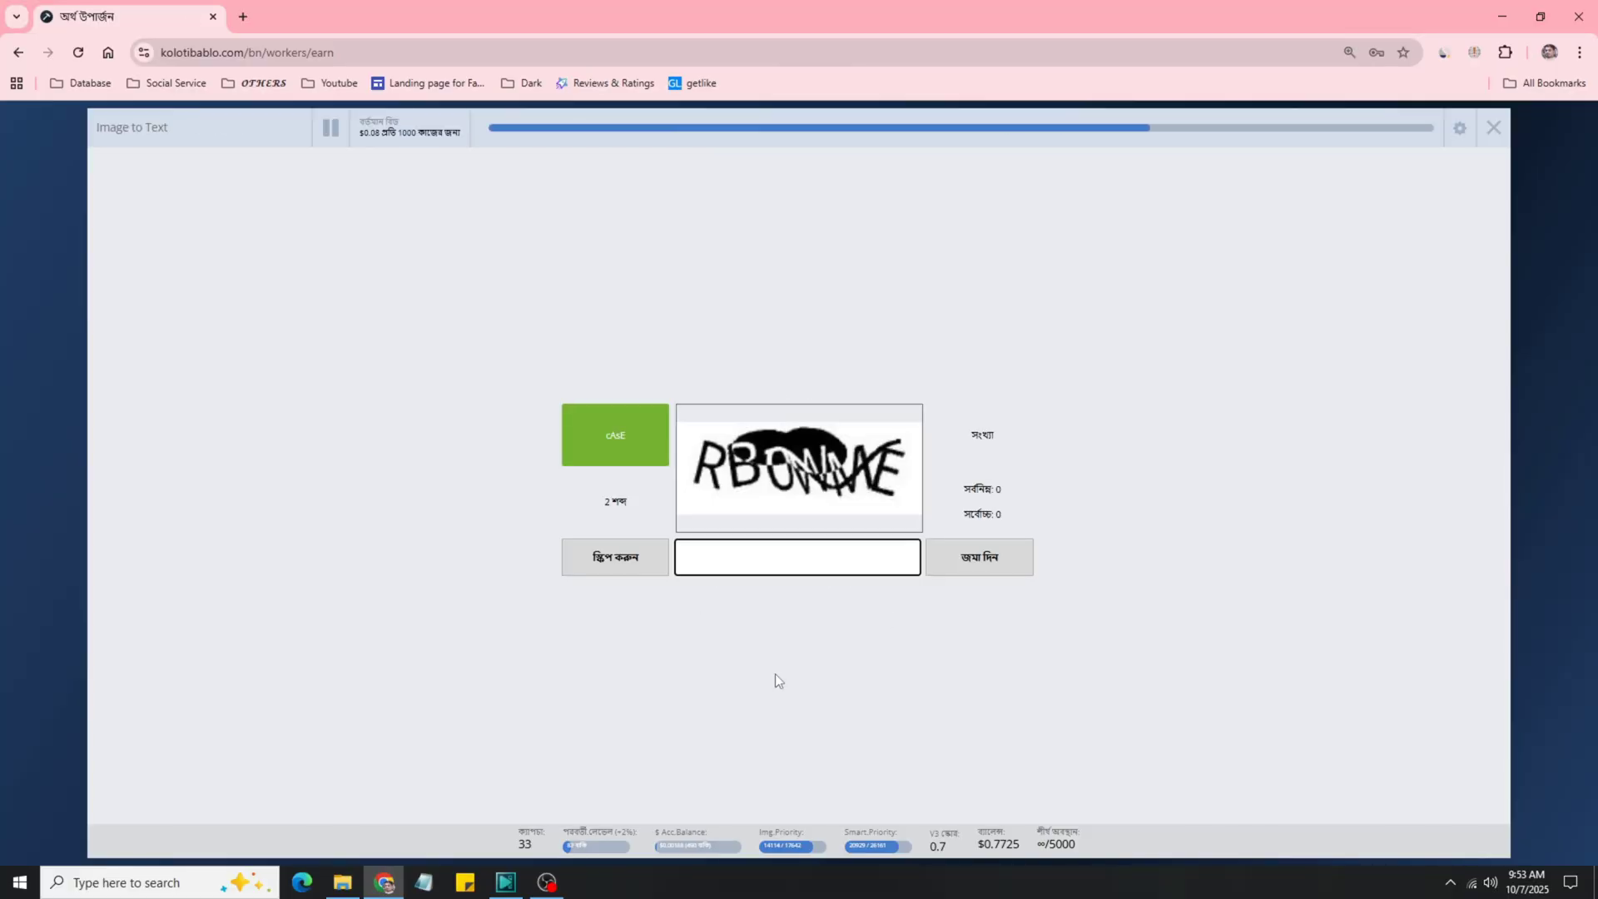
Submit text captcha answers RBOW, e2n8pc, h4da5ys, h8hky8 and k5ysa
type("RBOW")
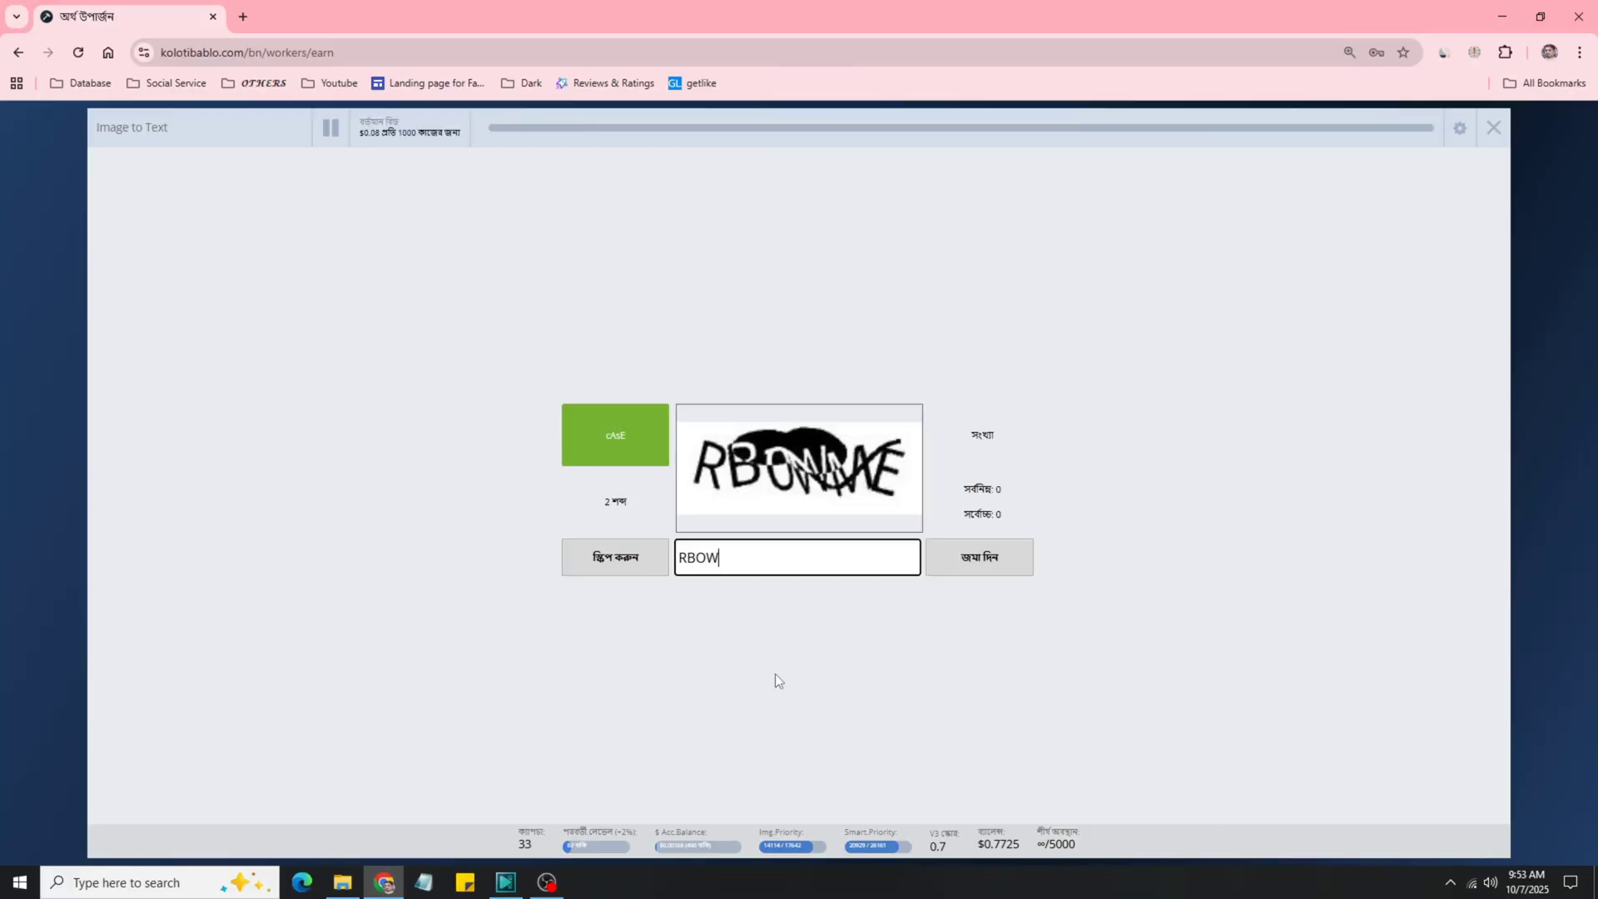
key("Return")
type("e2n8pc")
key("Return")
type("h4da5ys")
key("Return")
type("h8hky8")
key("Return")
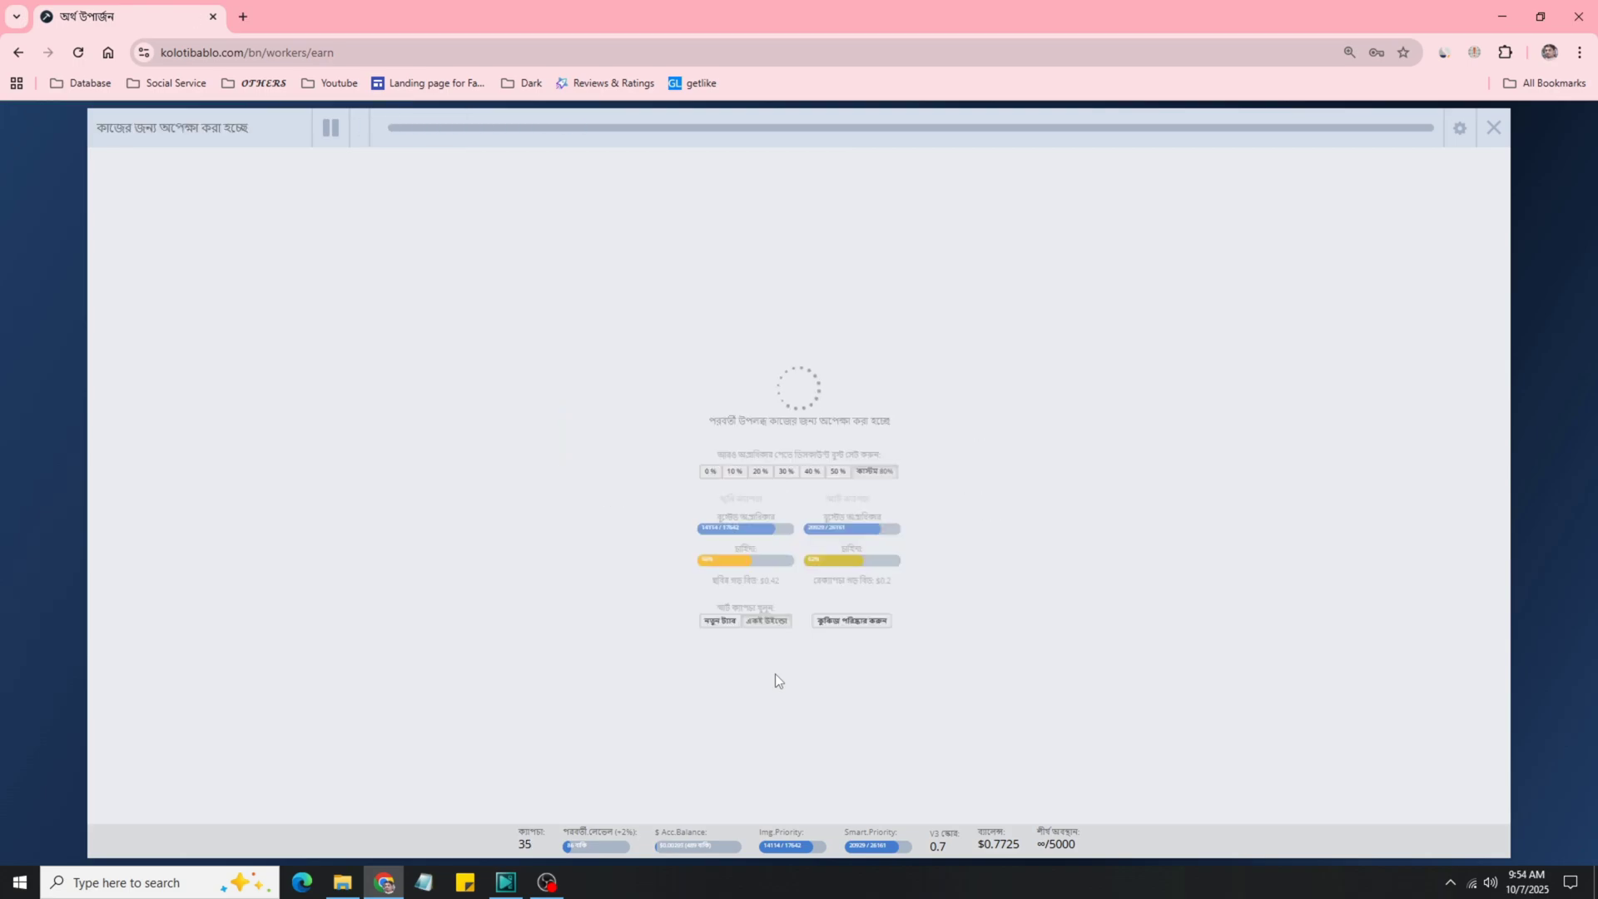
type("k5ysa")
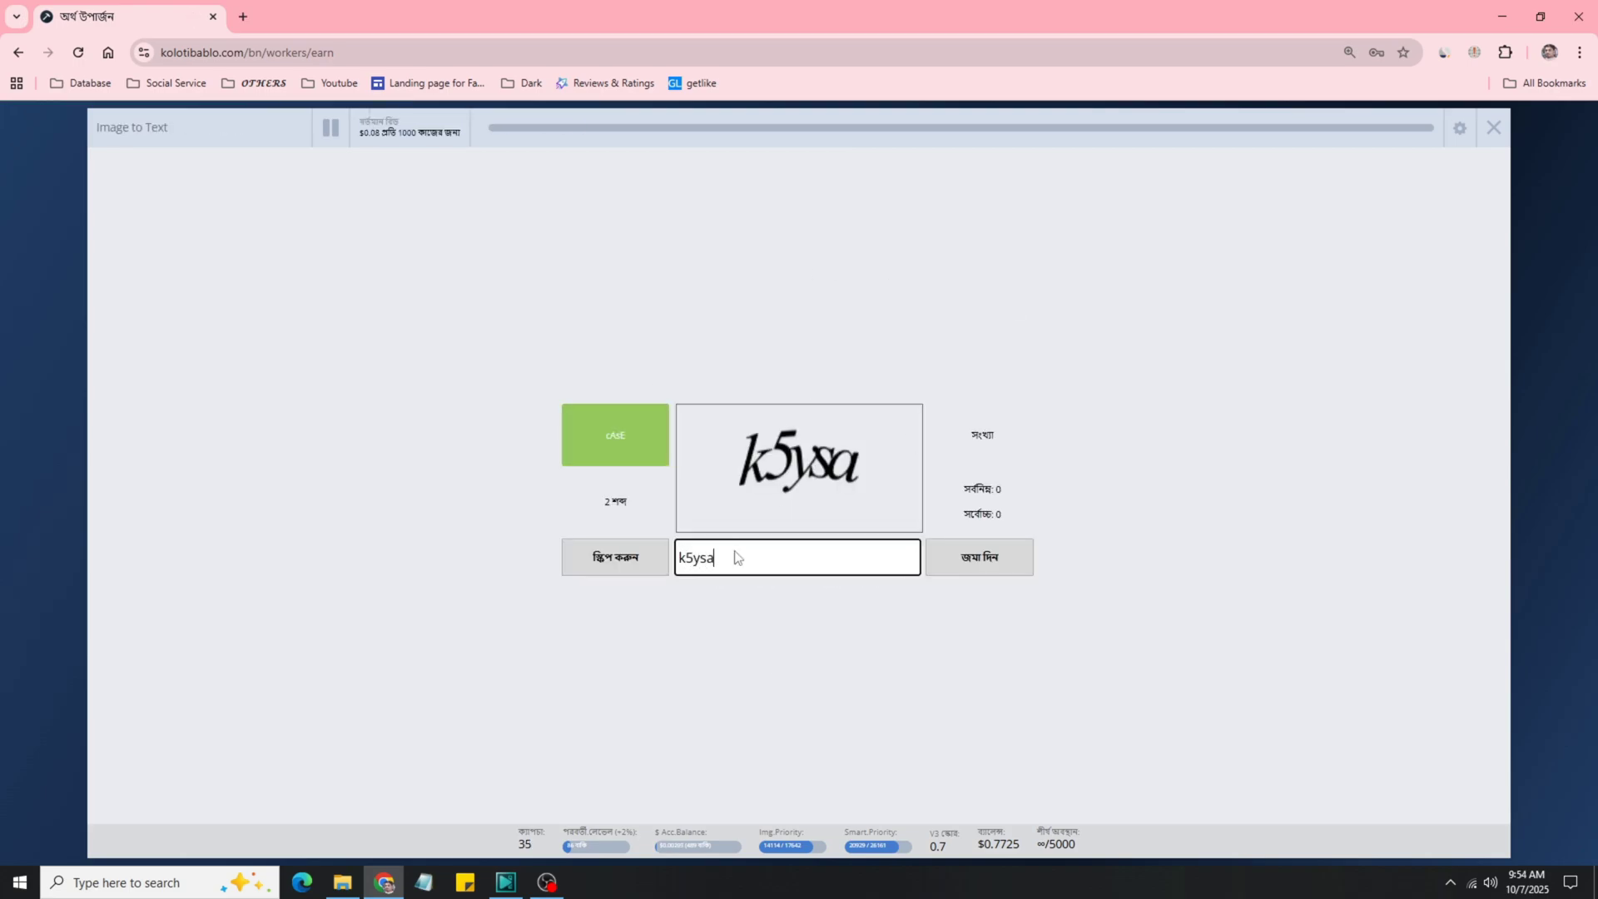
key("Return")
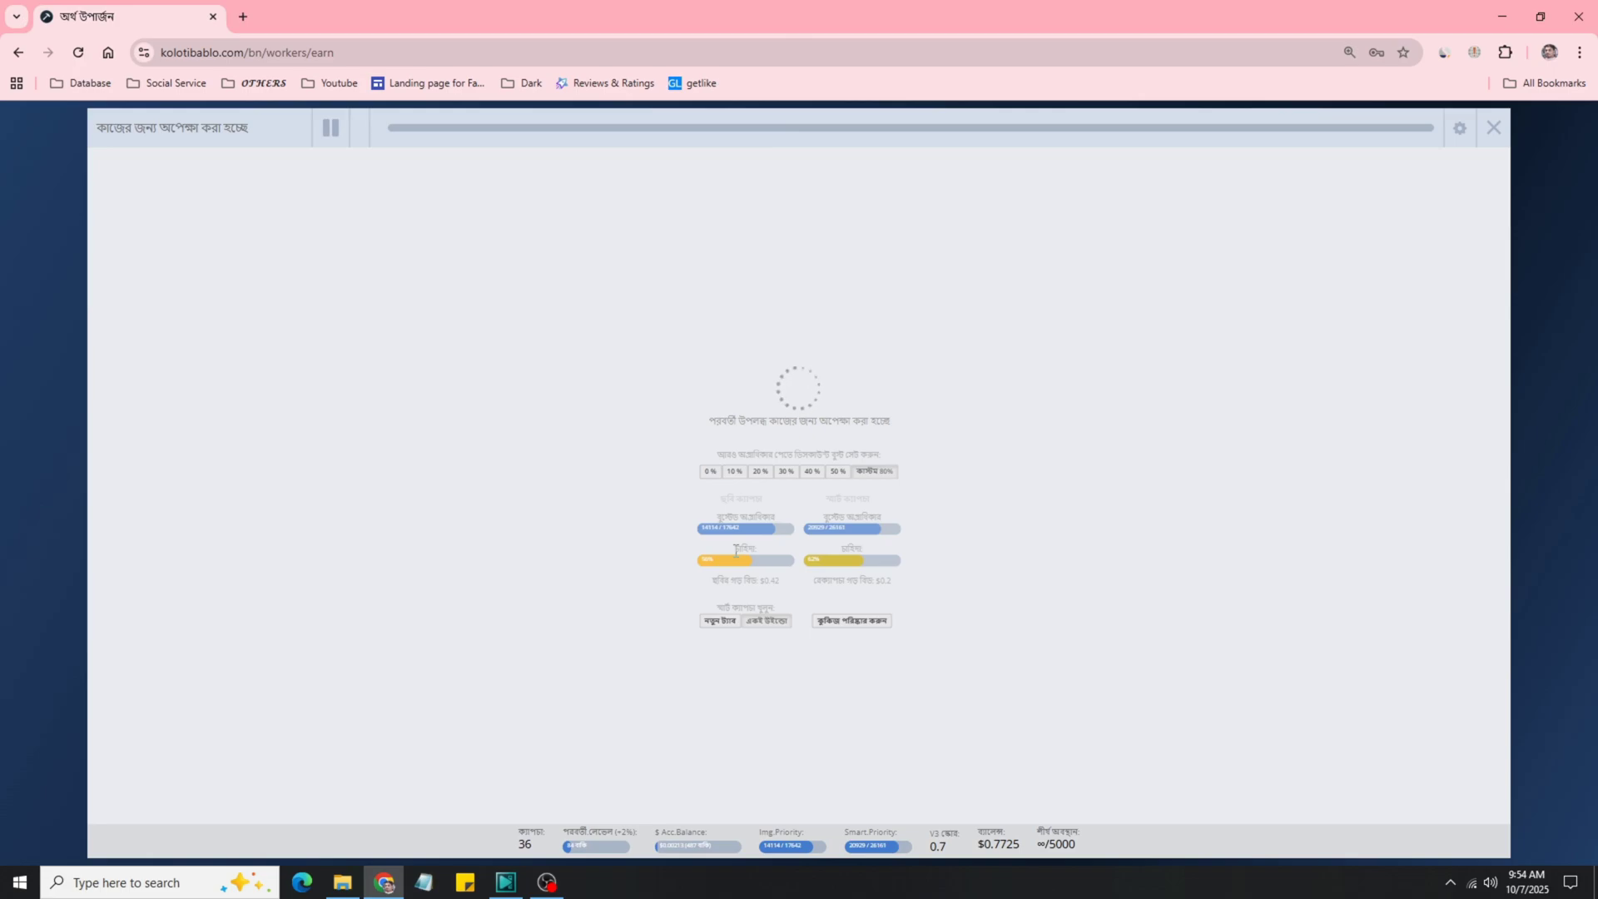
Submit further text captchas including 7663 and 257173
type("ge??Z")
type("7")
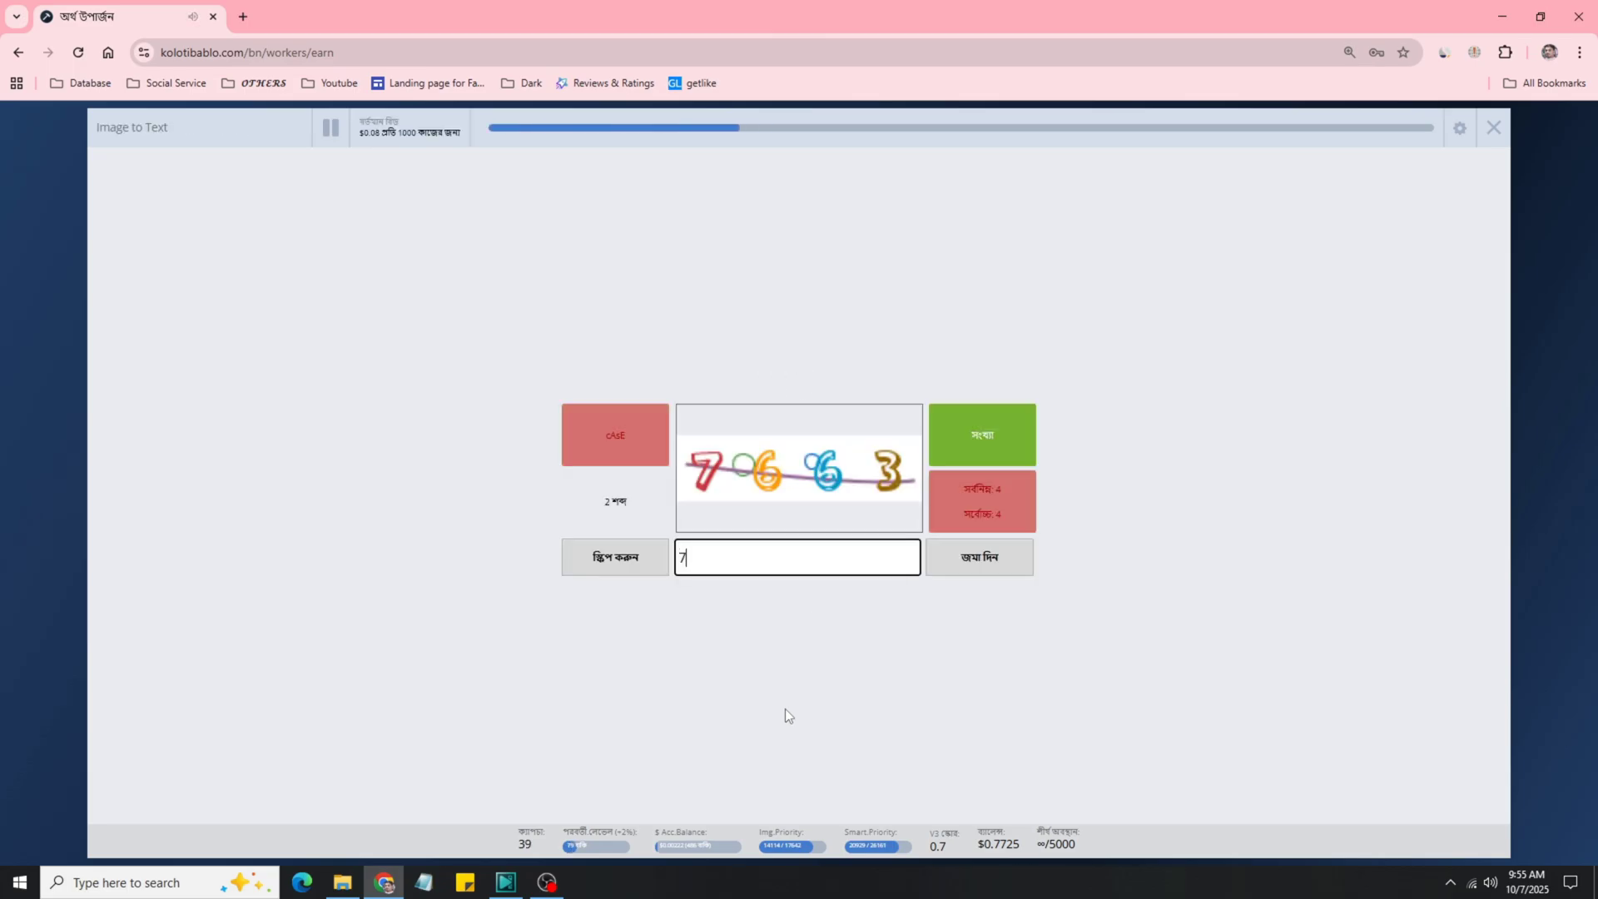
type("663")
key("Return")
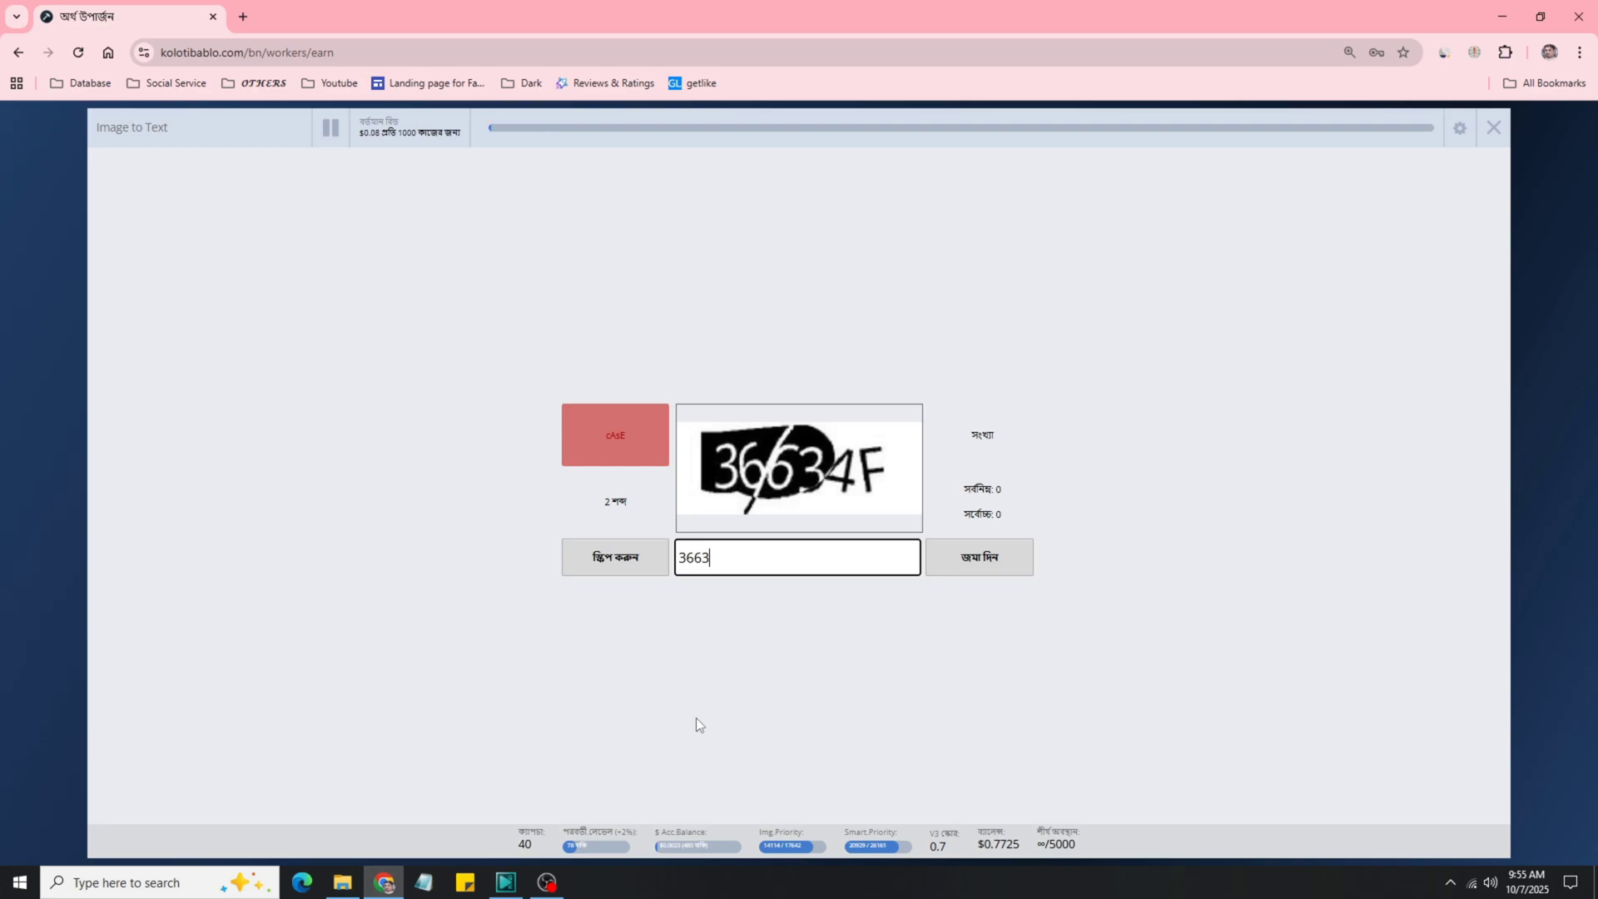
type("4F")
key("Return")
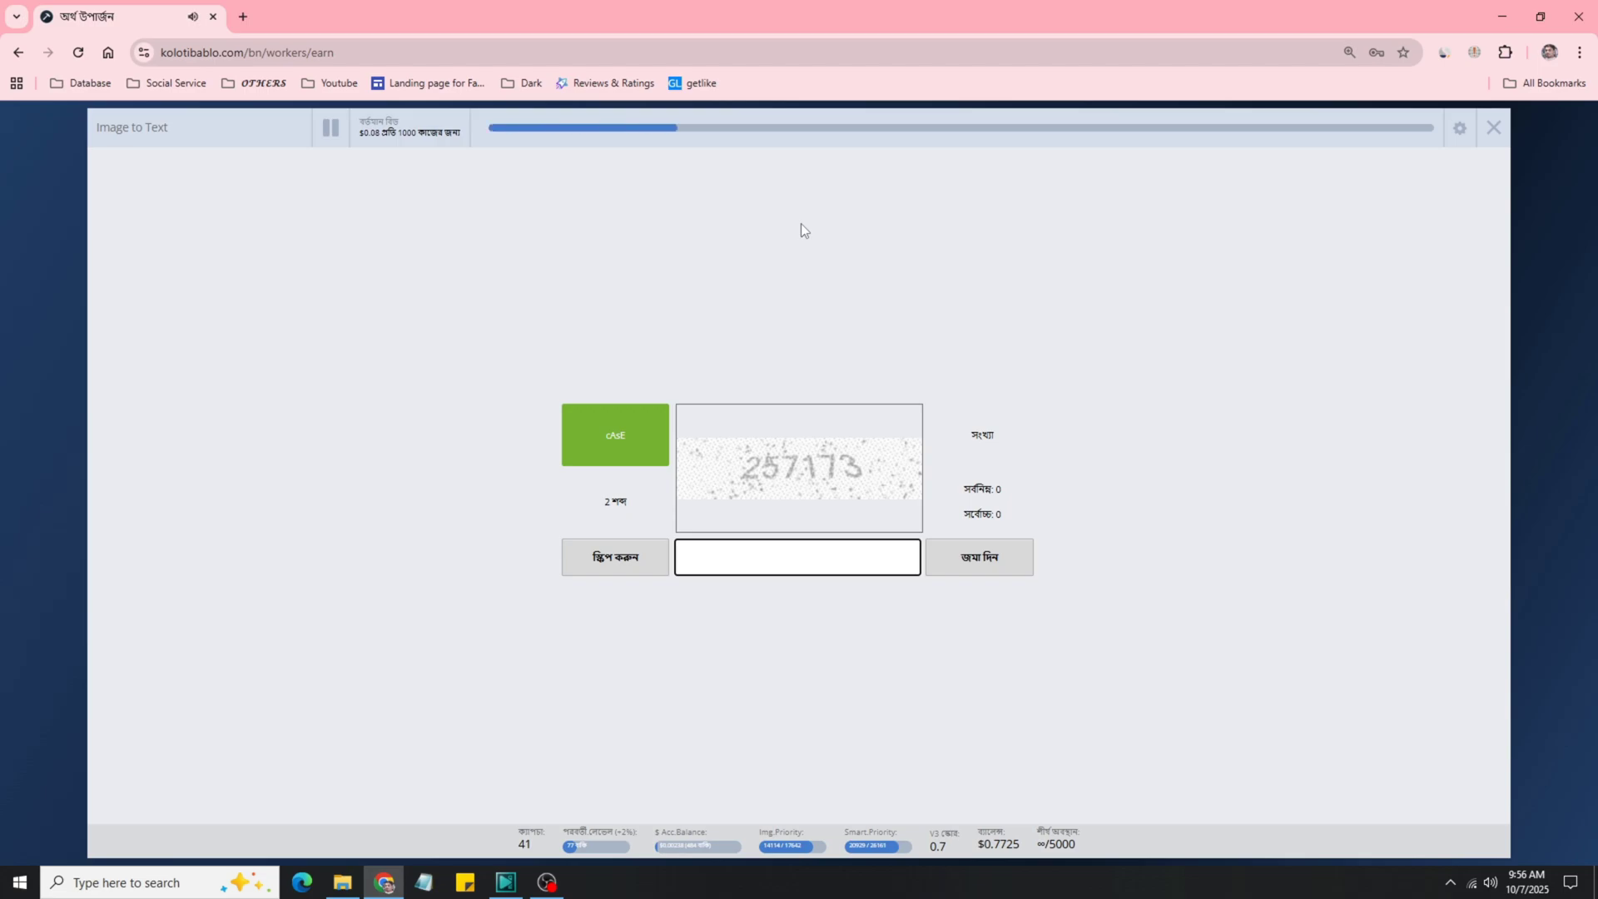
type("257173")
key("Return")
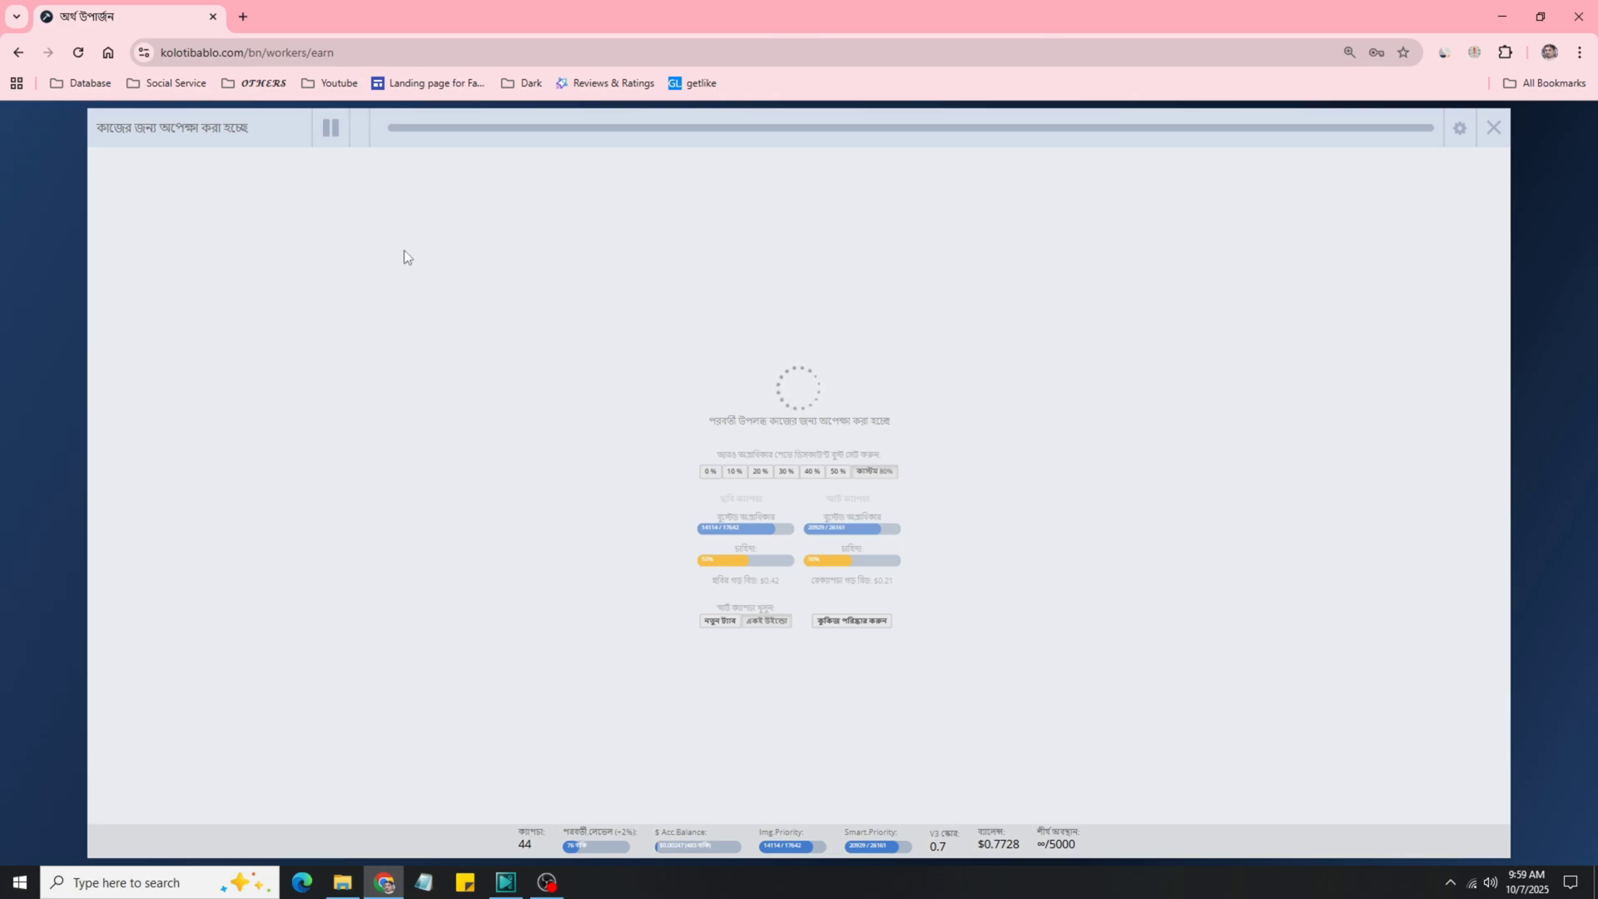
Confirm a 90% custom discount boost, then submit captchas 34072 and 395488
left_click(870, 471)
key("Return")
type("34072")
key("Return")
type("395488")
key("Return")
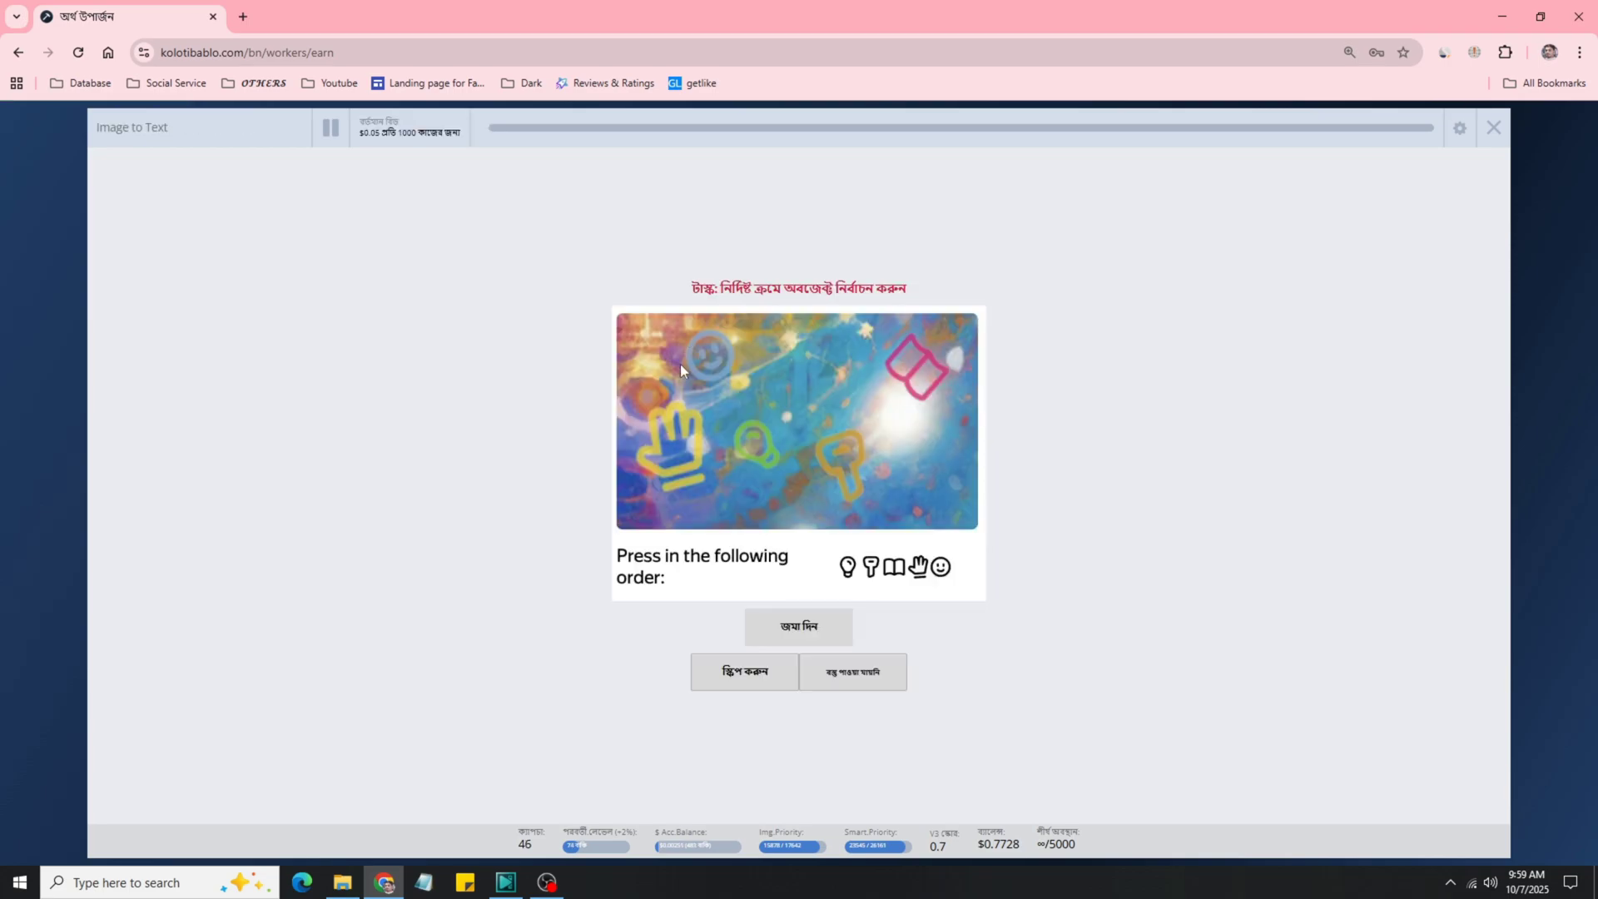
Order the lightbulb, key, book, hand and smiley icons on two icon-order captchas, submitting each
left_click(758, 447)
left_click(840, 453)
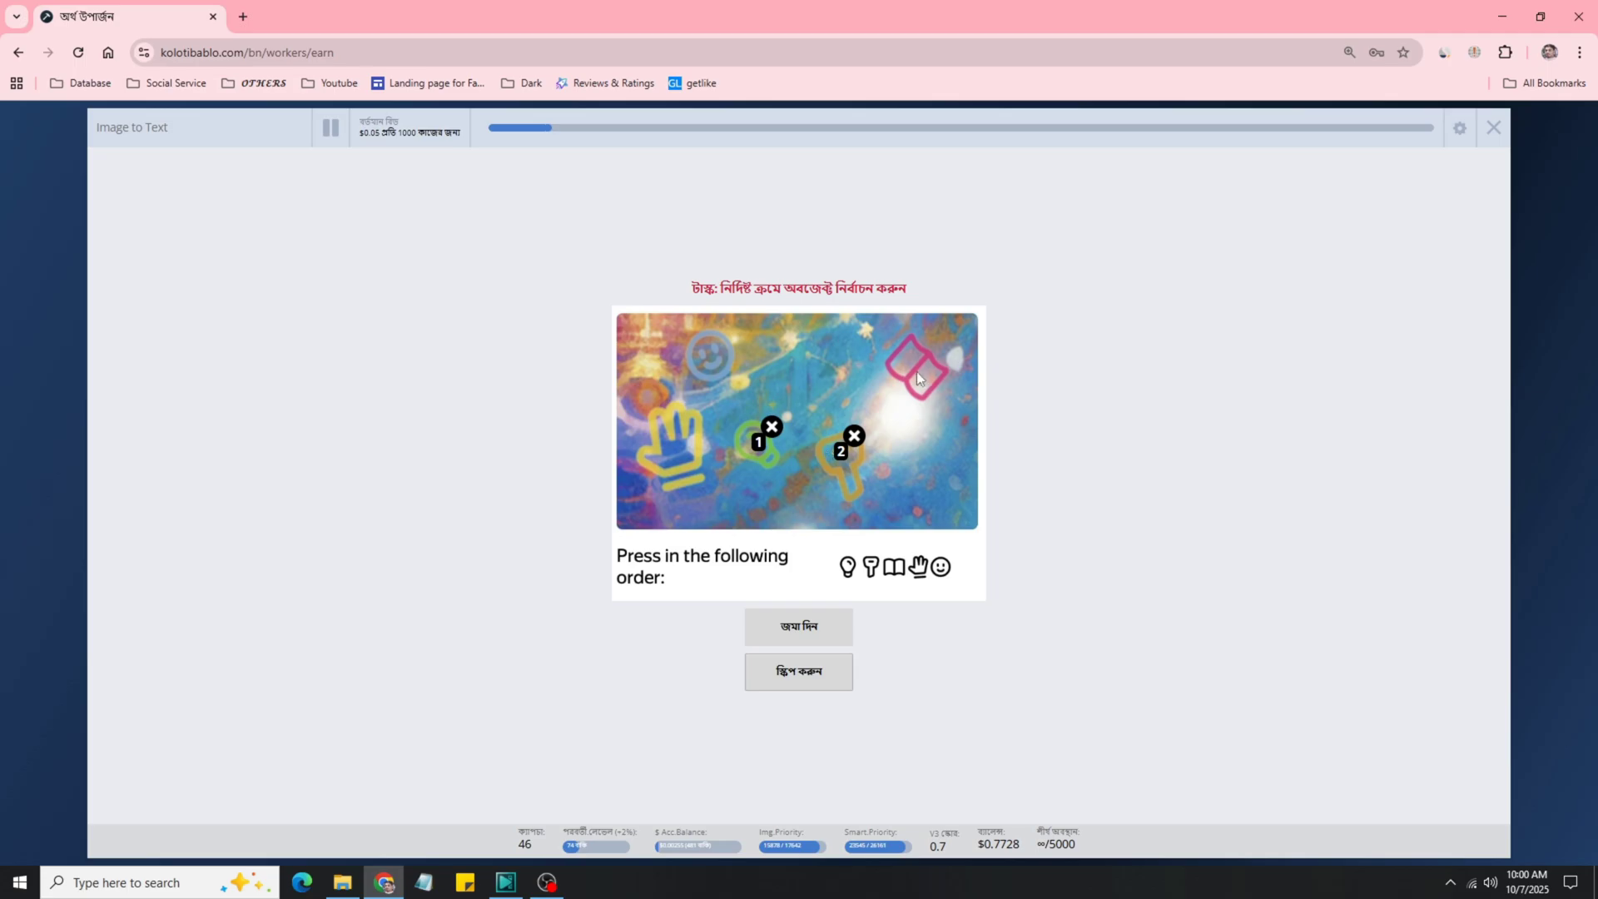
left_click(672, 439)
left_click(710, 356)
left_click(799, 626)
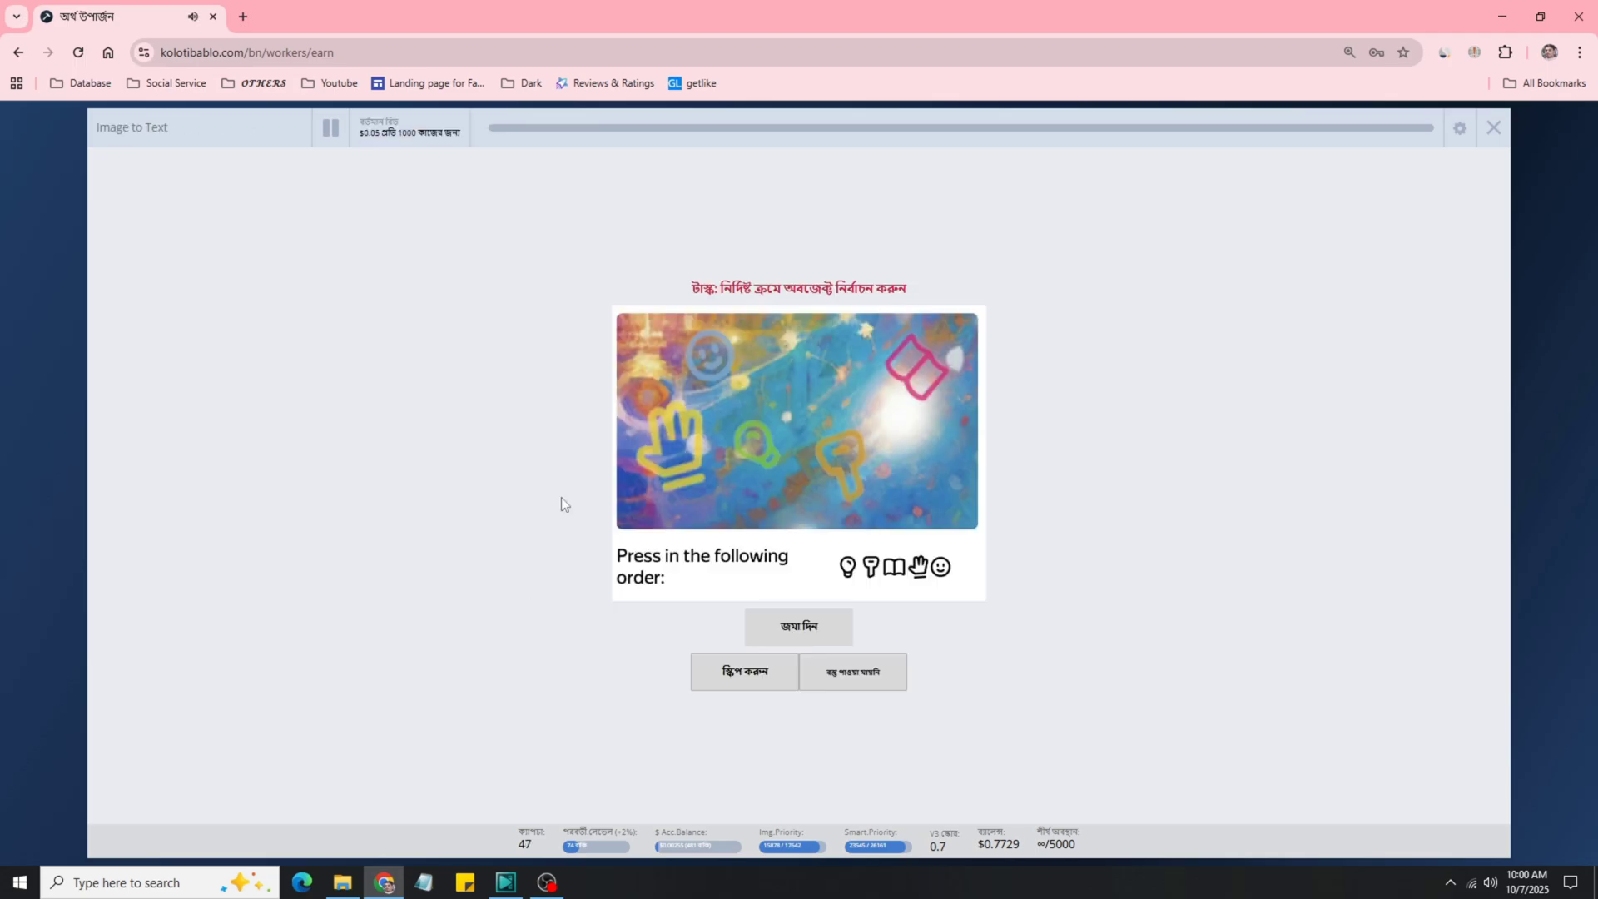
left_click(757, 445)
left_click(922, 371)
left_click(679, 441)
left_click(709, 356)
left_click(798, 626)
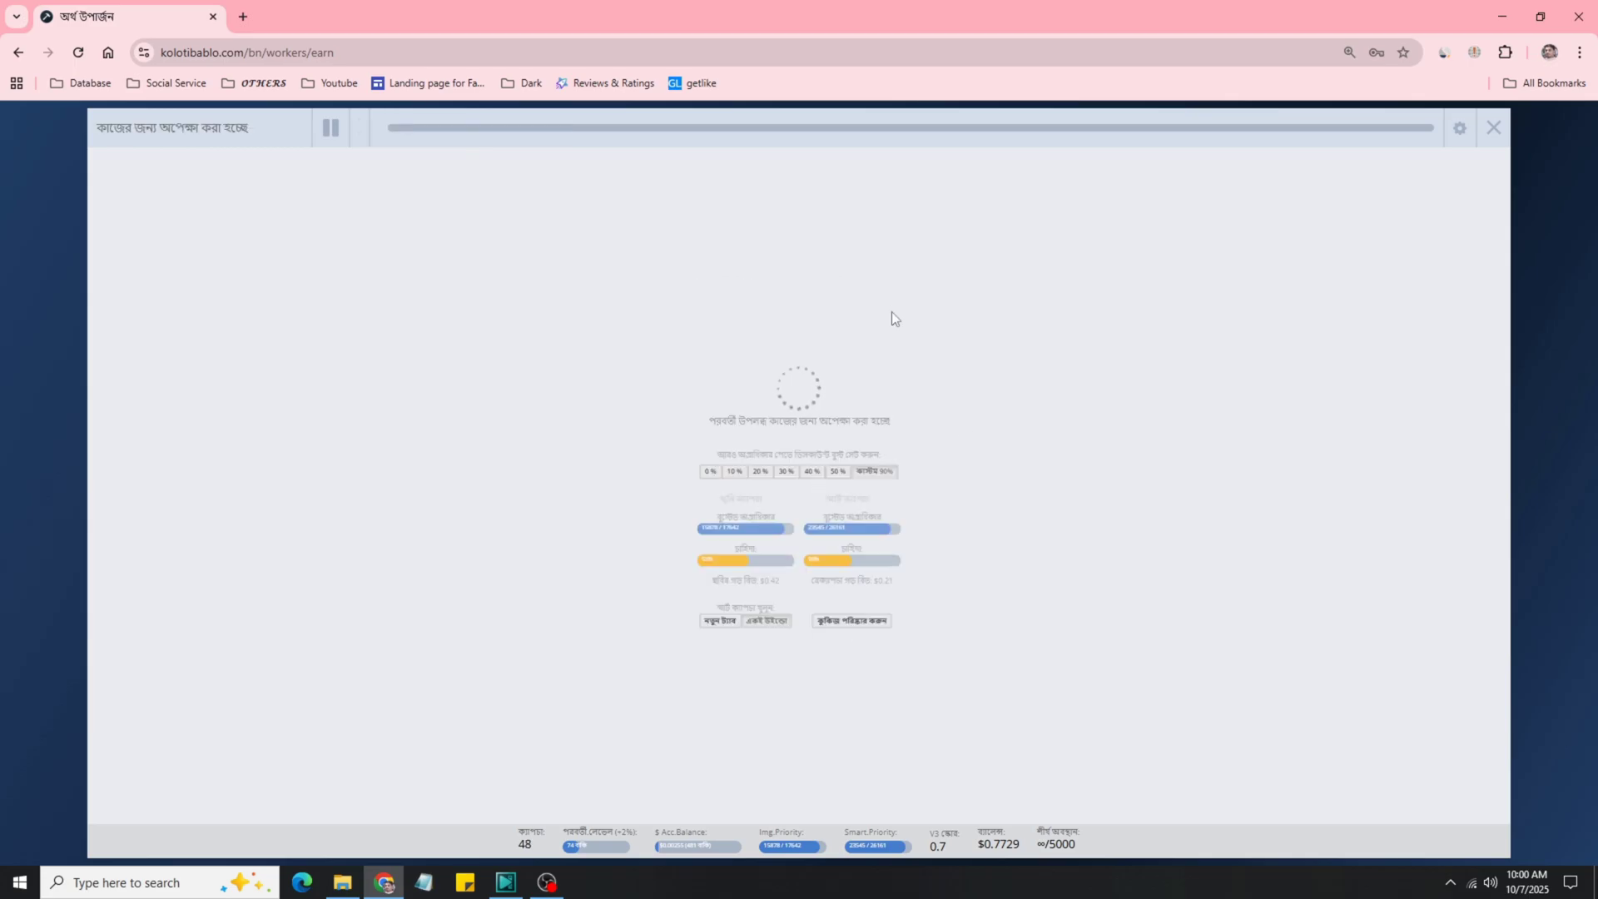
Solve a third icon-order captcha (bulb, key, book, hand, smiley), then submit 0jcL
left_click(760, 445)
left_click(838, 456)
left_click(916, 368)
left_click(709, 356)
left_click(798, 625)
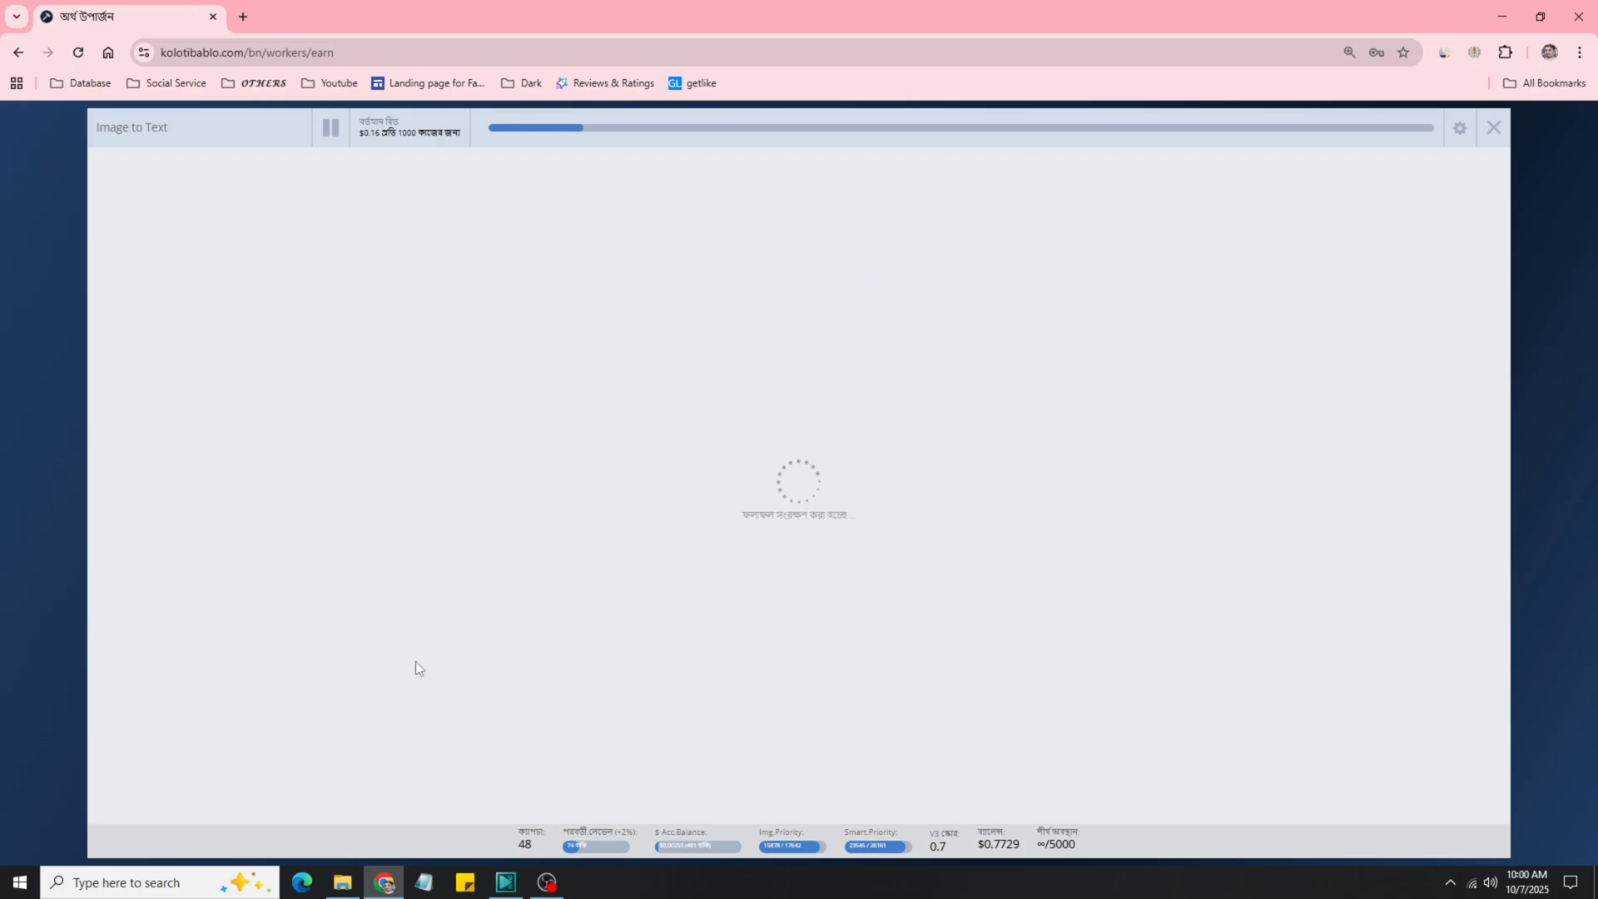
left_click(698, 552)
type("0jcL")
key("Return")
Submit text captcha answers LYMY8C, 0baecb and 6519
left_click(795, 553)
type("LYMY8C")
key("Return")
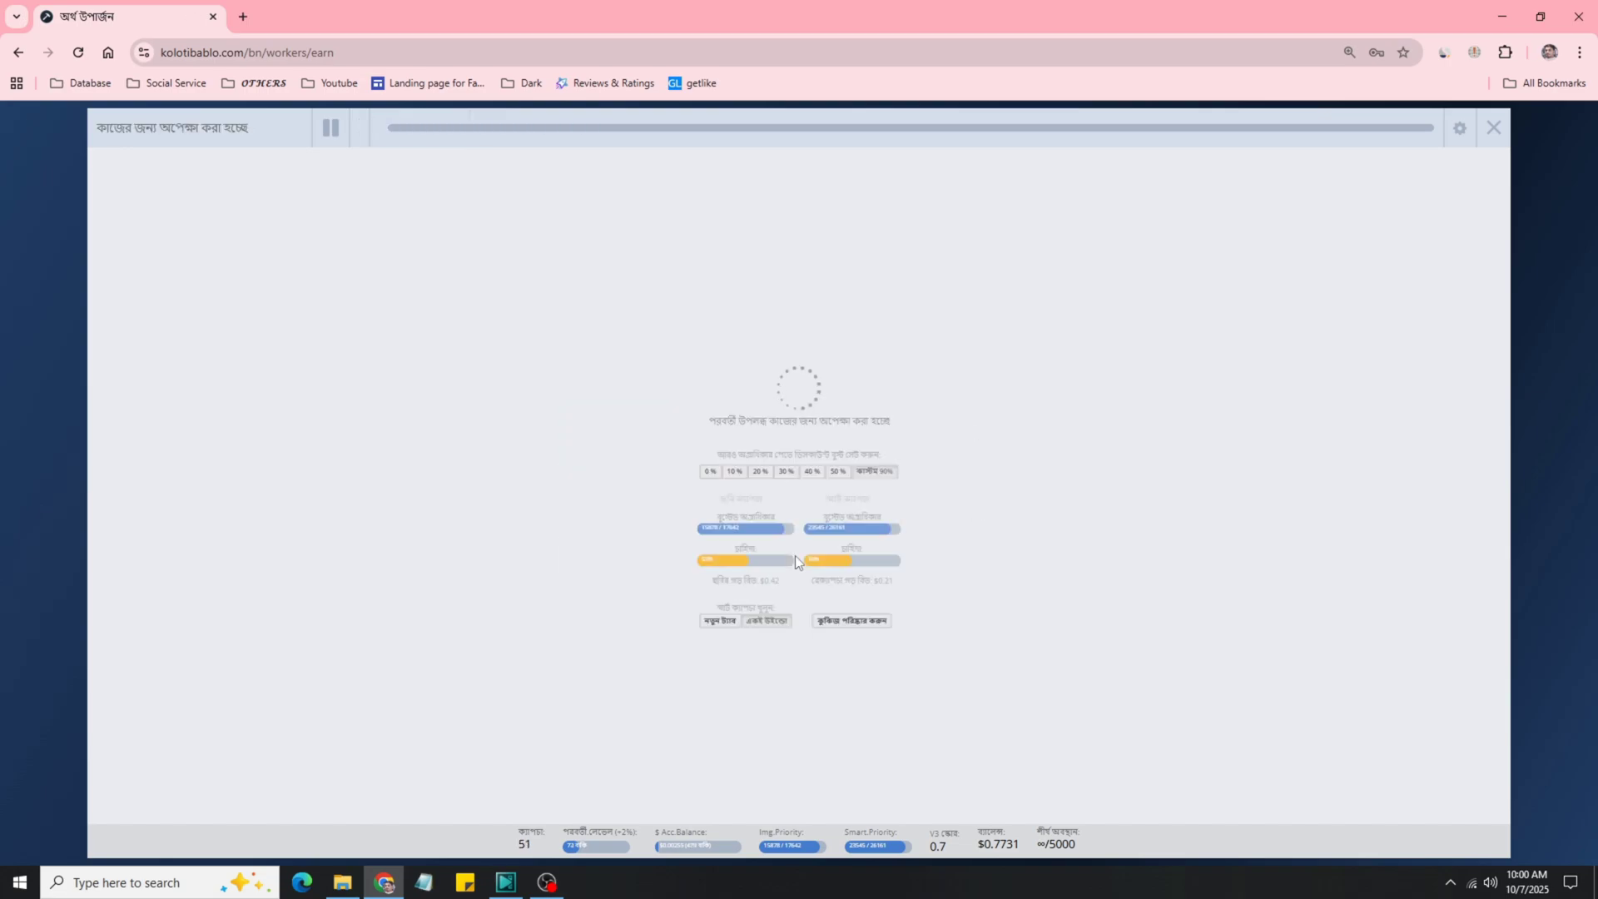
mouse_move(384, 881)
type("obaecb")
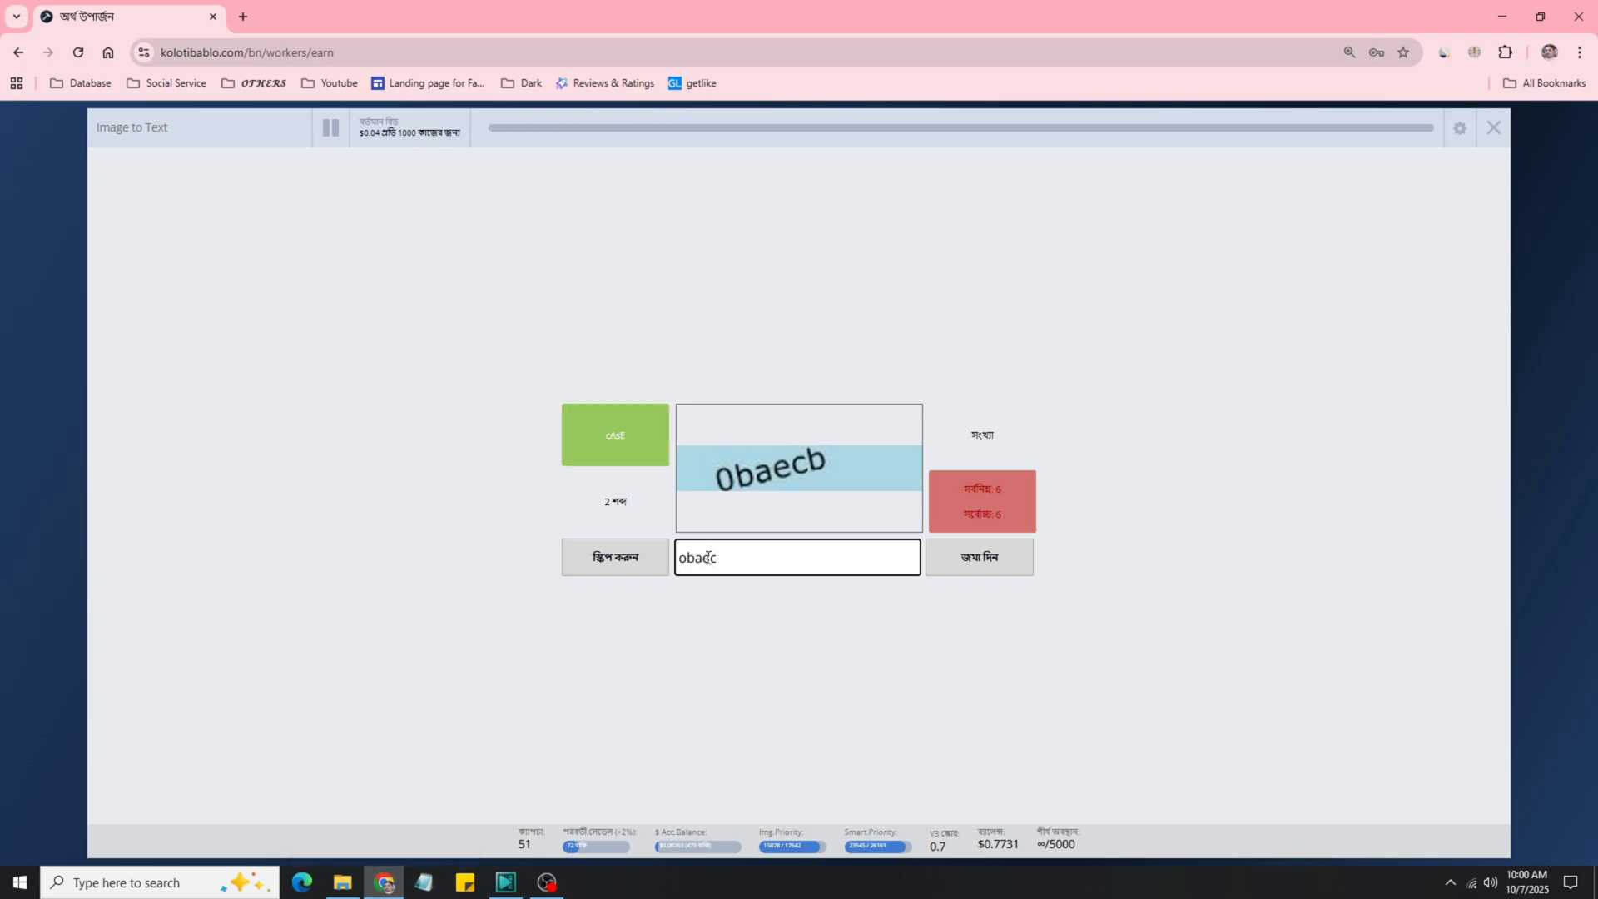
key("Return")
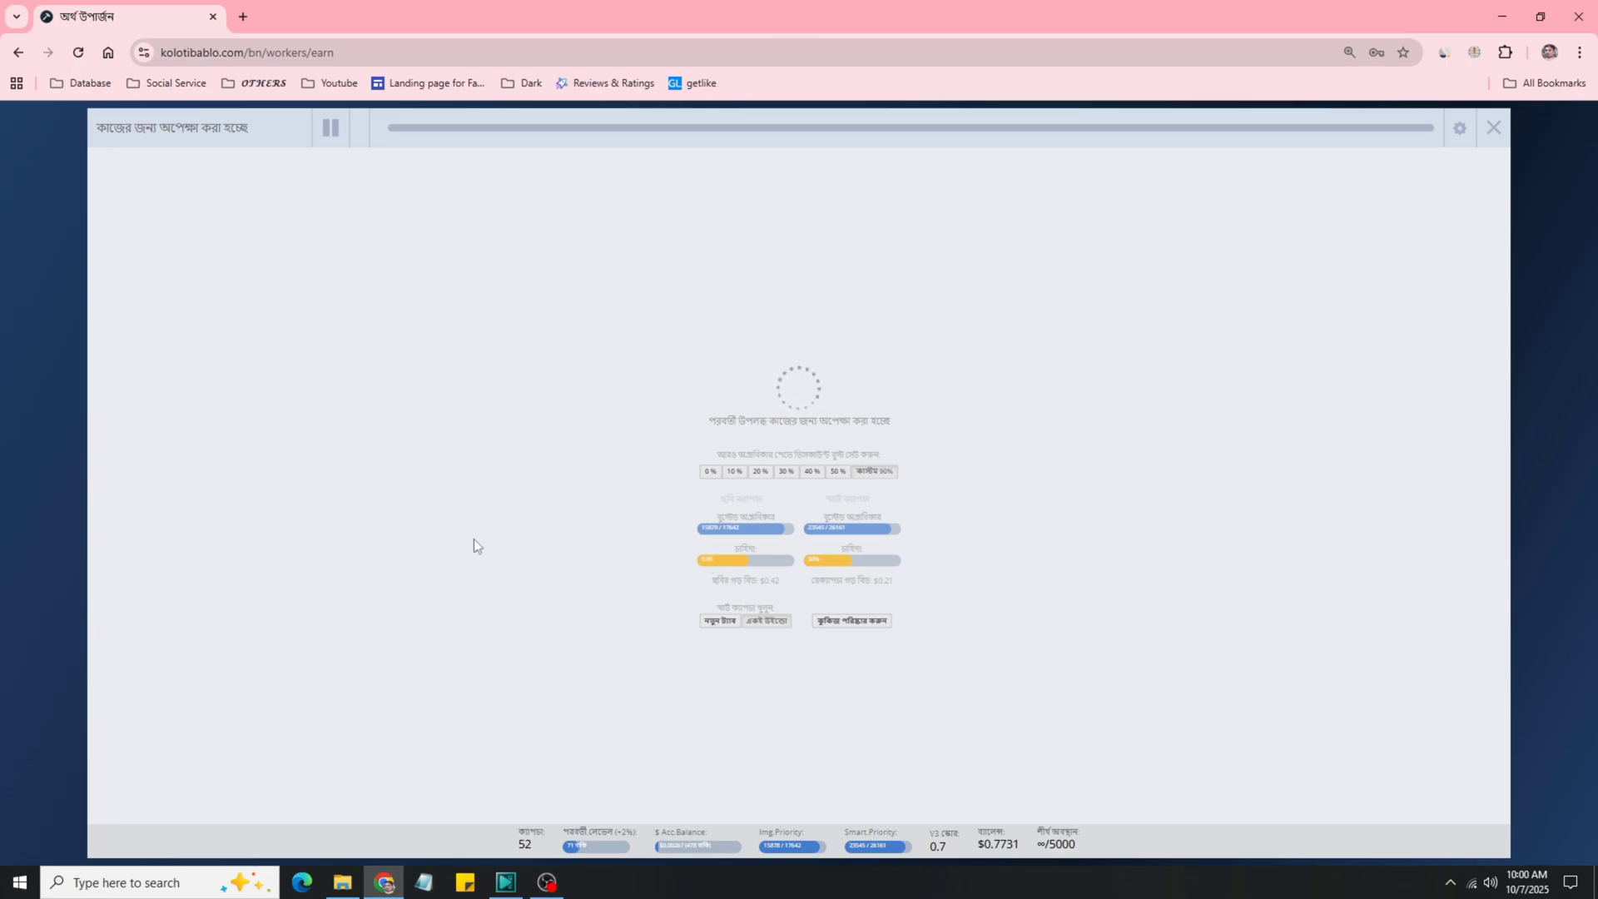
type("6519")
key("Return")
Submit 75603, Y5J, math answer 20 and 5sshvn, then begin the next captcha
type("7560")
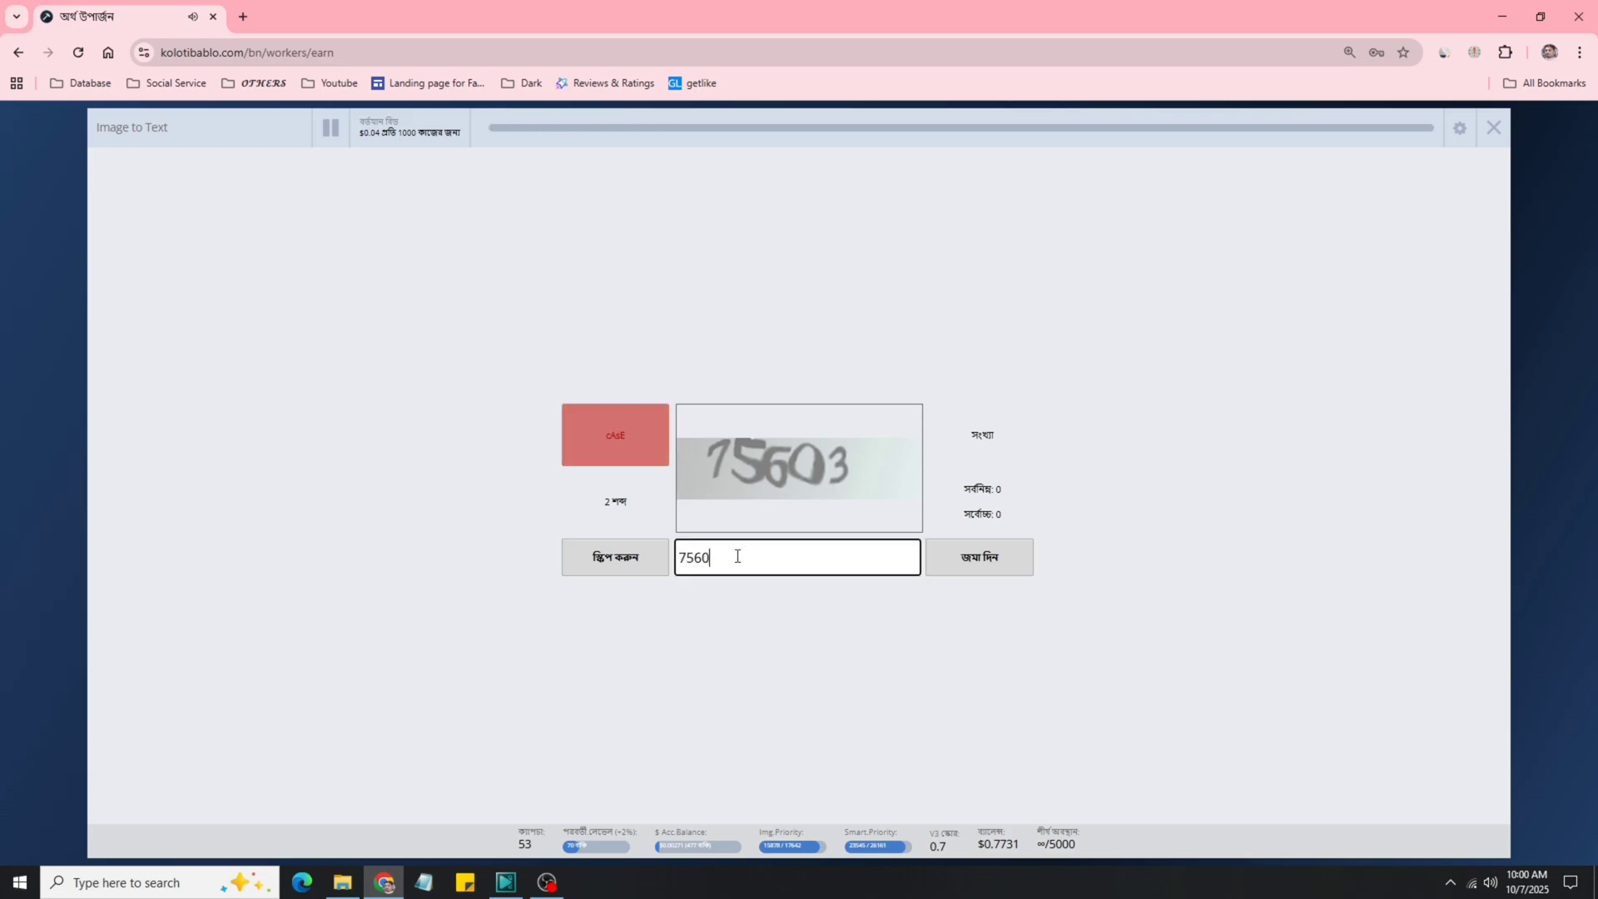
type("3")
key("Return")
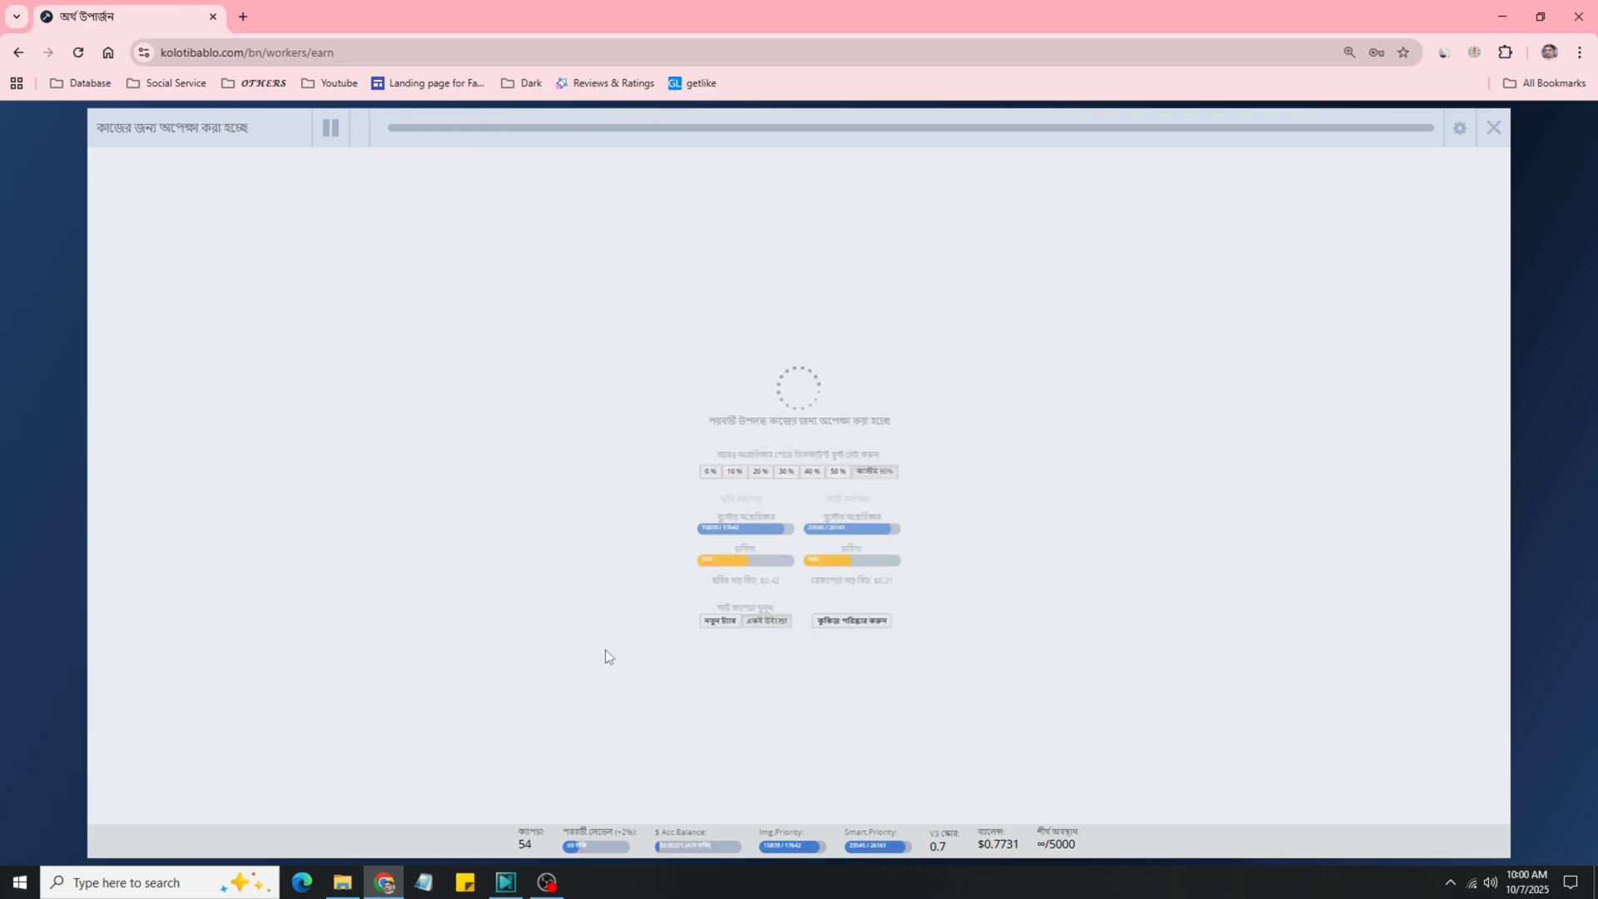
type("Y5JRRL")
key("Return")
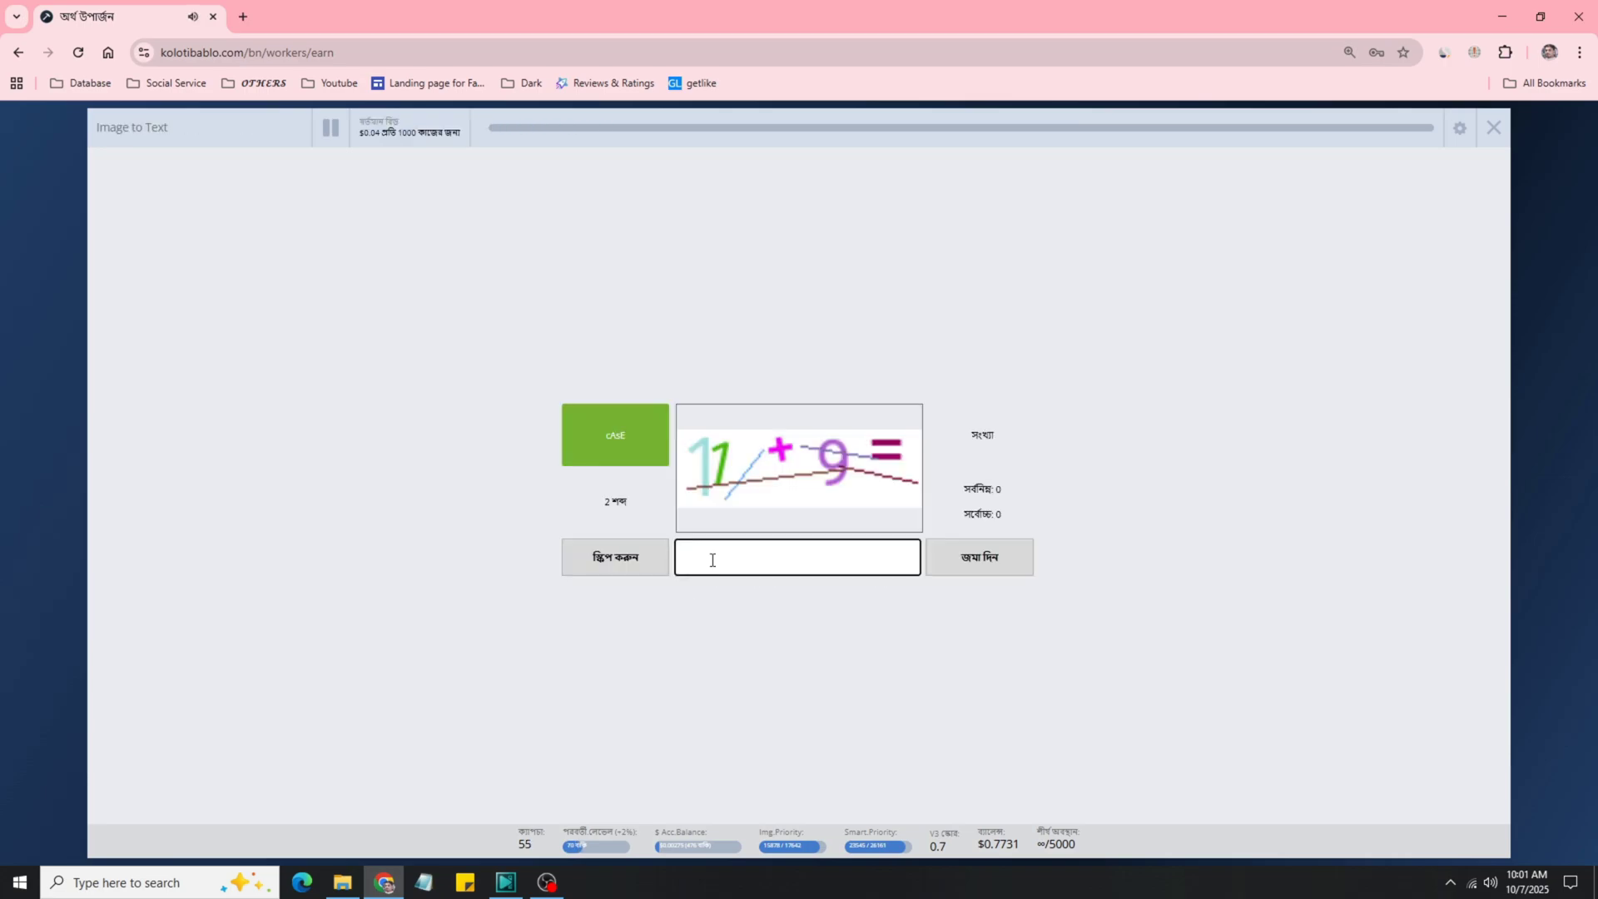
type("20")
key("Return")
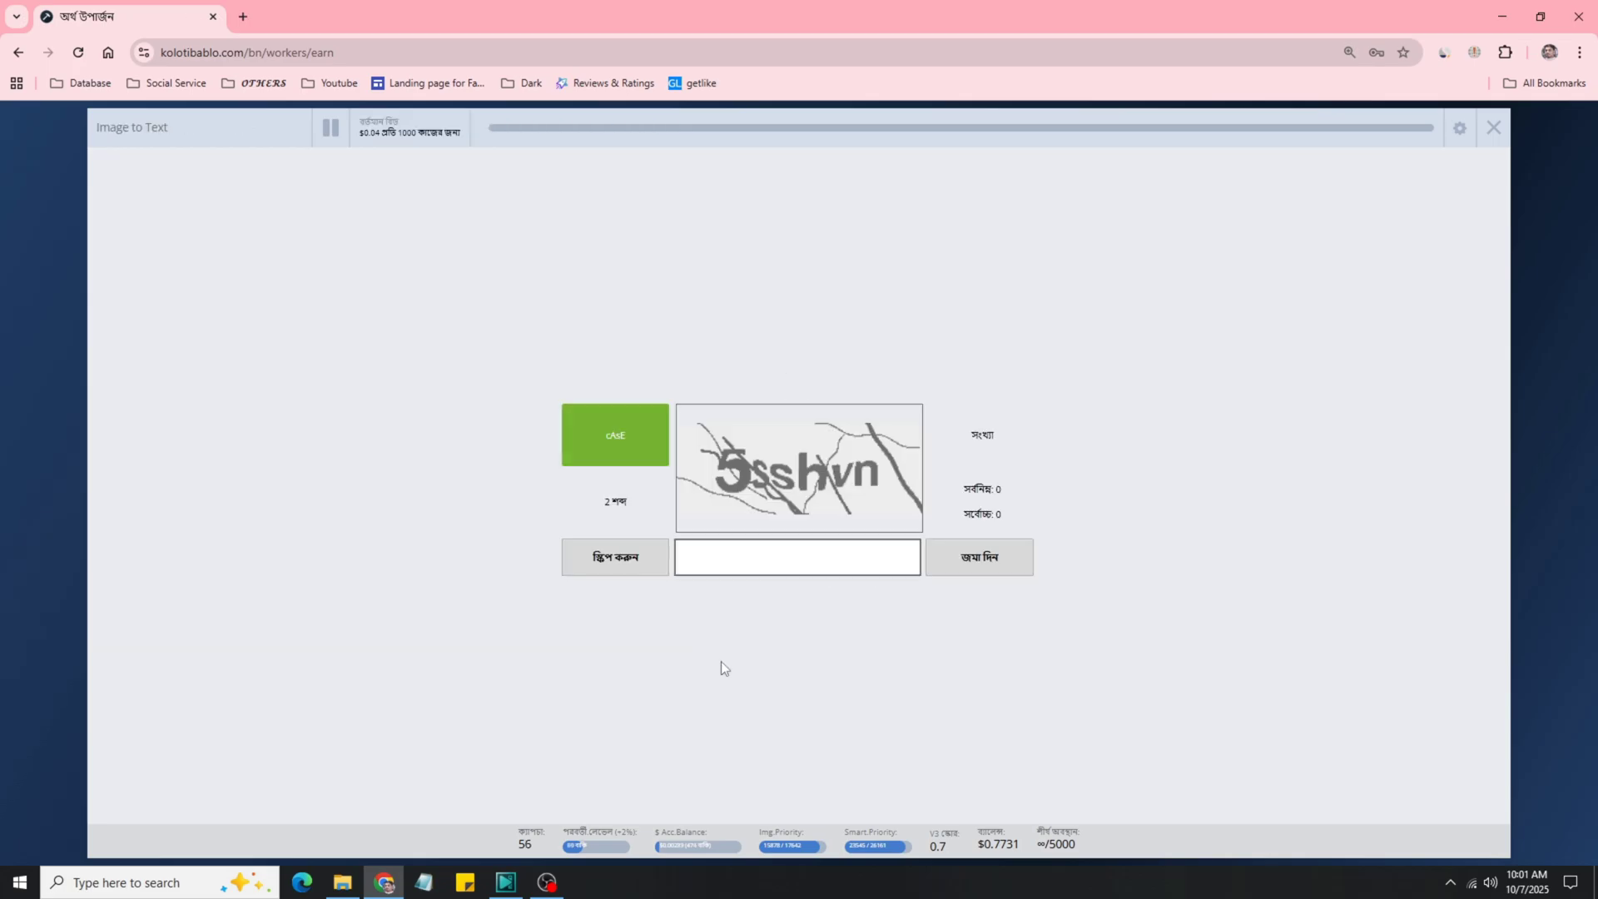
type("5sshvn")
key("Return")
type("dila")
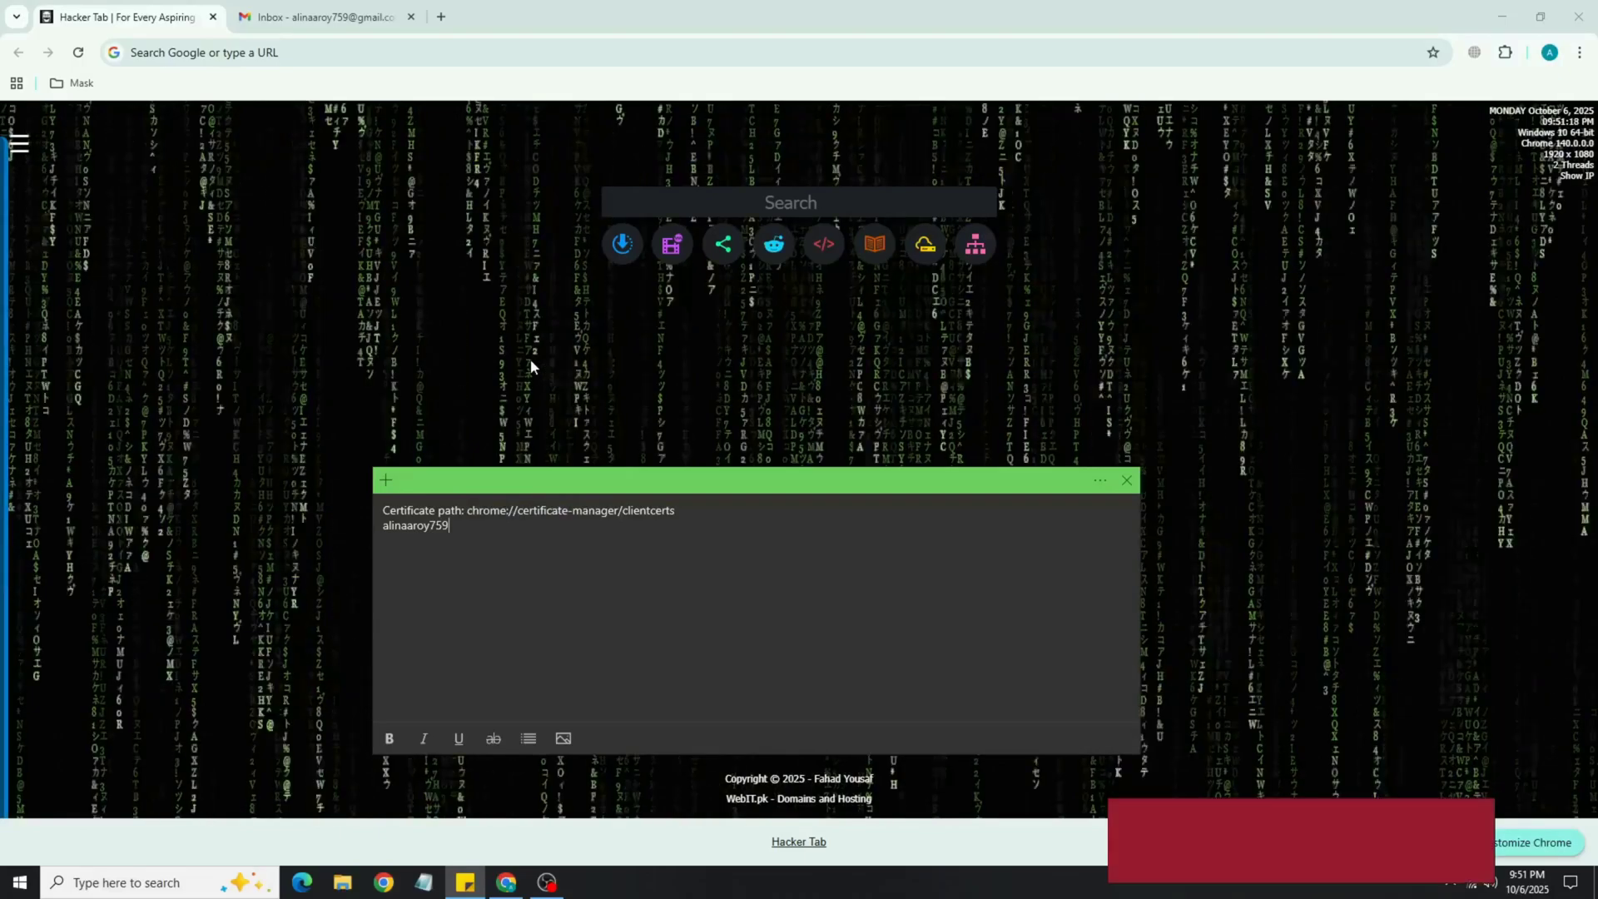
Close the sticky note and search for kolotibablo from Chrome's address bar
left_click(476, 381)
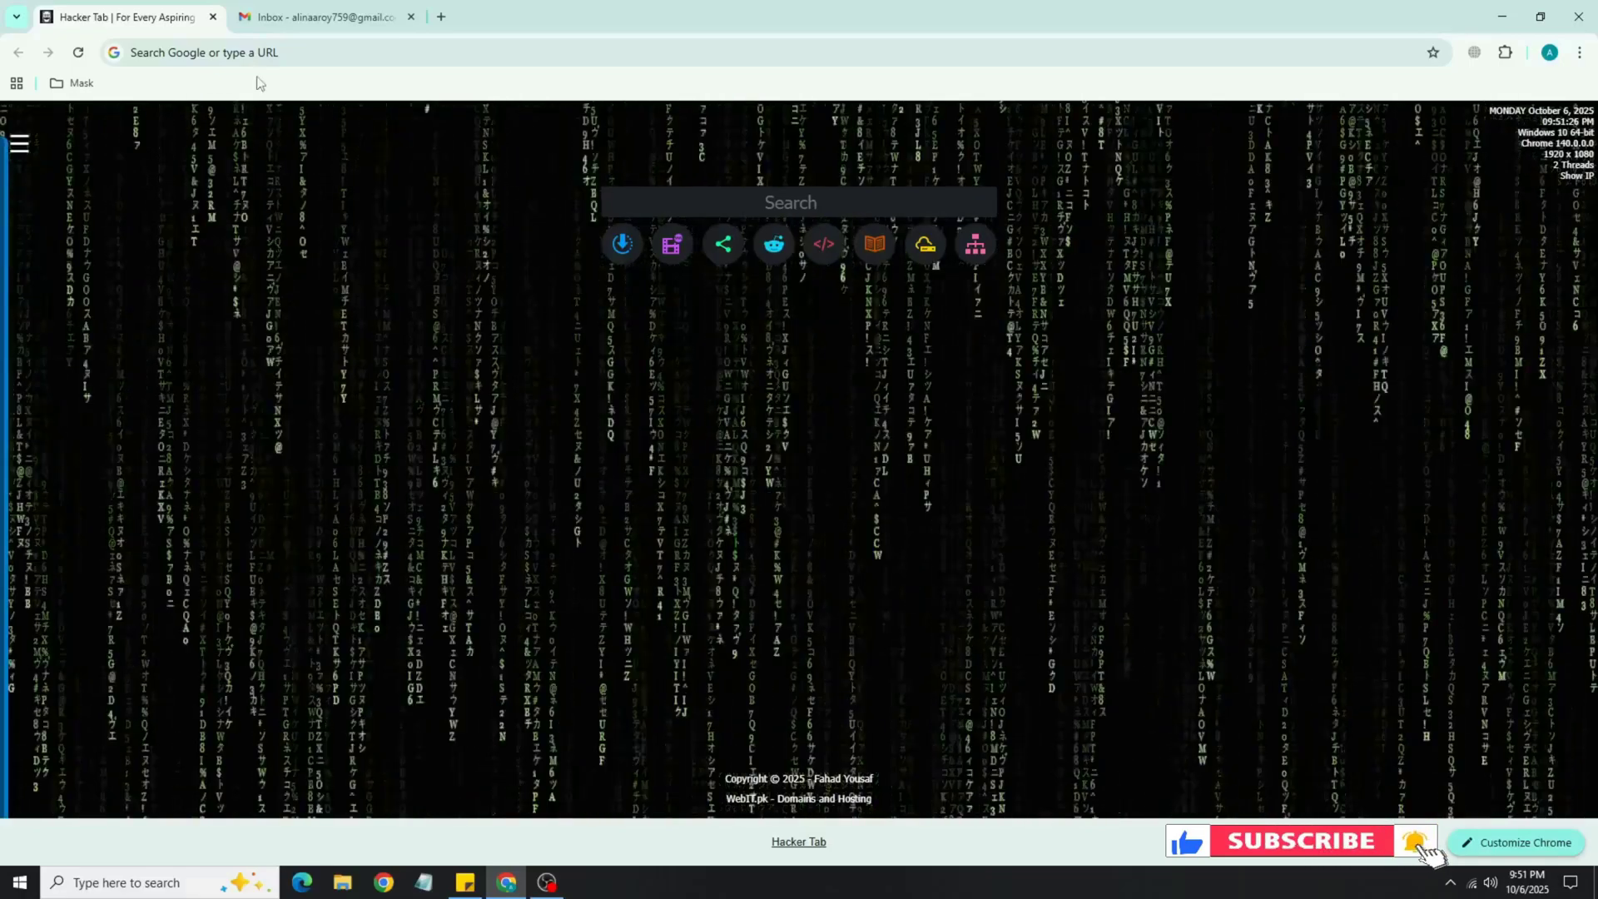
left_click(250, 53)
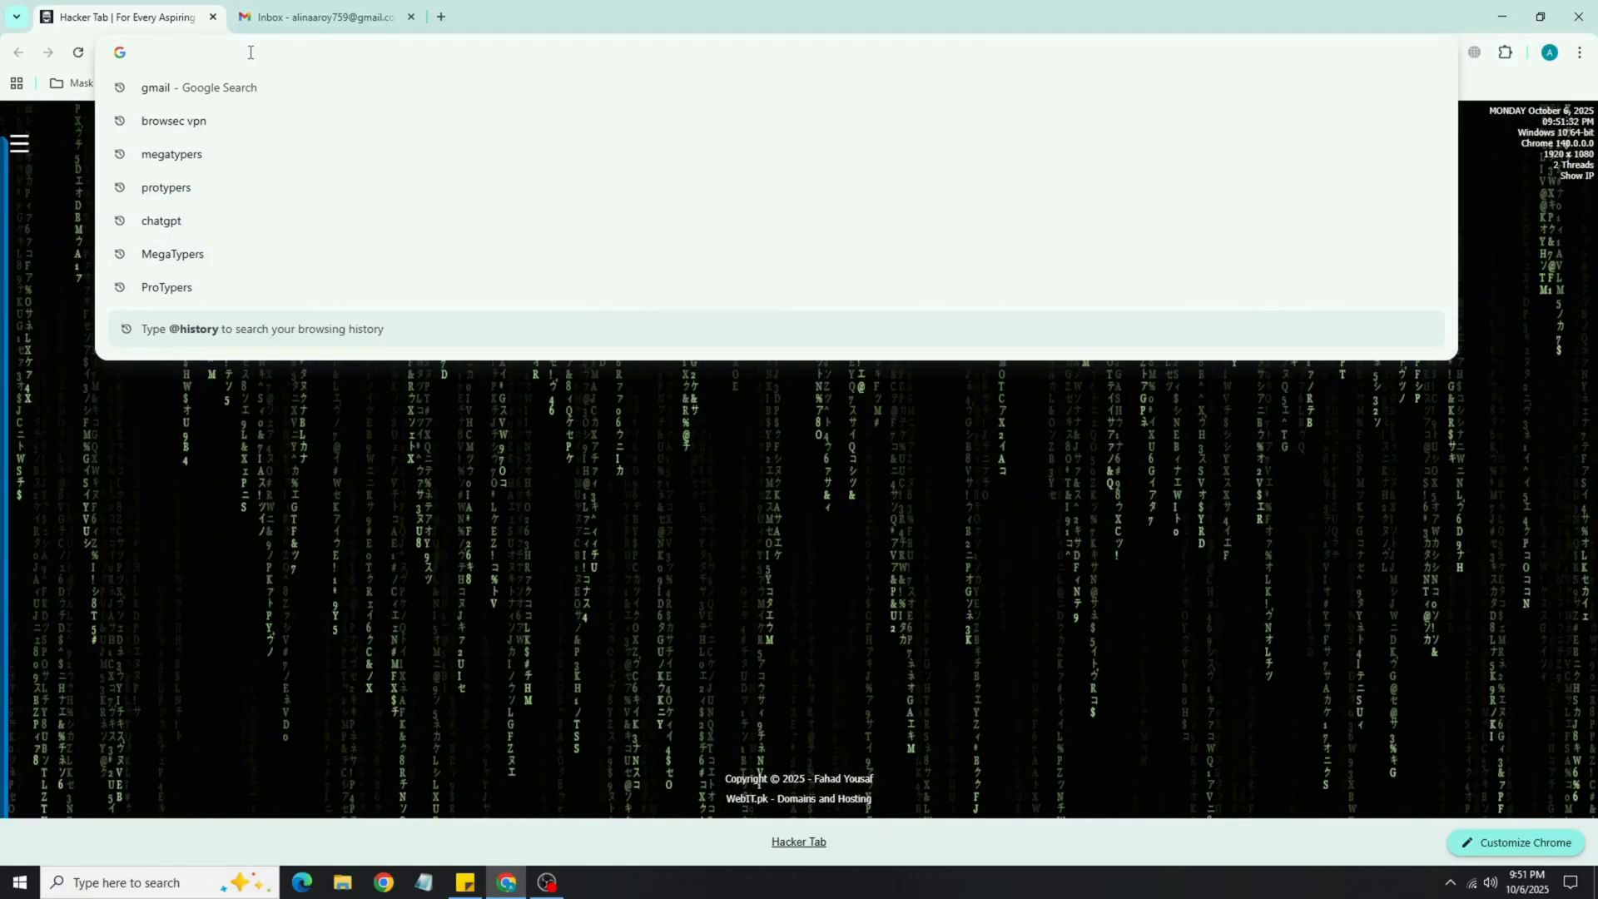
type("kolotibablo")
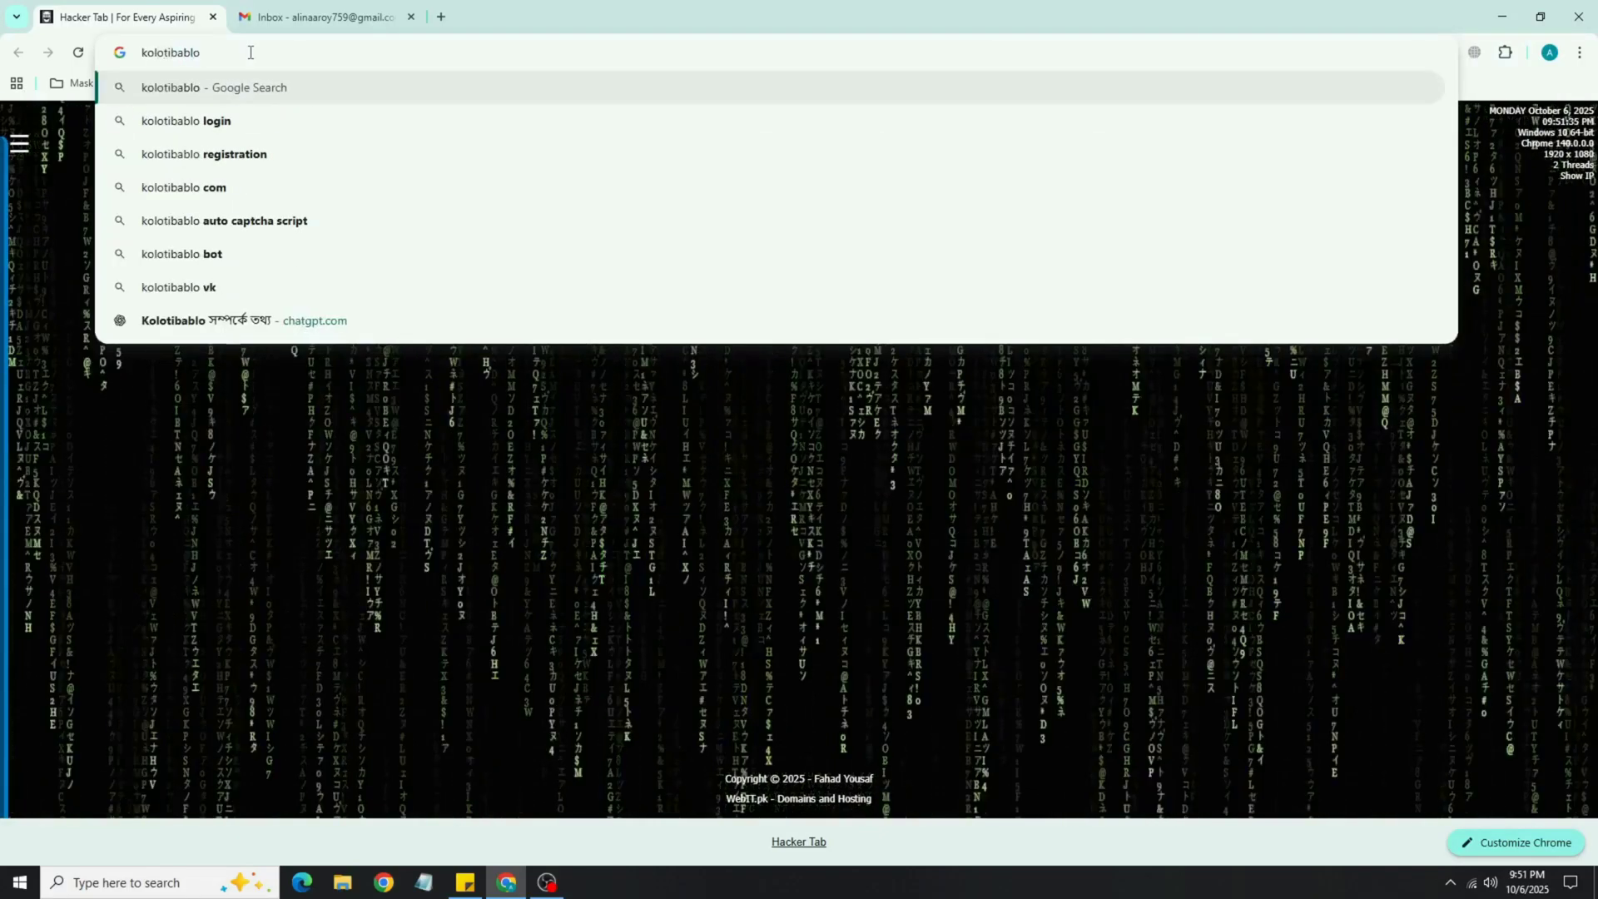
key("Return")
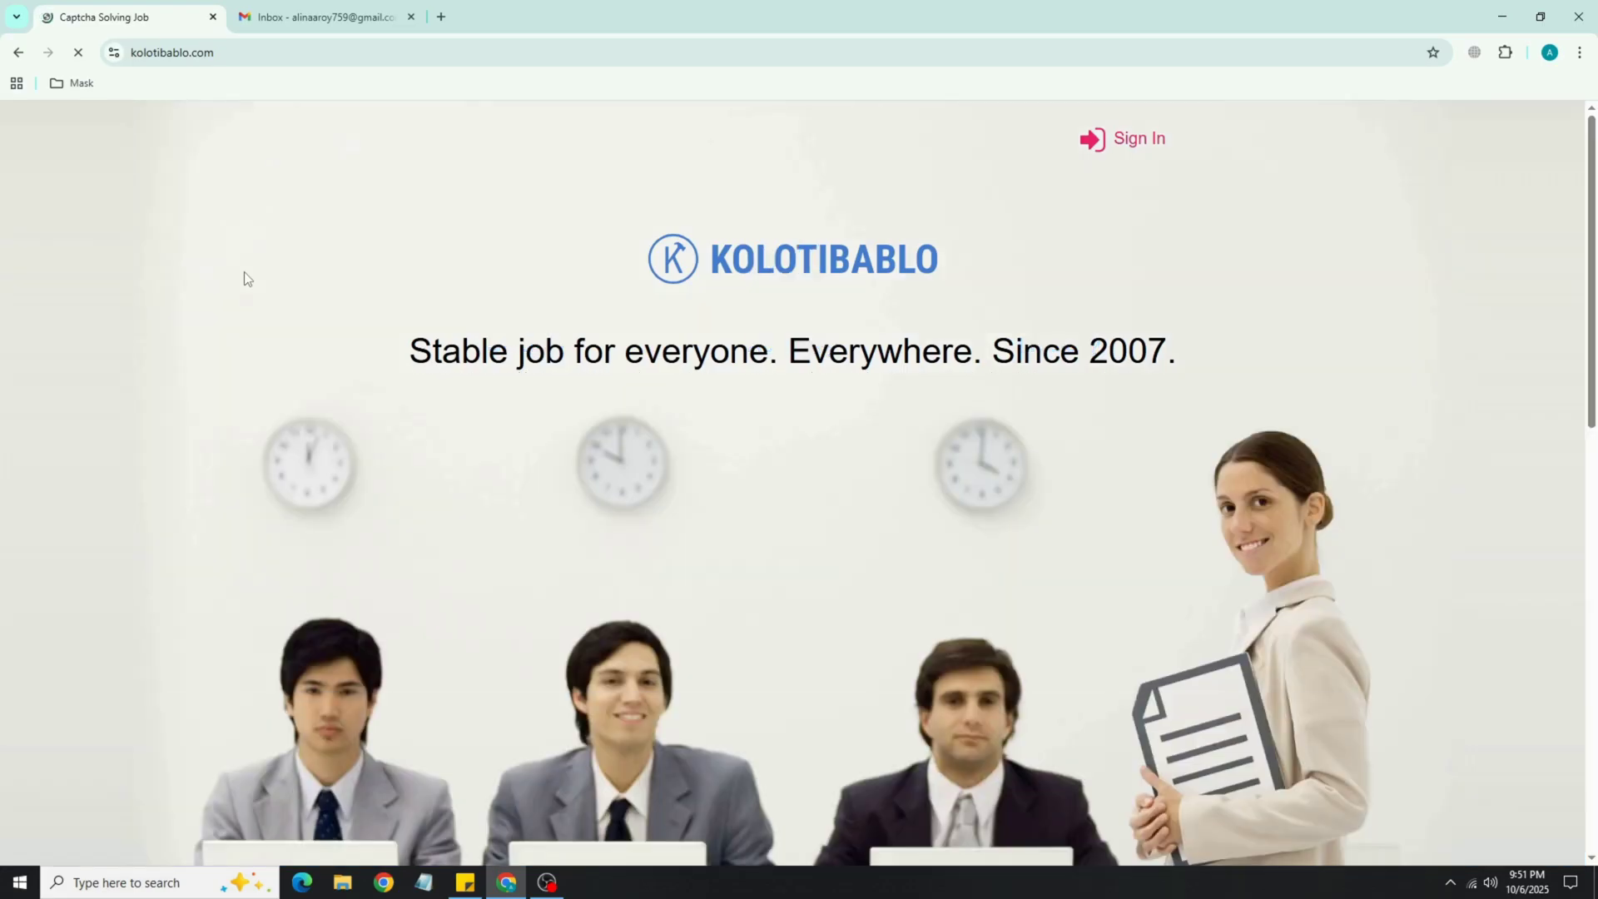
Go through the homepage's Sign In link to the Register tab of the worker login form
left_click(1128, 150)
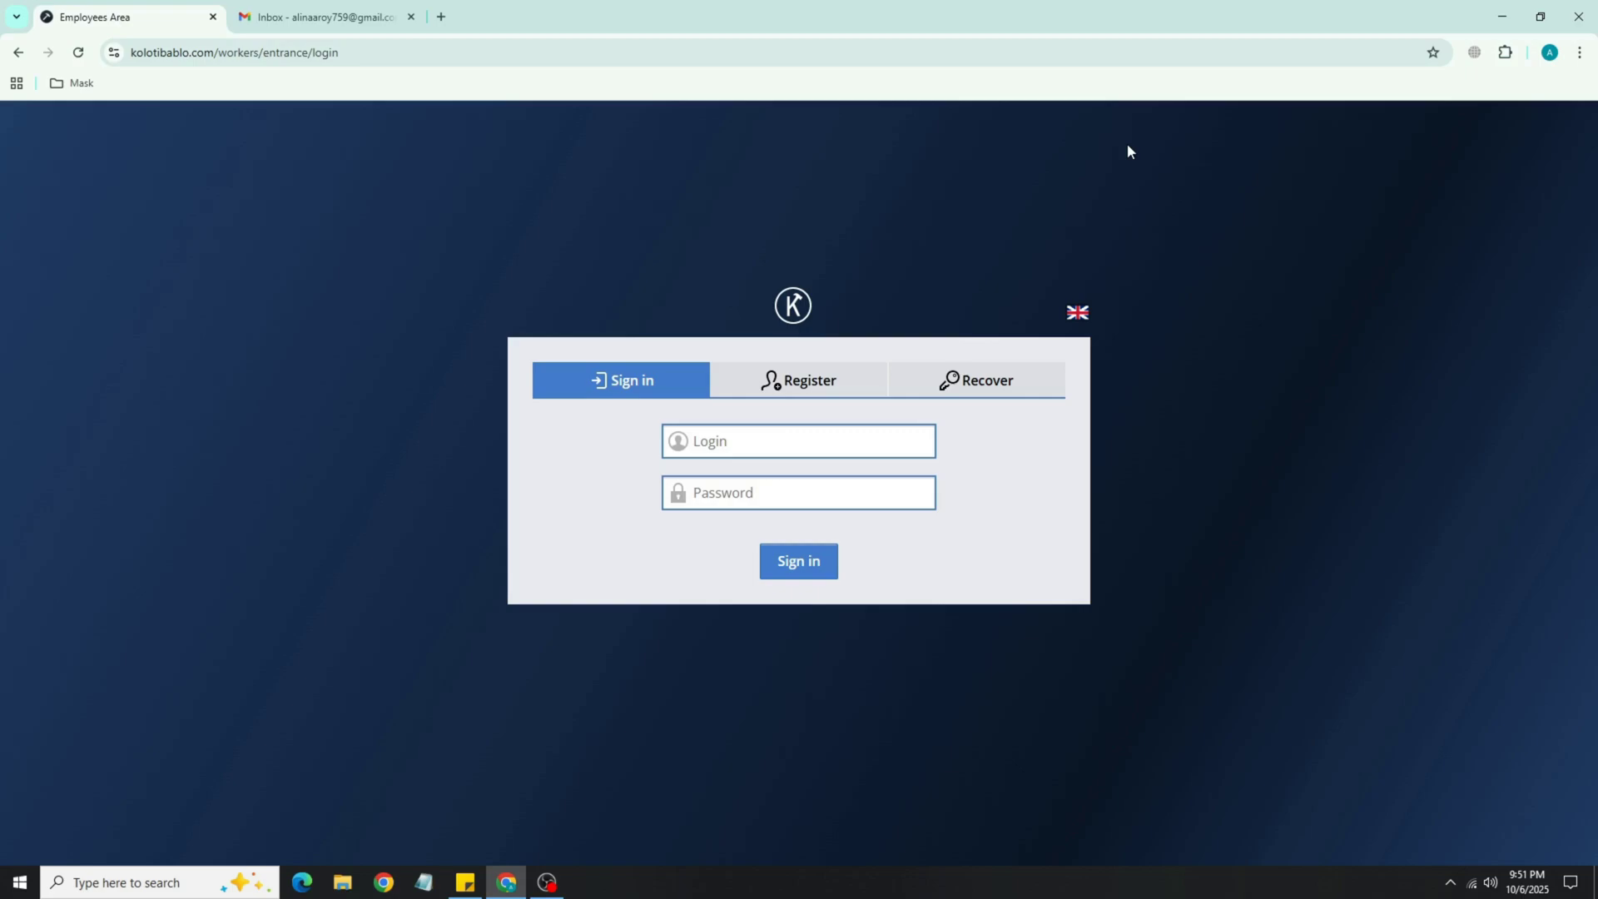
left_click(817, 391)
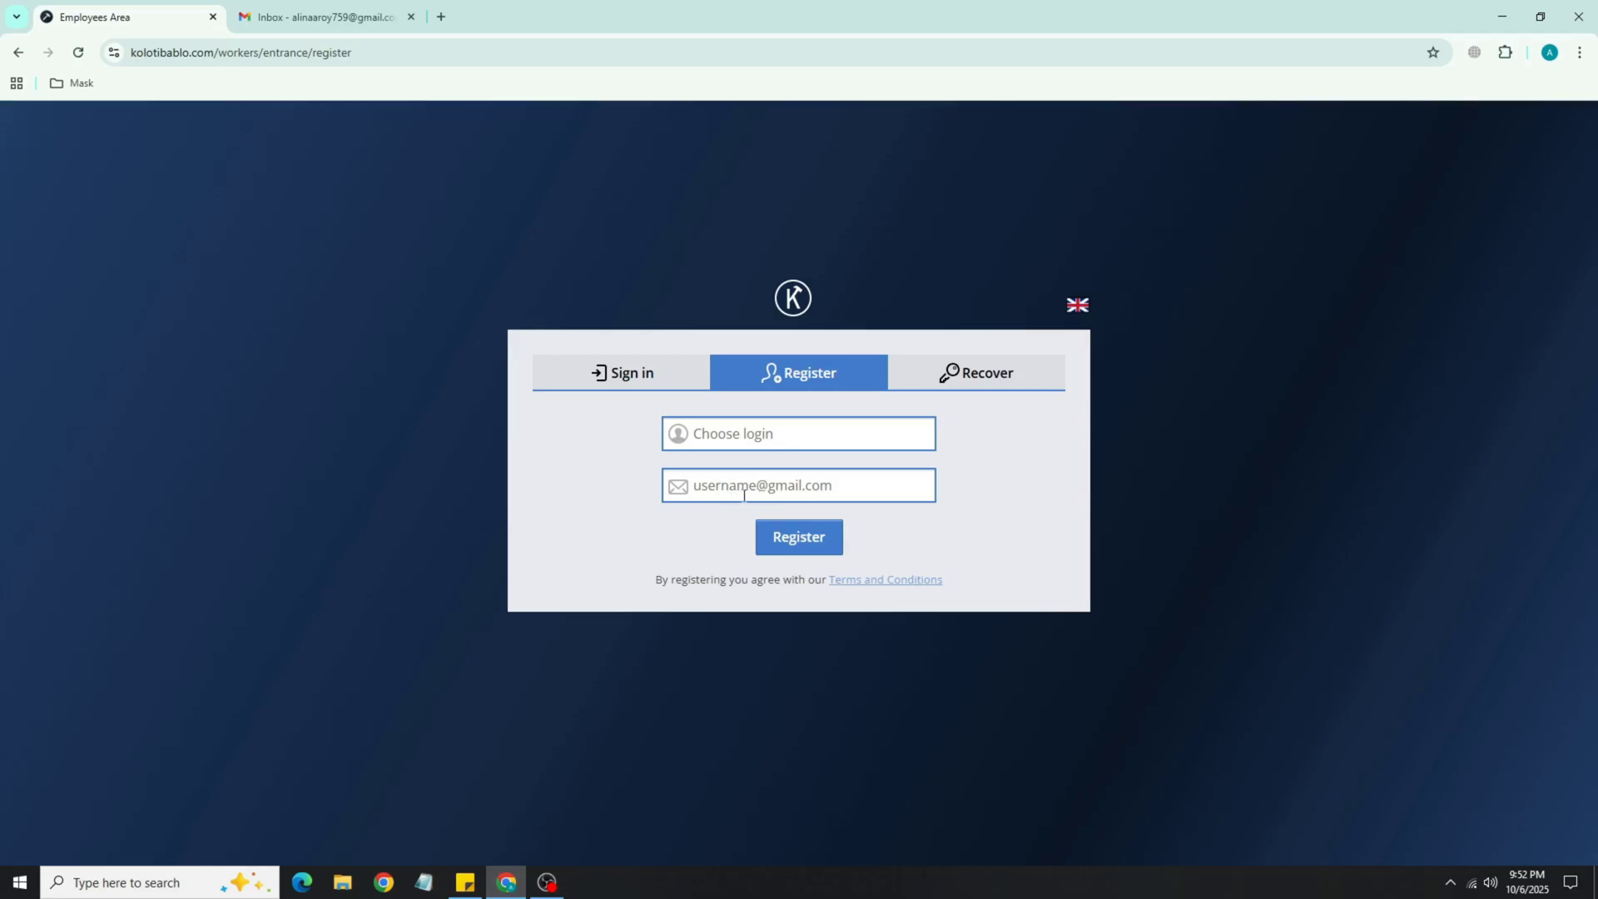
Paste the login saved in Sticky Notes into the login and e-mail fields and submit registration
left_click(464, 878)
left_click_drag(463, 535, 385, 533)
key("ctrl+c")
left_click(741, 430)
key("ctrl+v")
left_click(712, 490)
key("ctrl+v")
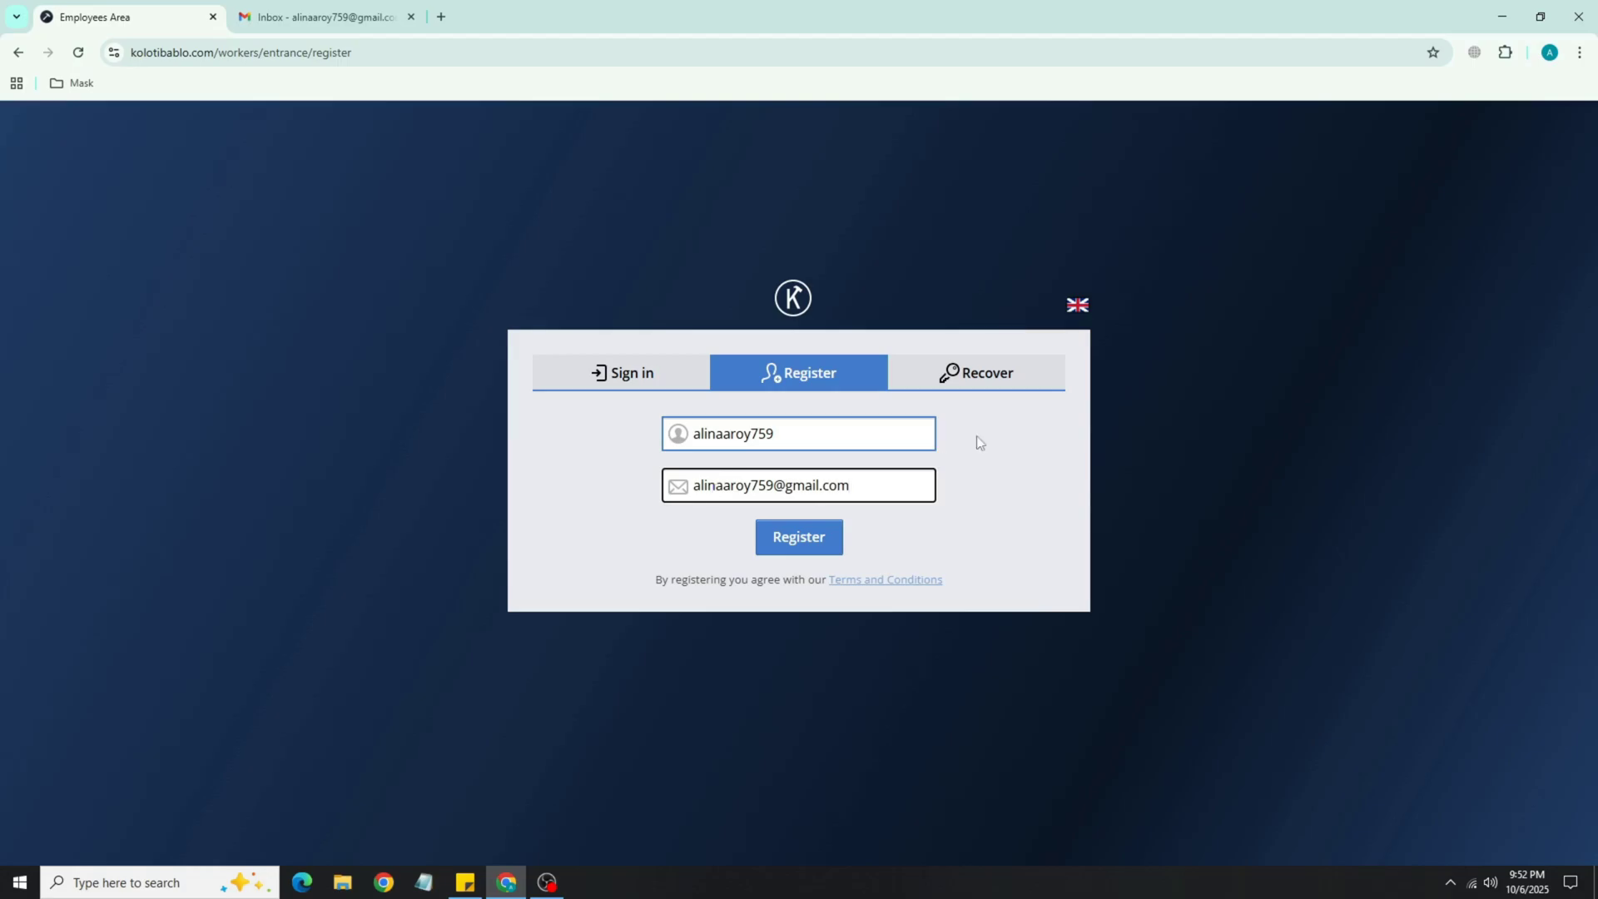
left_click(804, 539)
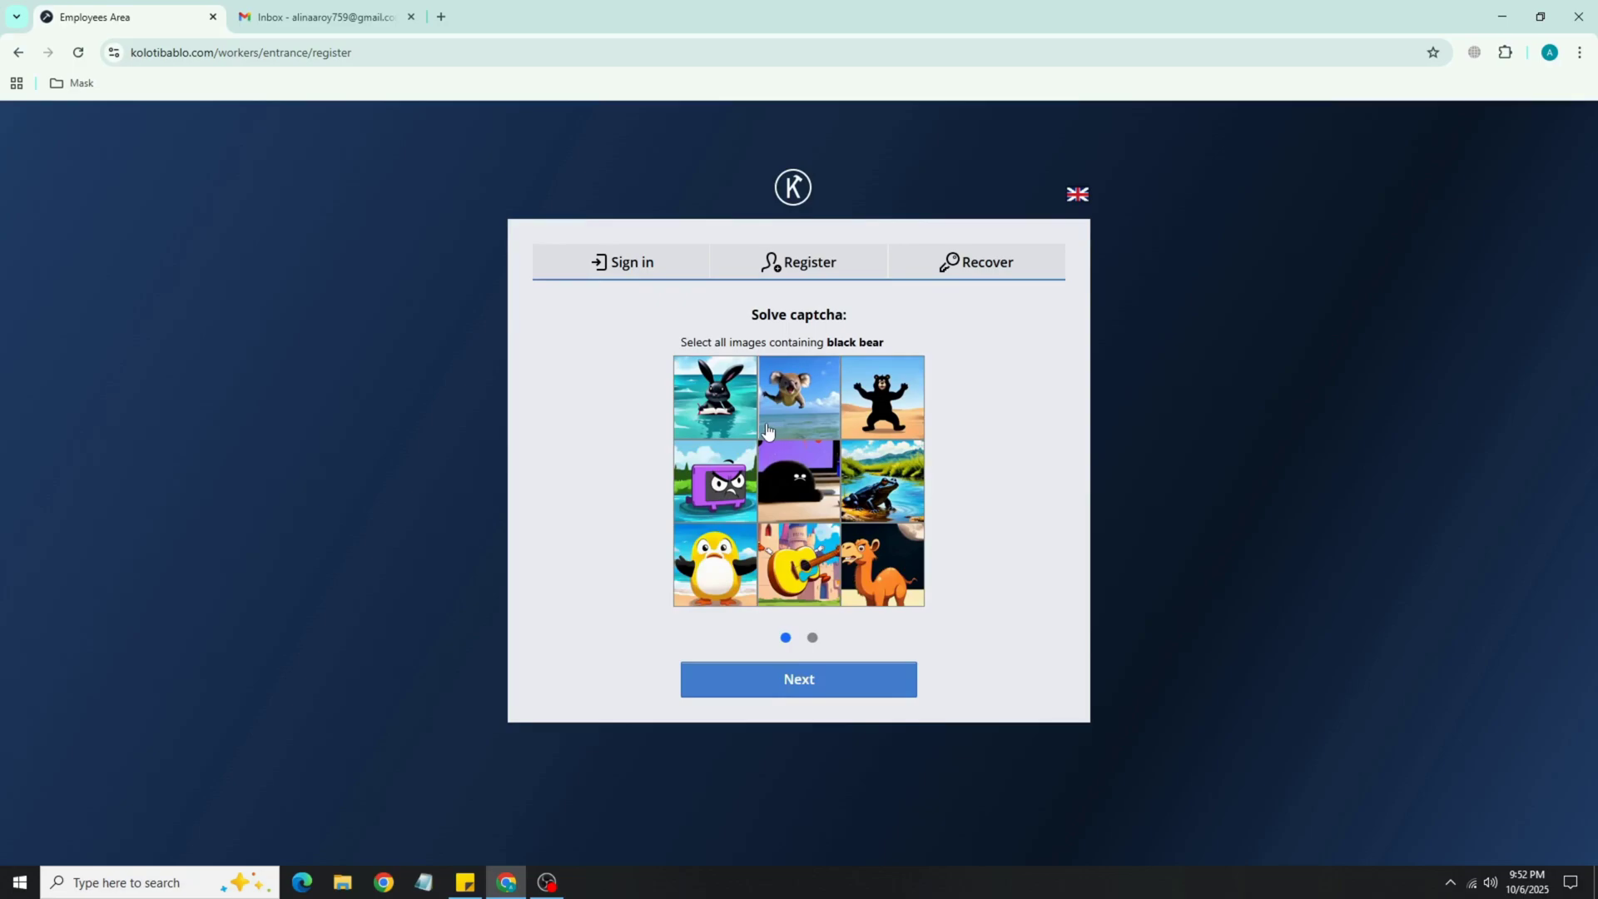
Select the black bear tiles across both captcha pages and verify
left_click(721, 407)
left_click(845, 406)
left_click(805, 493)
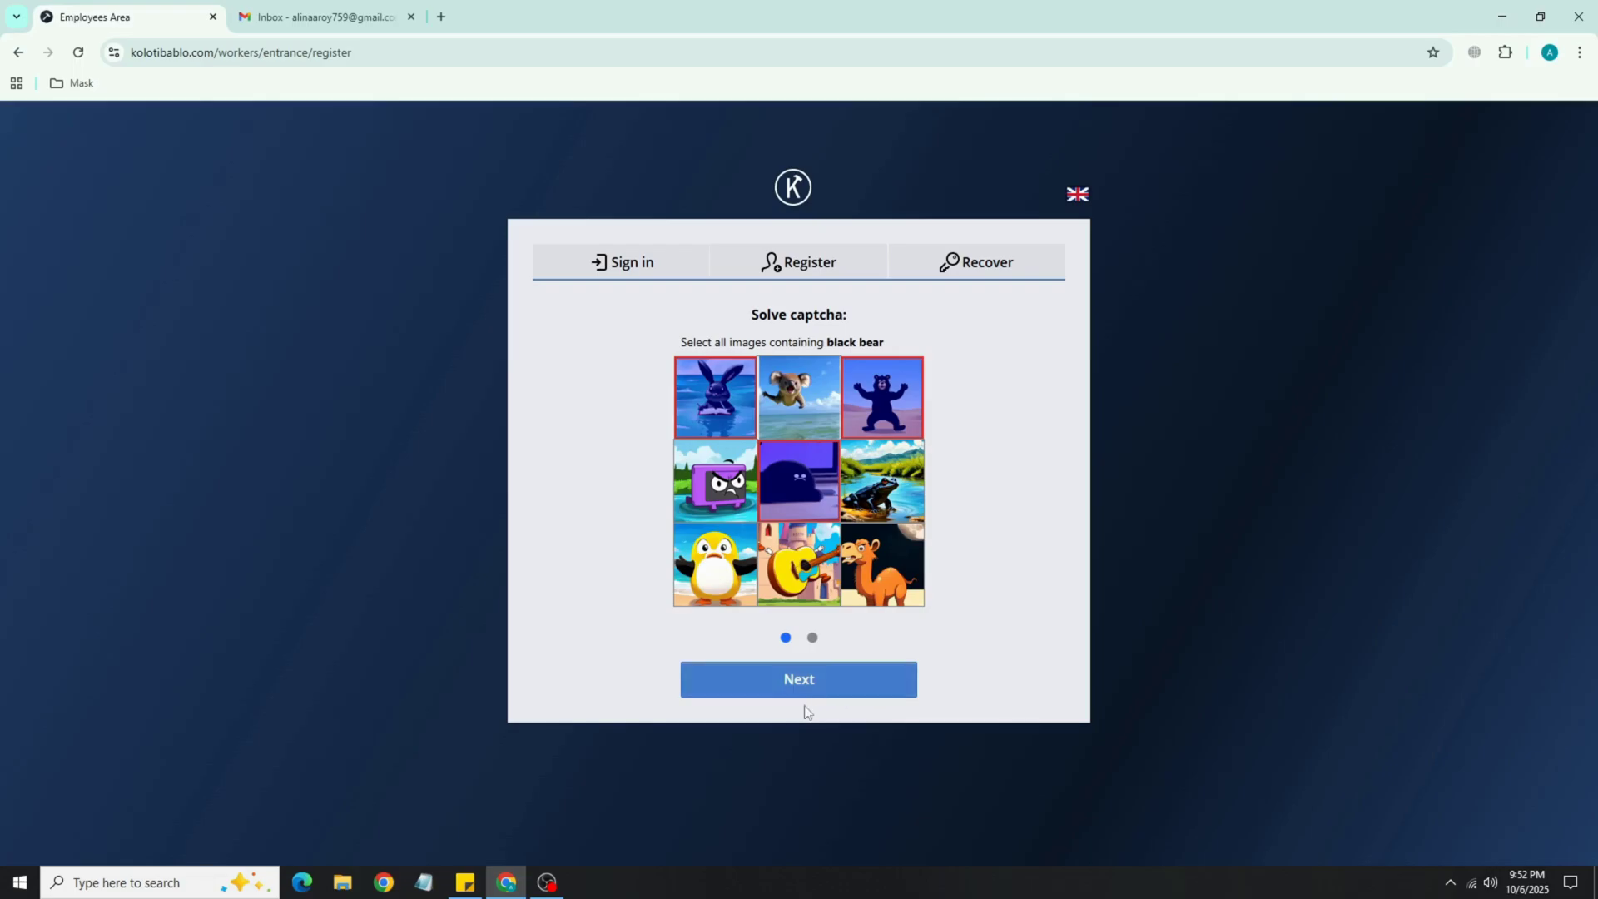
left_click(794, 678)
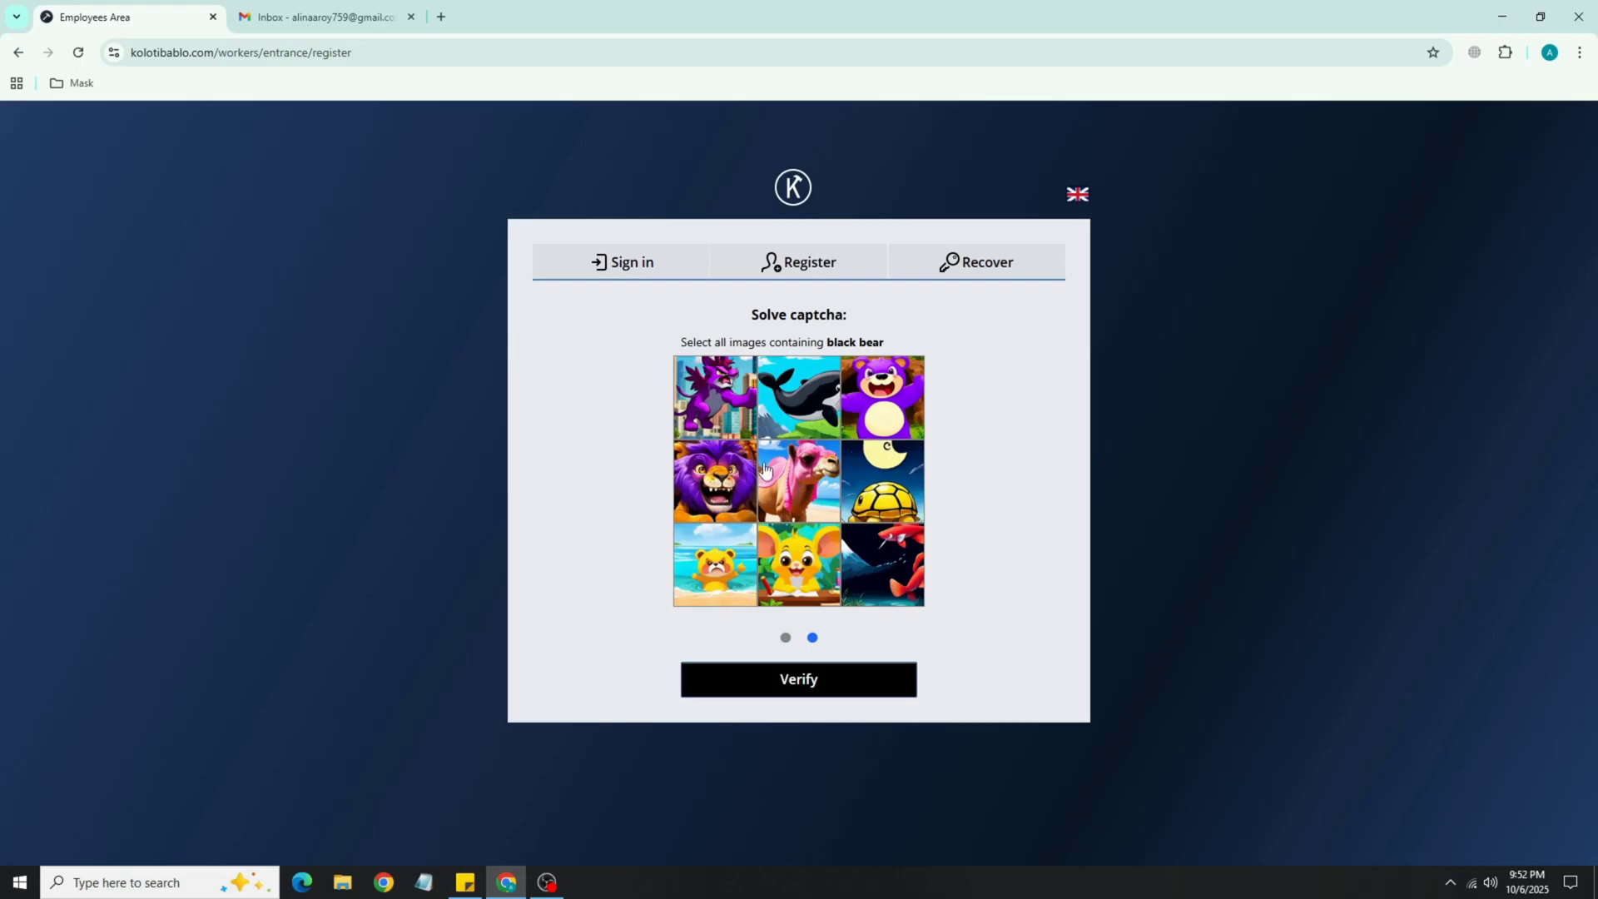
left_click(782, 690)
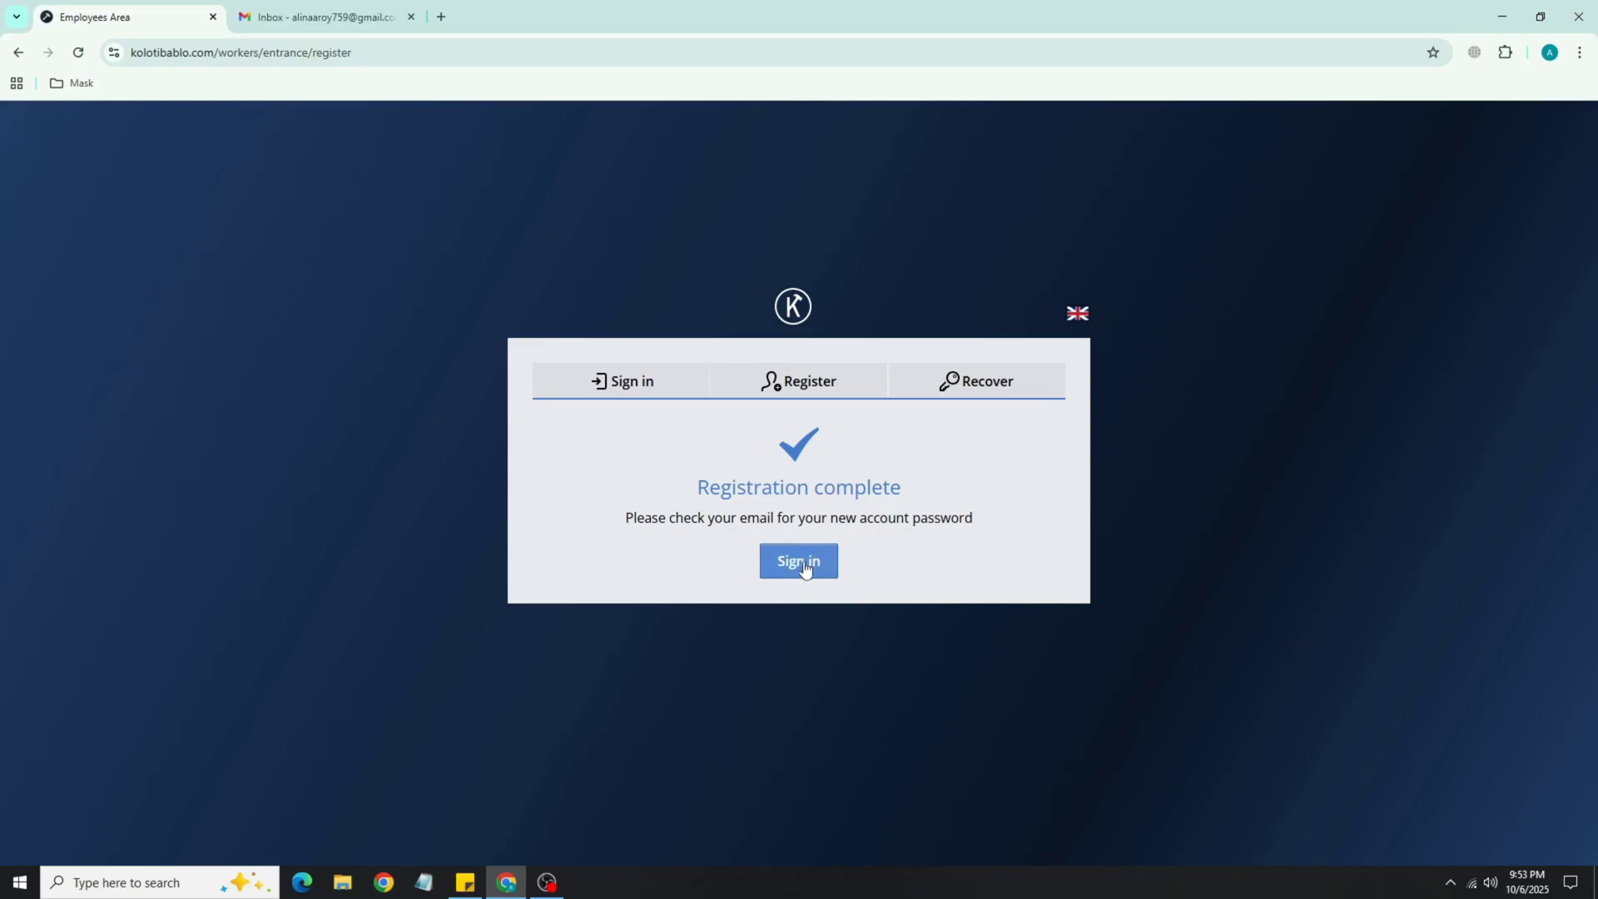
Read the check-your-email confirmation, then open the sign-in form and focus its login field
left_click_drag(707, 518, 975, 529)
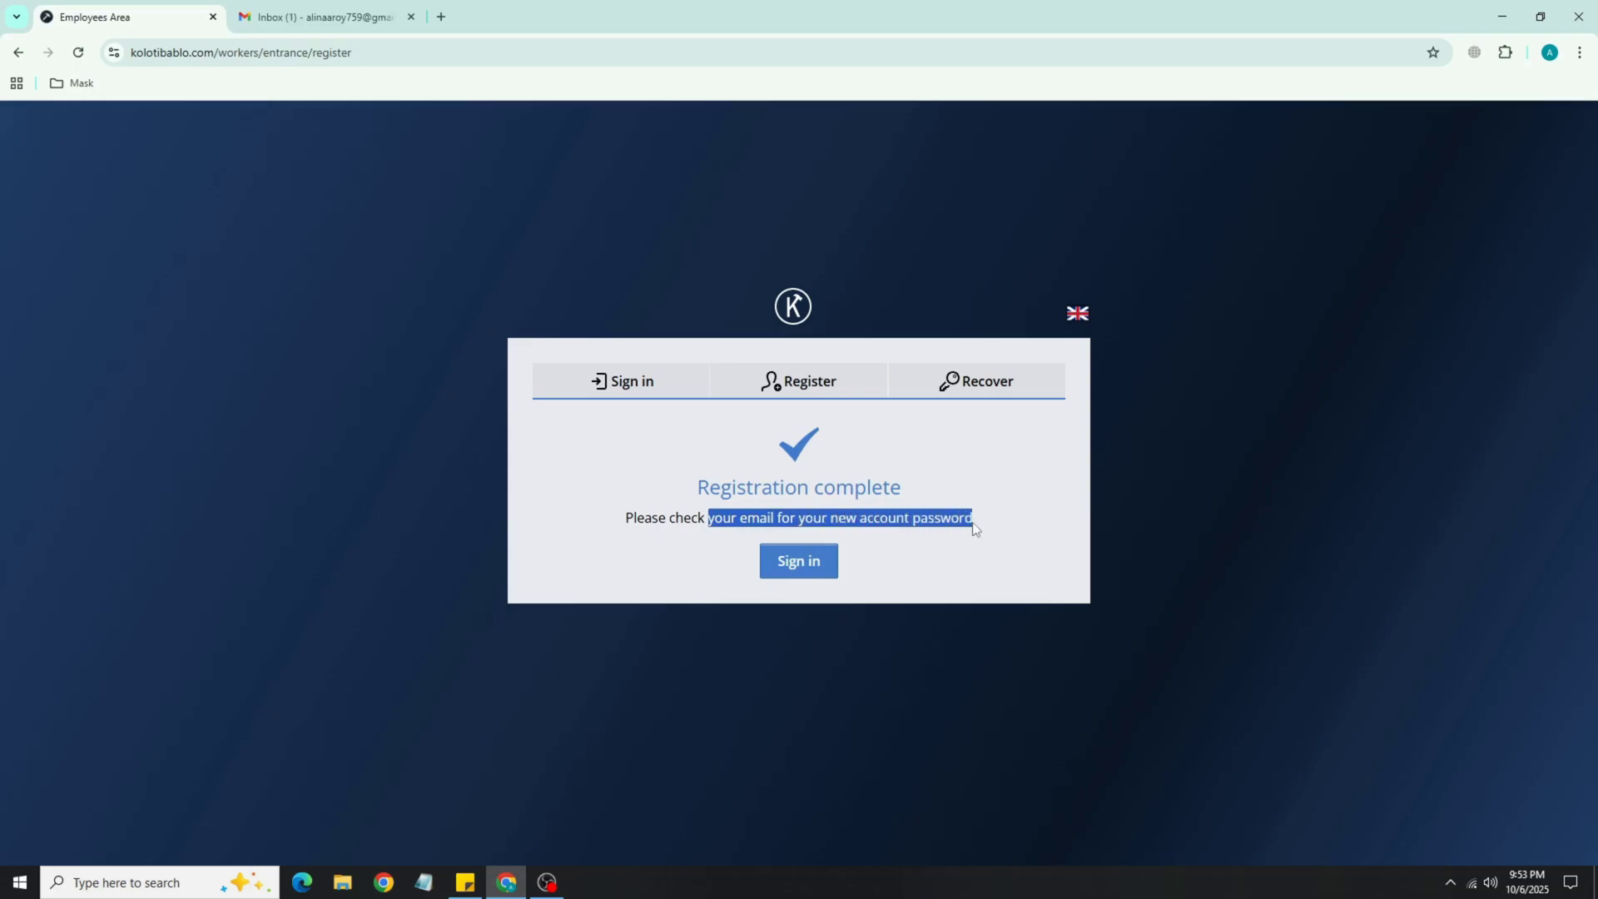
left_click(803, 568)
left_click(791, 450)
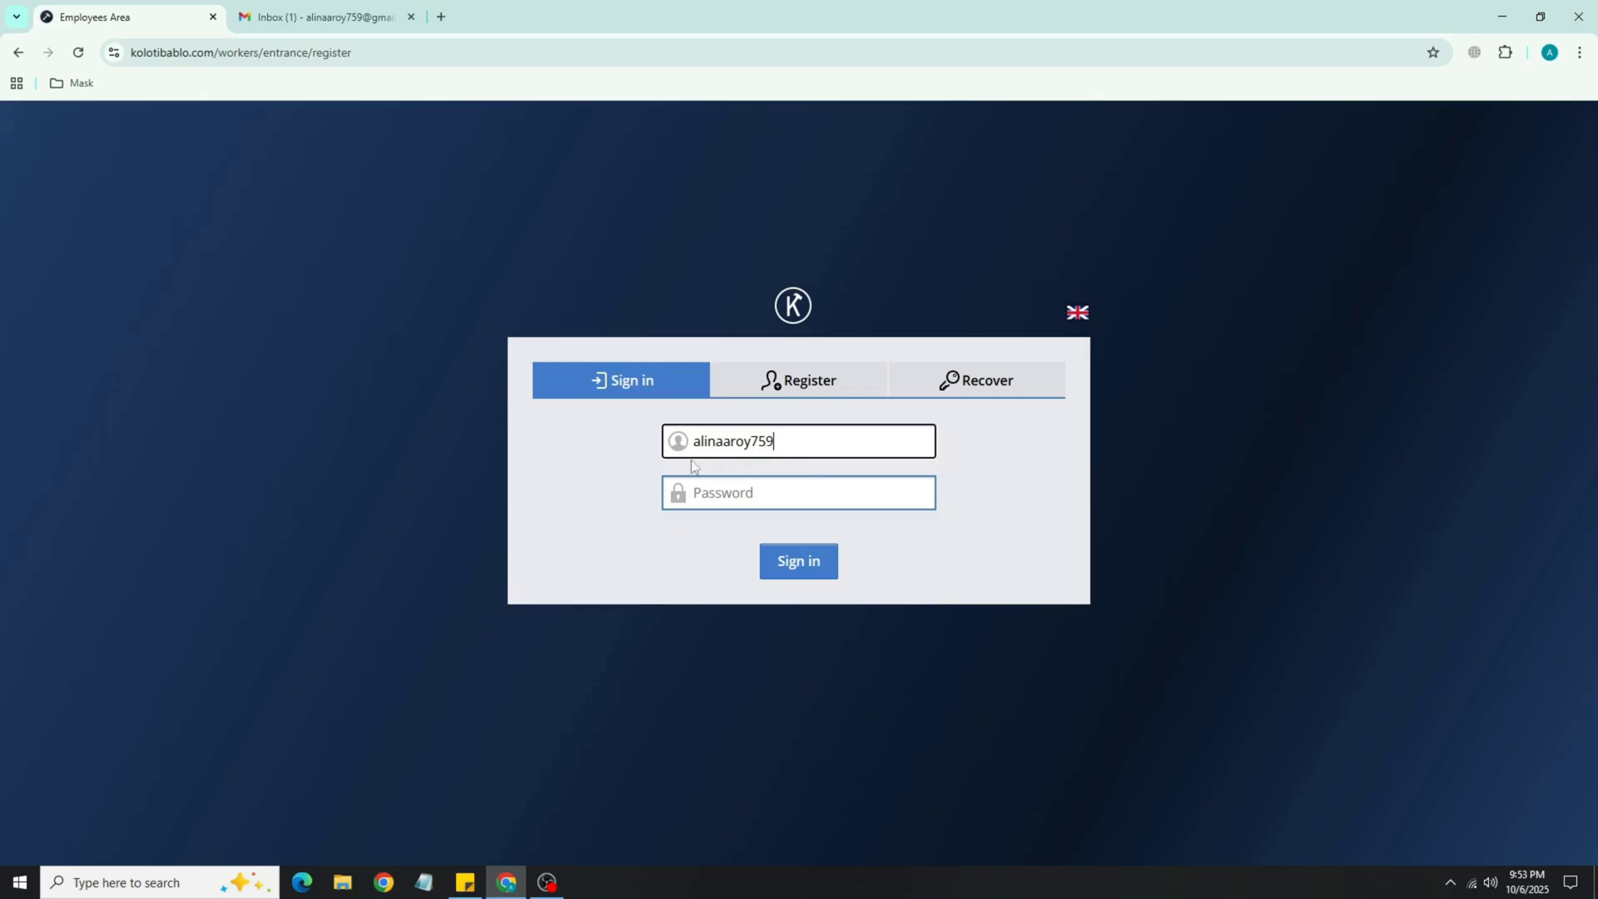
Refresh Gmail's Primary inbox and open the Kolotibablo registration email
left_click(321, 17)
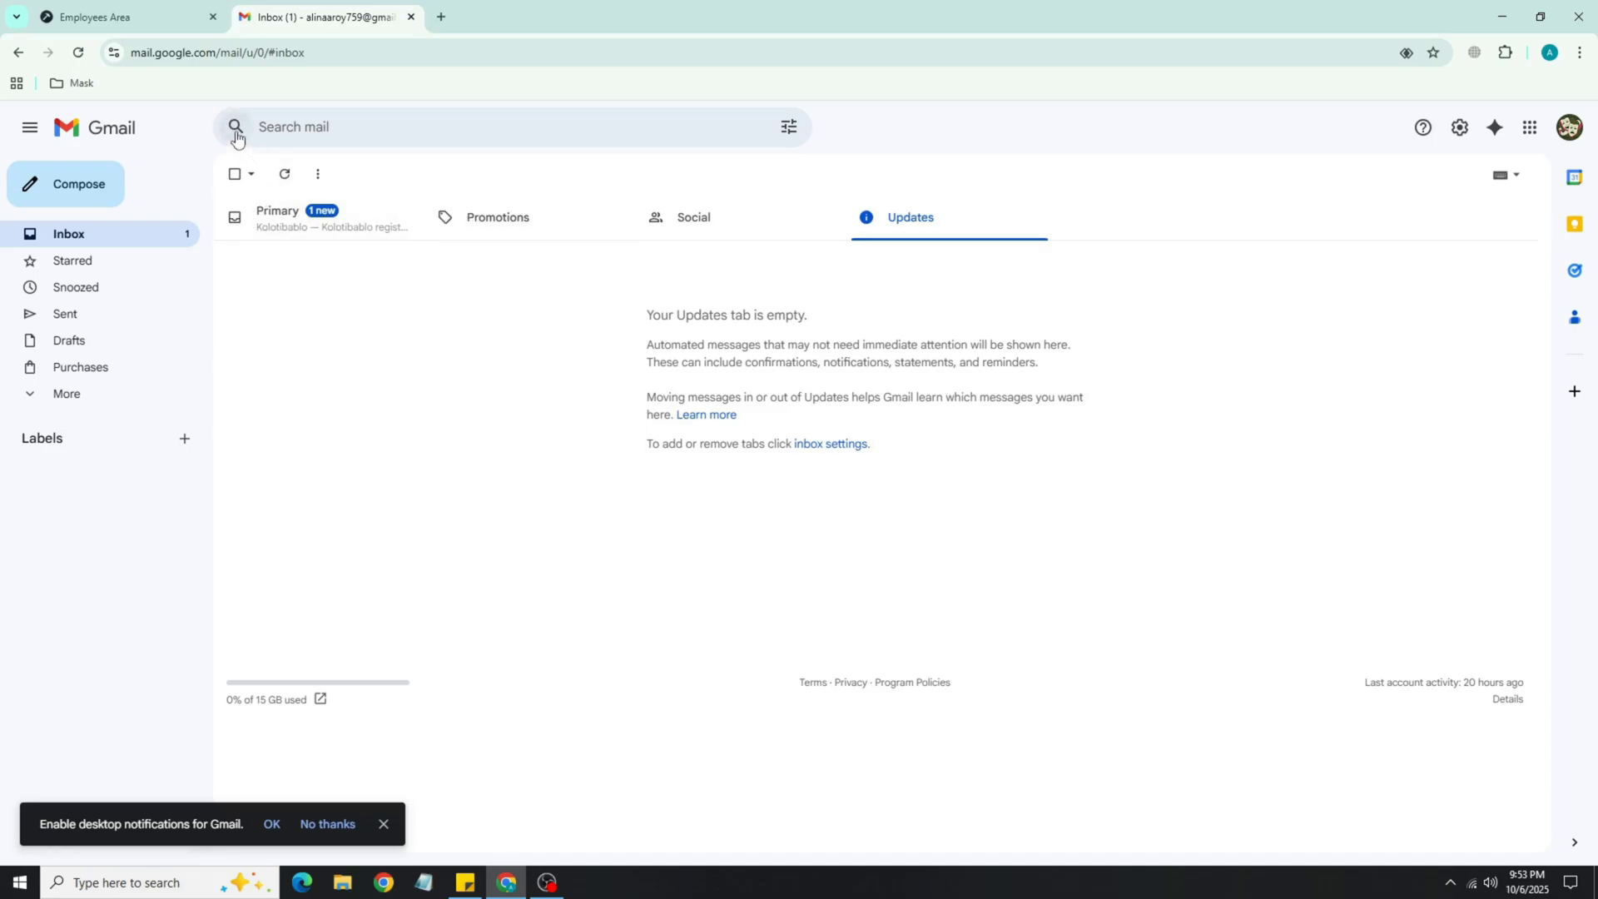
left_click(284, 174)
left_click(298, 220)
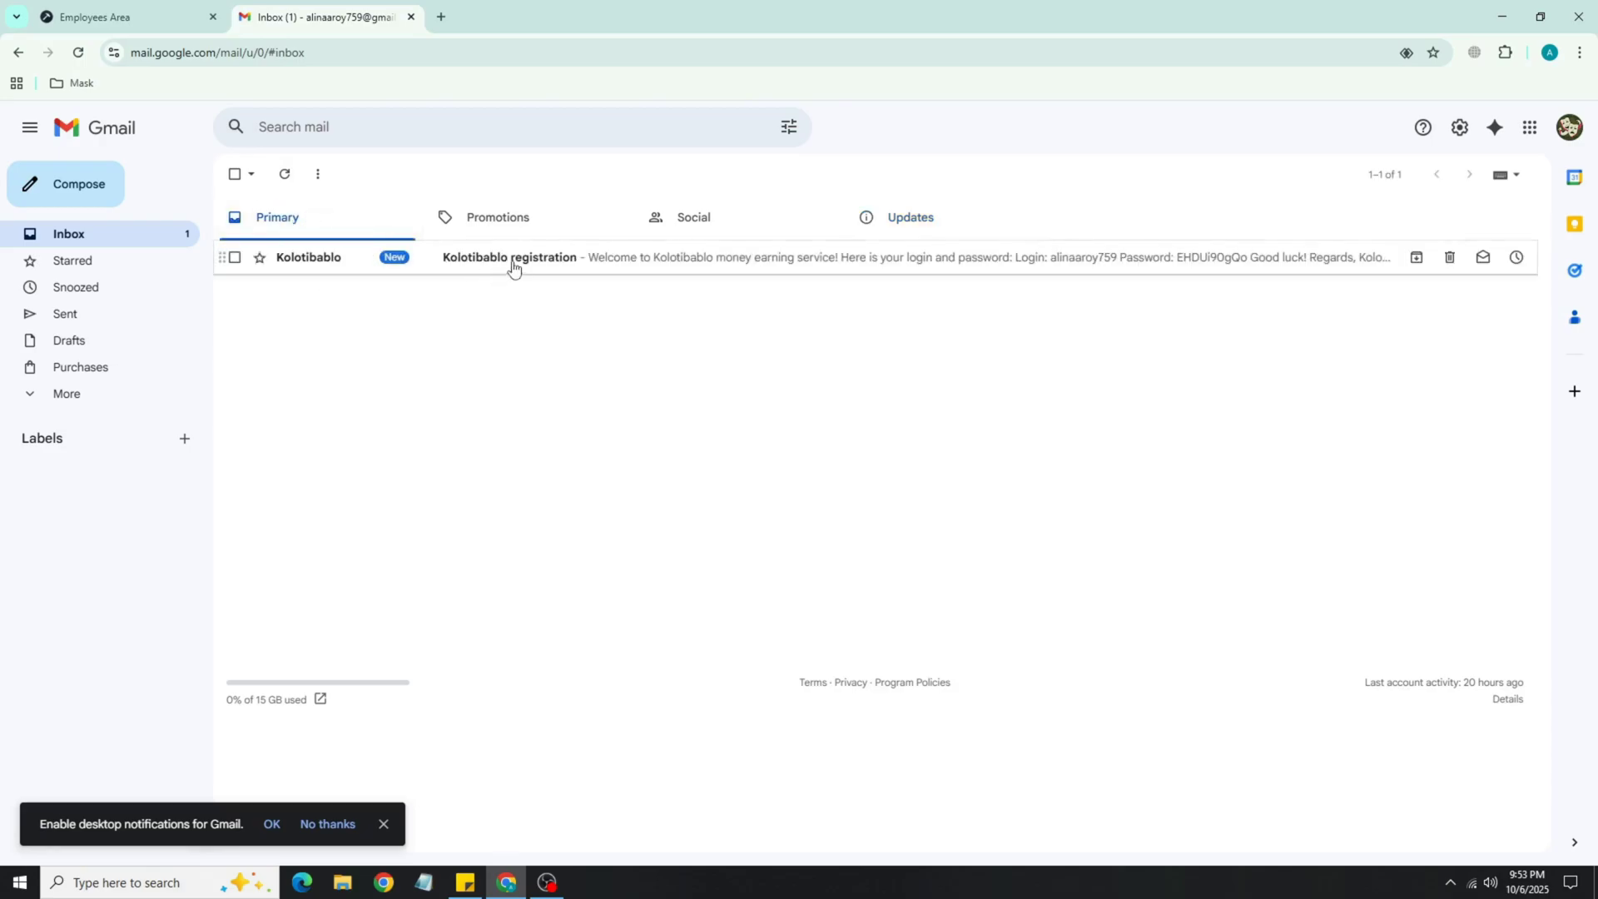
left_click(514, 263)
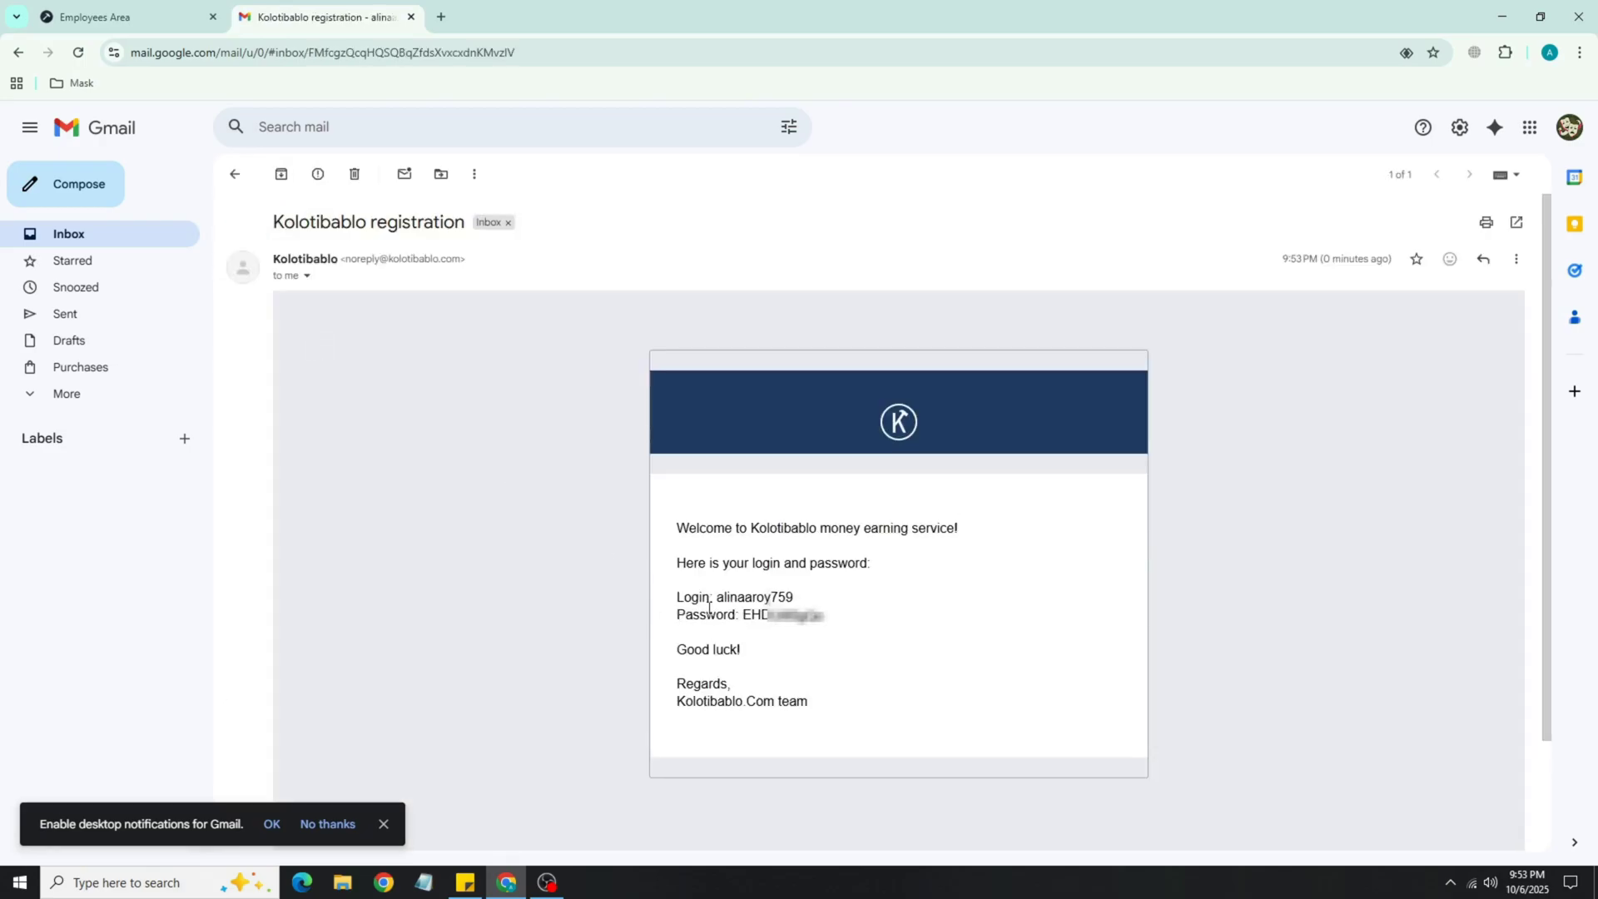
Copy the account password from the email and return to the Kolotibablo sign-in tab
left_click_drag(679, 598, 789, 618)
left_click(749, 634)
double_click(757, 613)
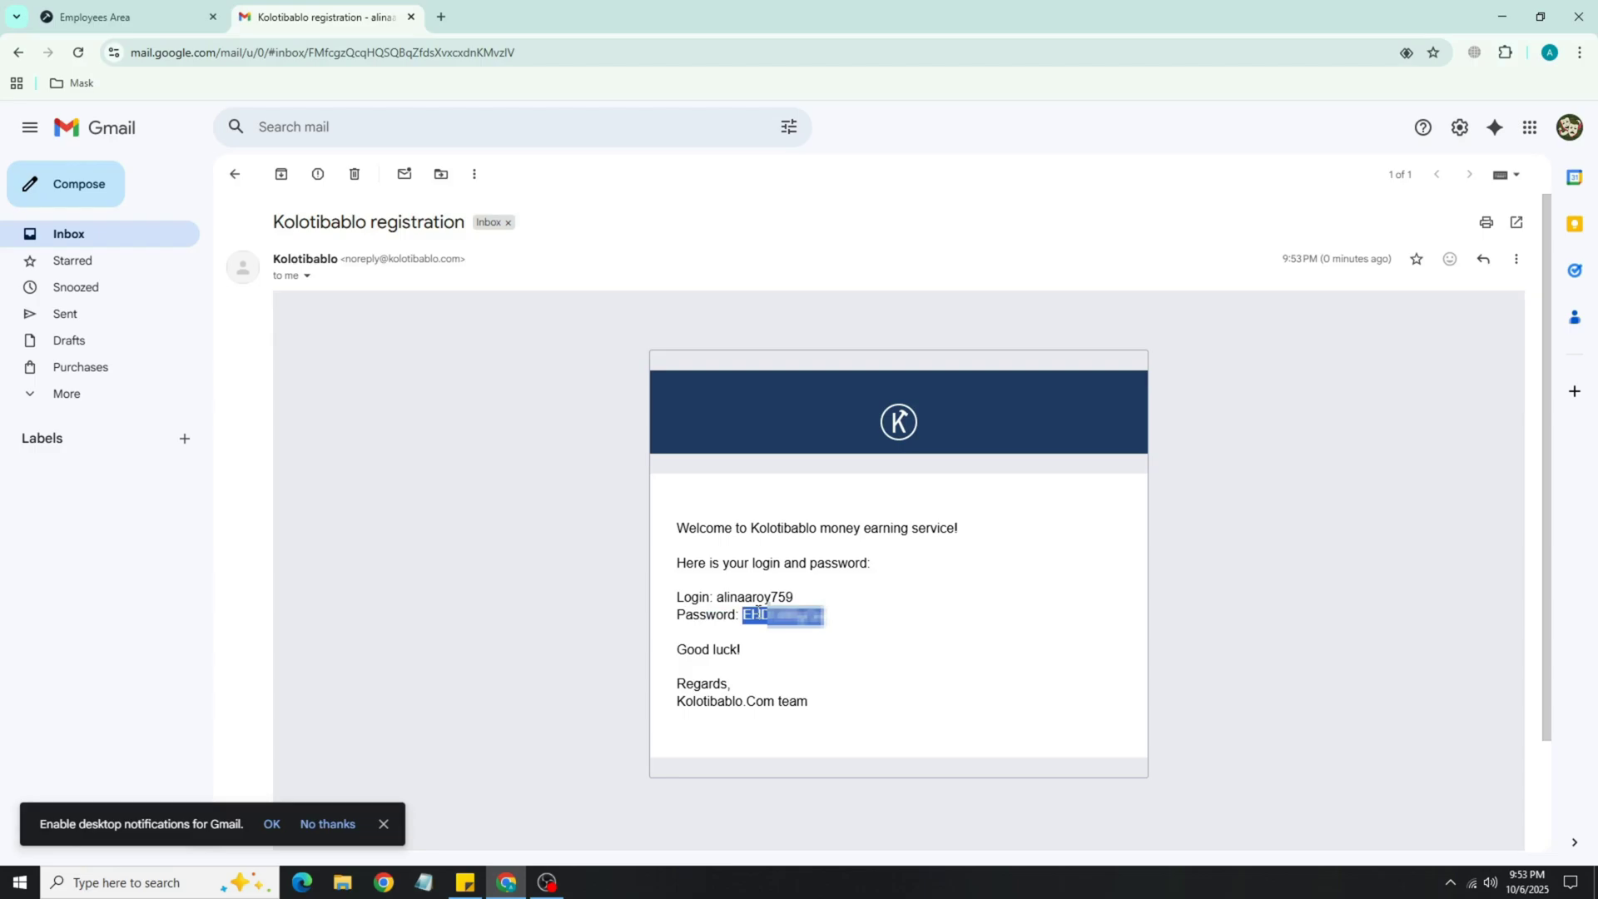
right_click(757, 618)
left_click(782, 638)
left_click(133, 17)
Paste the password, sign in to the worker account, and save the password in the browser
left_click(715, 506)
key("ctrl+v")
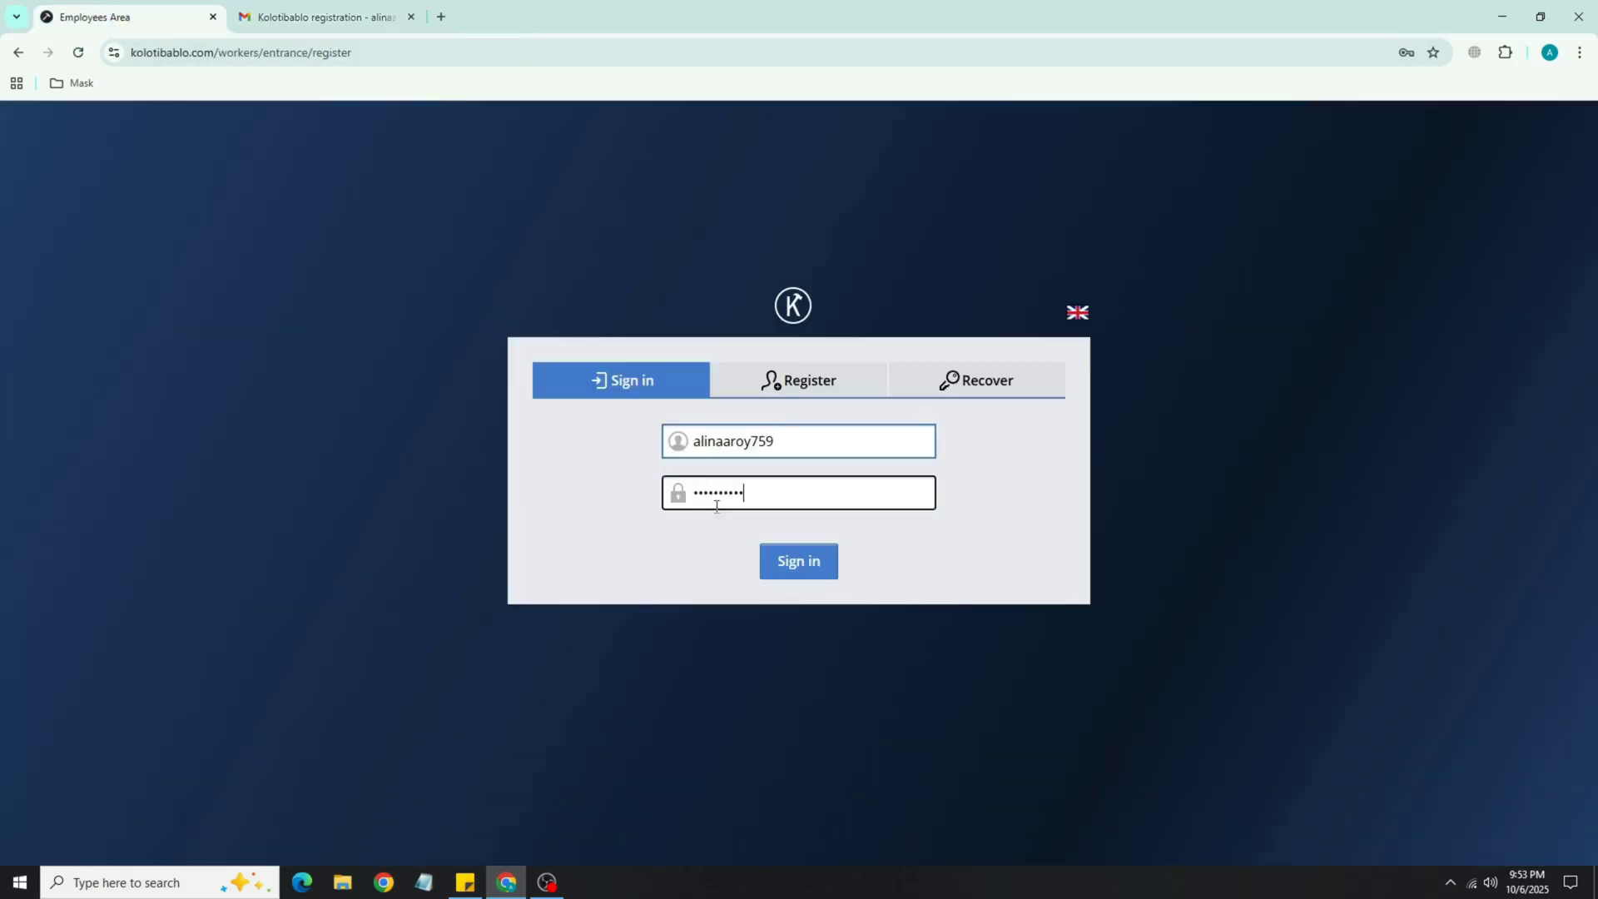
left_click(791, 560)
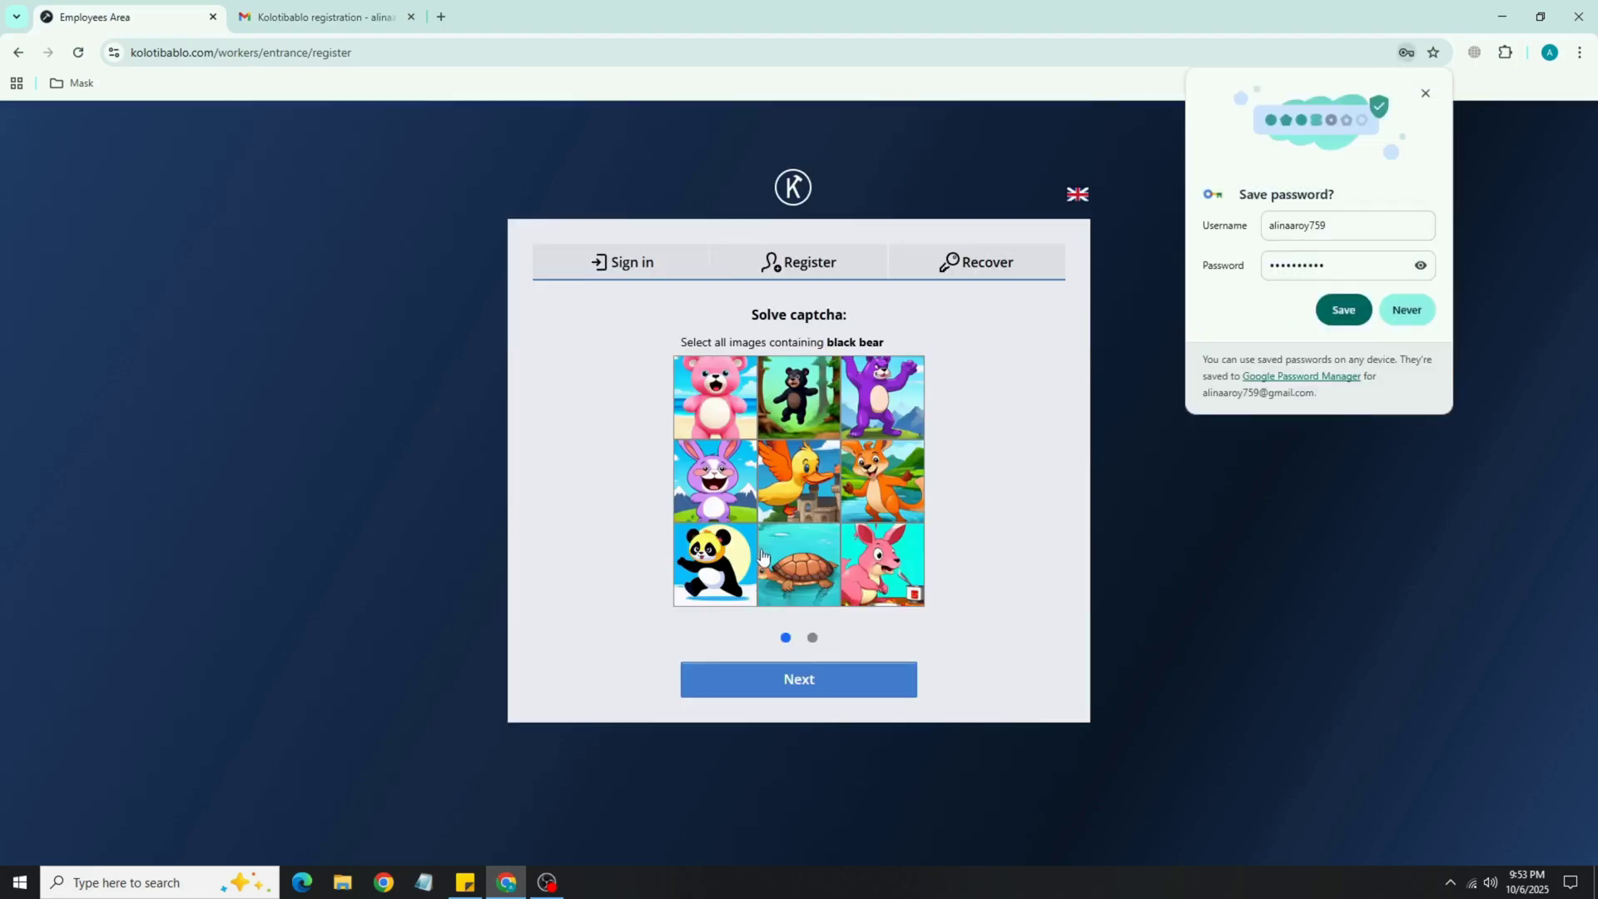
left_click(1342, 313)
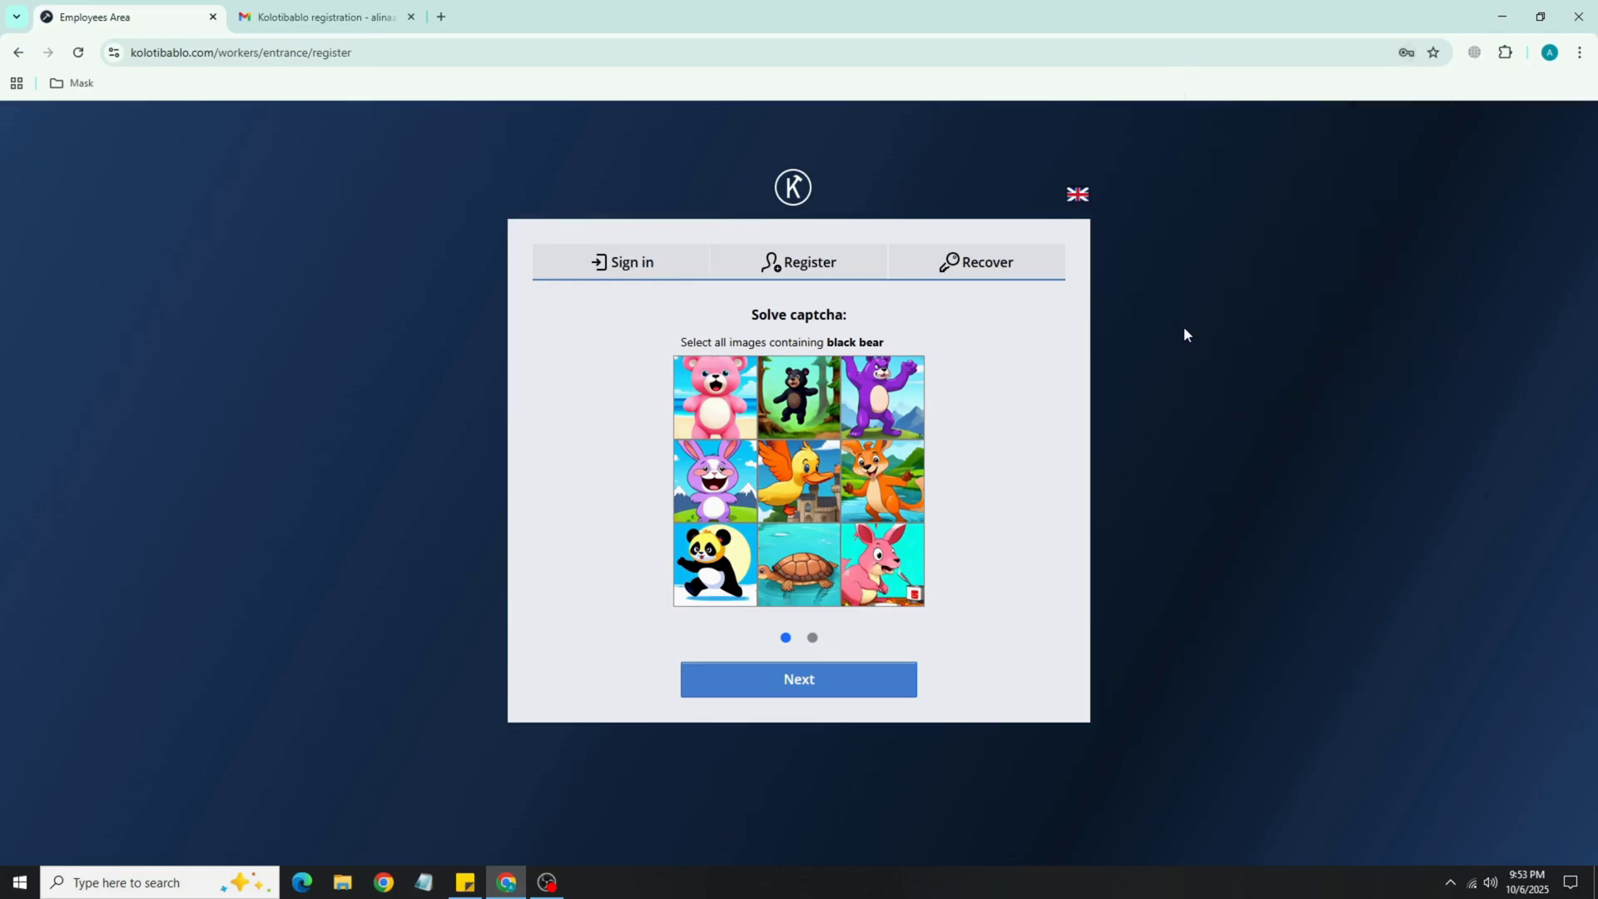
Answer the first image captcha by marking the black bear and panda tiles, then verify
left_click(795, 398)
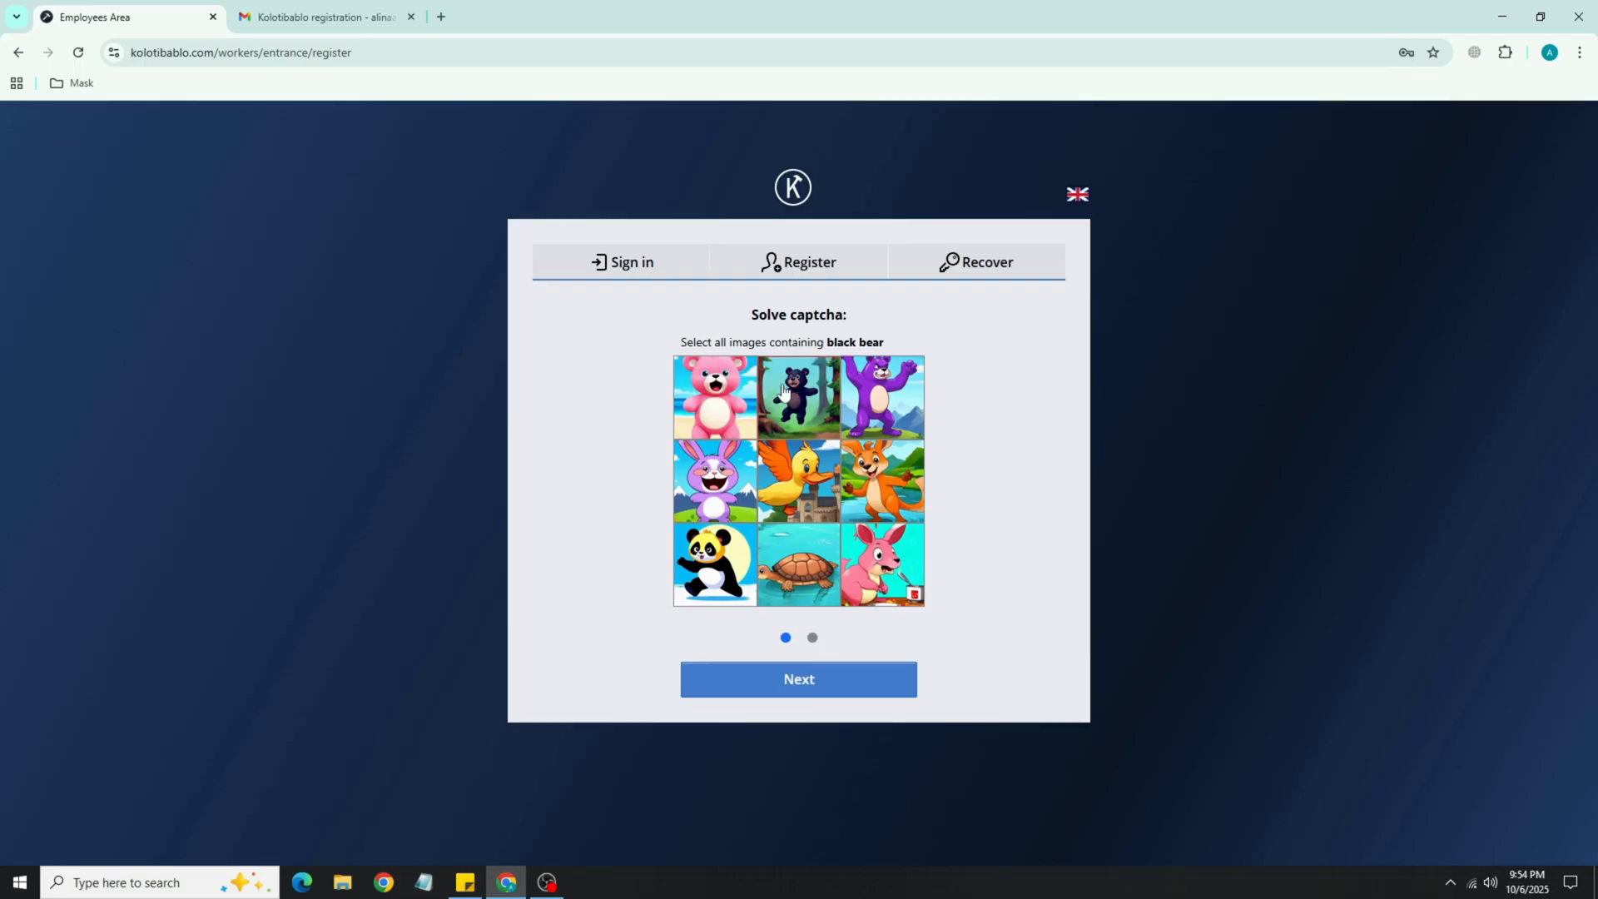
left_click(711, 577)
left_click(782, 682)
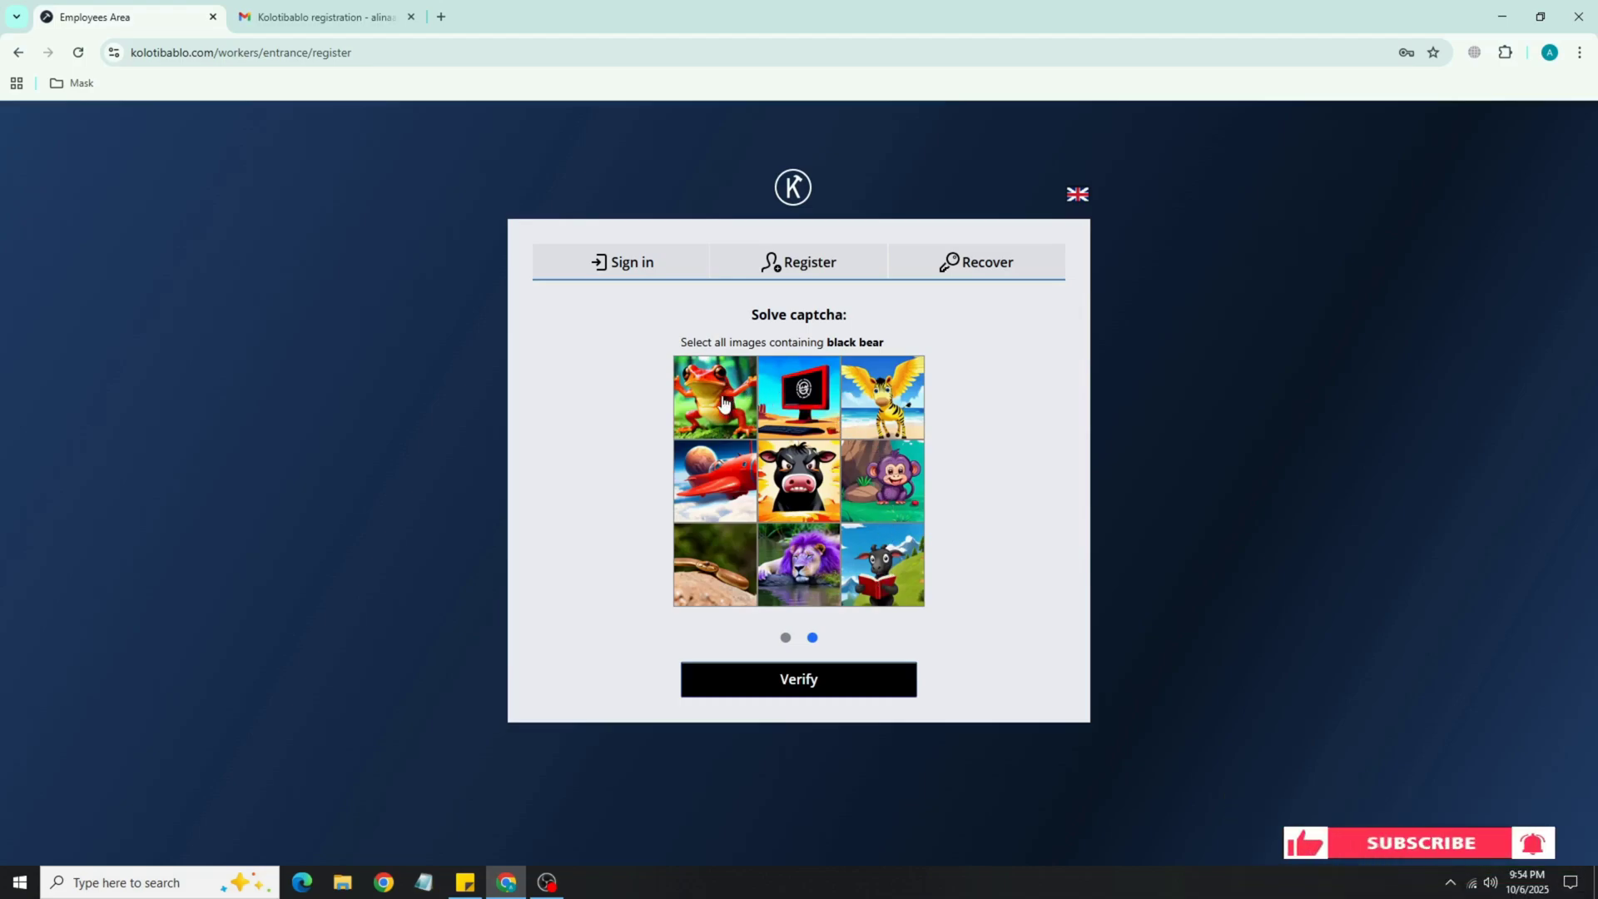
left_click(774, 683)
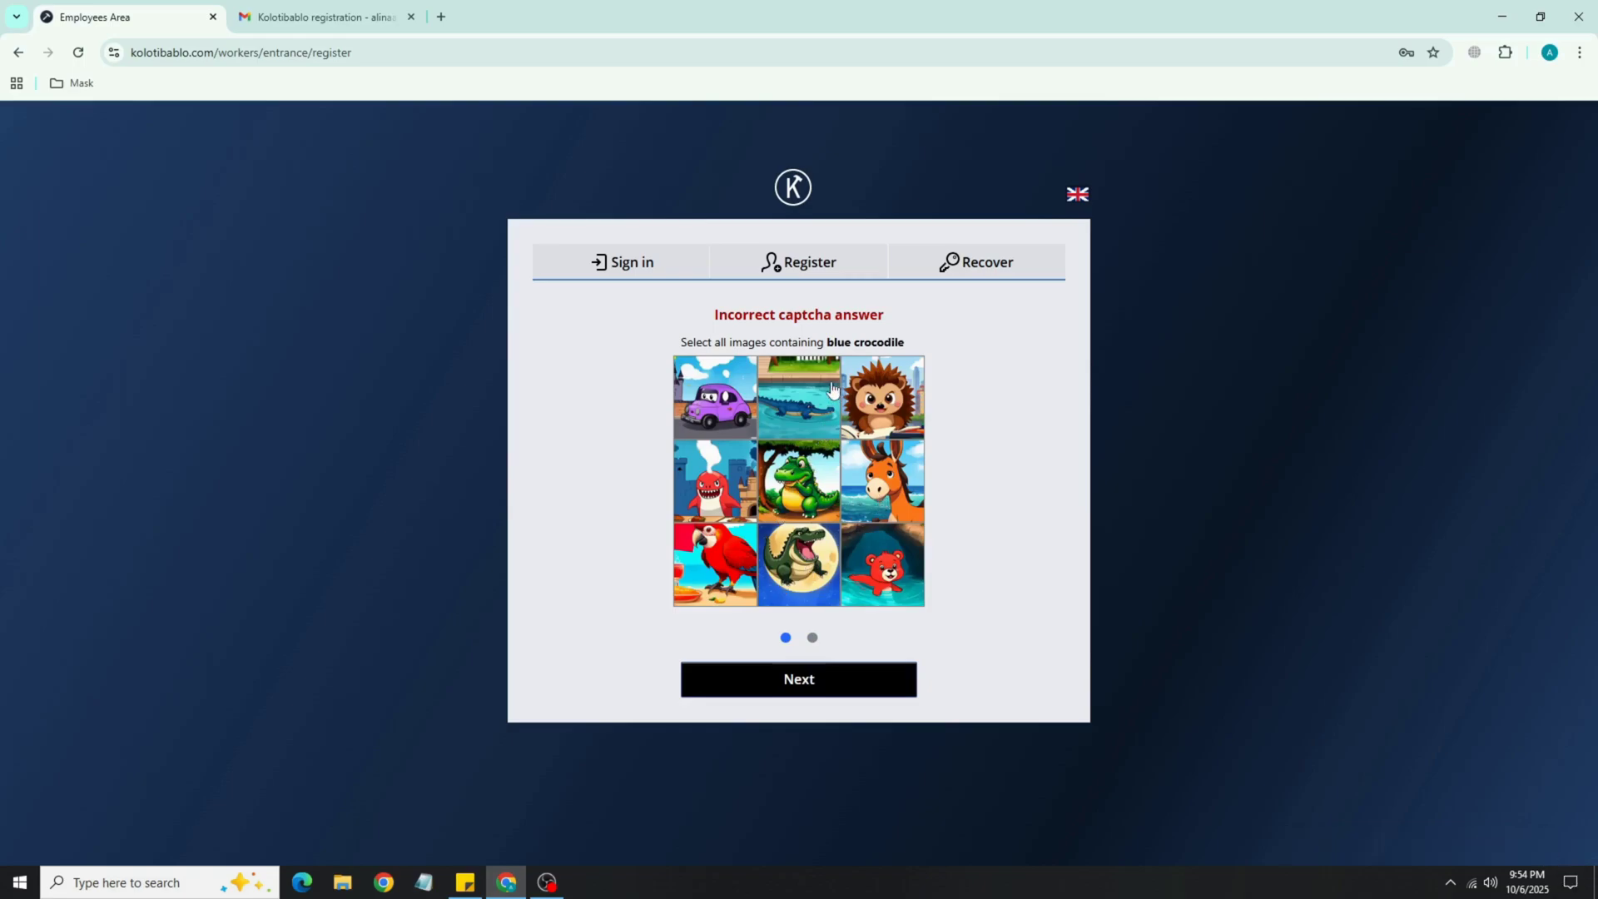
Pick the blue crocodile picture on both captcha pages and submit the answer
left_click(795, 483)
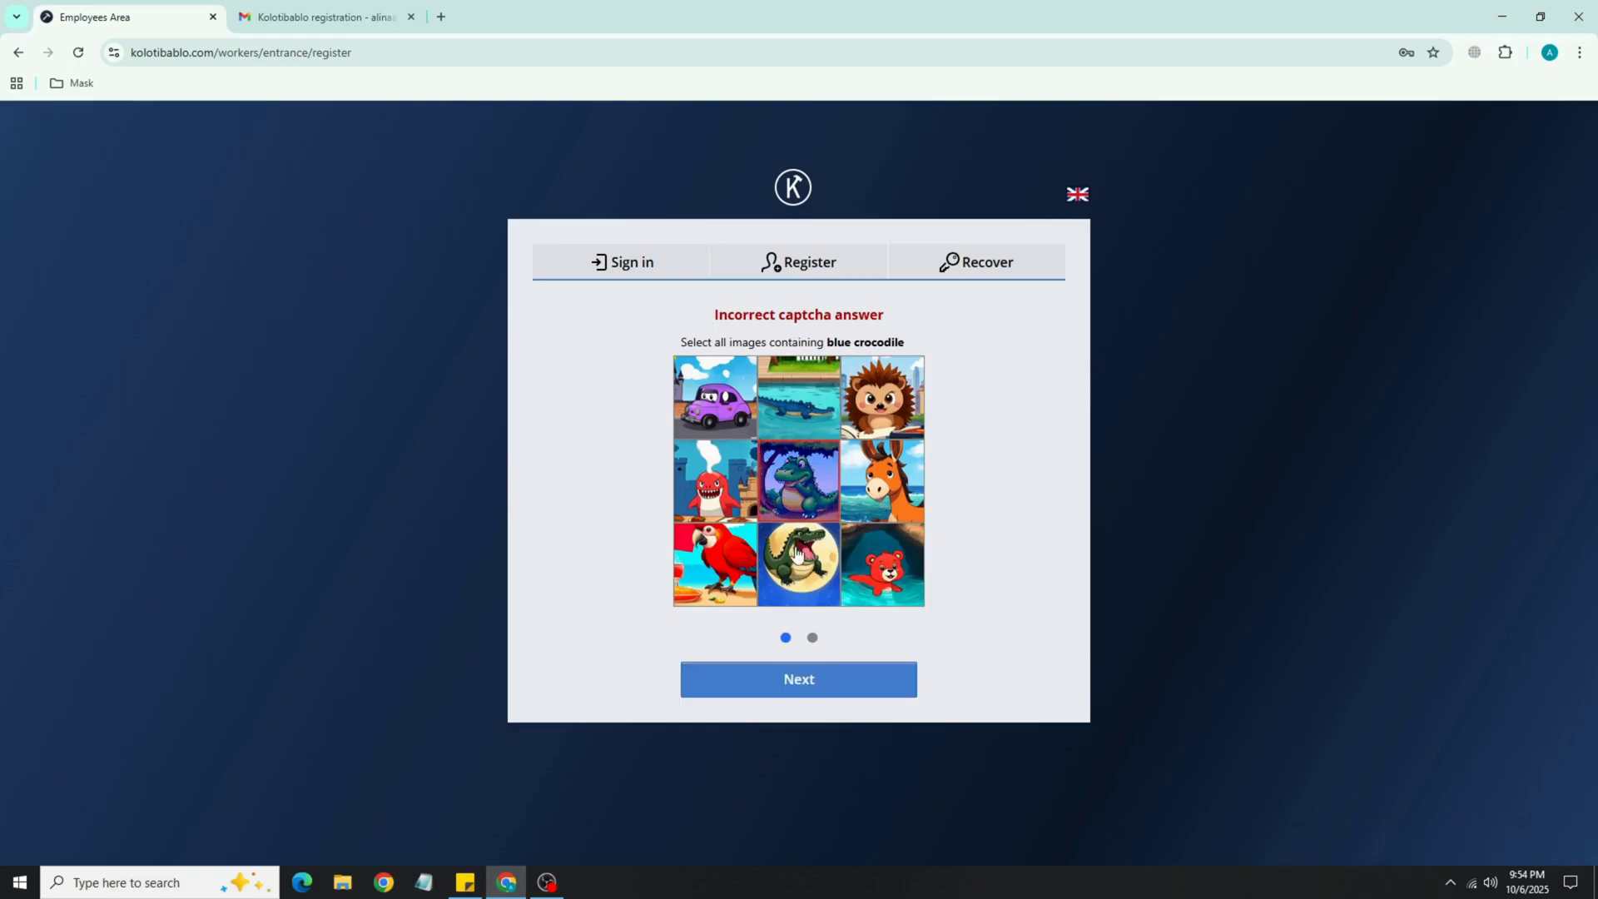
left_click(793, 552)
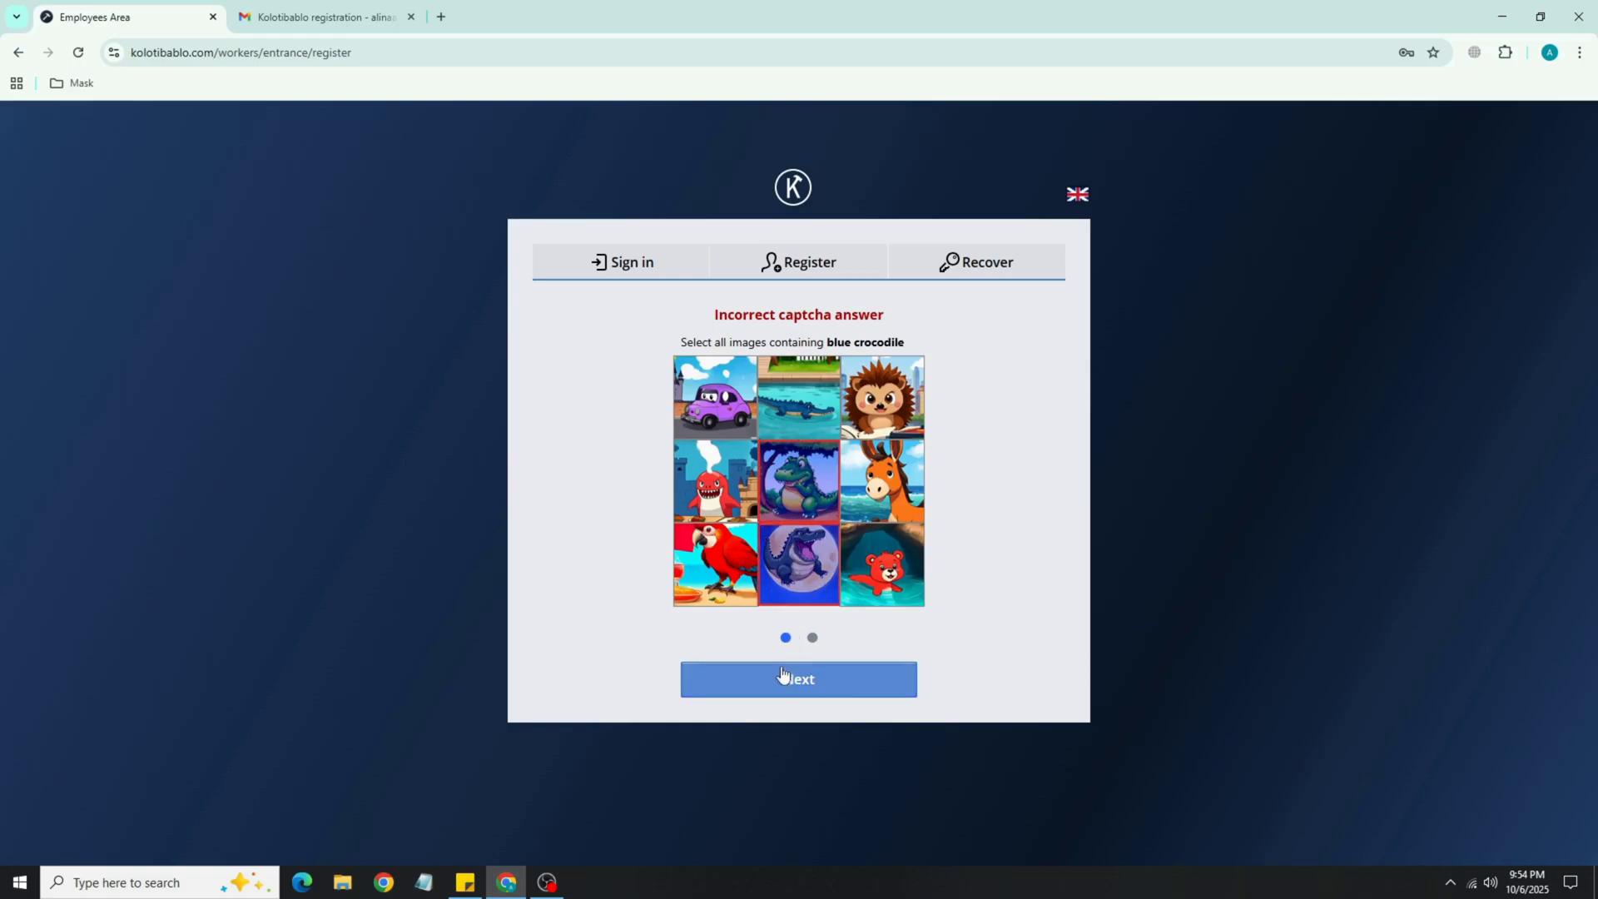
left_click(788, 574)
left_click(793, 486)
left_click(795, 406)
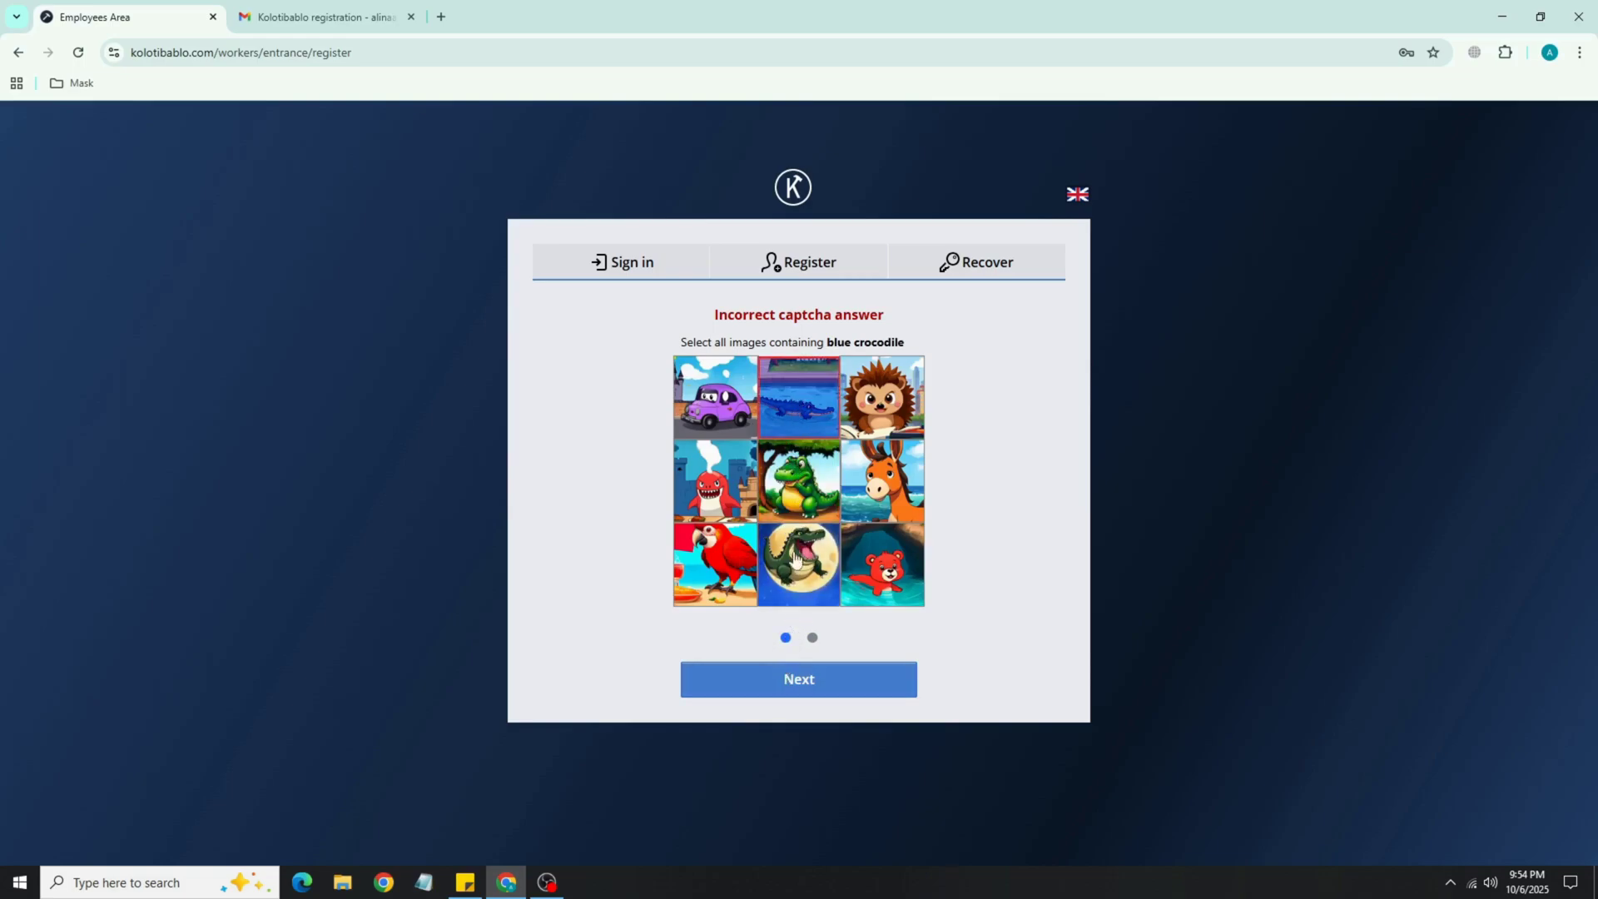
left_click(776, 689)
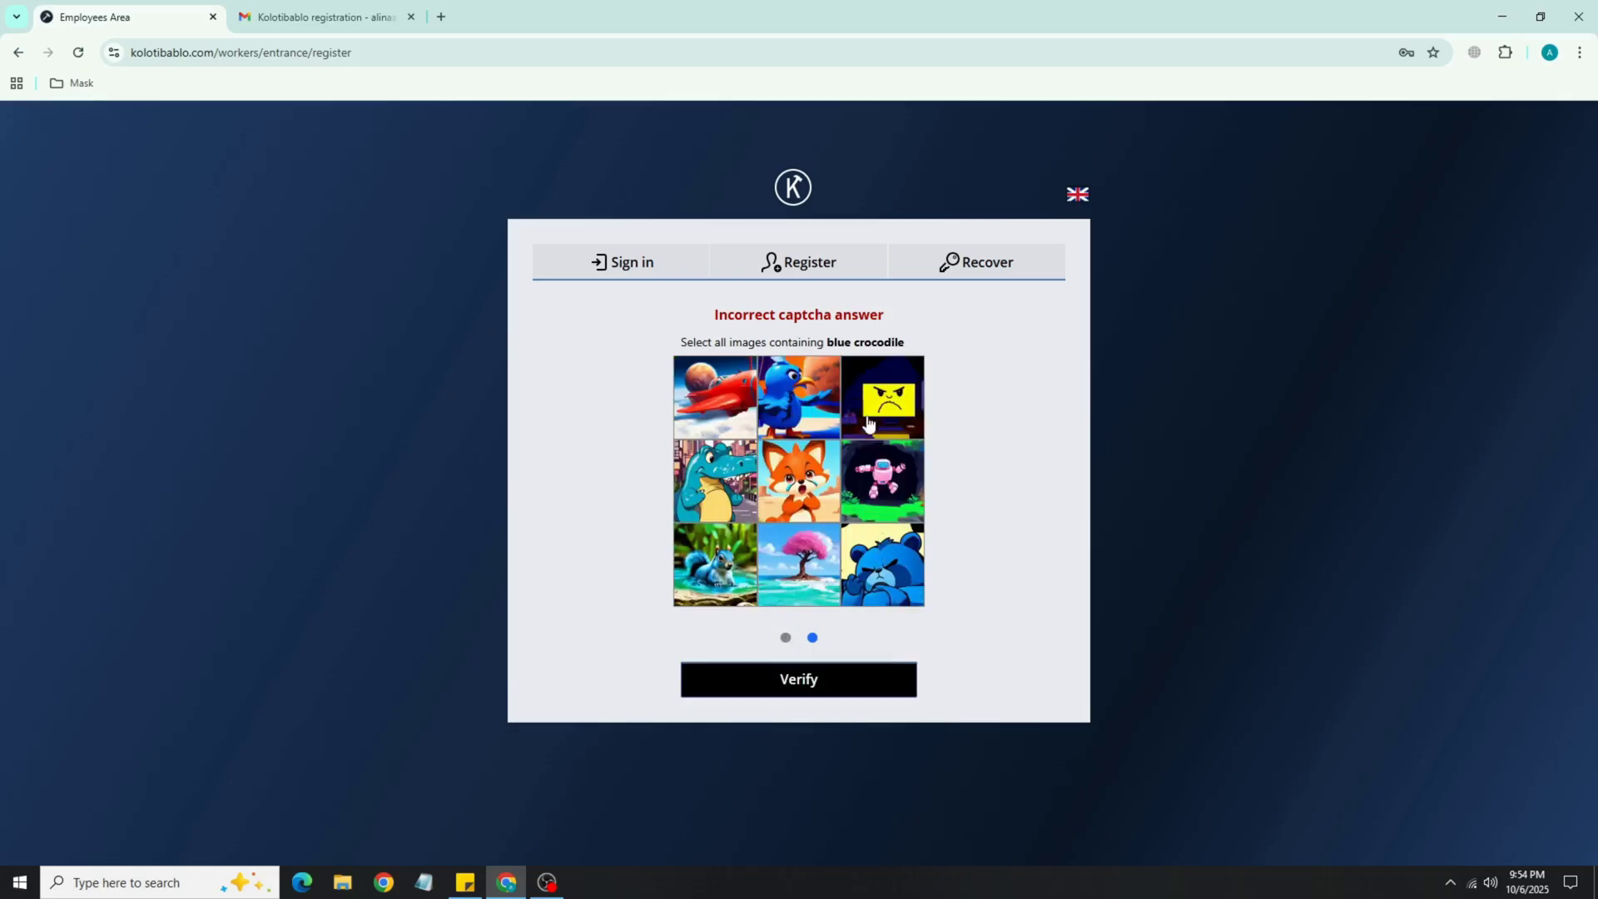
left_click(709, 499)
left_click(815, 681)
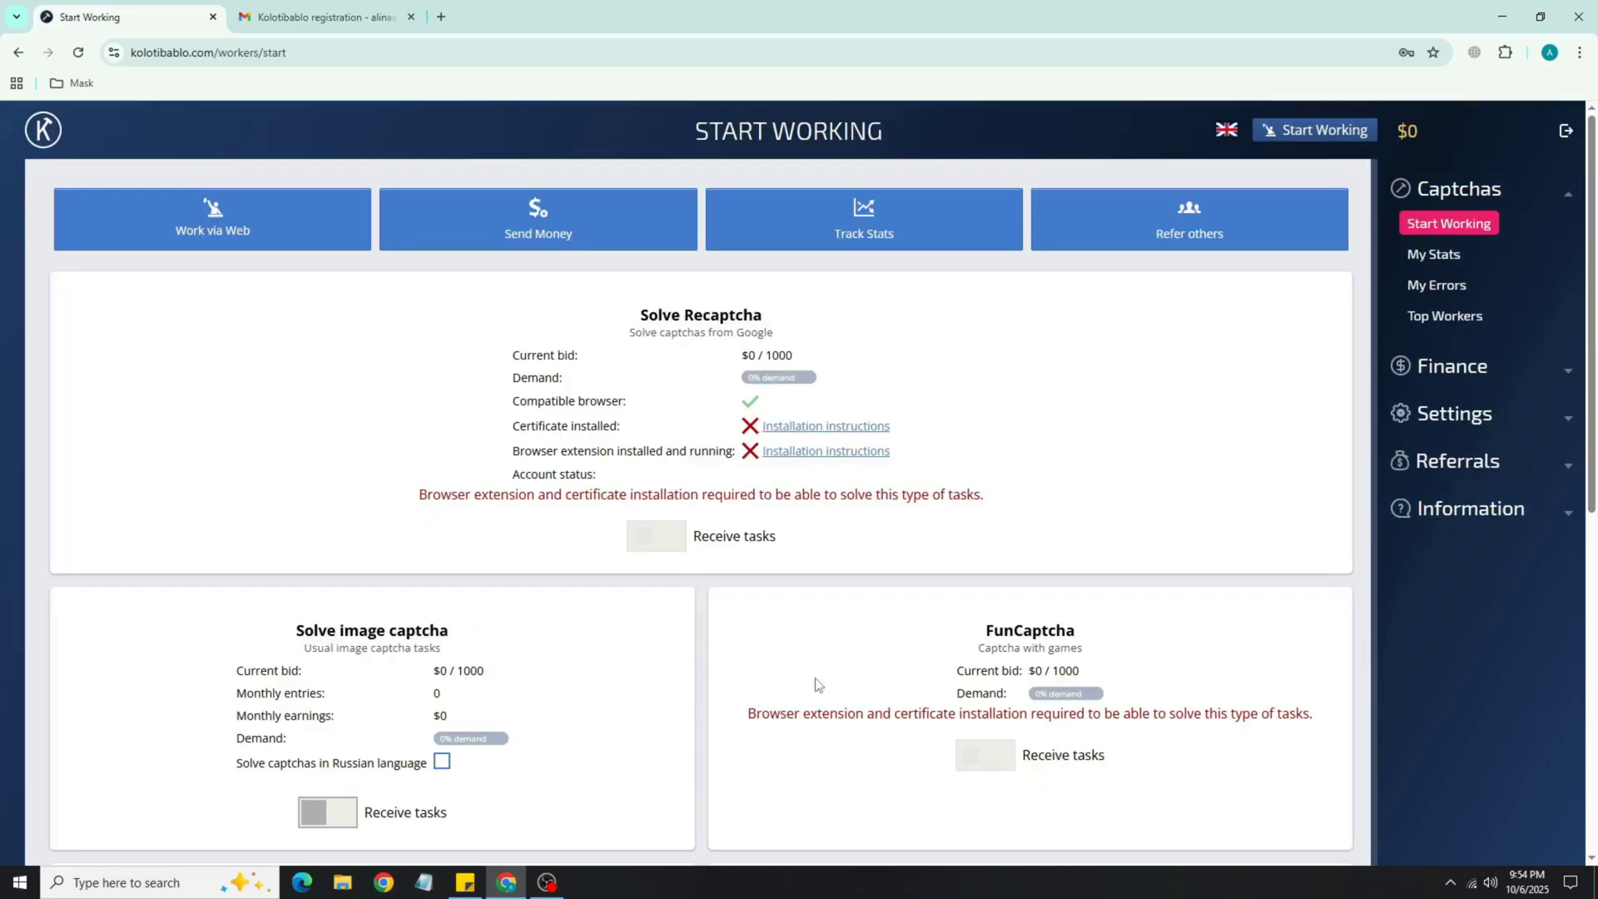
Glance at the Gmail registration email, then return to the Kolotibablo Start Working page
left_click(337, 20)
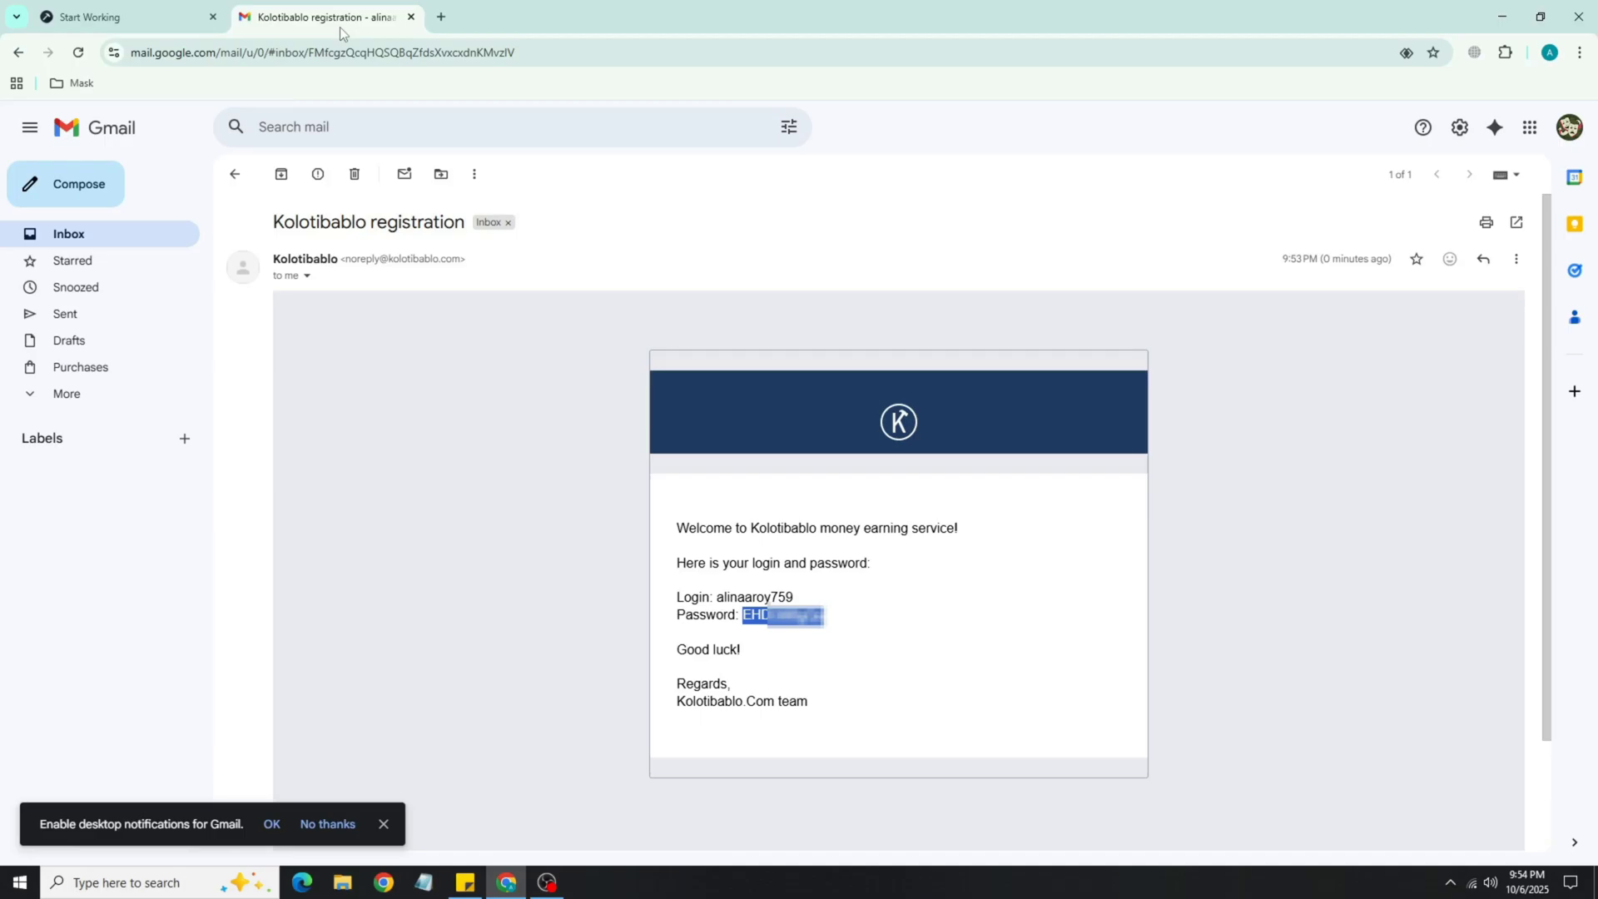
left_click(232, 173)
left_click(146, 20)
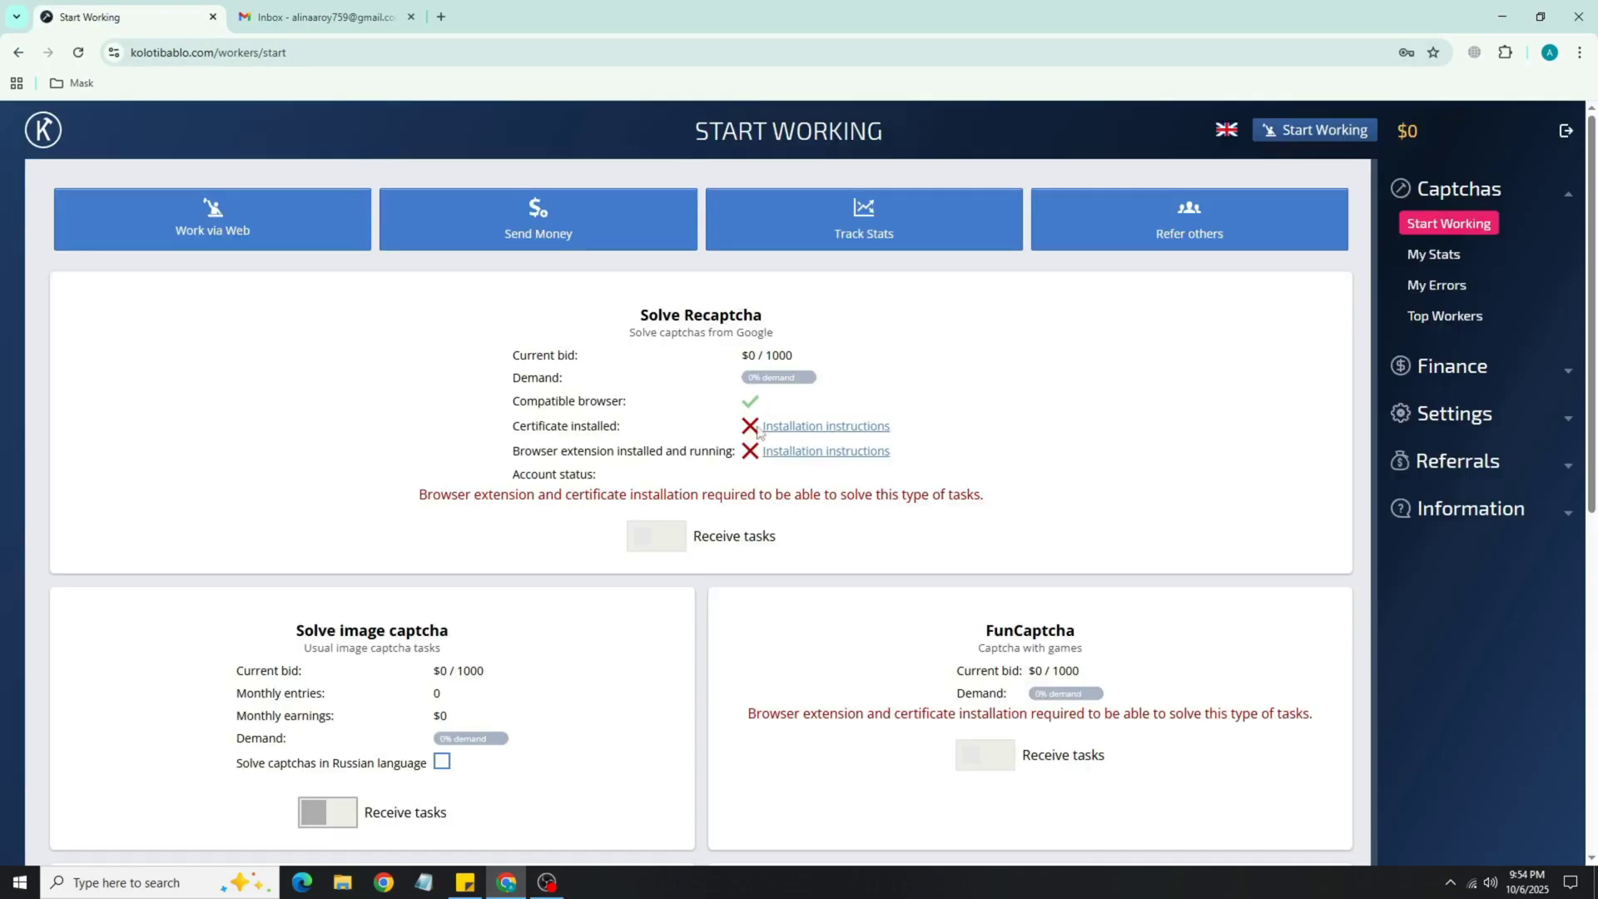
scroll(775, 402, "down", 3)
scroll(776, 402, "up", 3)
scroll(775, 402, "down", 2)
scroll(776, 402, "up", 2)
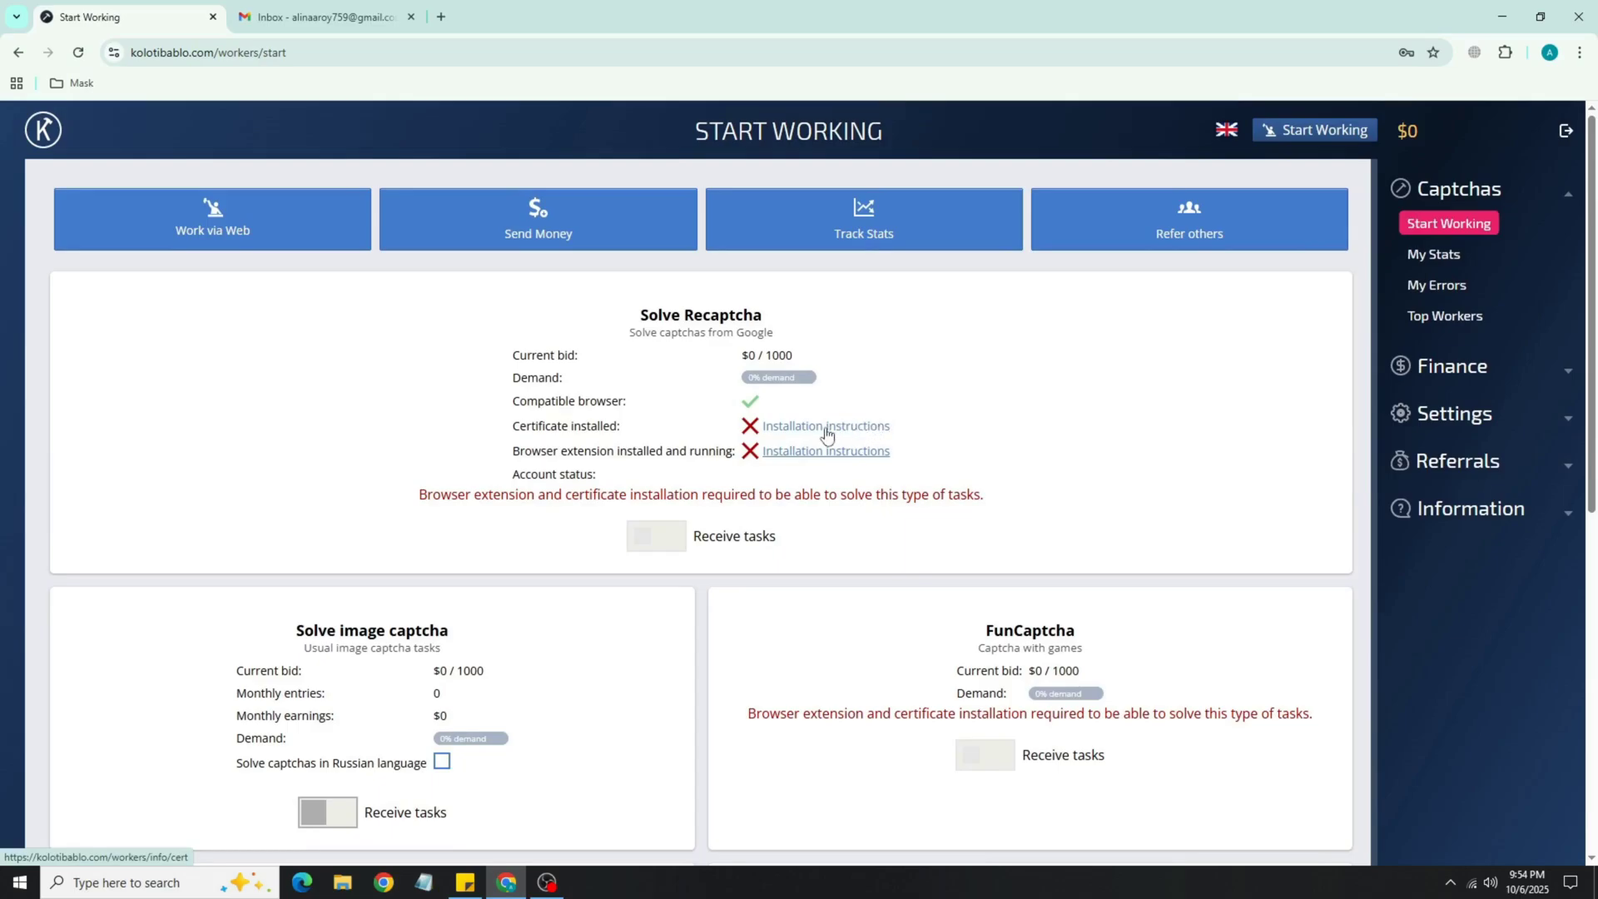
scroll(825, 435, "down", 2)
scroll(825, 434, "up", 2)
Open the installation instructions for the 'Certificate installed' requirement
left_click_drag(532, 425, 678, 453)
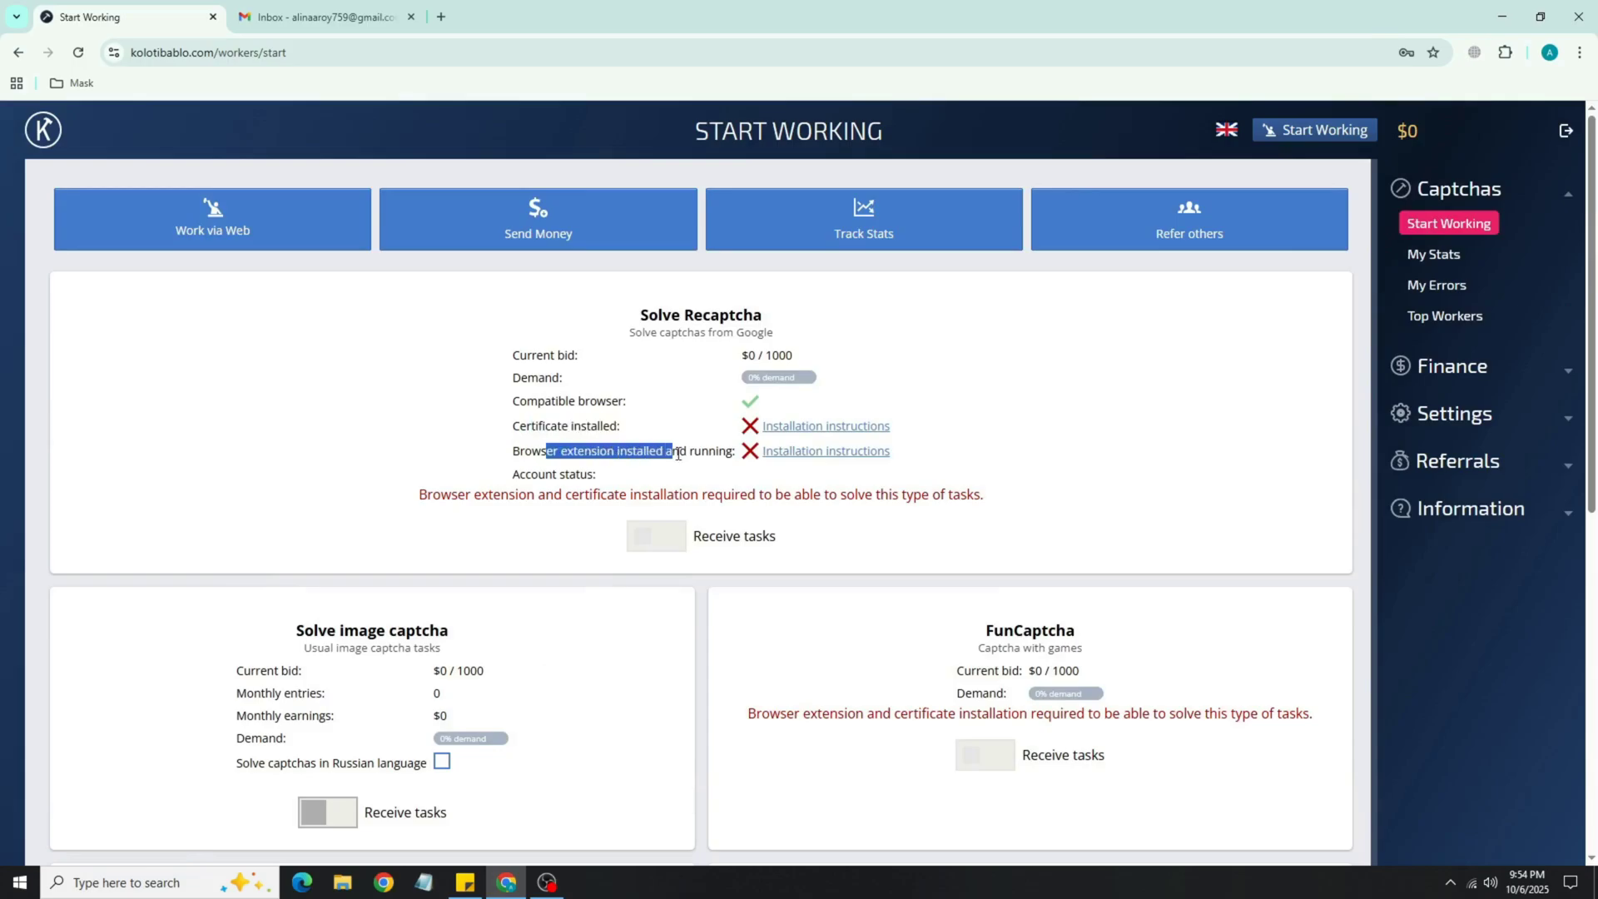
left_click(620, 456)
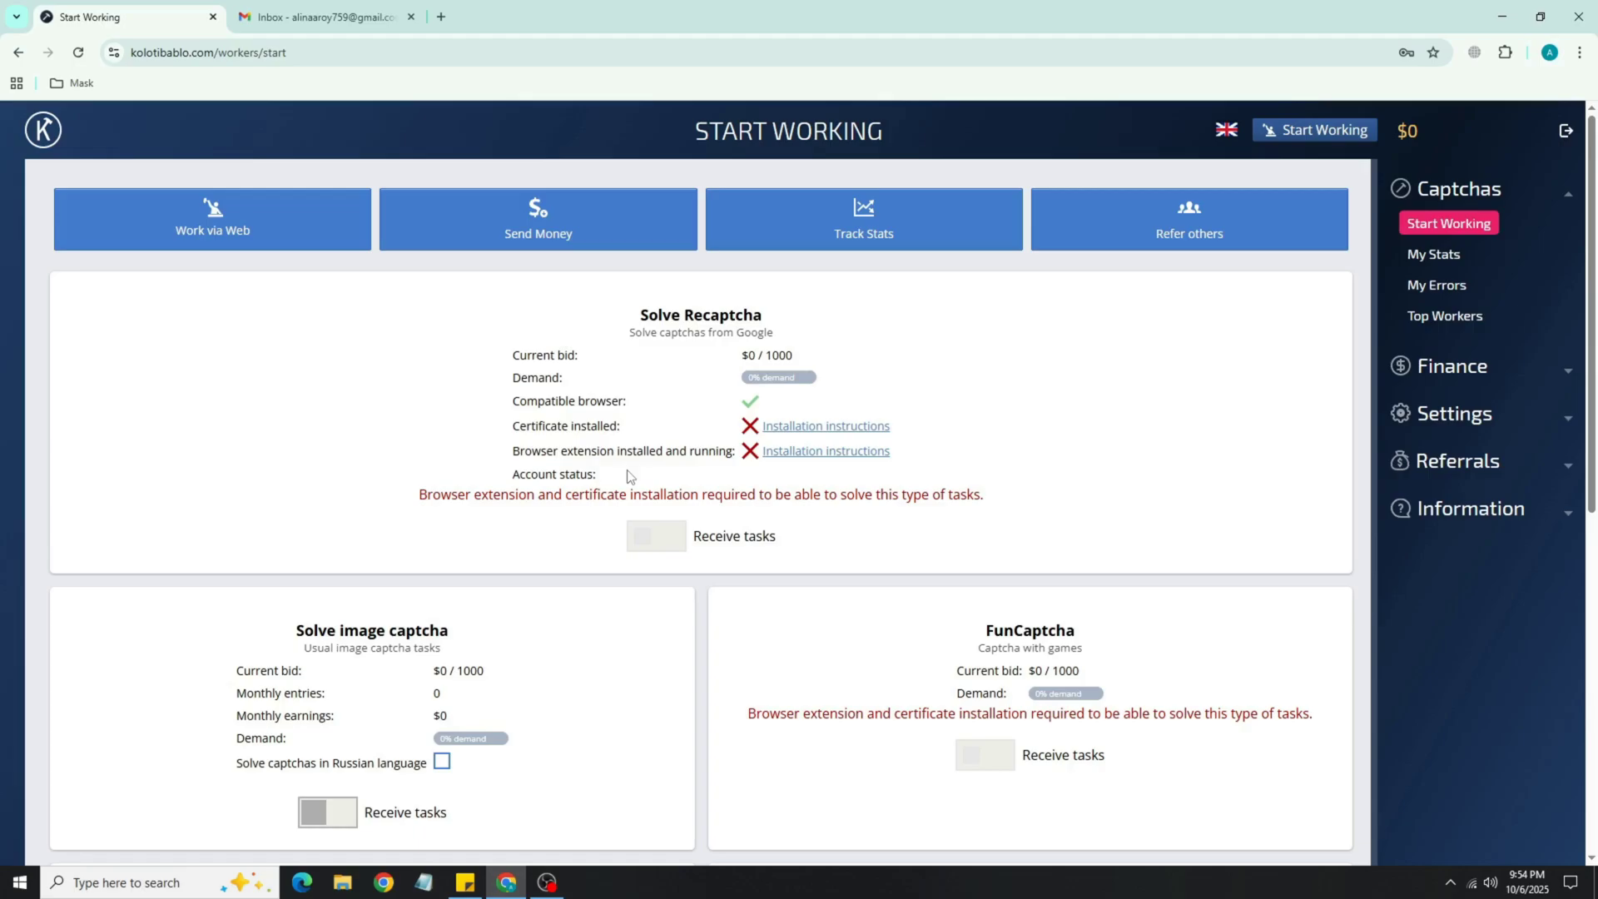
left_click_drag(542, 426, 600, 430)
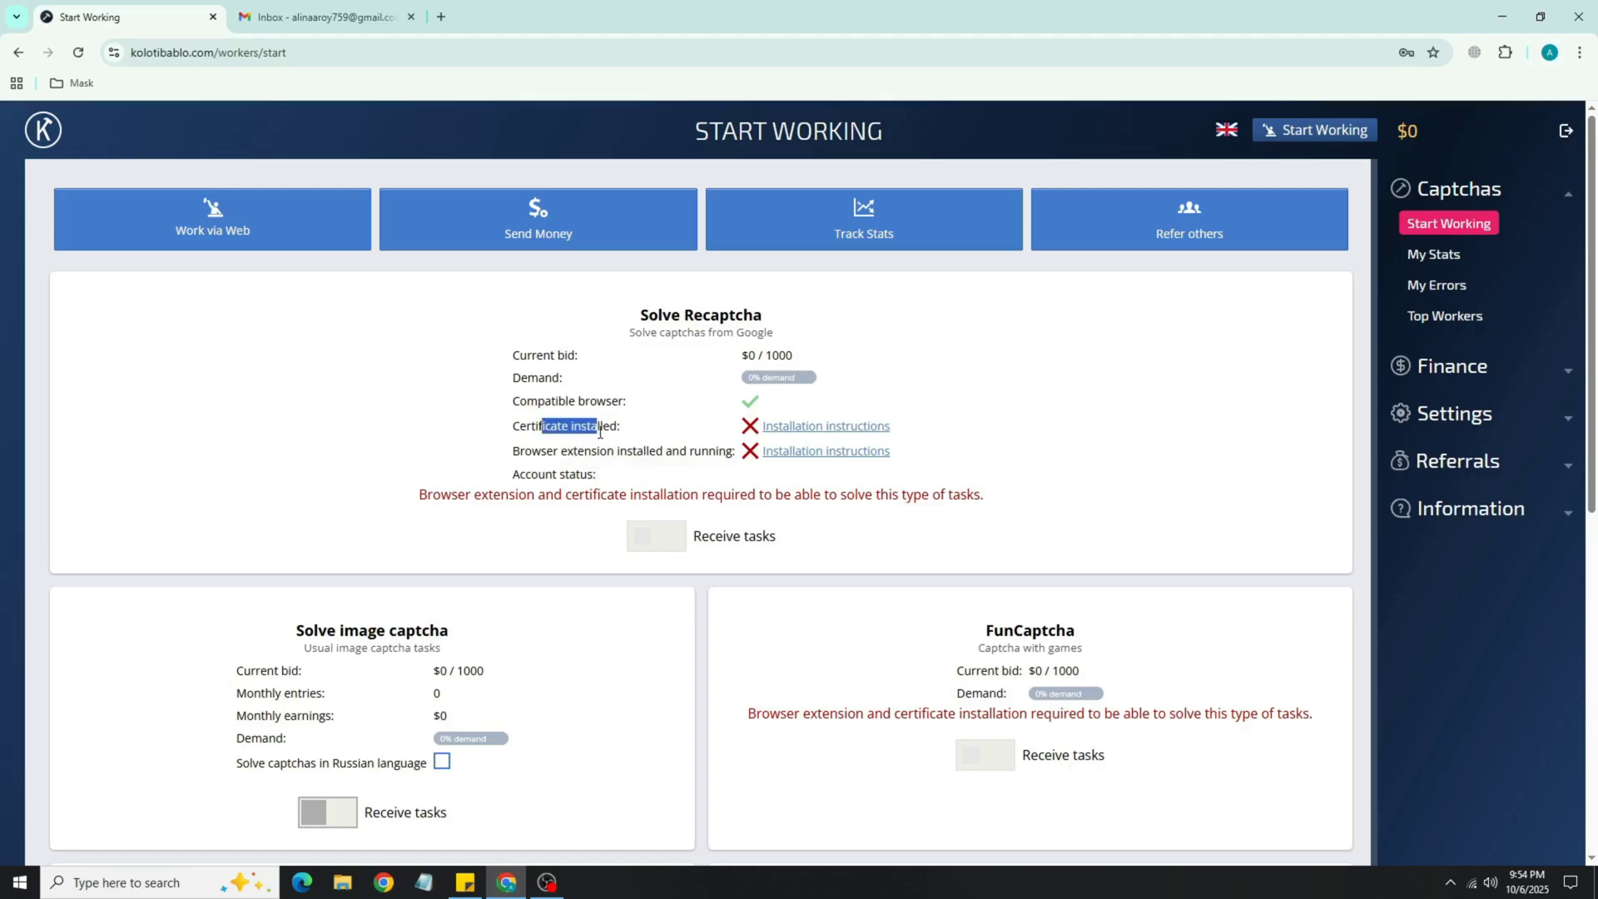
left_click(792, 428)
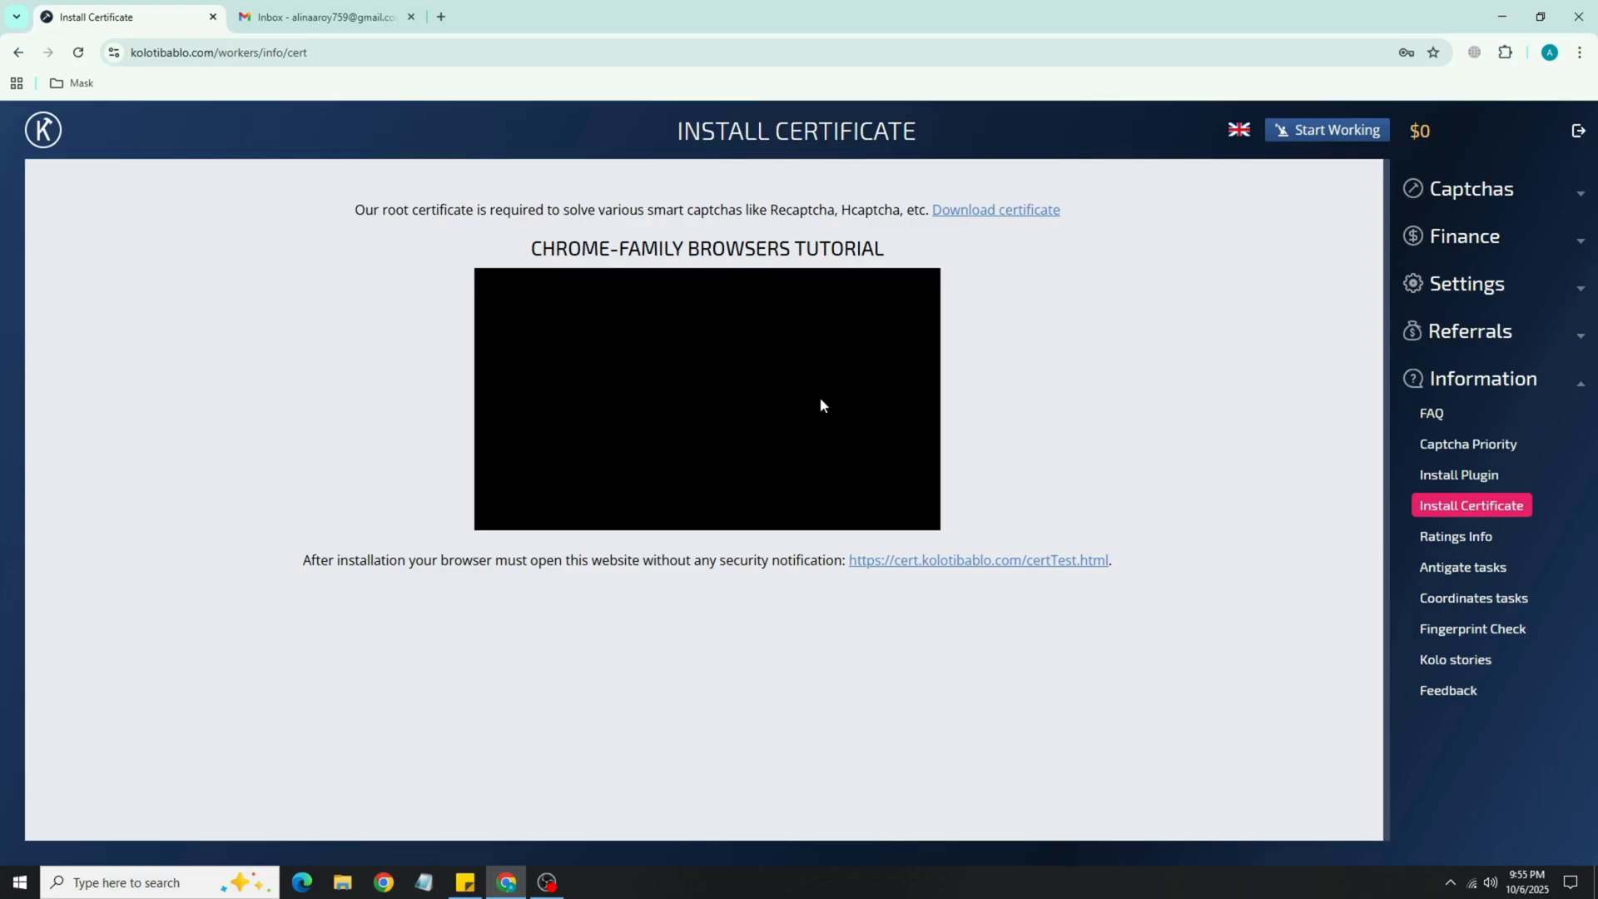
Download the root certificate and show the Downloads folder in File Explorer
left_click(970, 215)
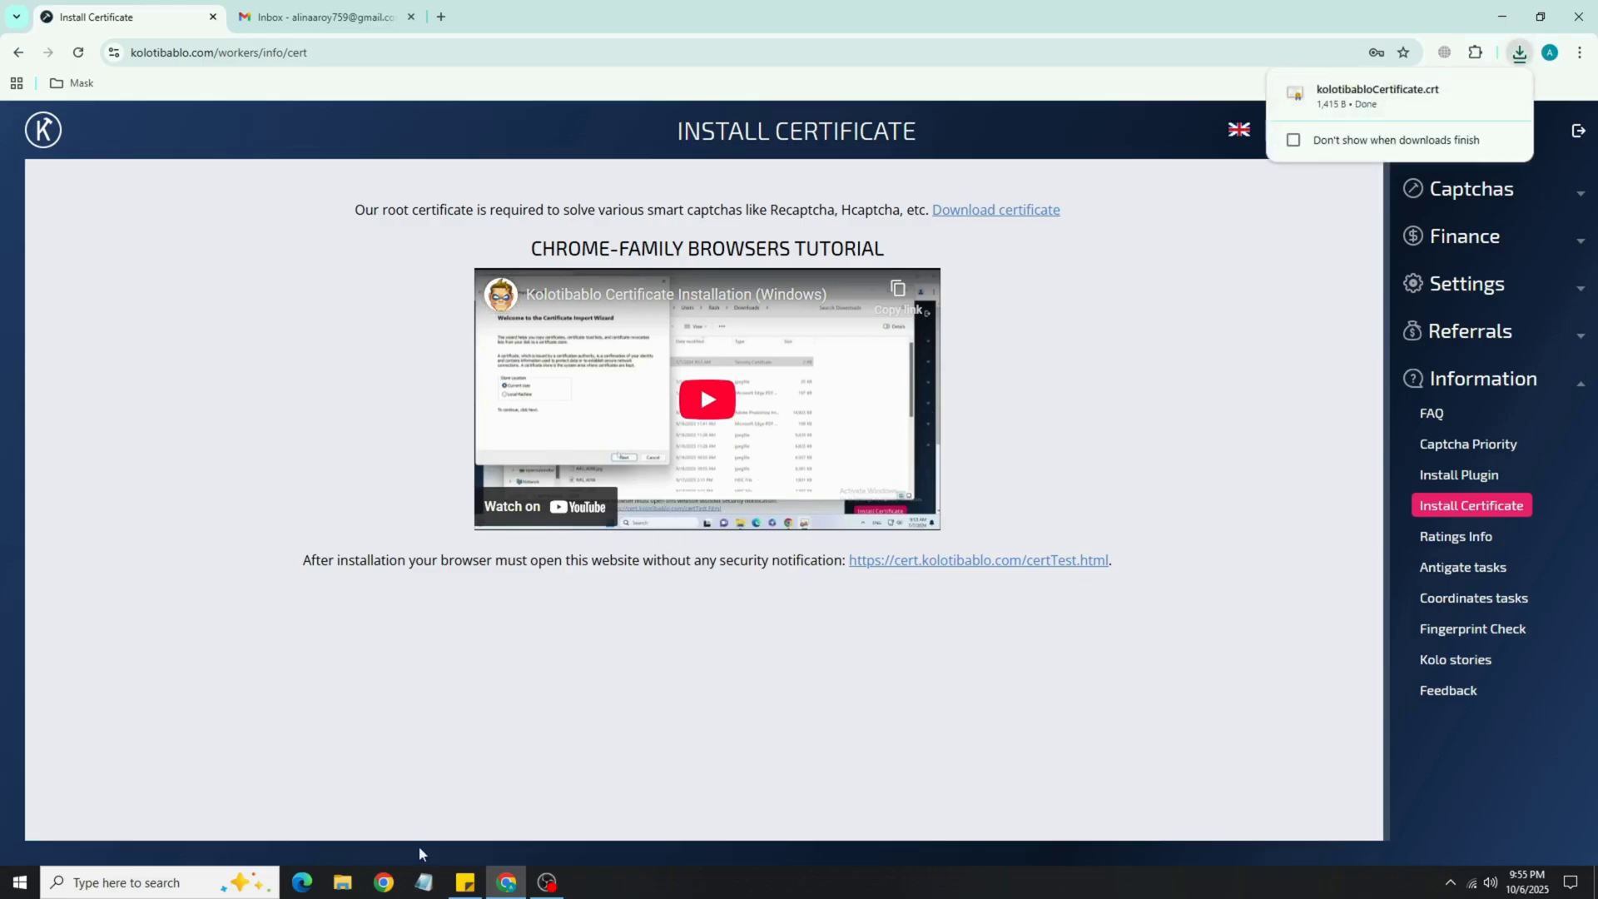
left_click(342, 882)
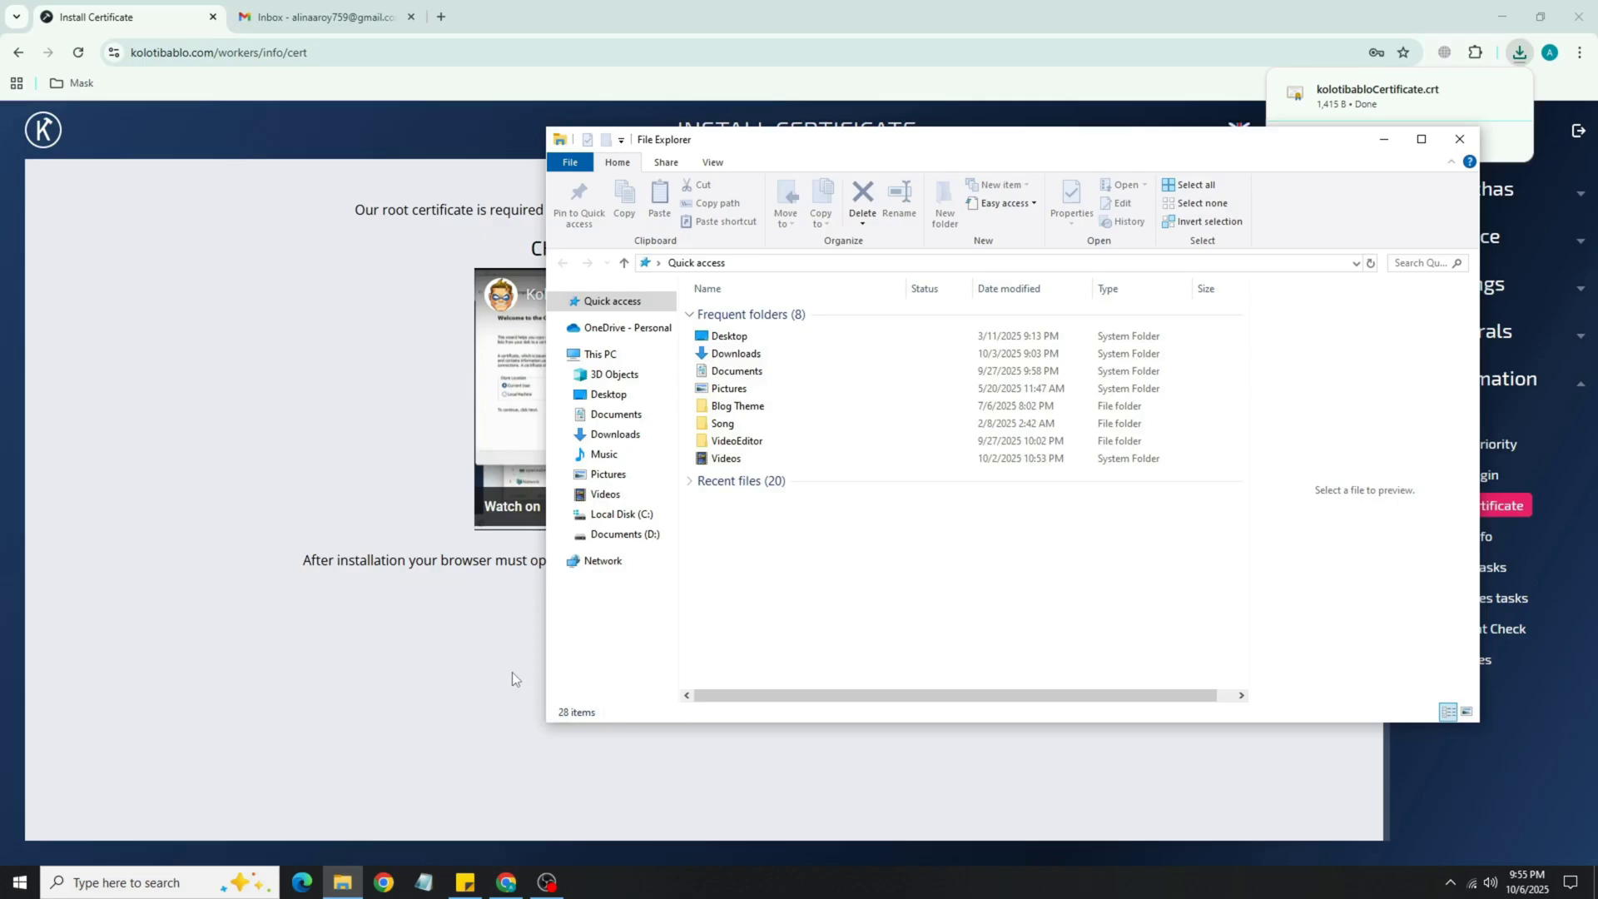
left_click(615, 434)
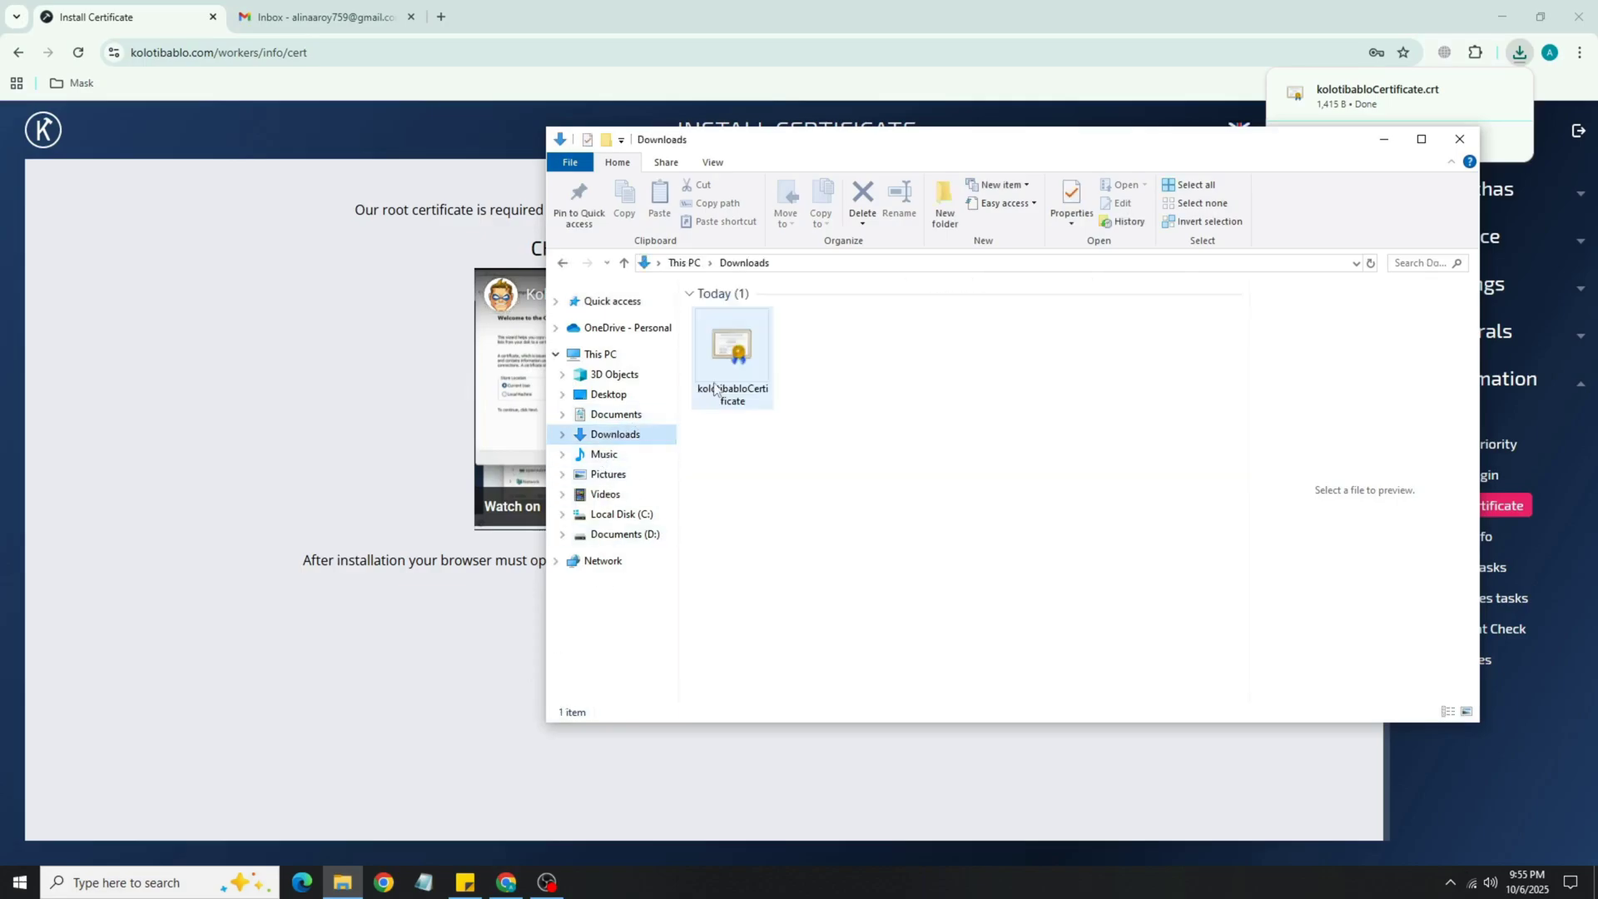
left_click_drag(759, 140, 538, 183)
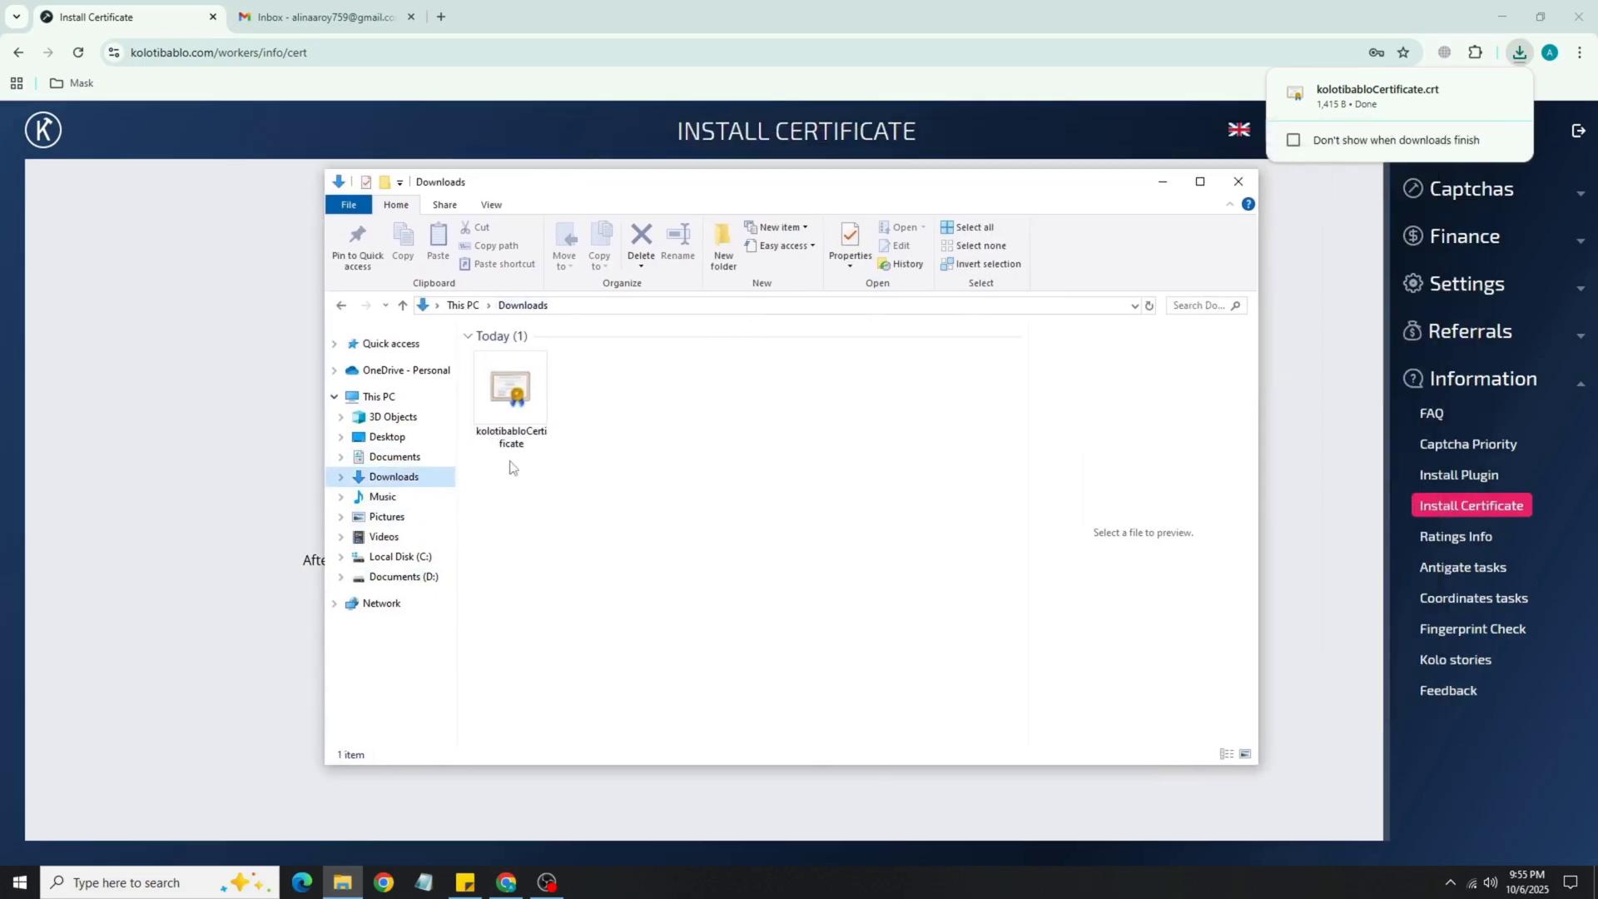
left_click(128, 421)
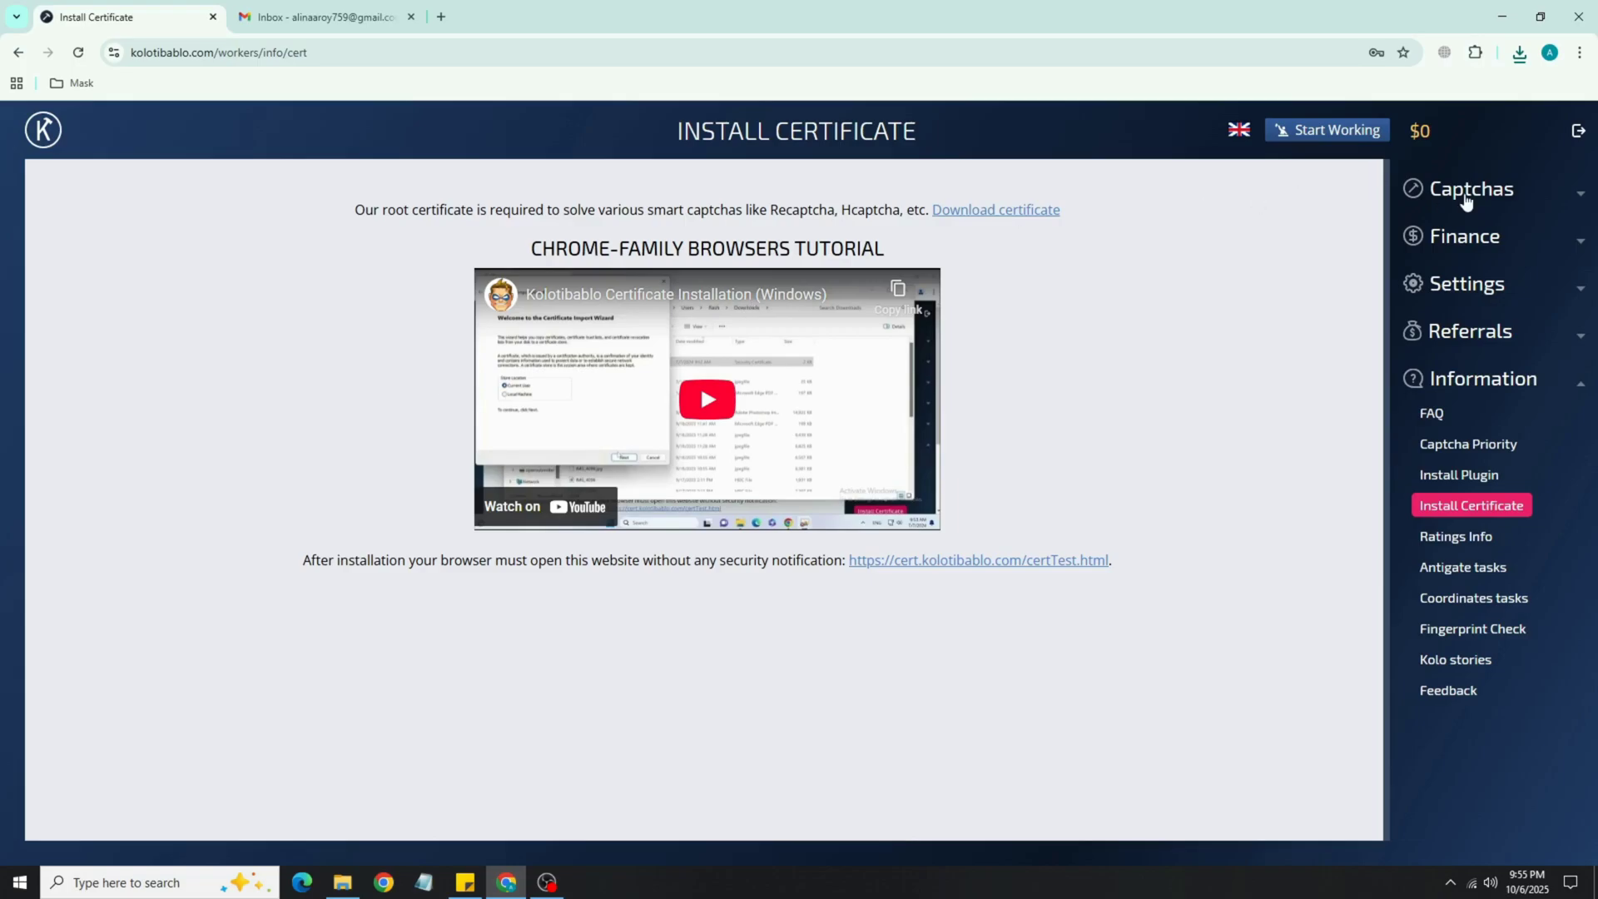
Go back to the Start Working page through the Captchas sidebar section
left_click(1463, 198)
left_click(1455, 224)
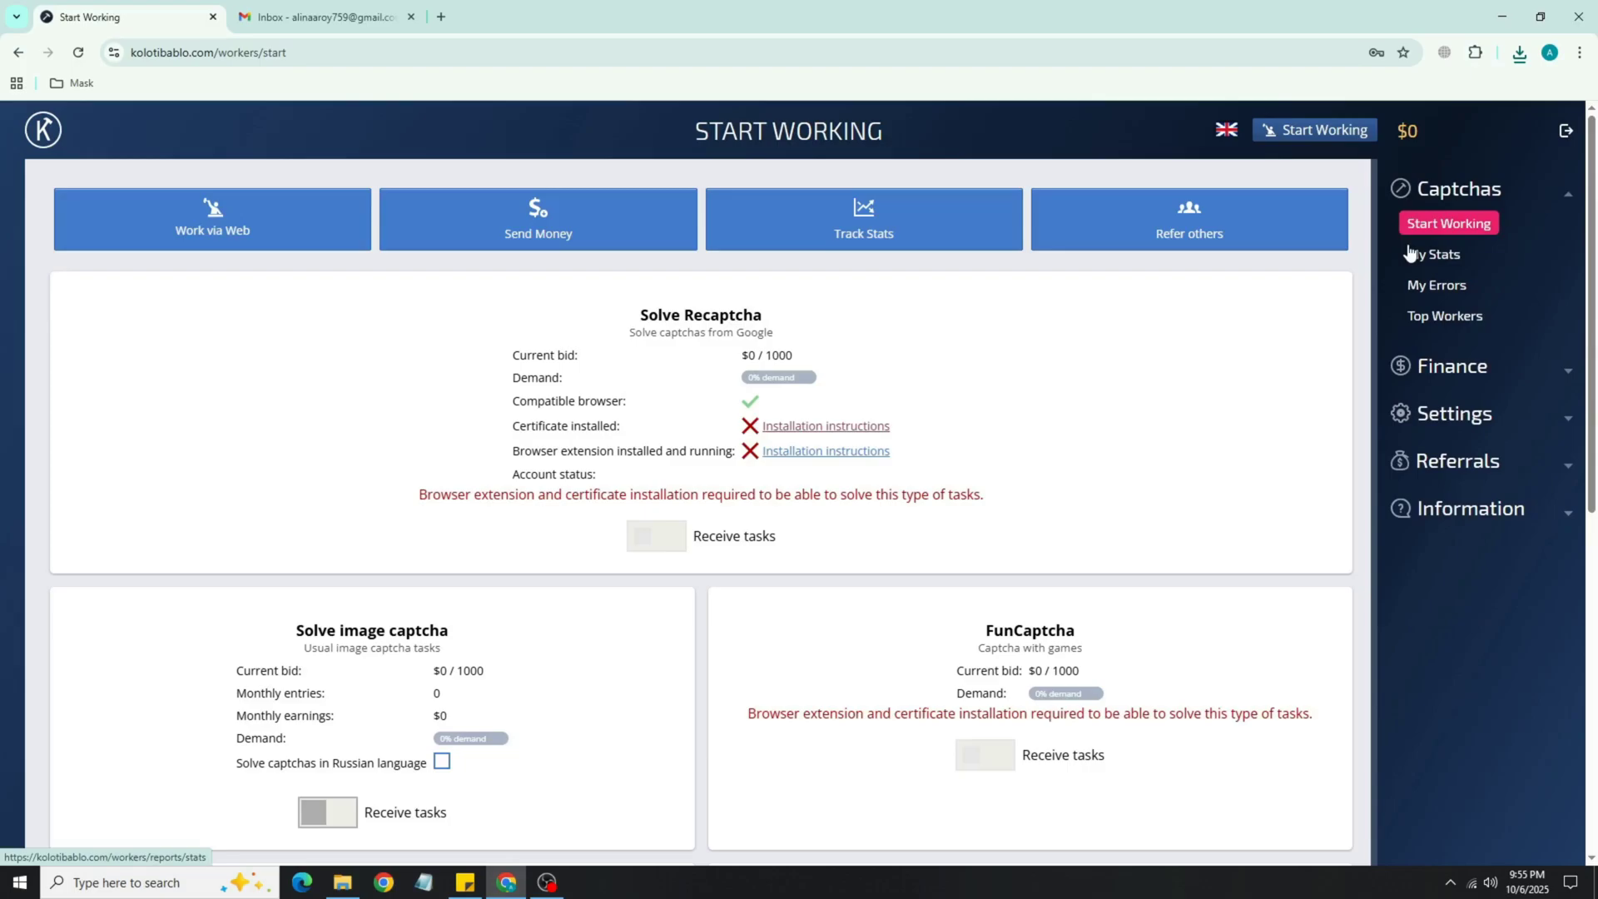
left_click_drag(533, 426, 701, 456)
left_click(559, 456)
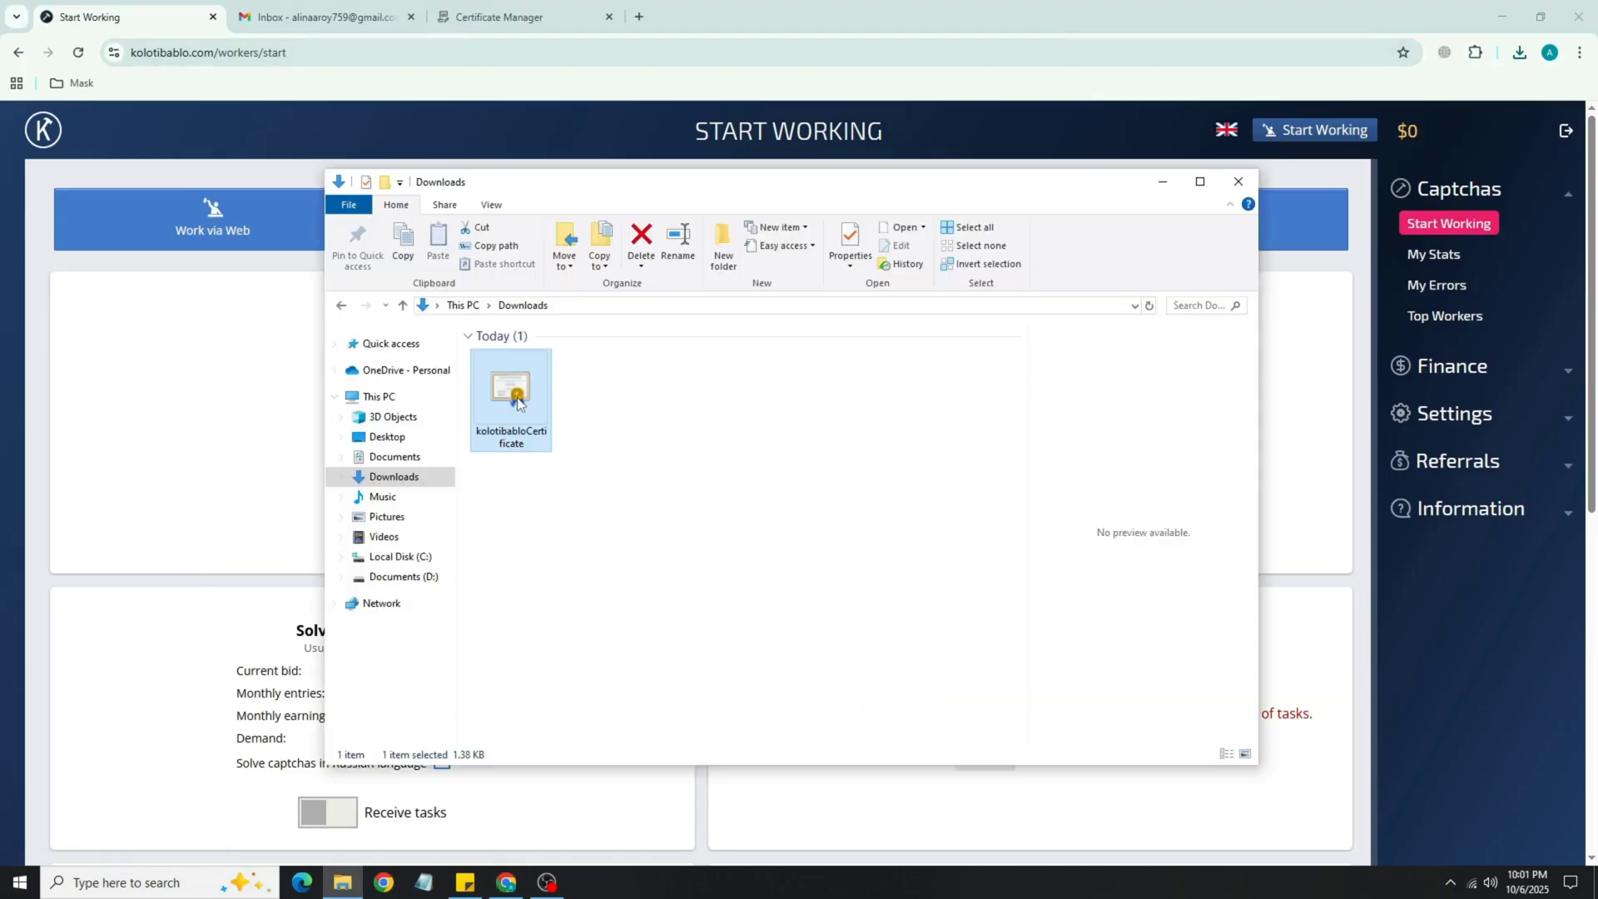
Open the downloaded kolotibabloCertificate file and start the Certificate Import Wizard
double_click(537, 401)
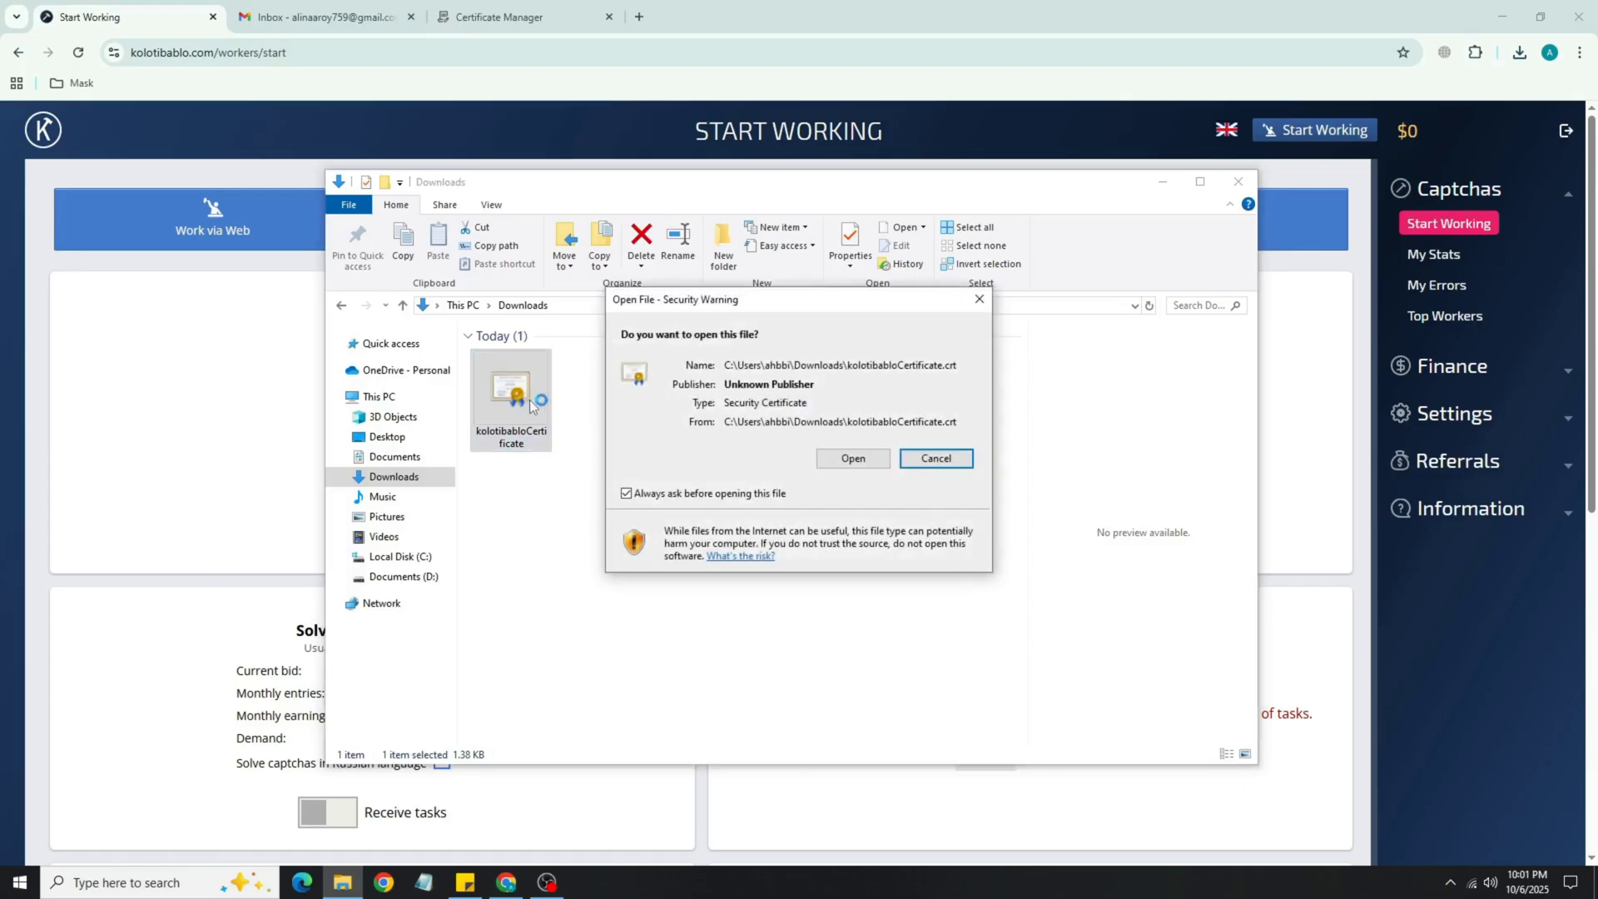
left_click(846, 459)
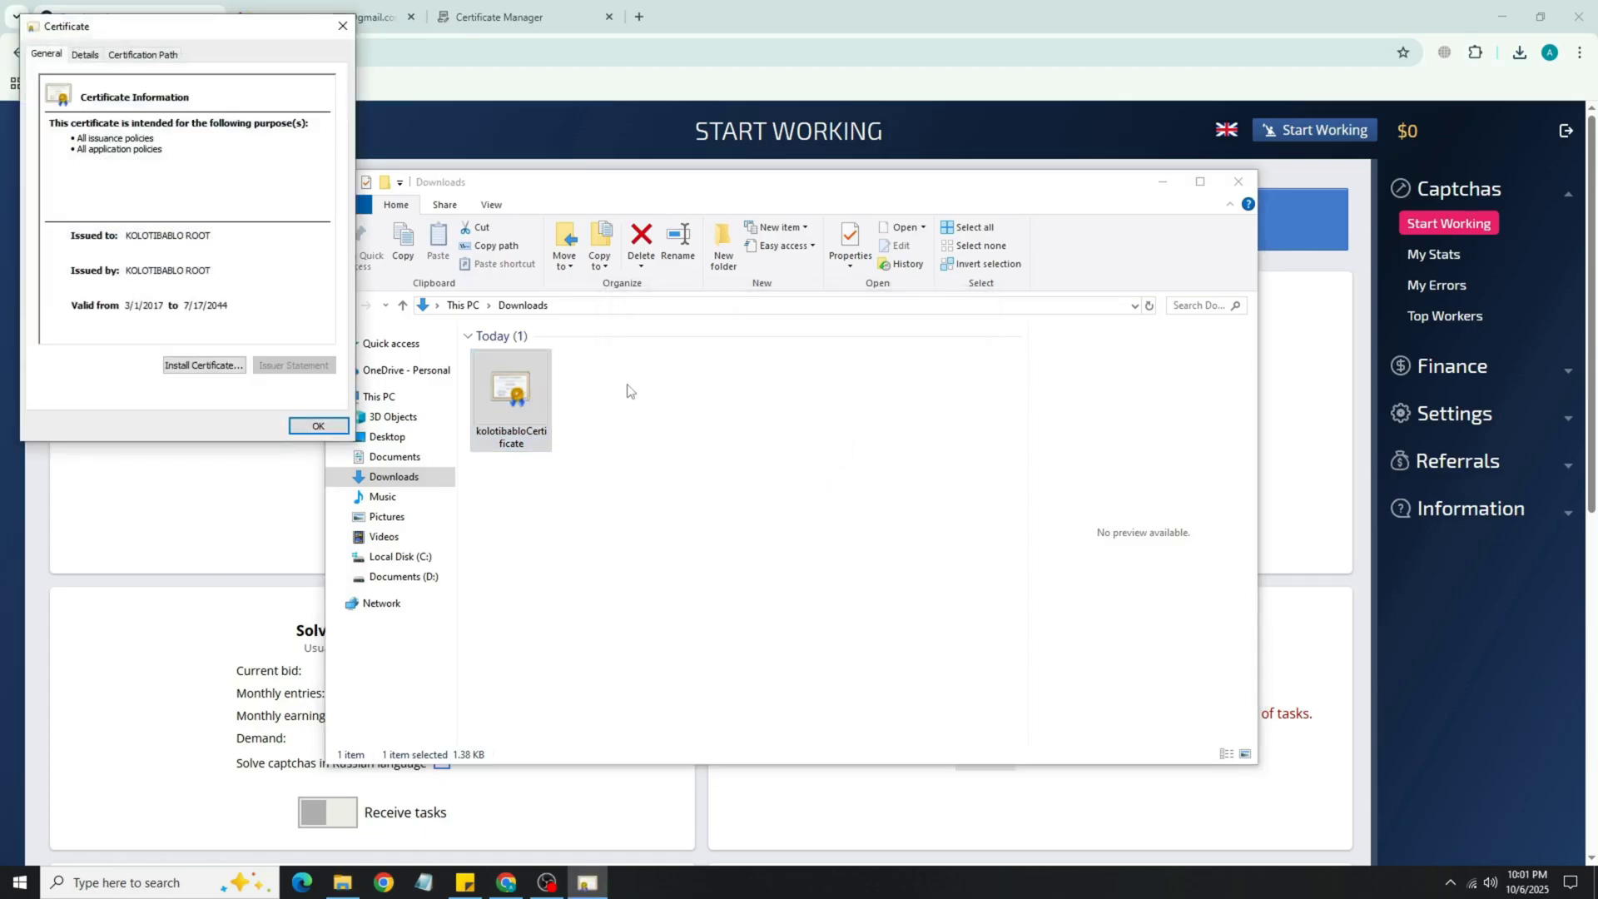
left_click(194, 366)
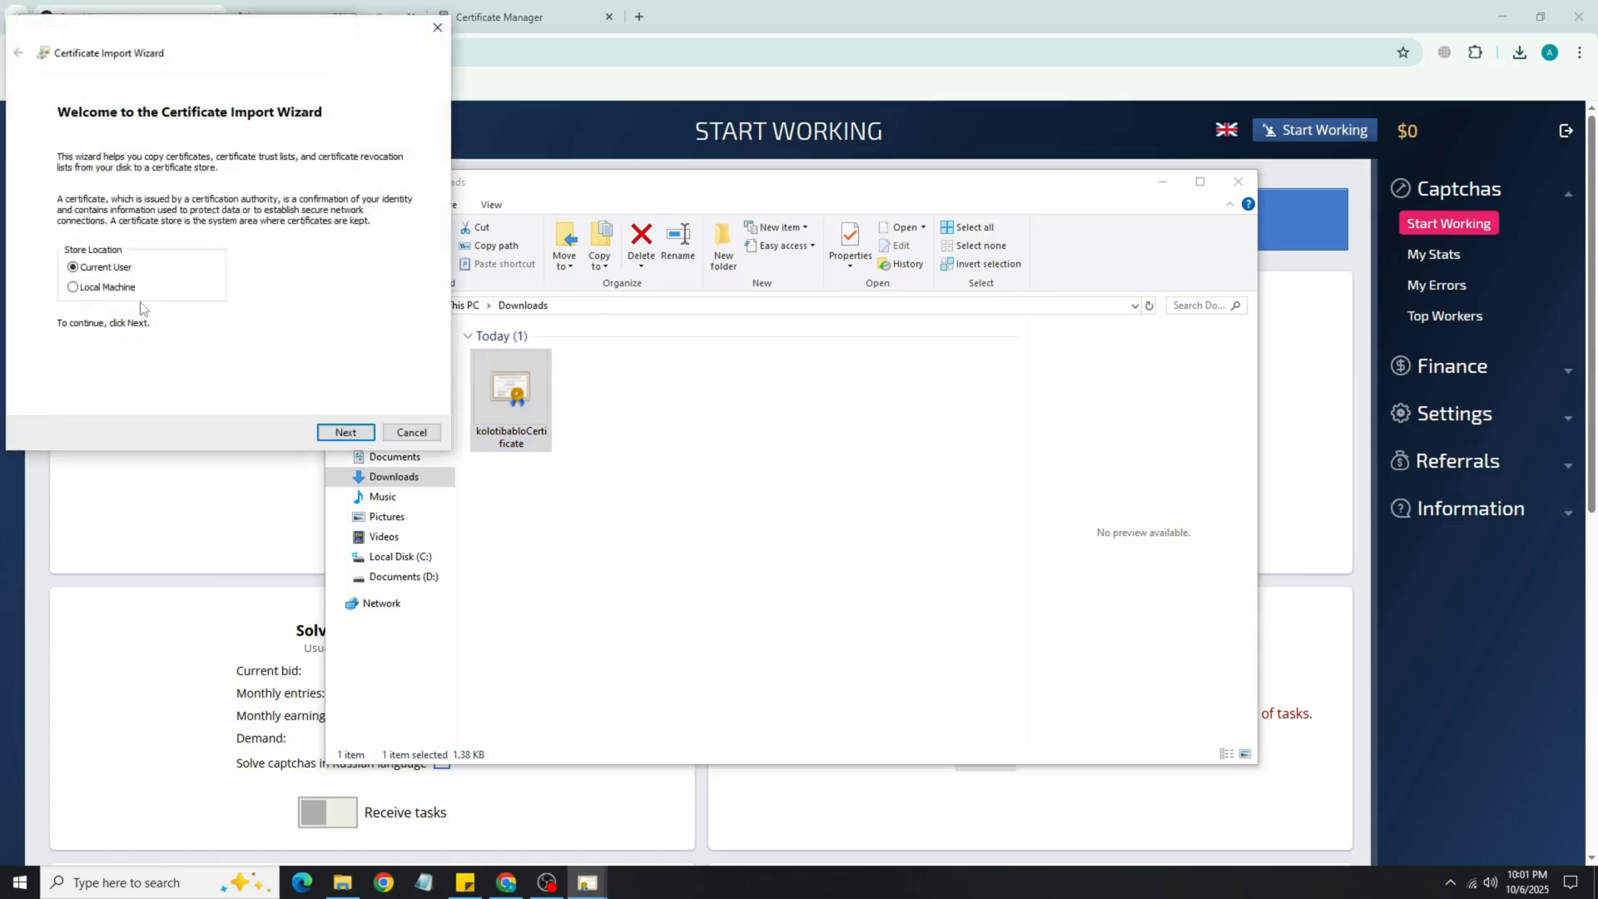
left_click(345, 433)
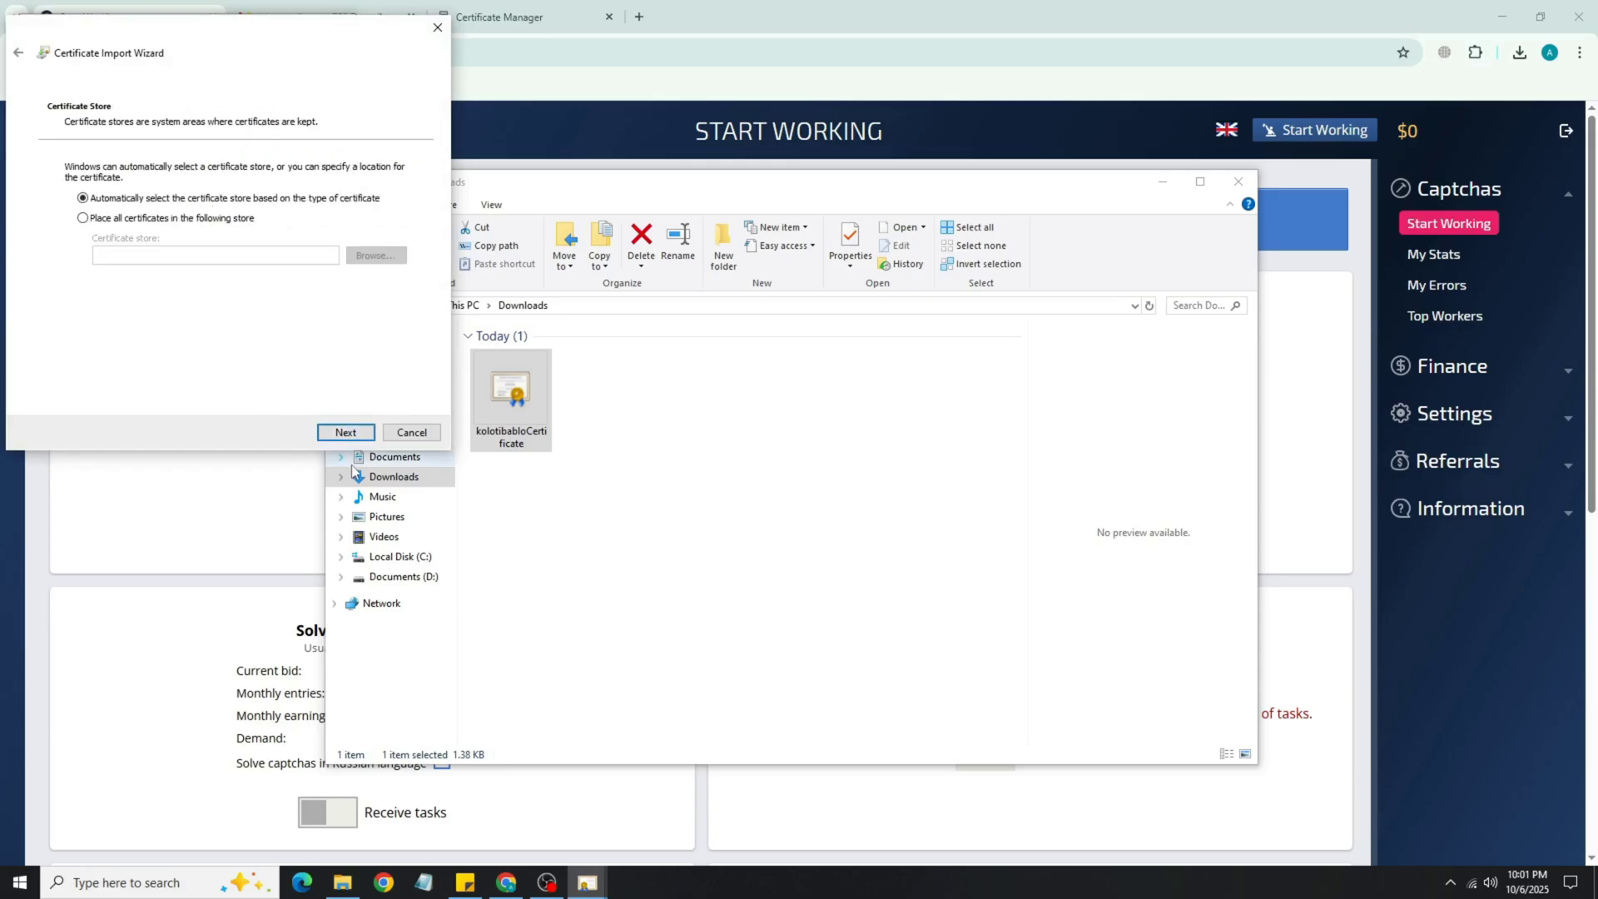
Import the certificate into the Trusted Root Certification Authorities store and finish the wizard
left_click(83, 220)
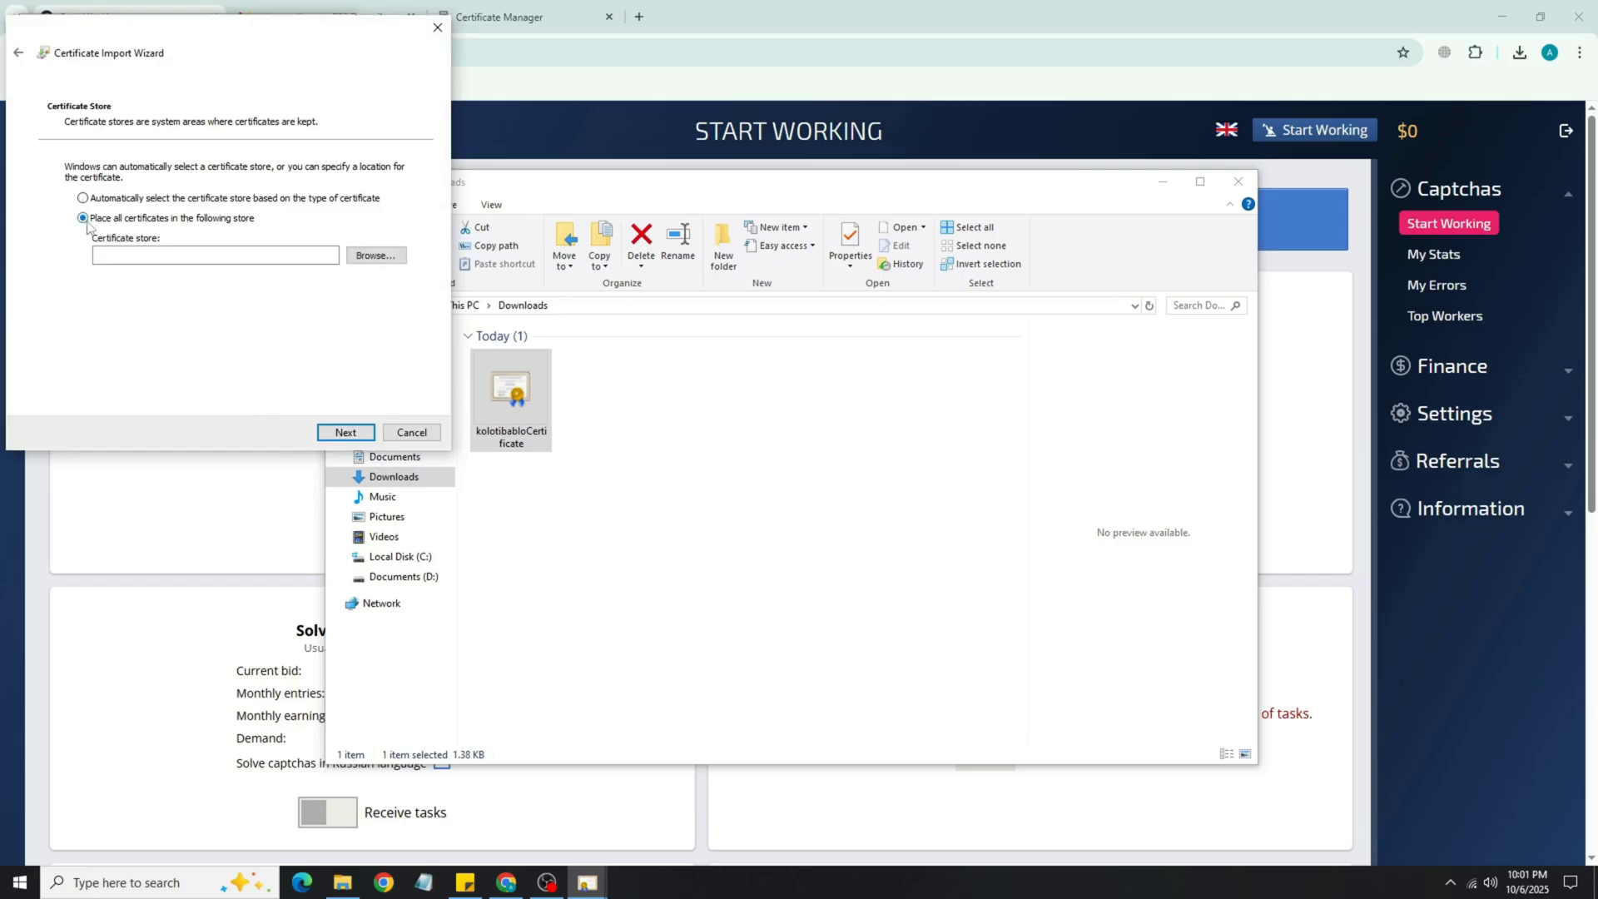
left_click(371, 258)
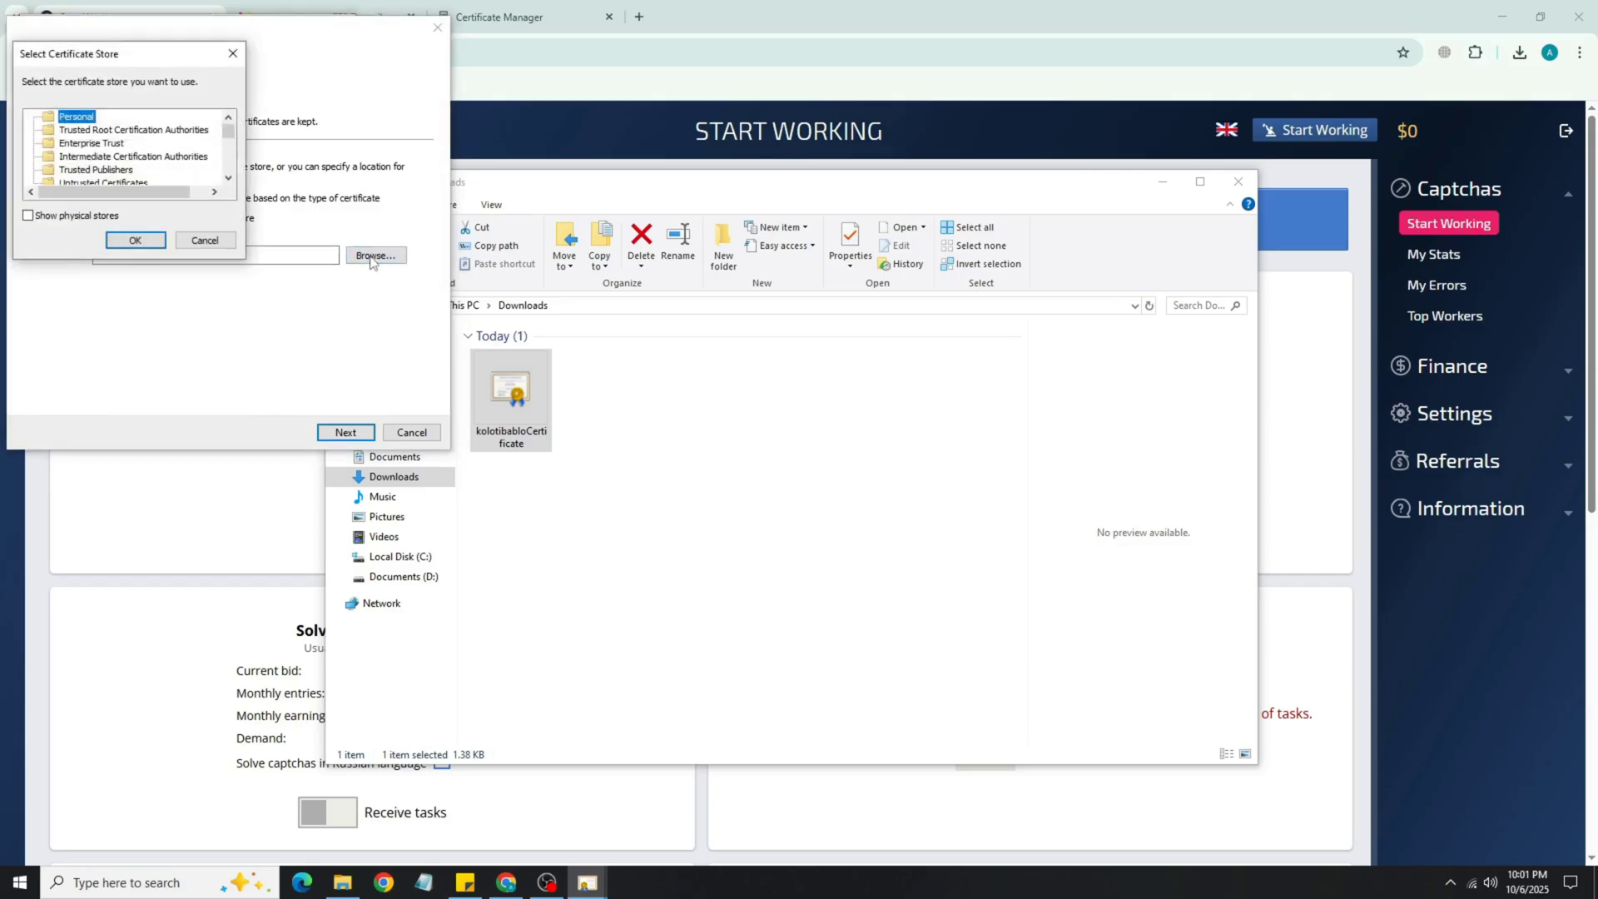
left_click(79, 132)
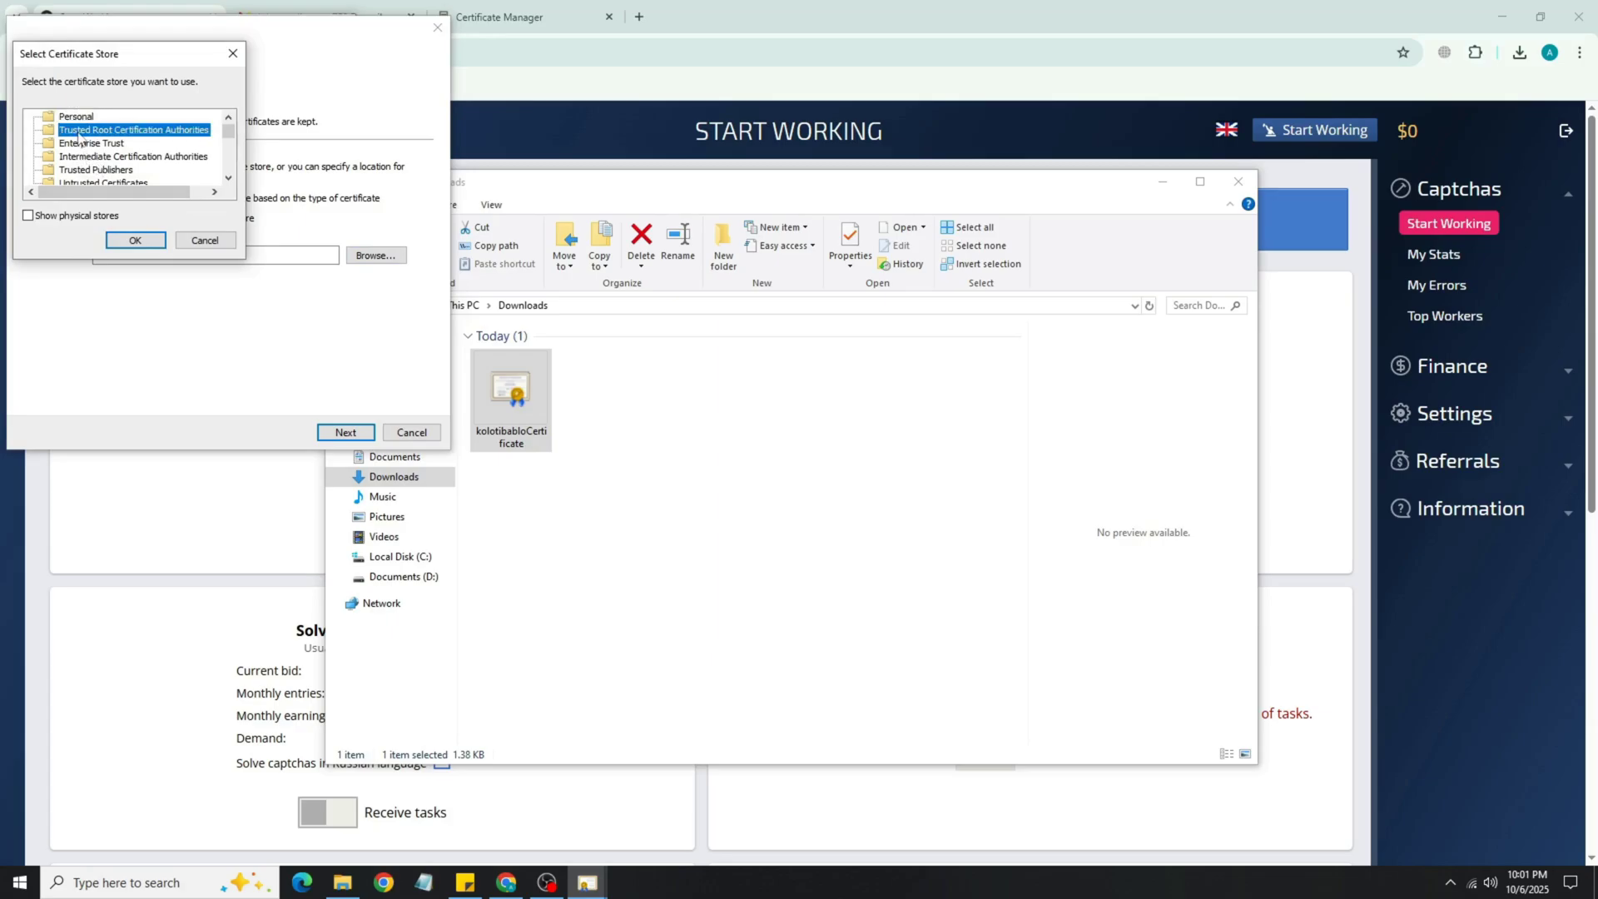
left_click(134, 241)
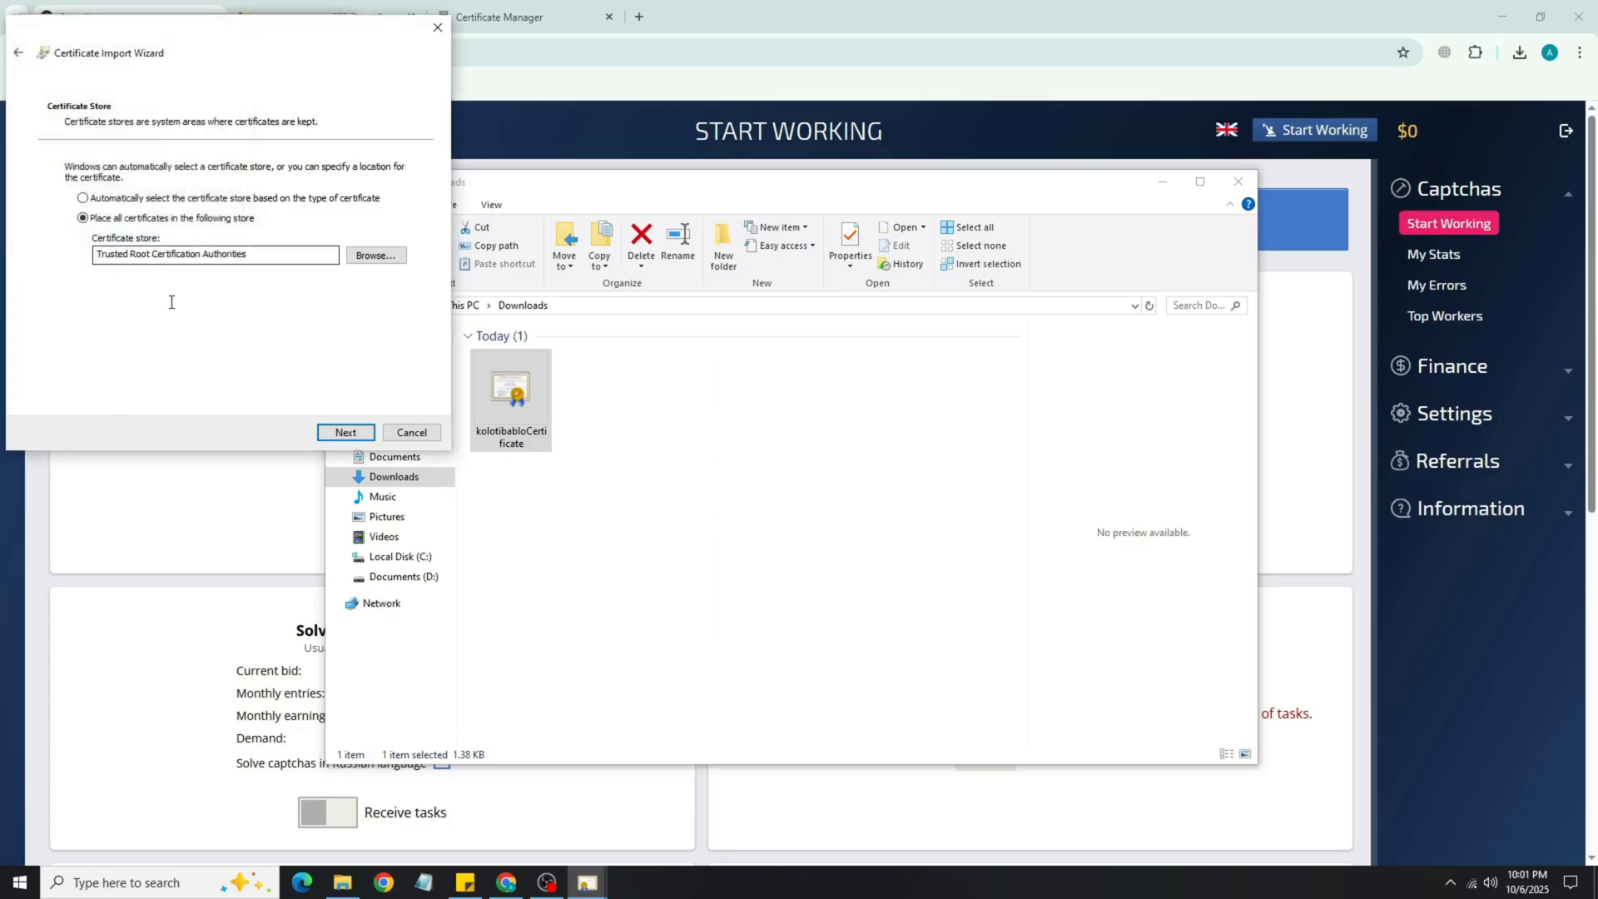
left_click(341, 432)
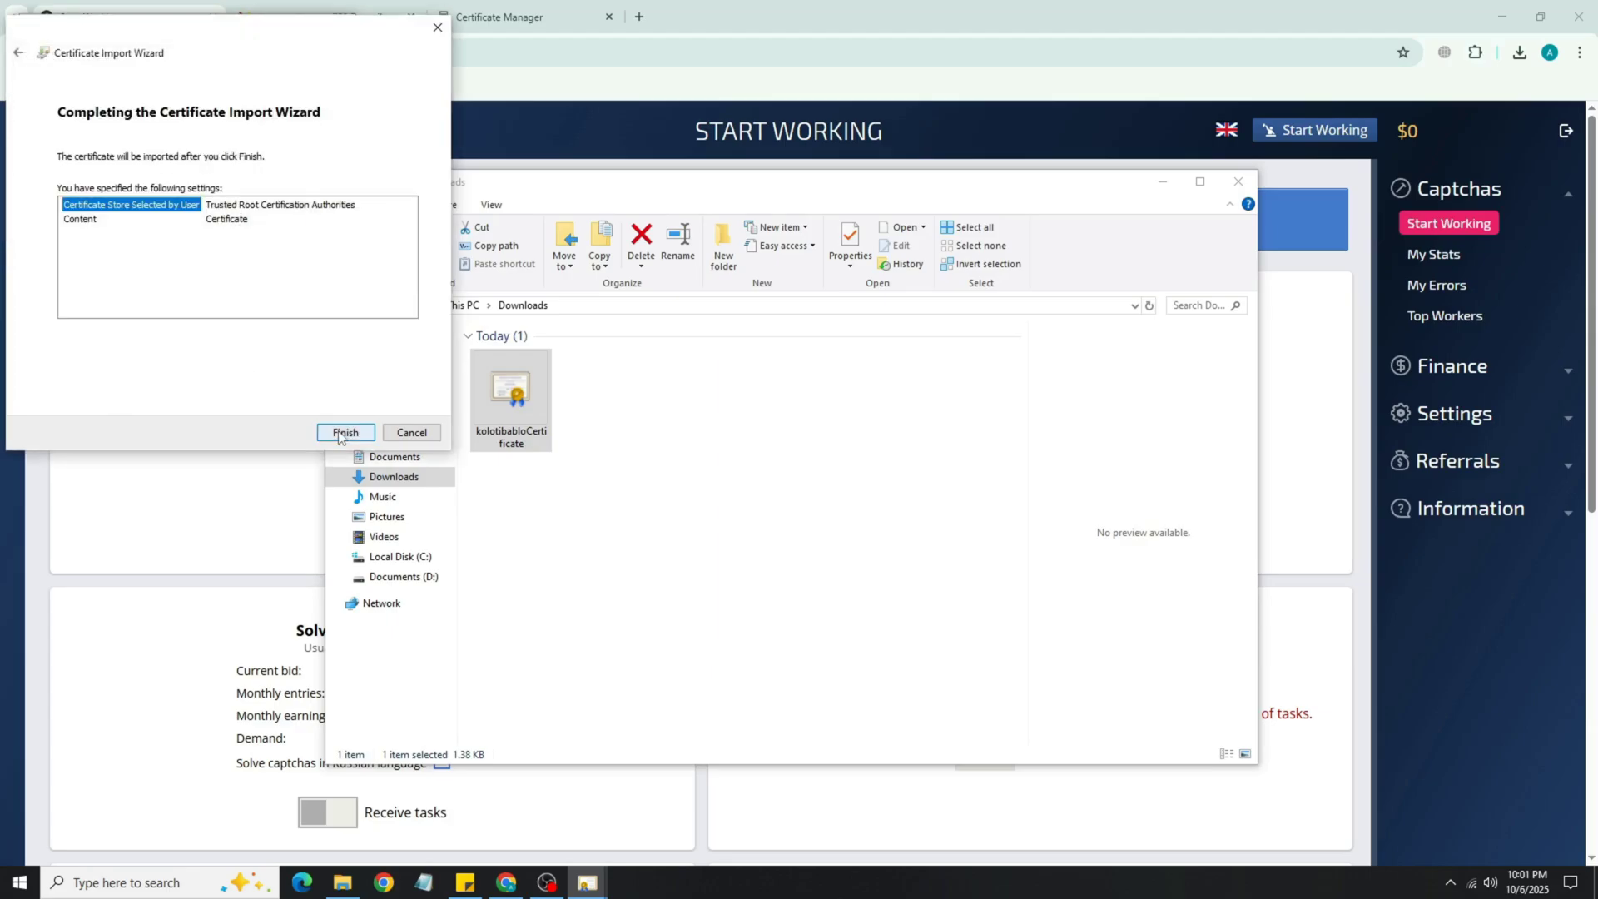
left_click(340, 434)
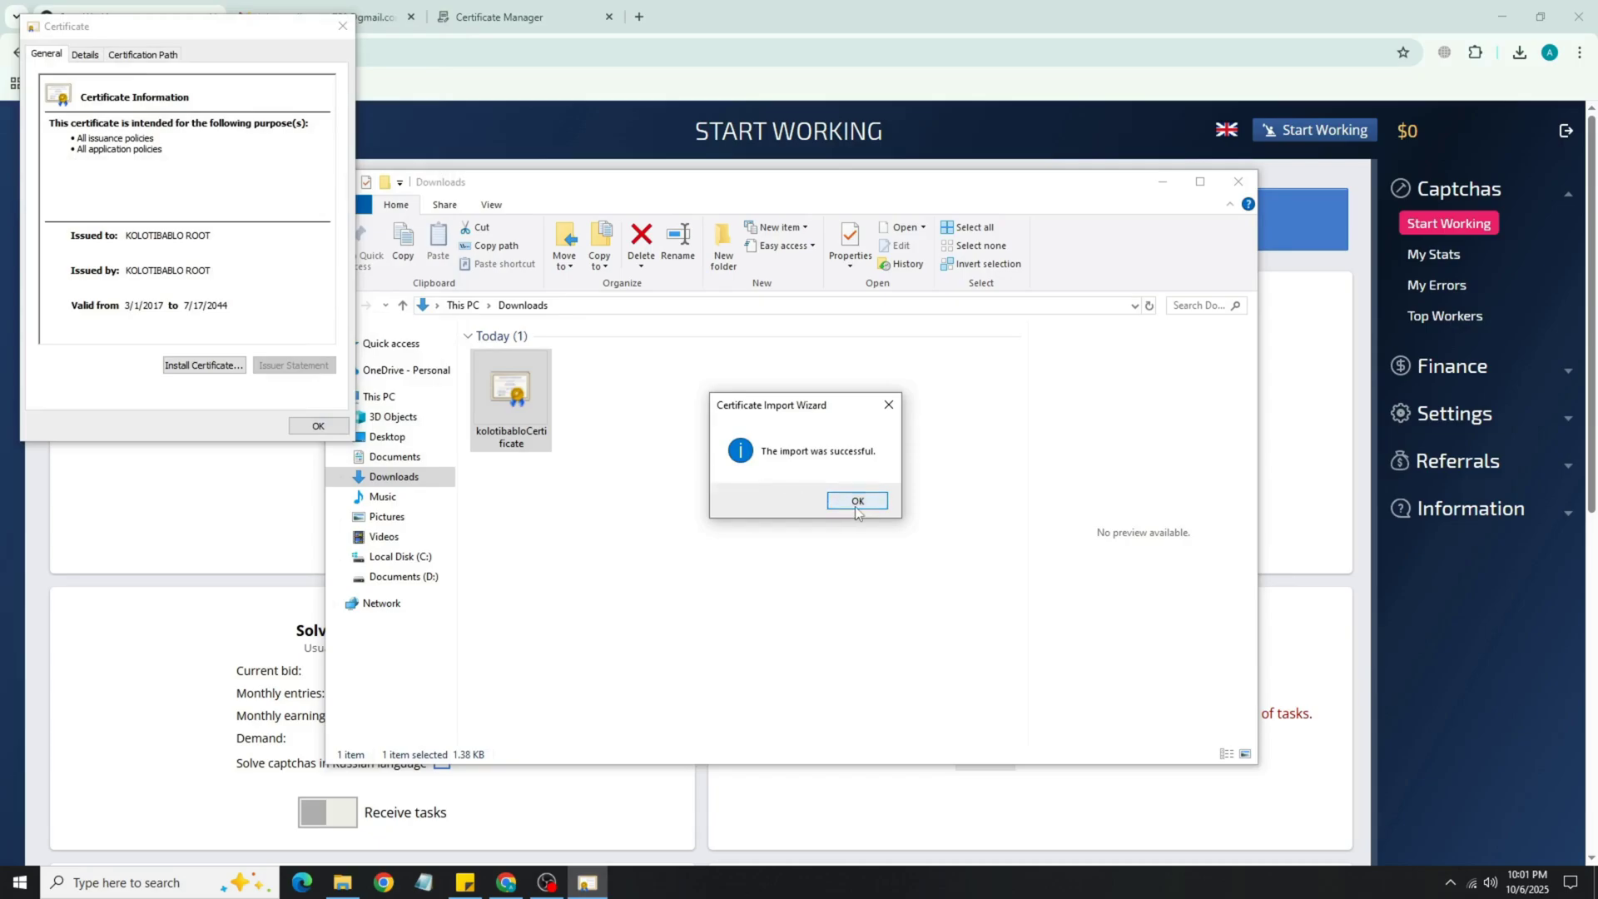
left_click(856, 505)
left_click(319, 428)
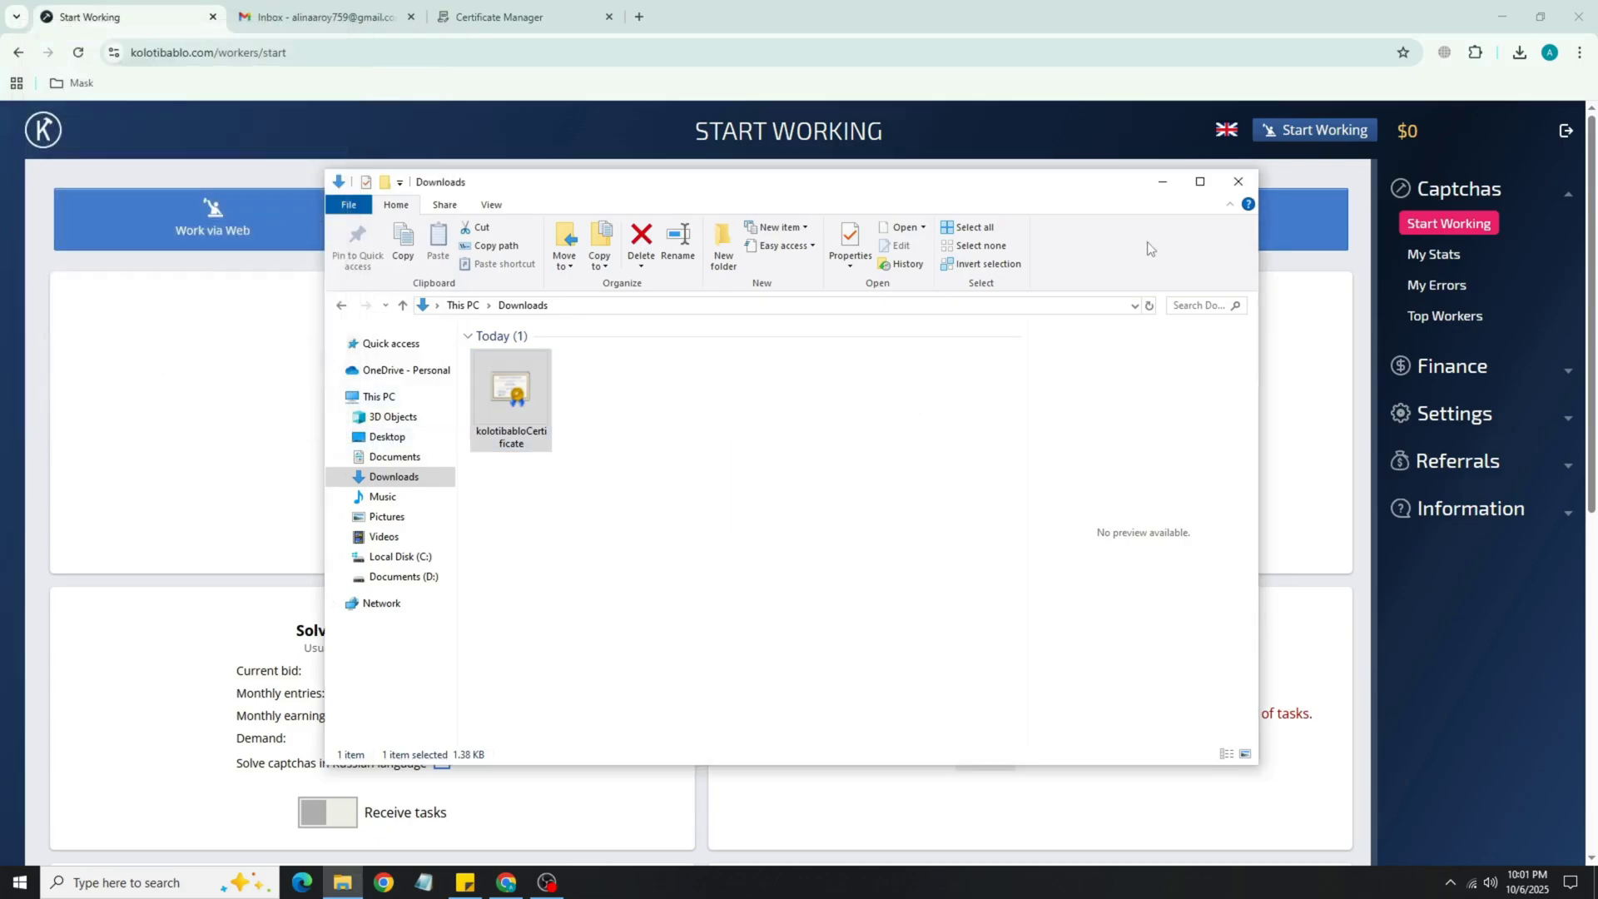
left_click(1238, 181)
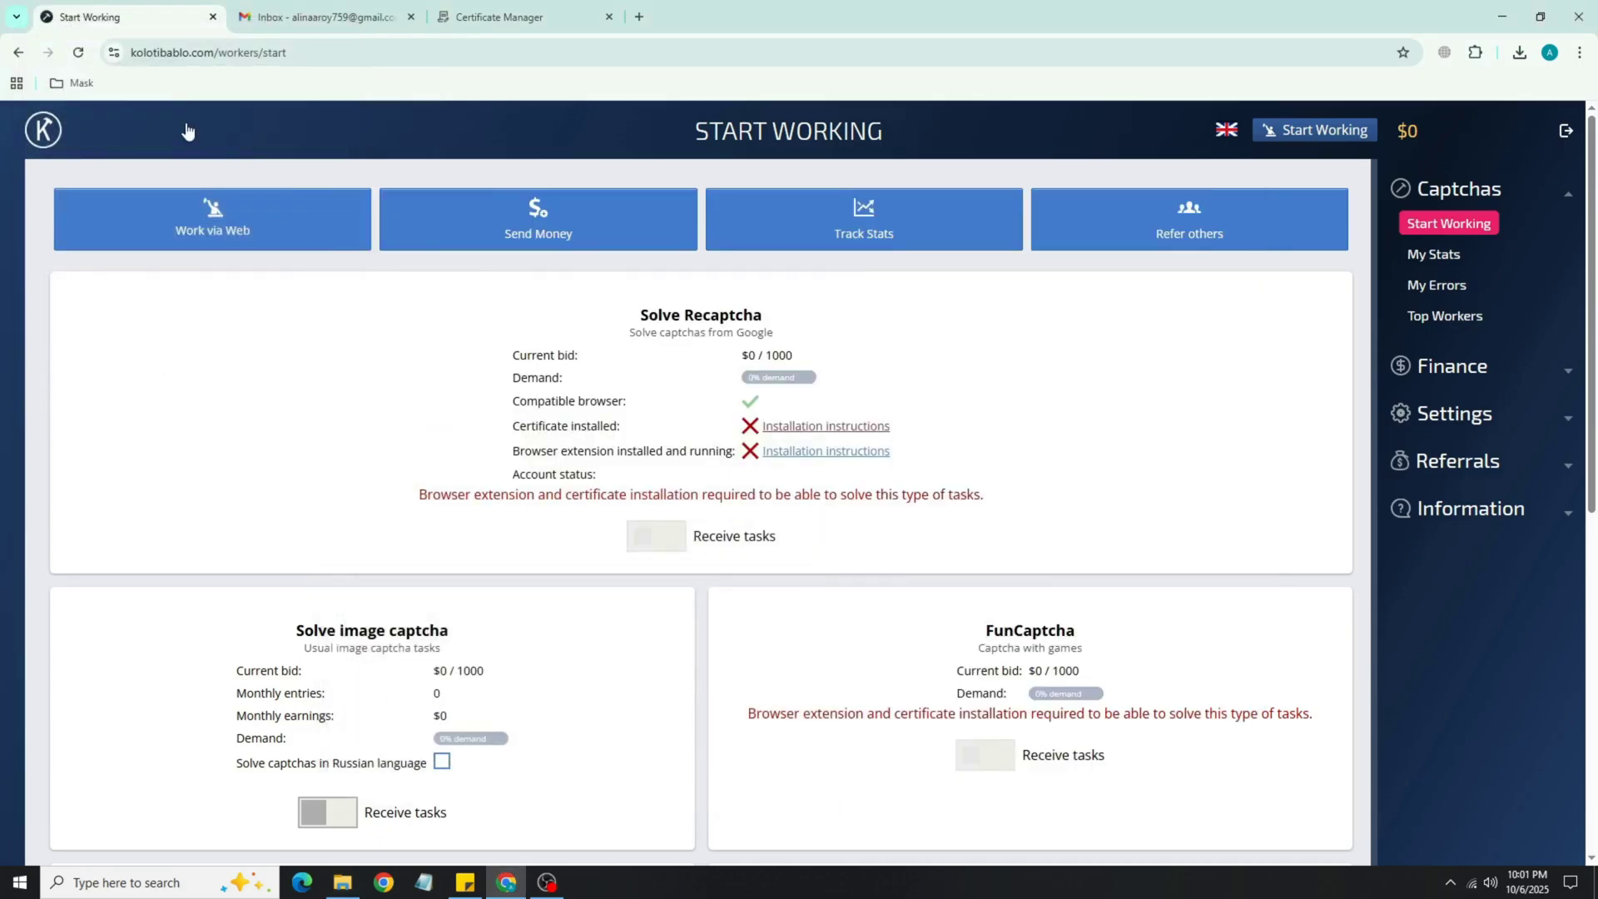
left_click(77, 53)
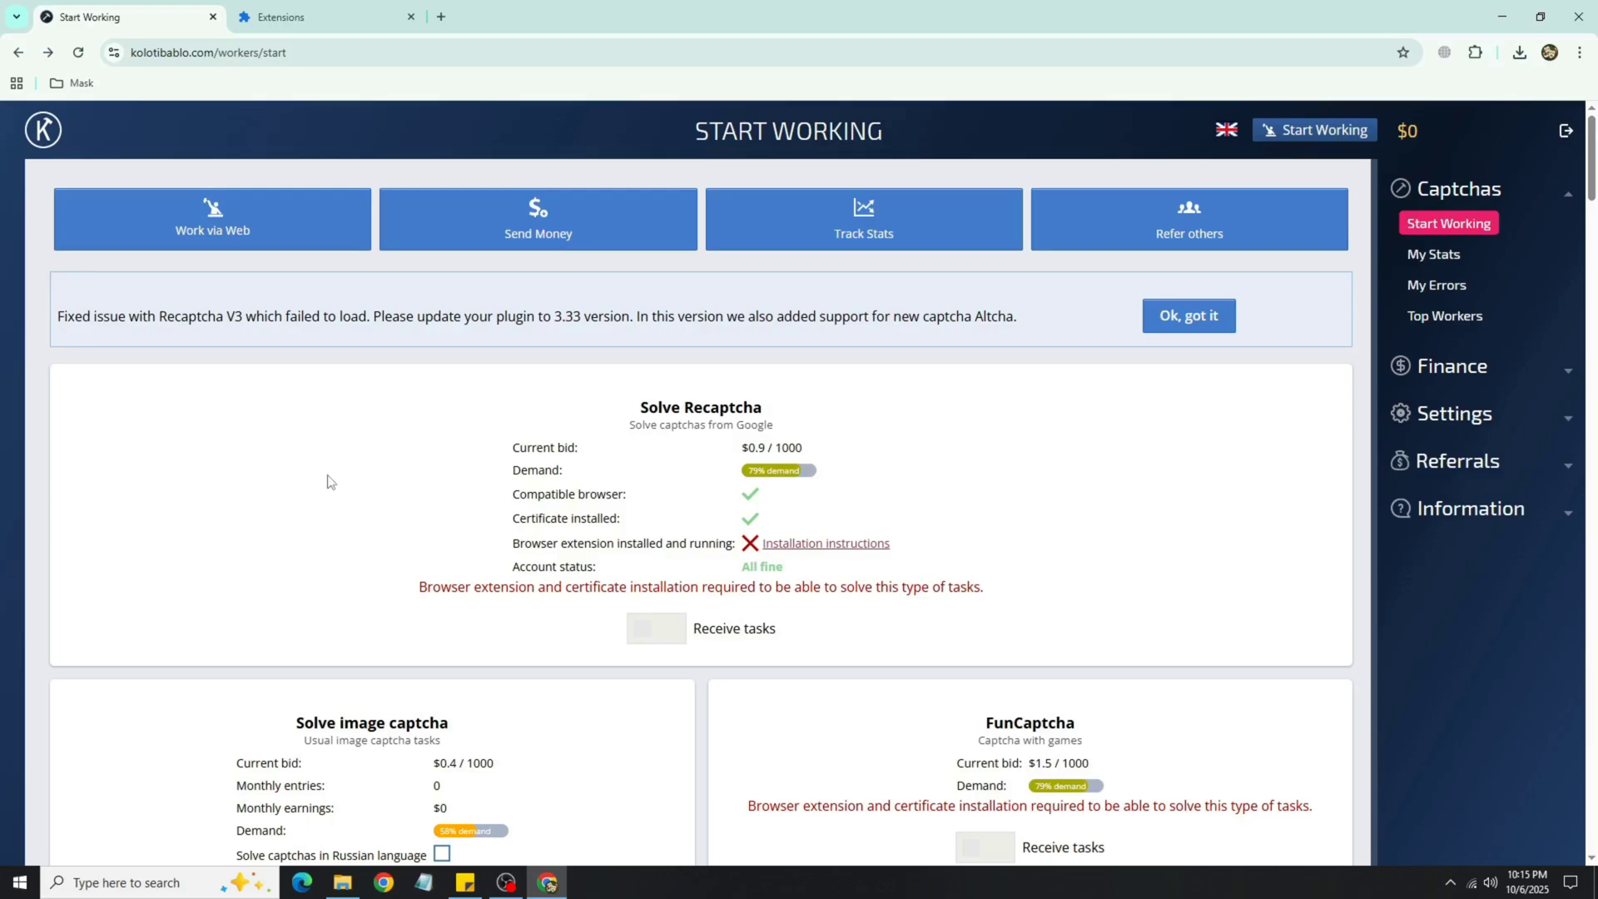
scroll(357, 477, "down", 2)
scroll(358, 477, "up", 2)
left_click_drag(519, 522, 605, 518)
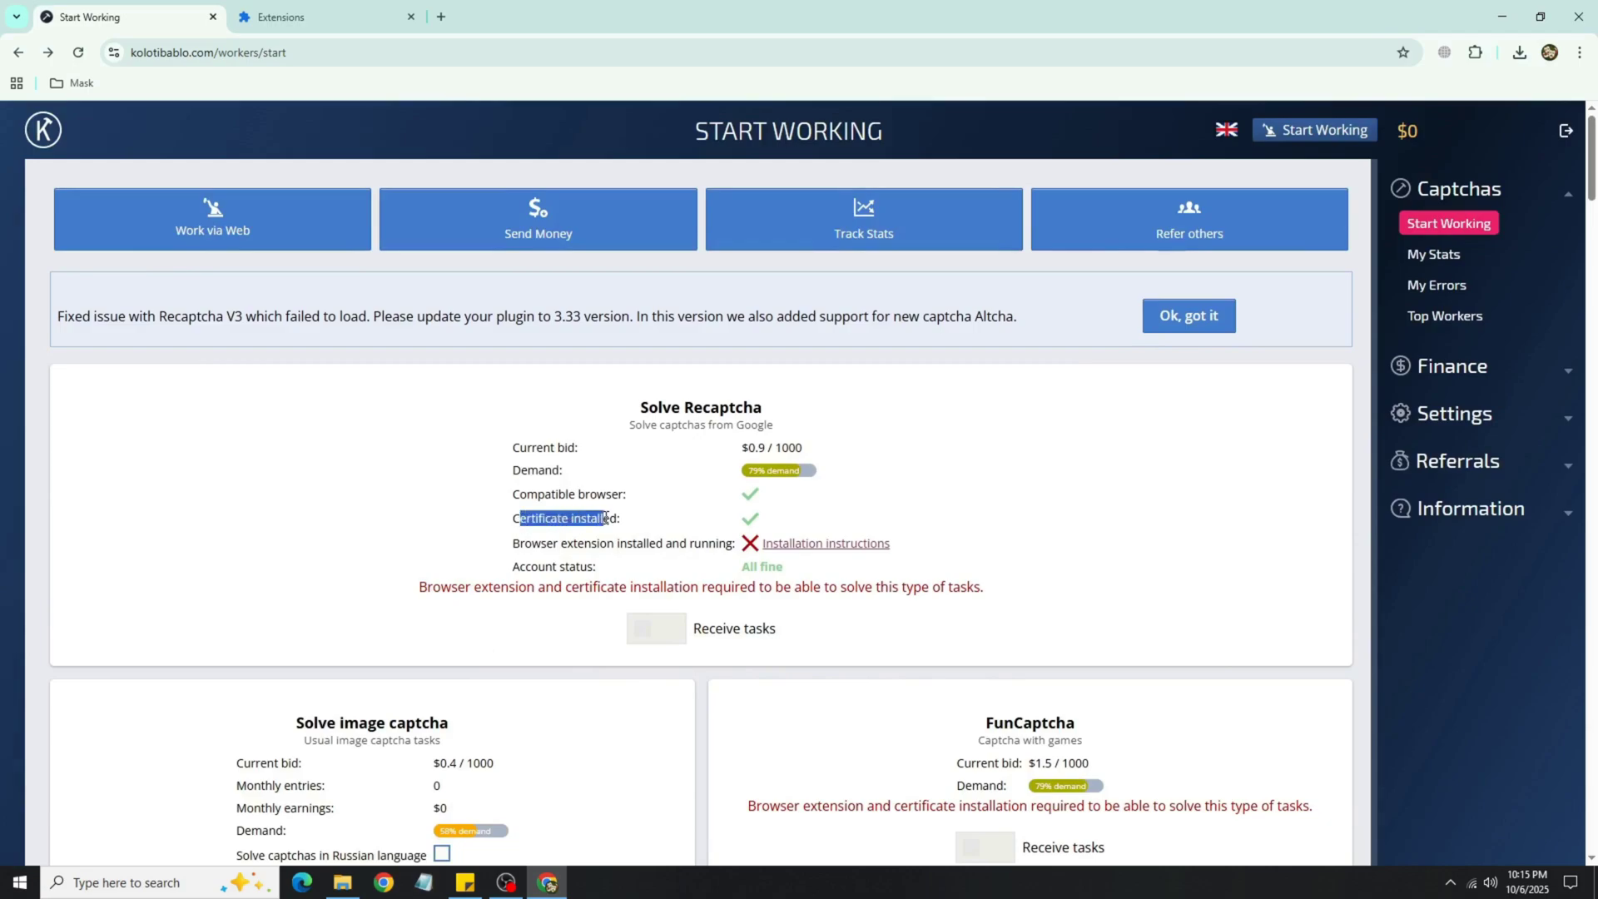
left_click(764, 526)
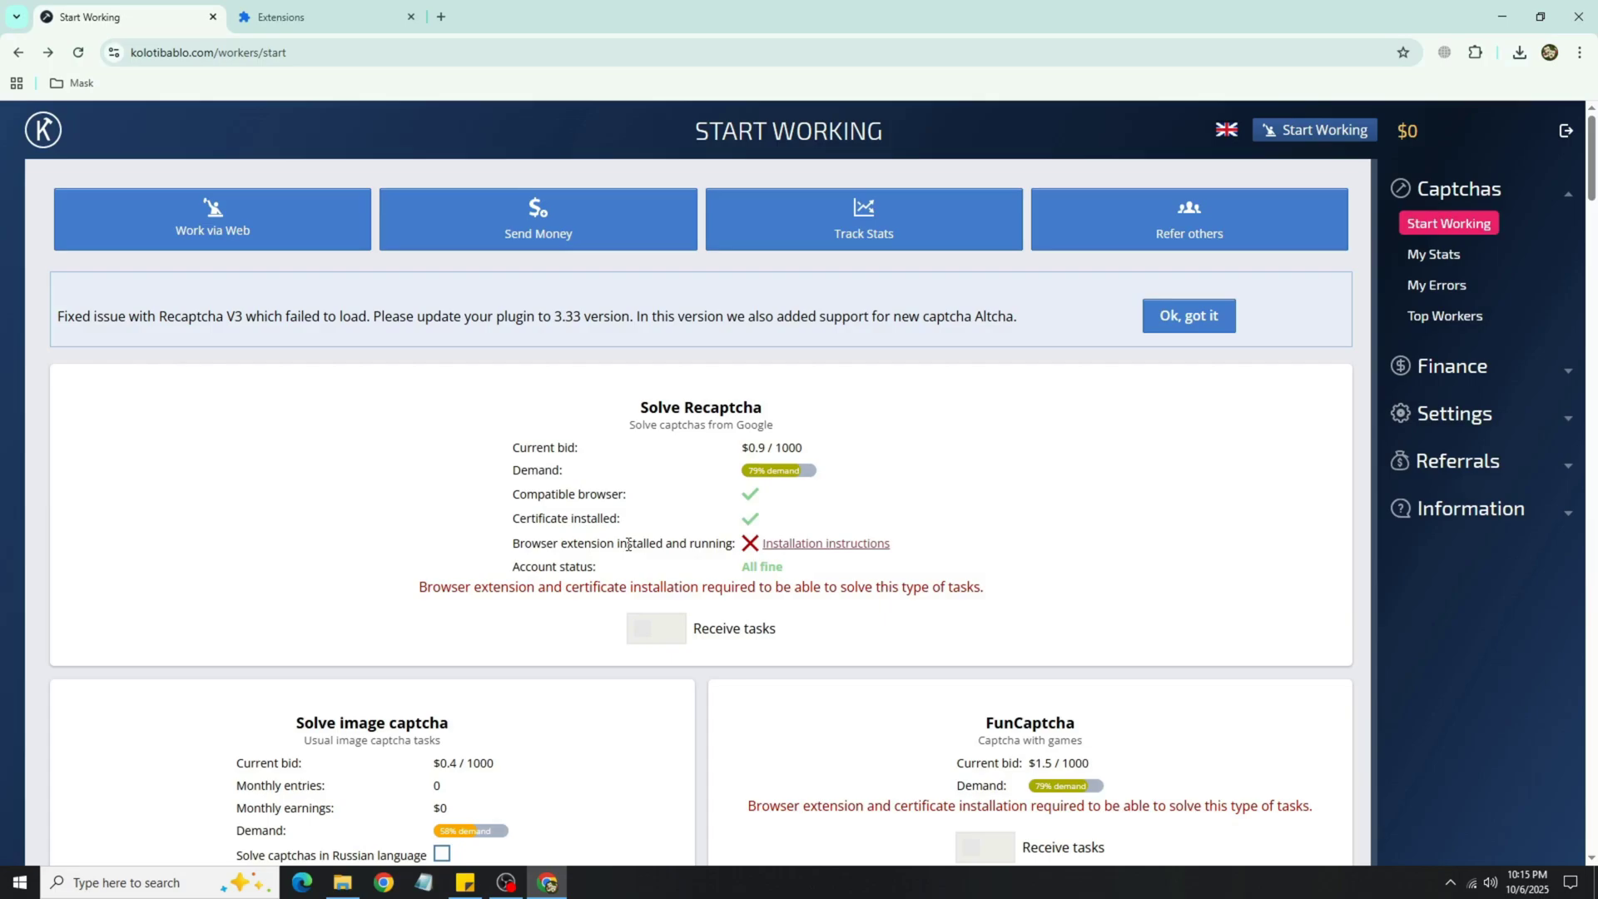
left_click_drag(562, 546, 589, 545)
left_click(577, 546)
Open the Chrome / Opera / Brave / Chromium plugin instructions and download the kbplugin ZIP version
left_click(798, 549)
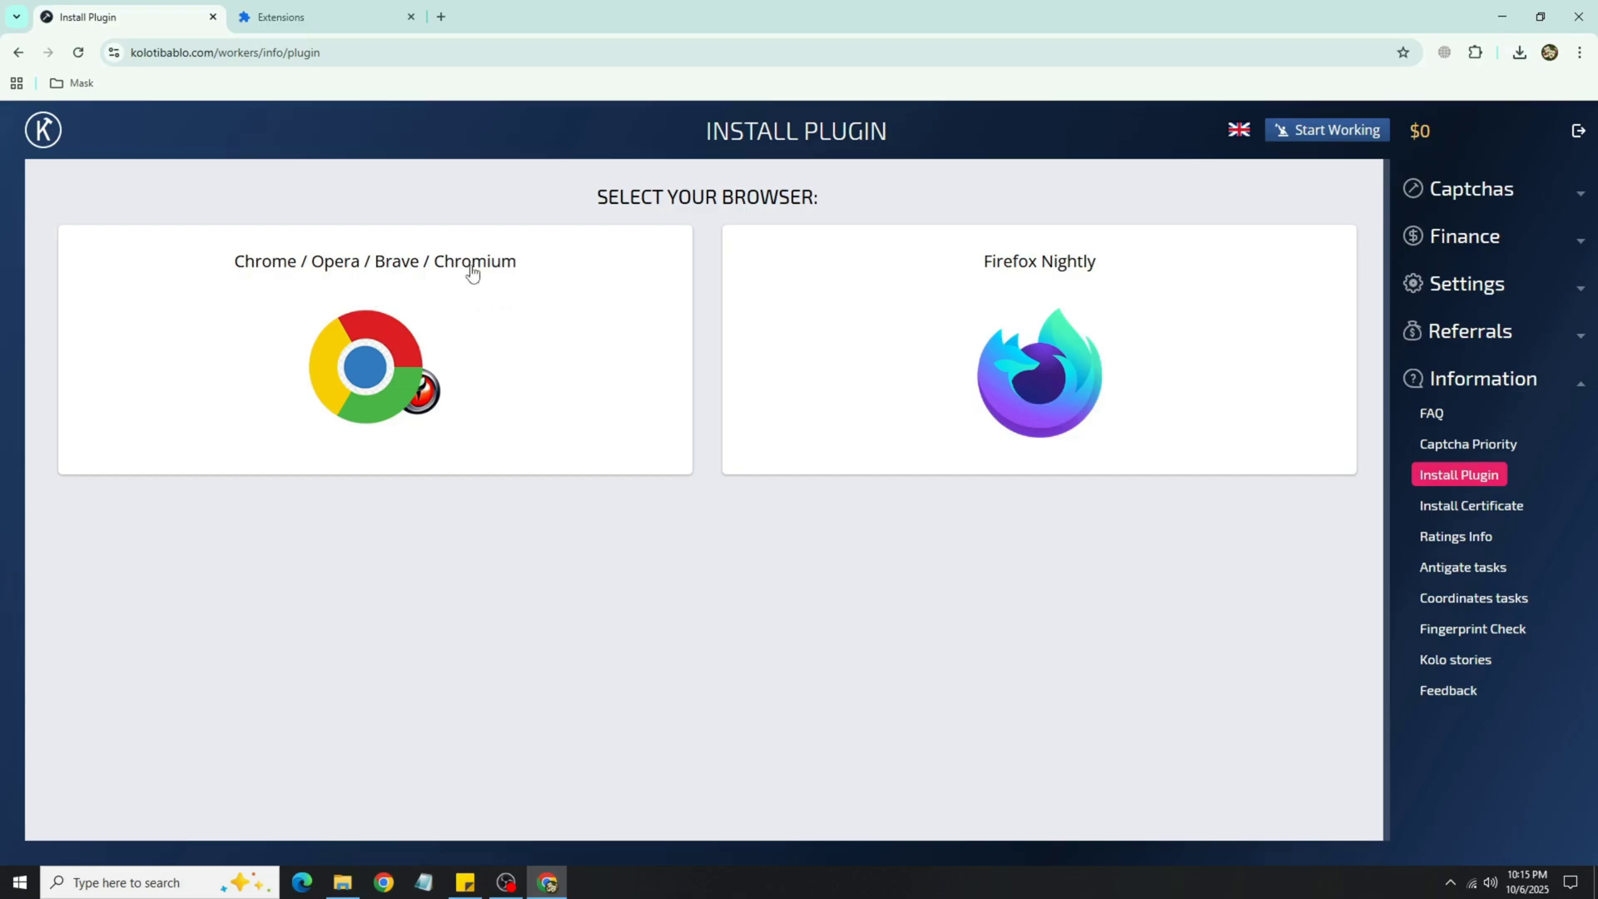
left_click(396, 298)
left_click(369, 367)
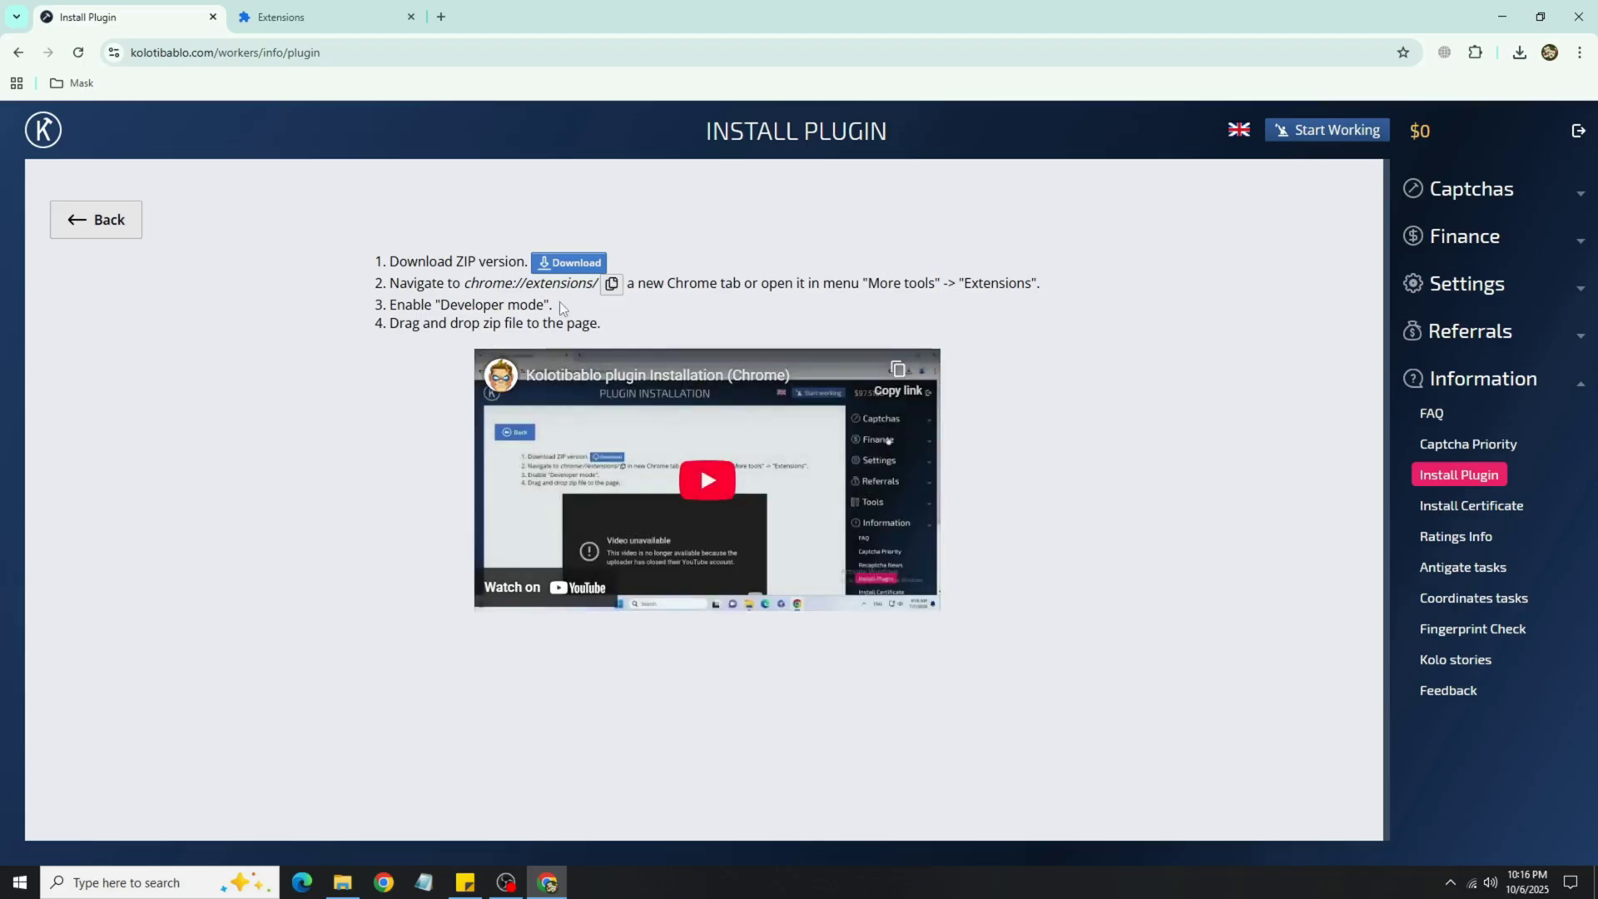
left_click_drag(408, 267, 492, 266)
left_click(589, 267)
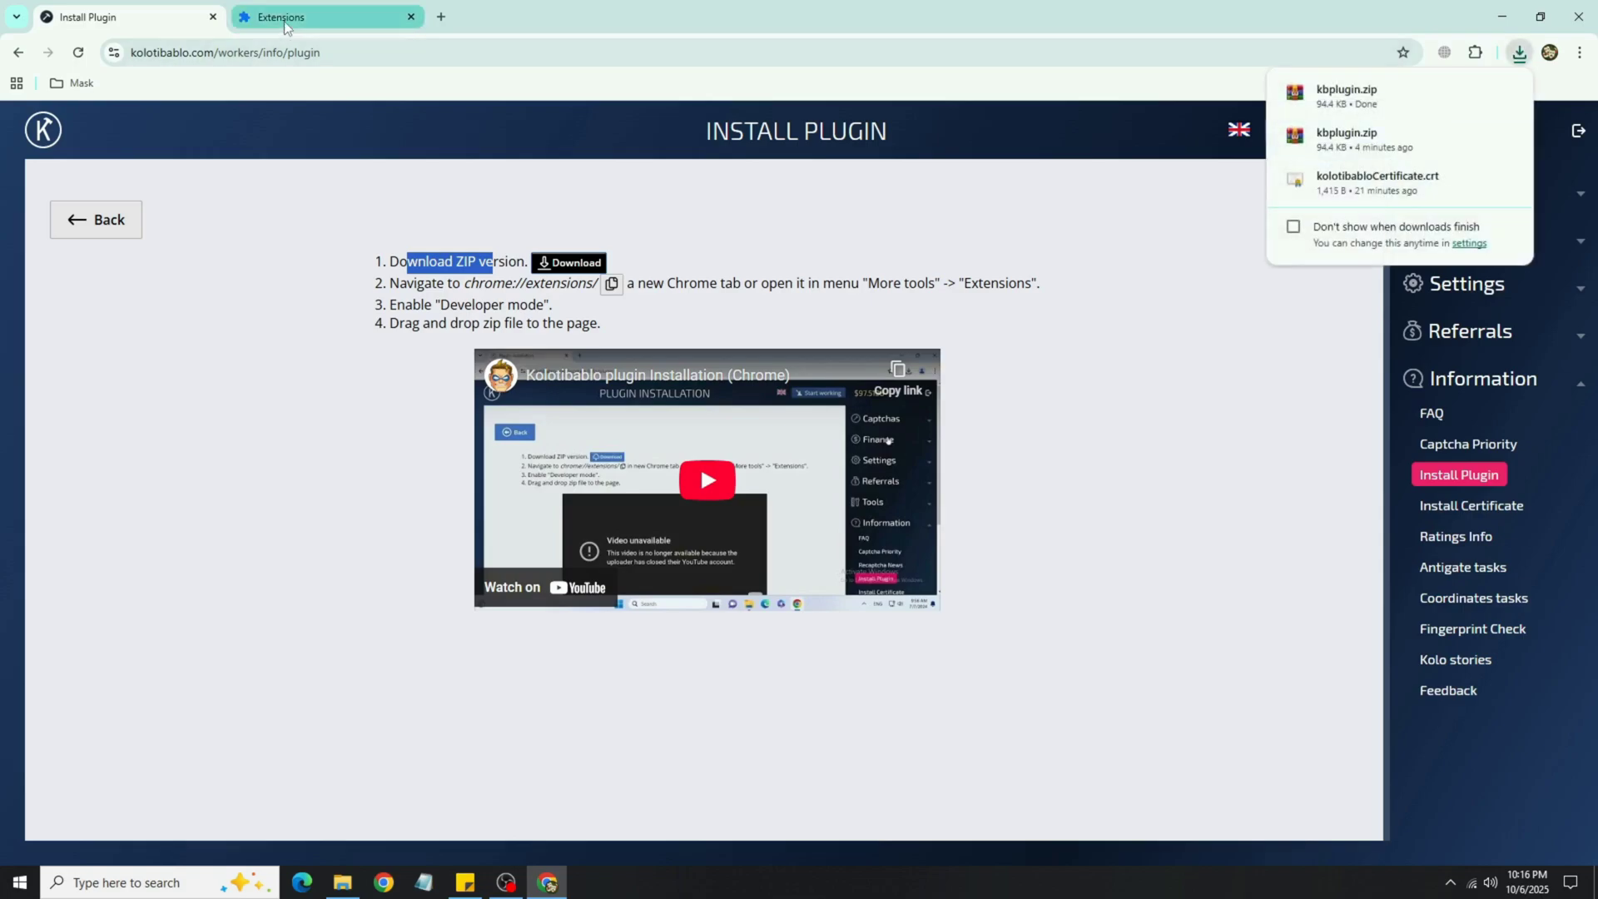
Open Chrome's Manage extensions page with Developer mode on, and bring up the Downloads folder
left_click(1476, 52)
left_click(1303, 318)
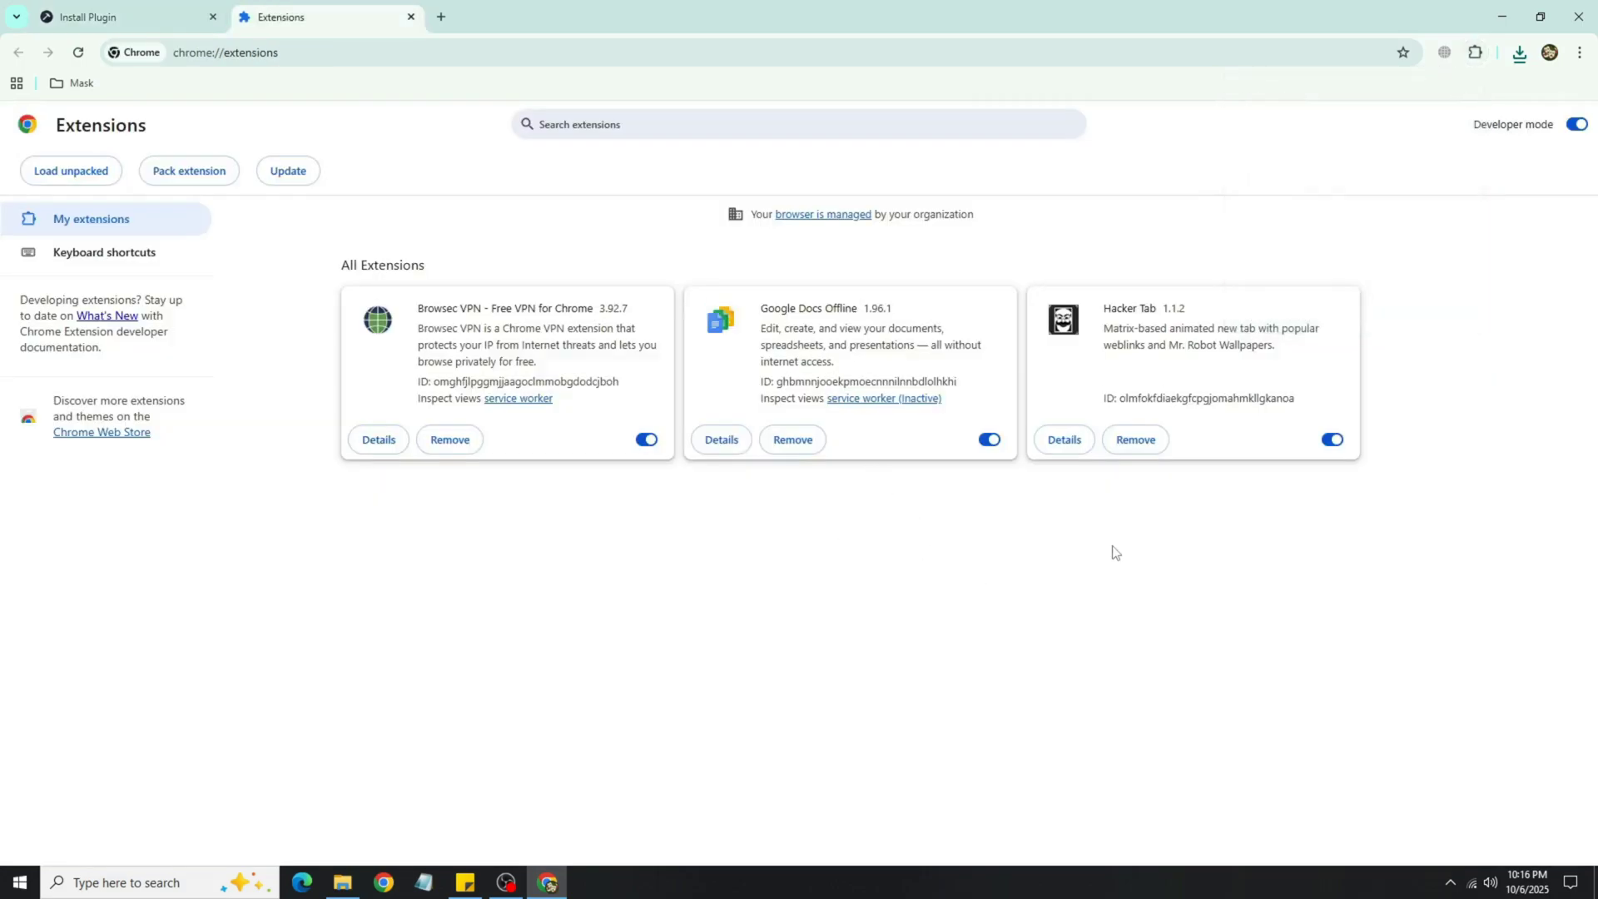
left_click(1575, 126)
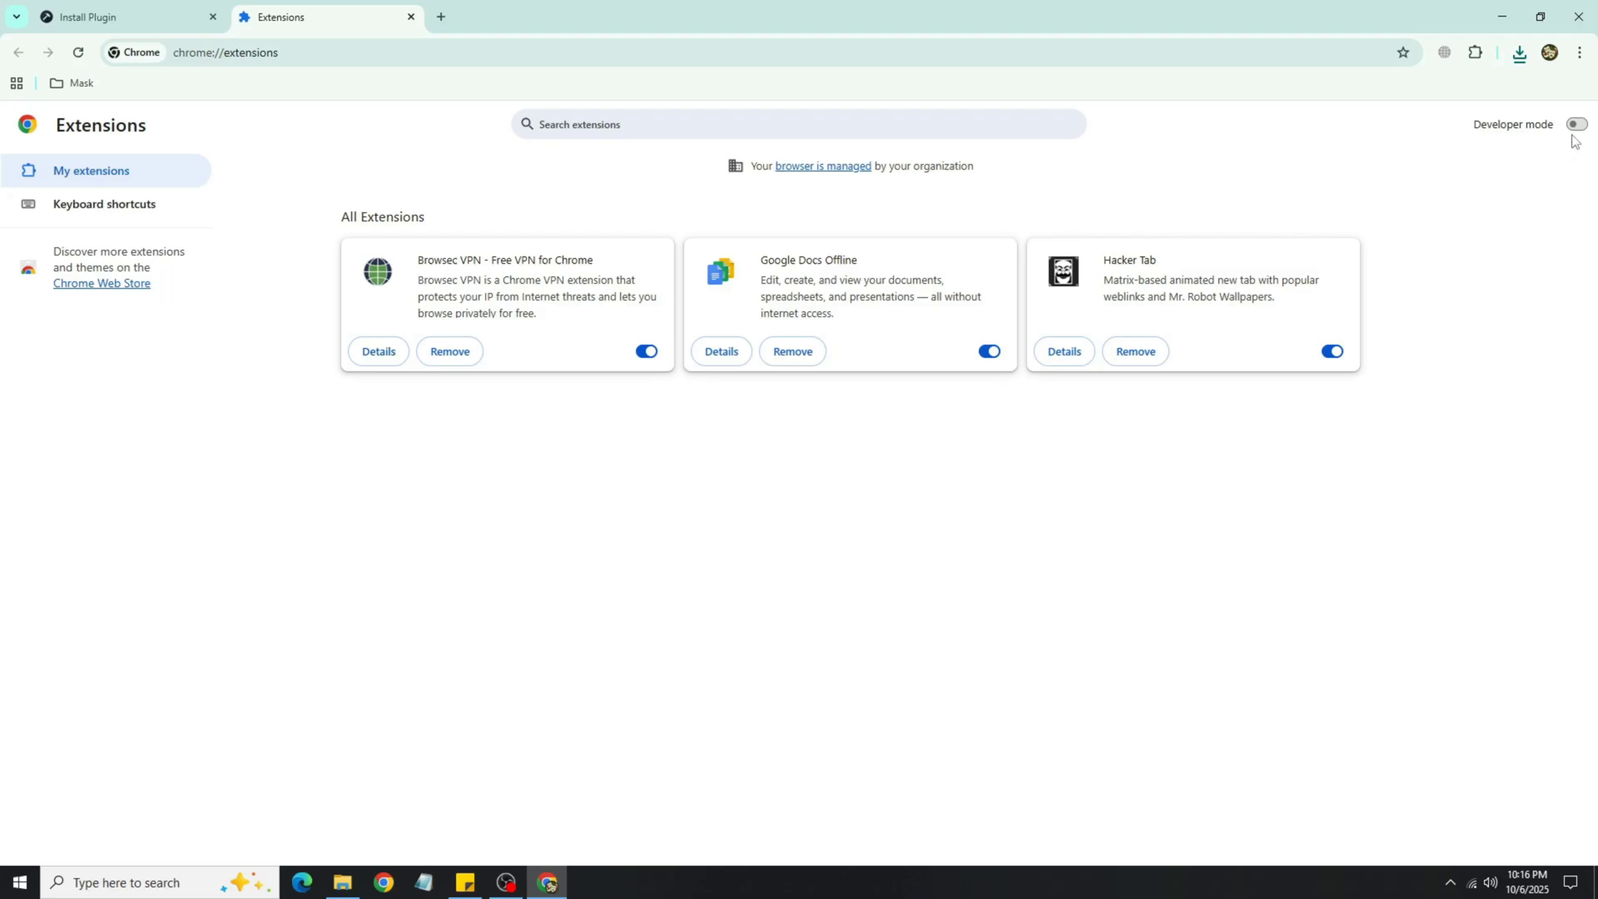
left_click(1573, 131)
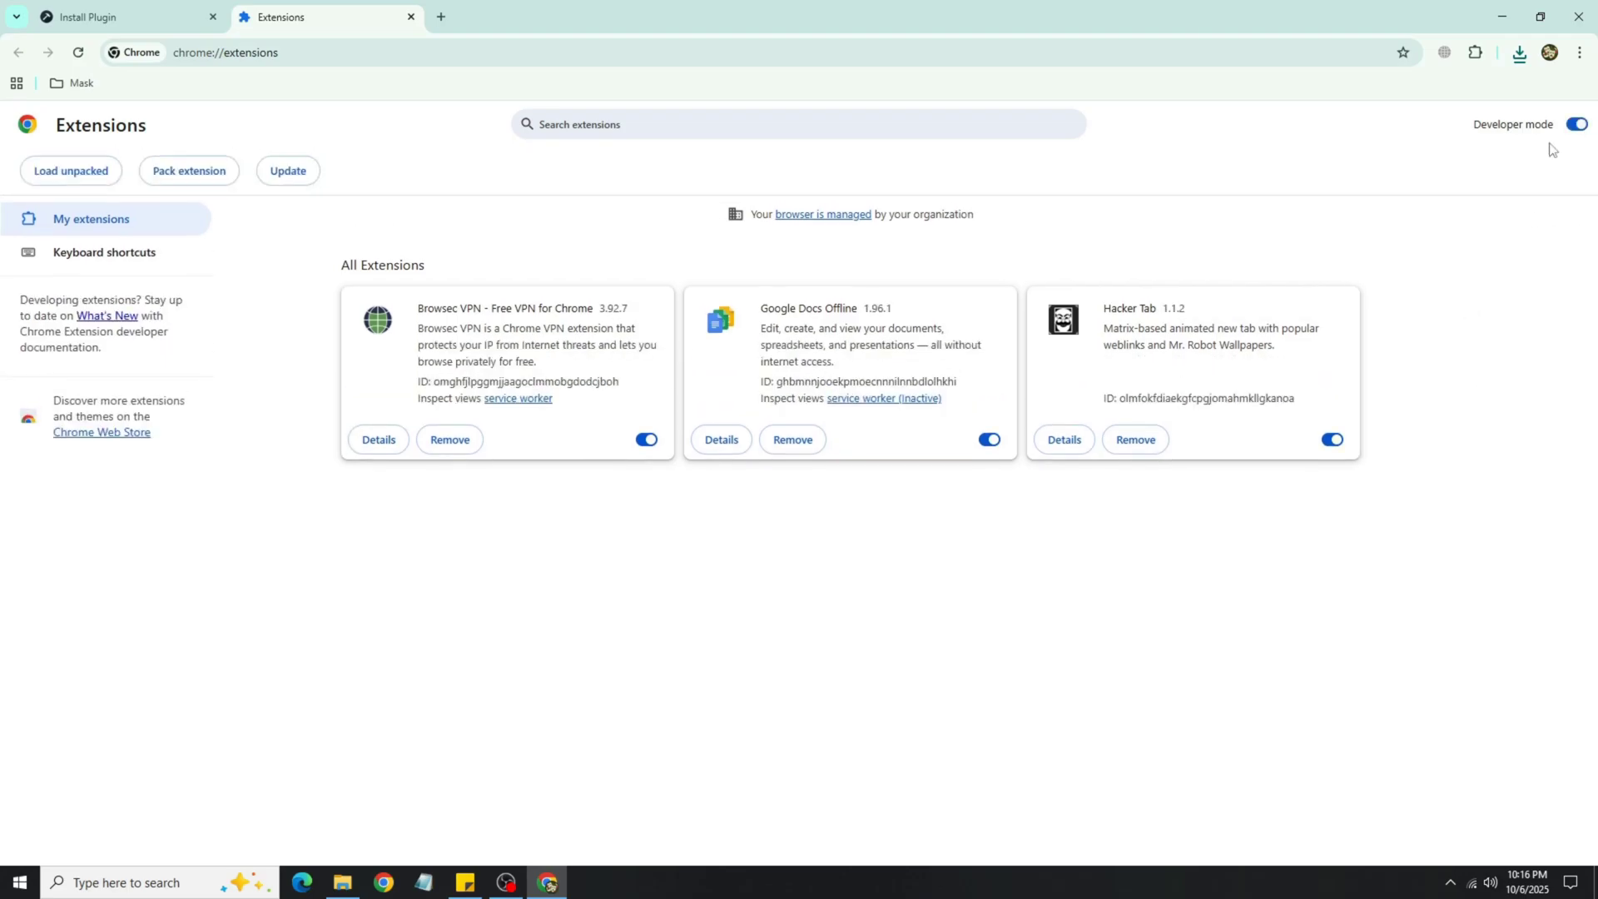
left_click_drag(1489, 128, 1543, 123)
left_click(1539, 267)
left_click(332, 879)
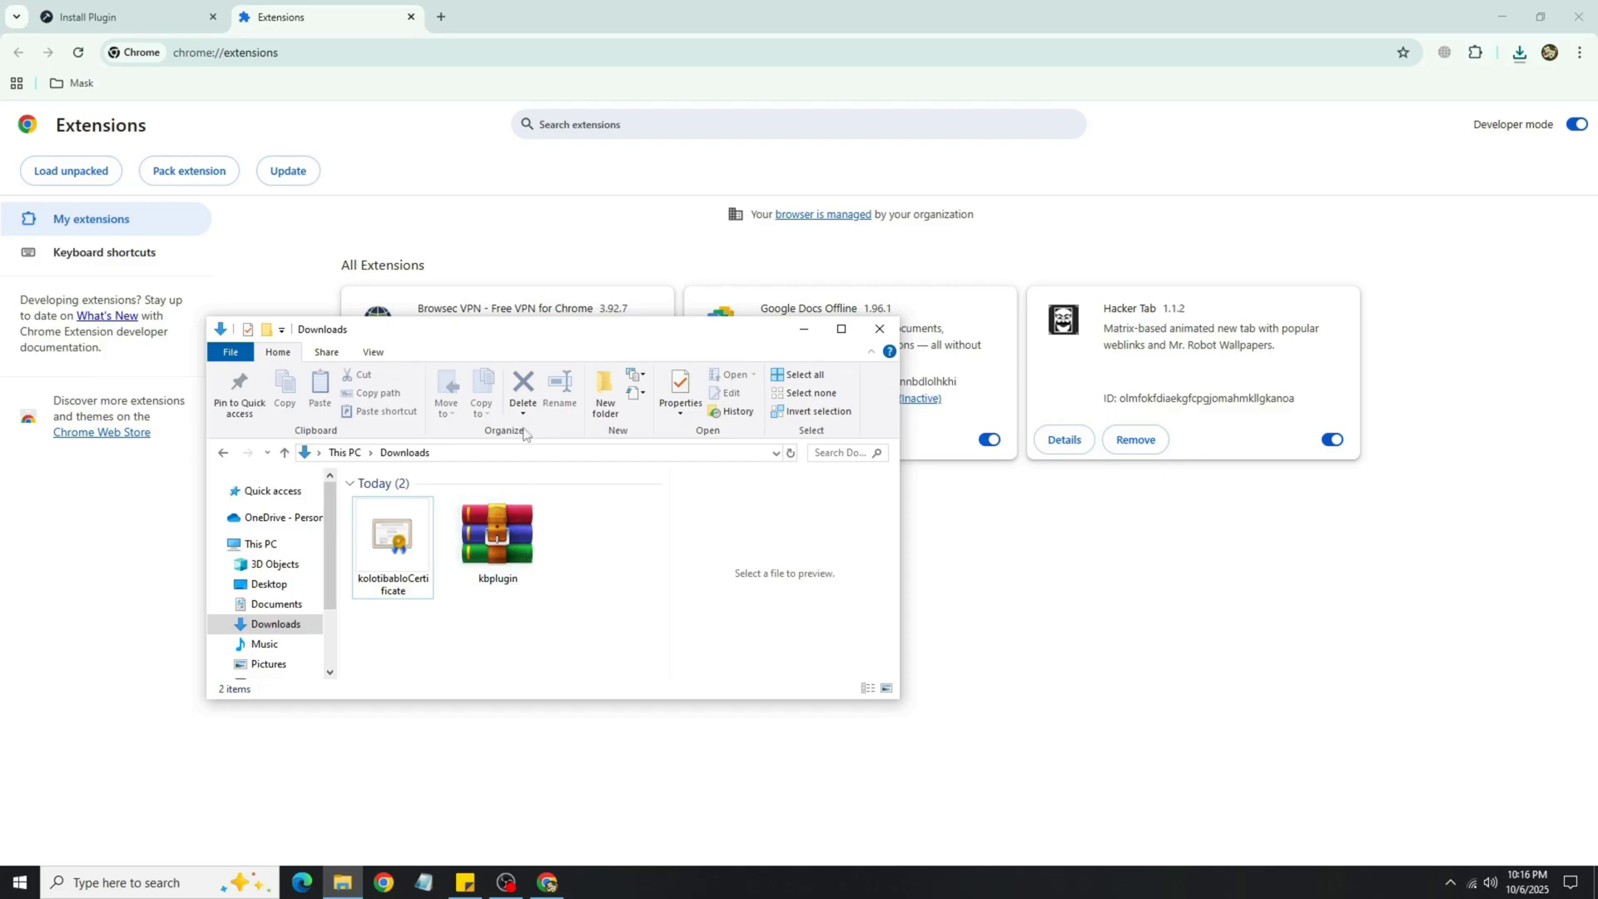
Extract kbplugin.zip with 'Extract files...' into a kbplugin folder, select it, and switch back to Chrome
left_click_drag(526, 341, 522, 278)
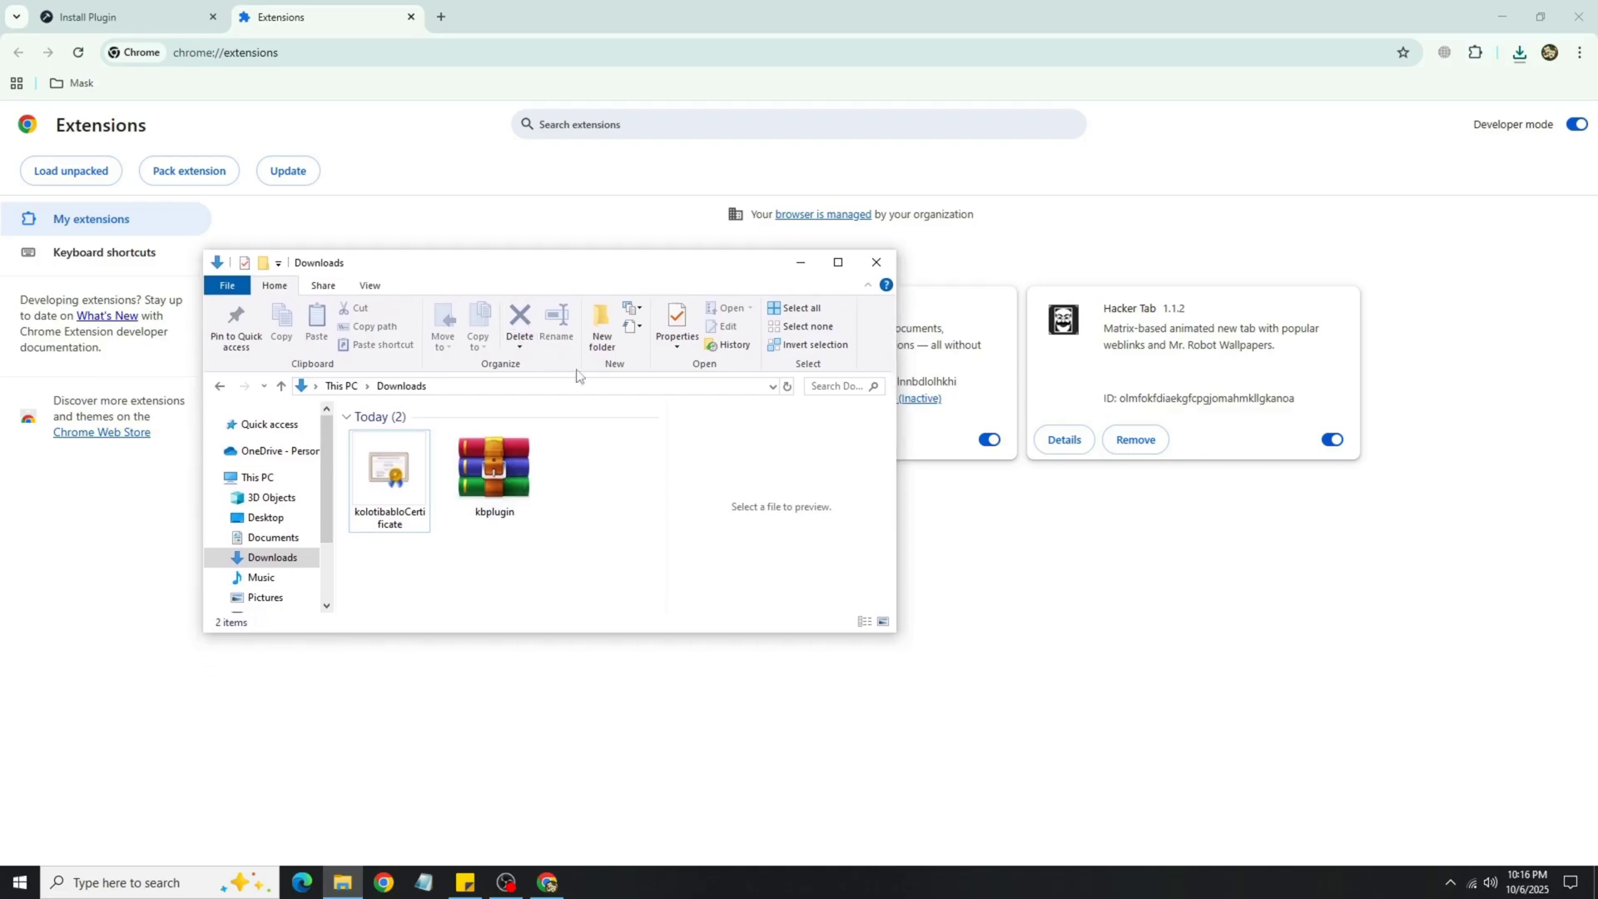
left_click(496, 491)
right_click(496, 491)
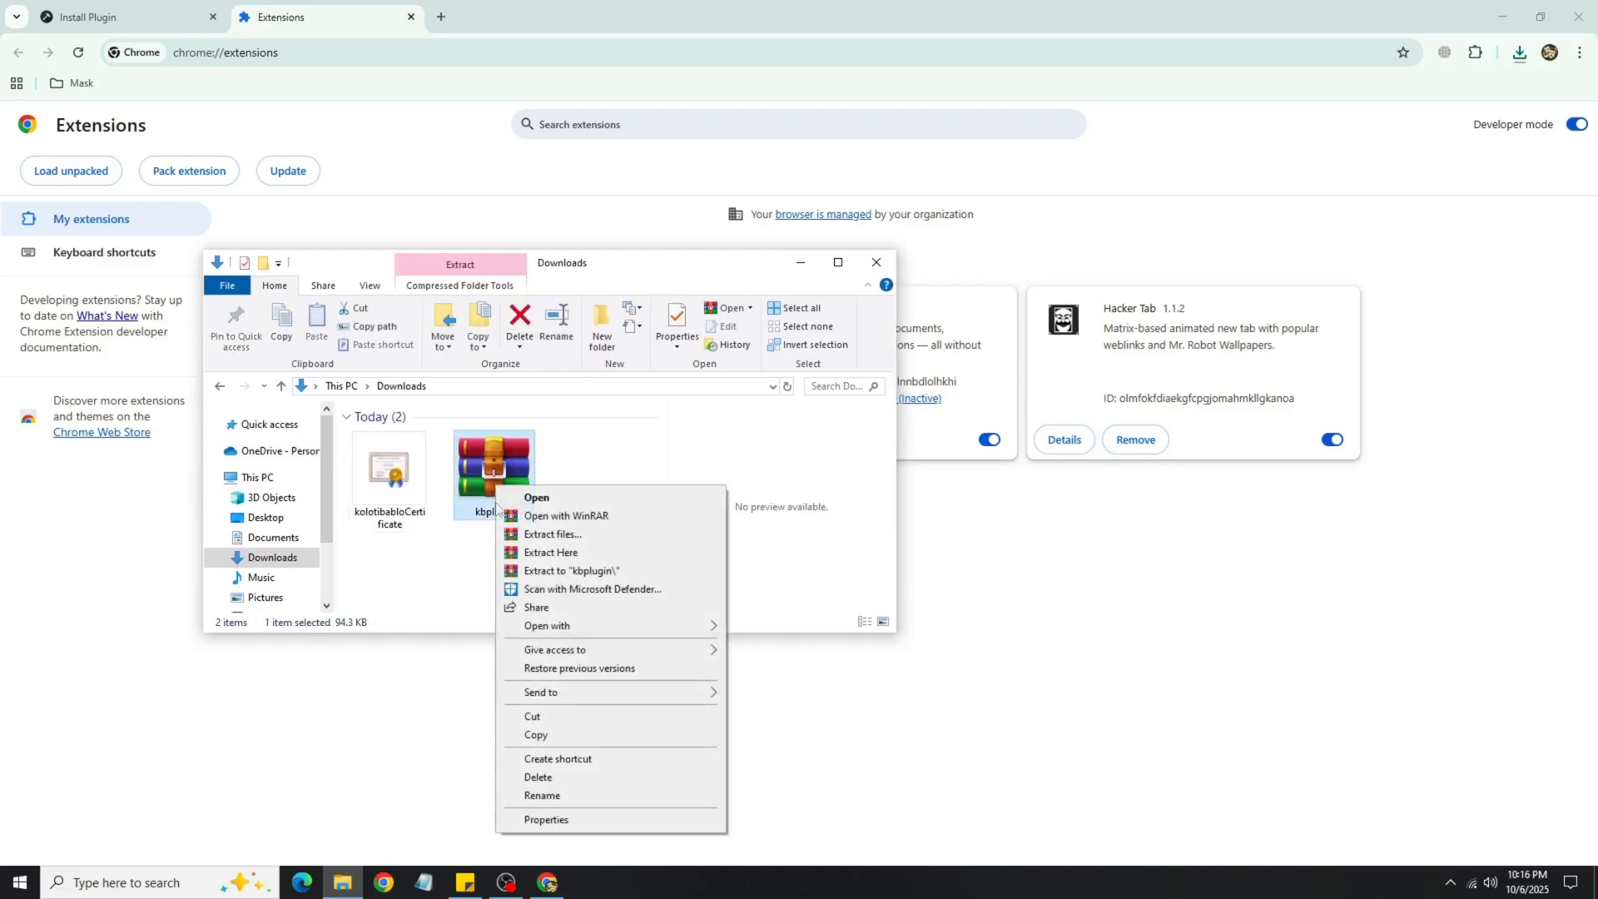
left_click(549, 536)
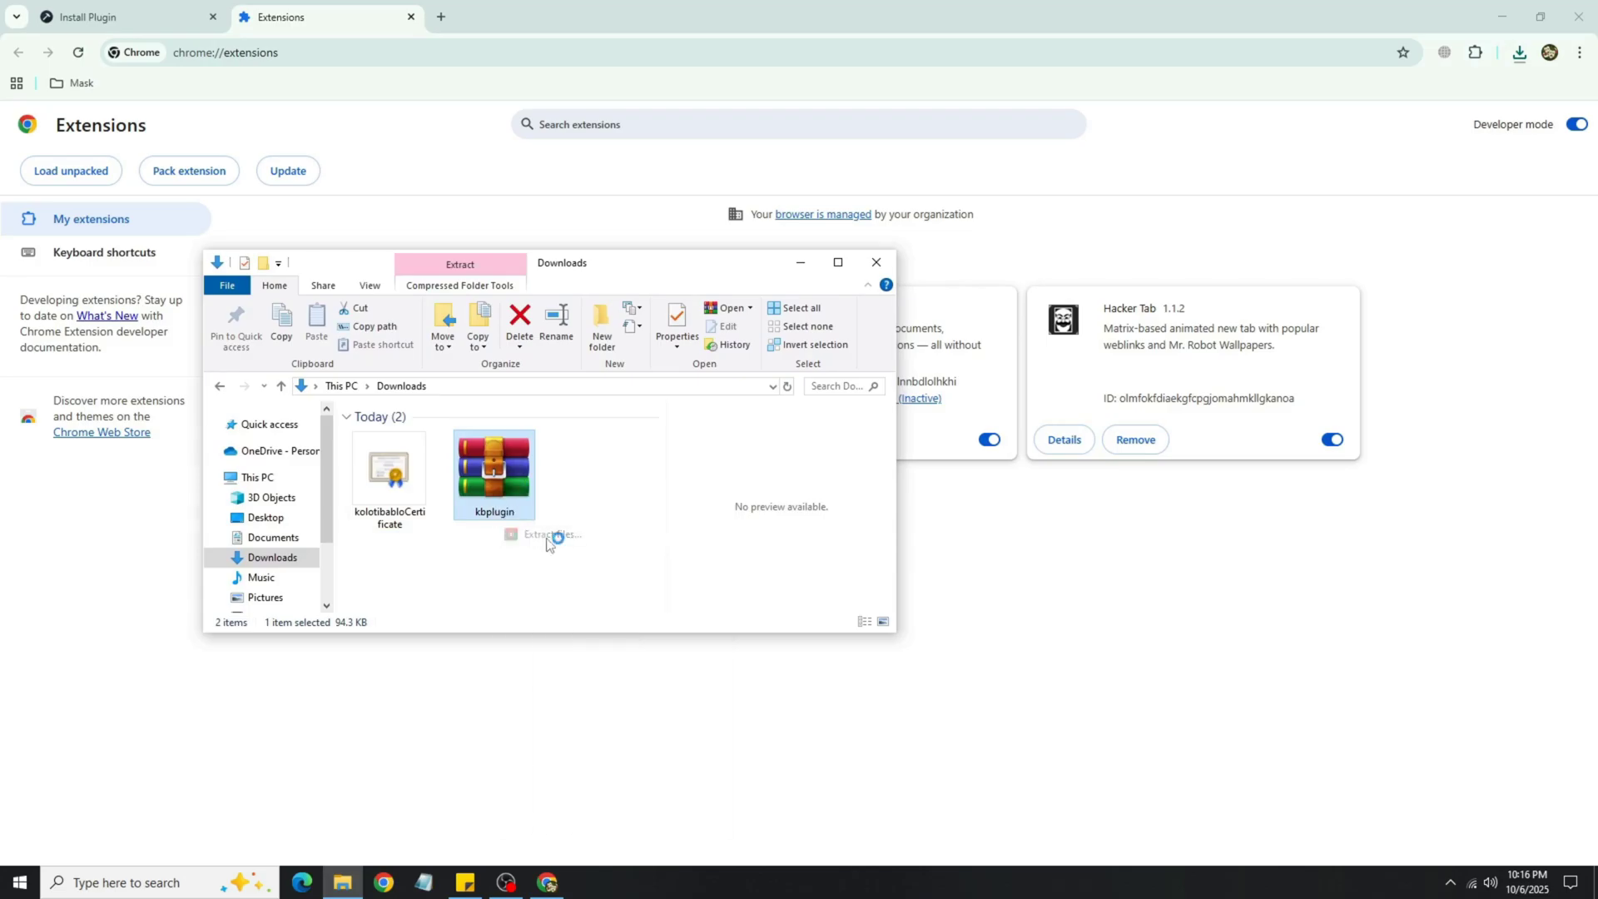
left_click(857, 628)
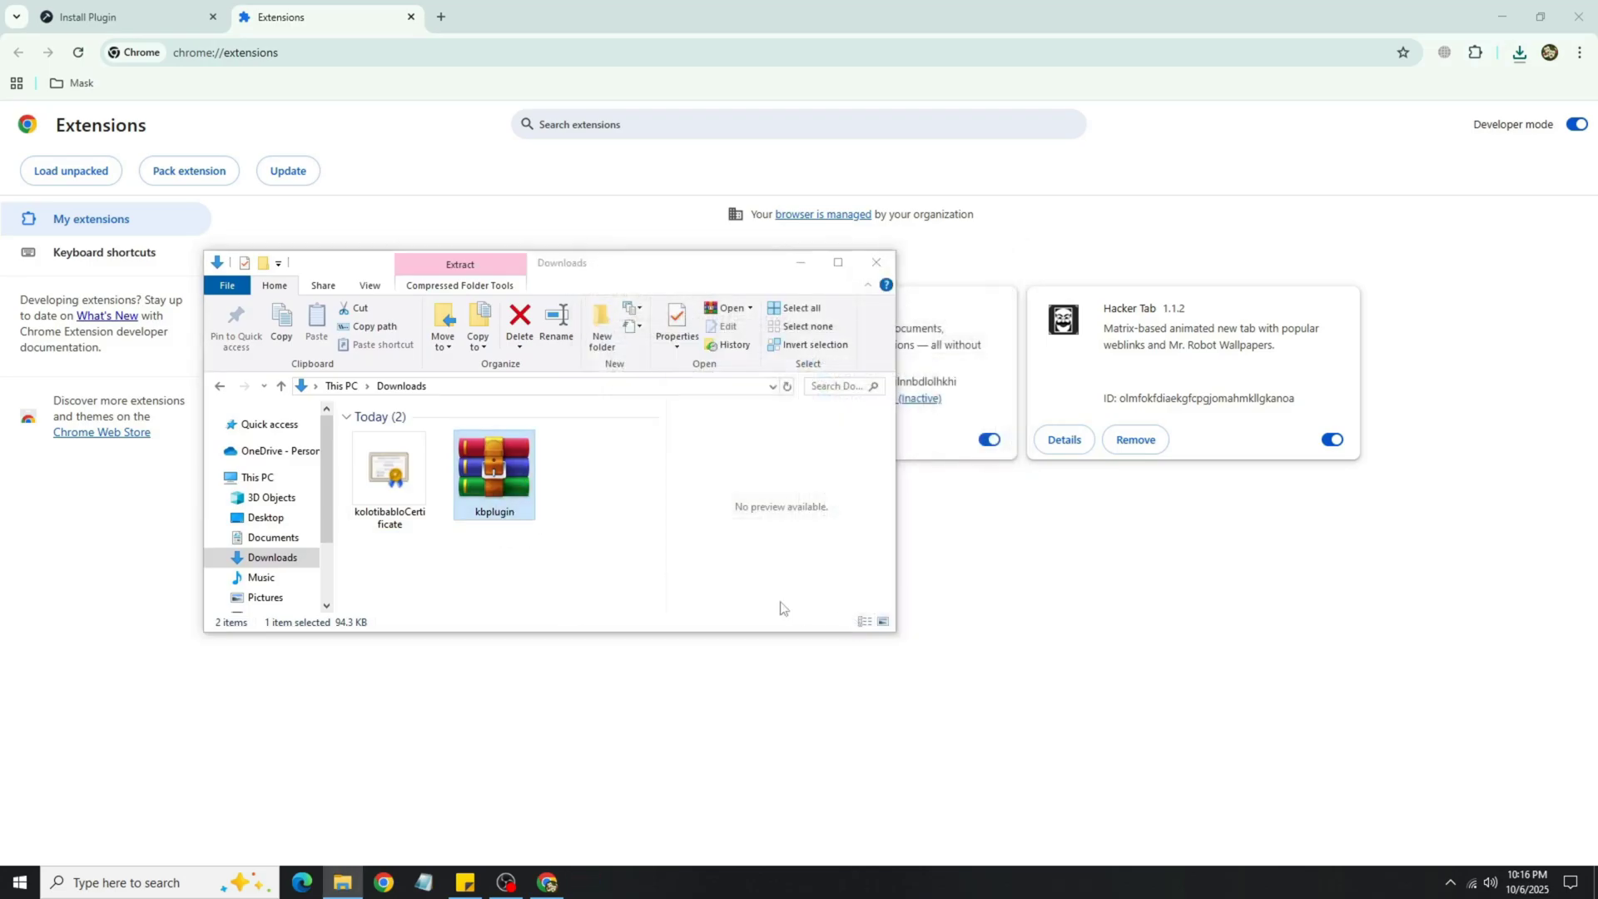
left_click_drag(892, 637, 1138, 753)
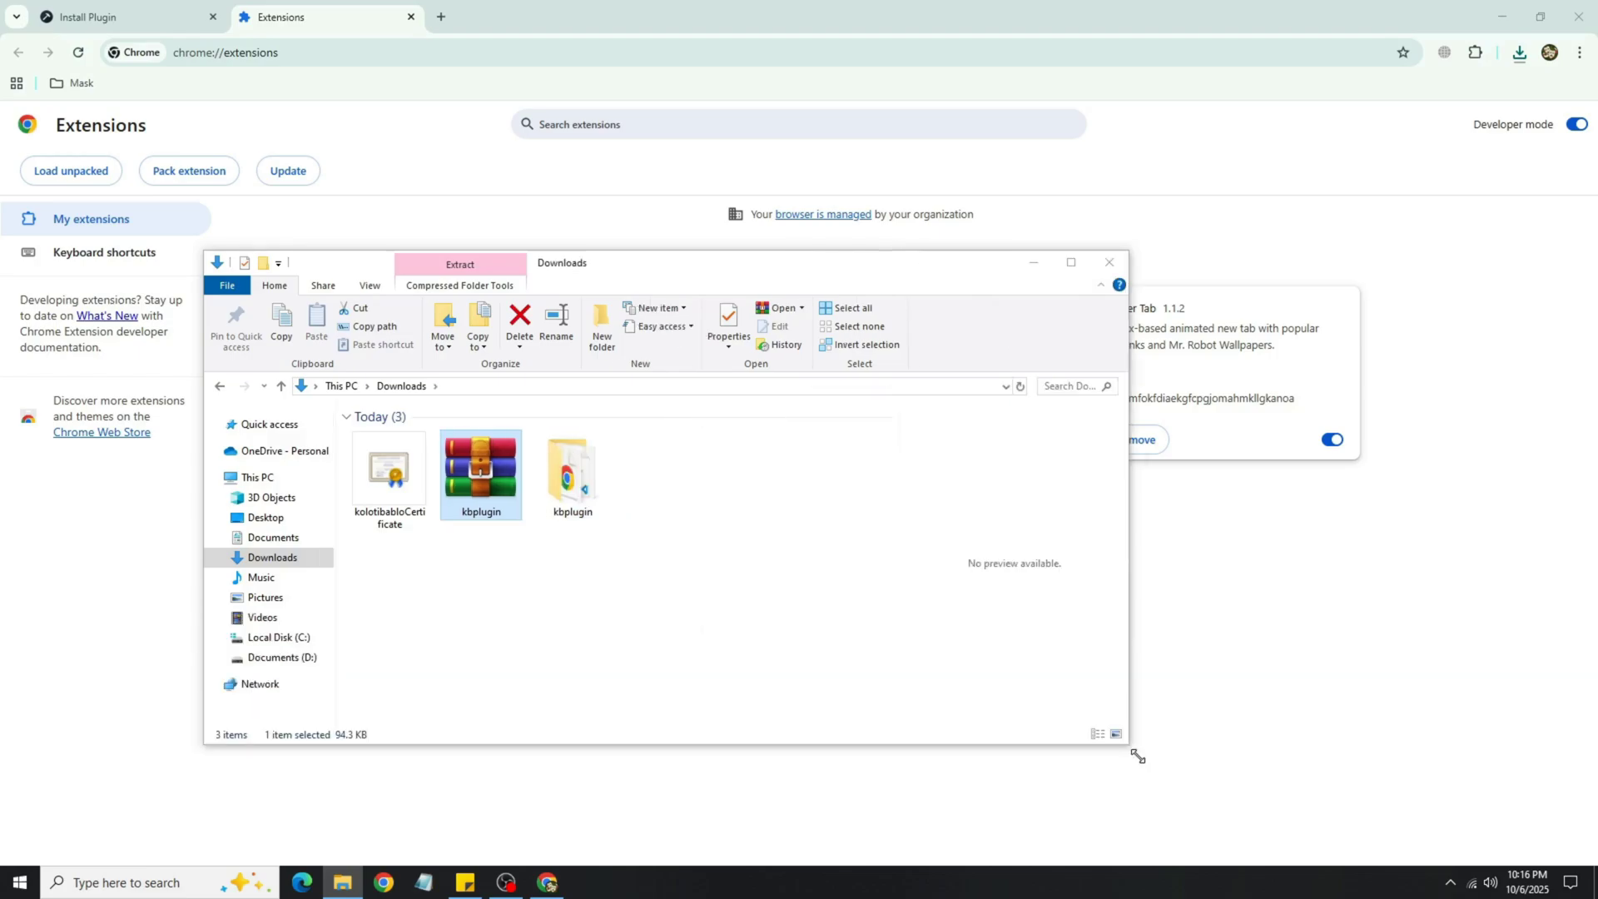
left_click(667, 581)
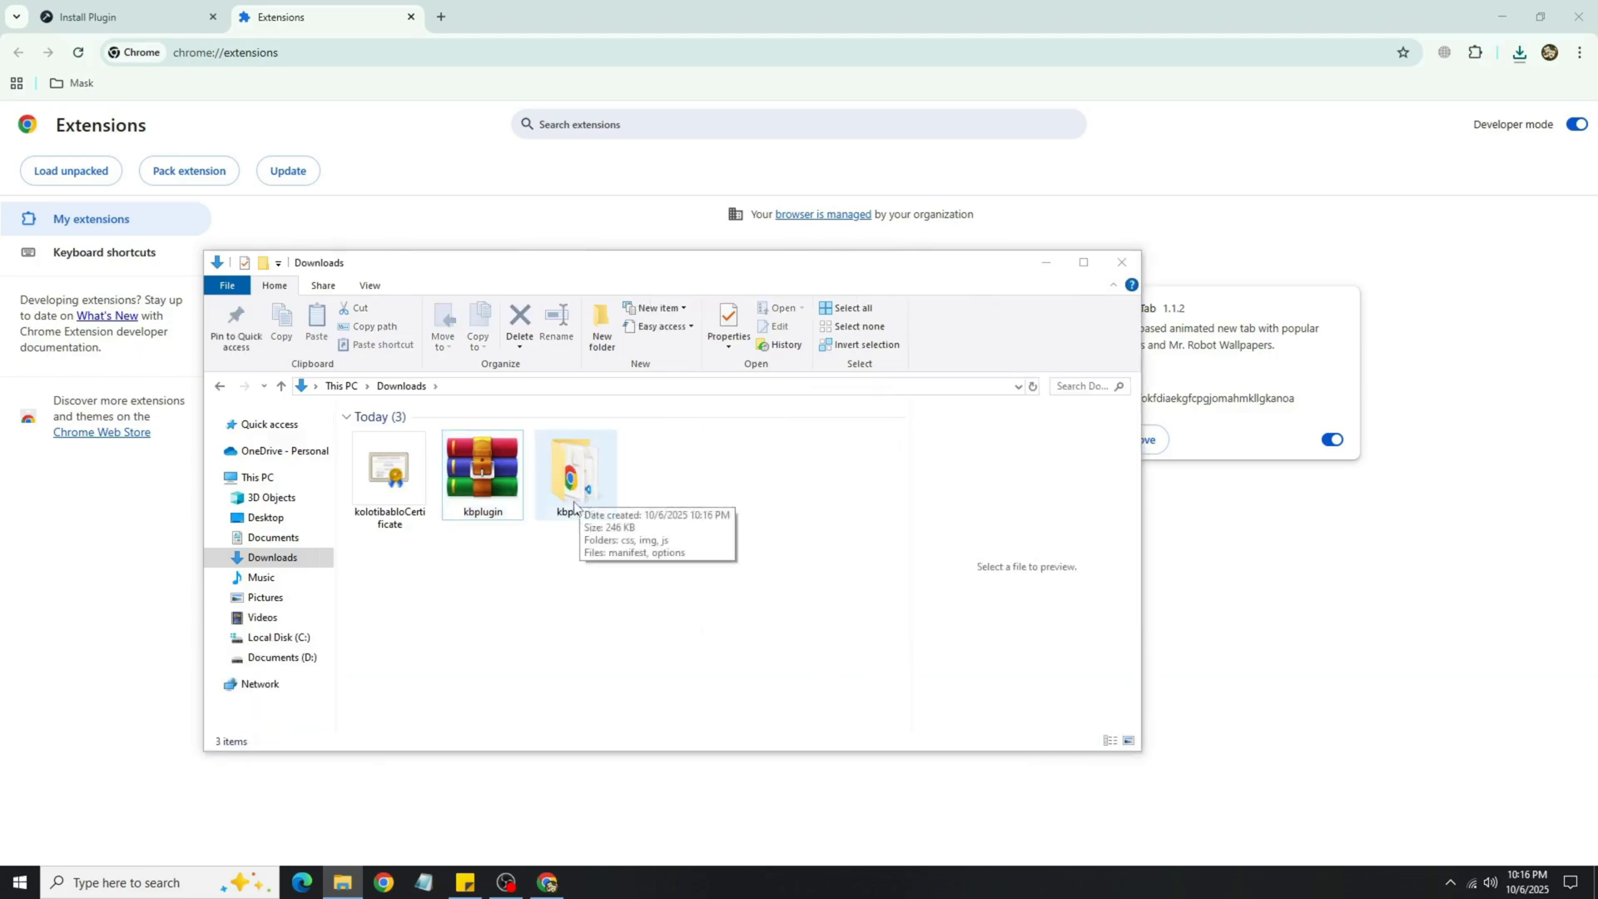
left_click(589, 490)
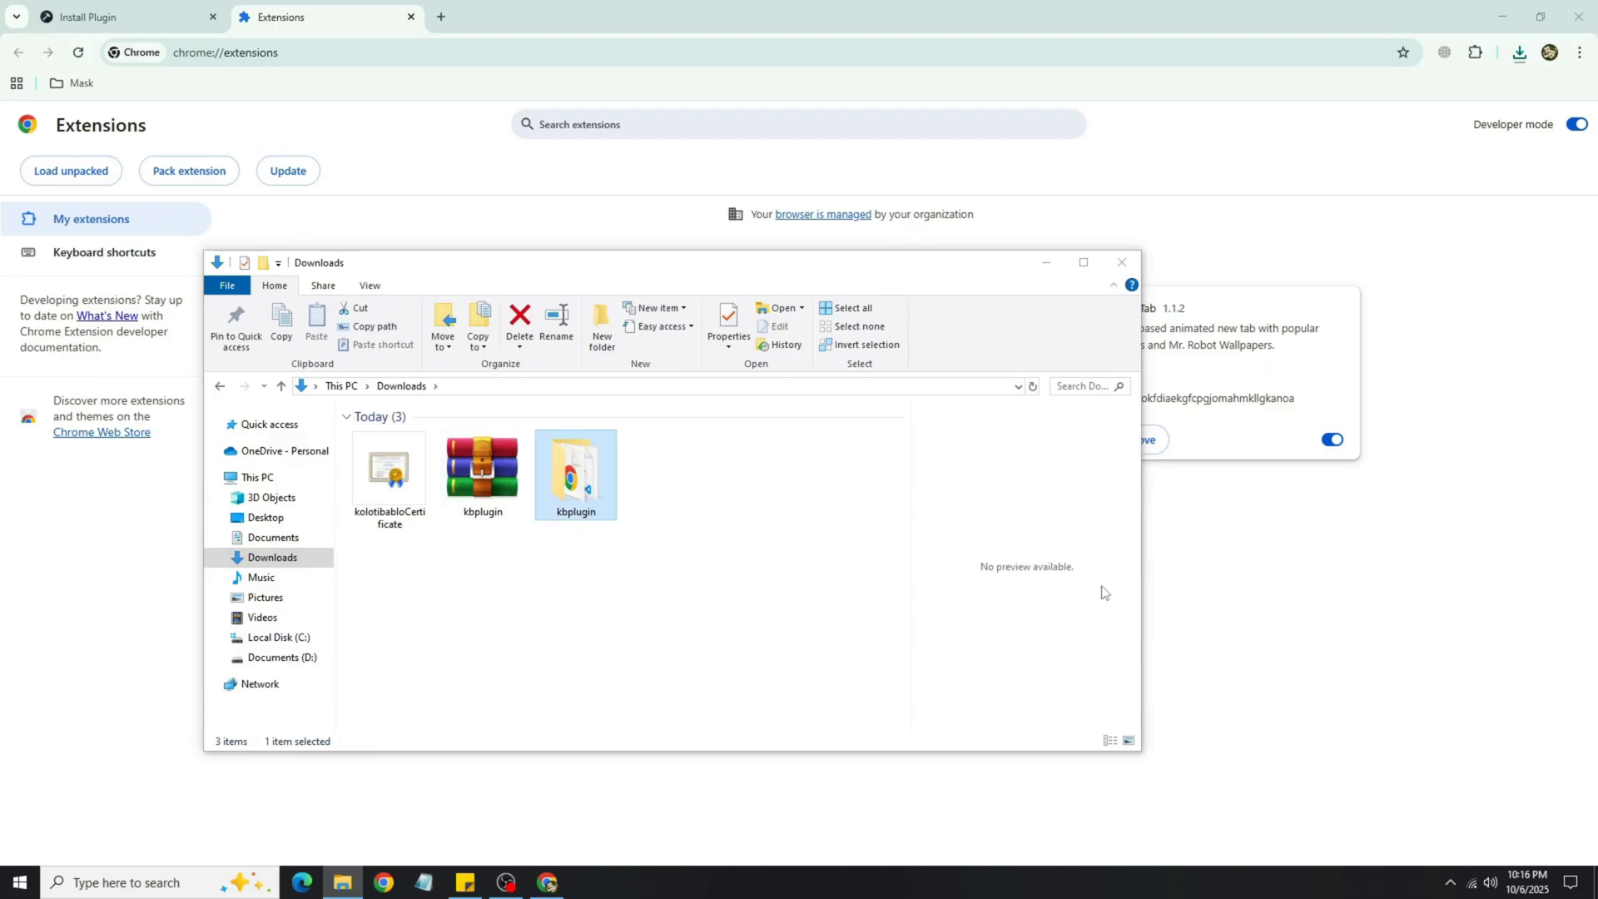
left_click(1216, 594)
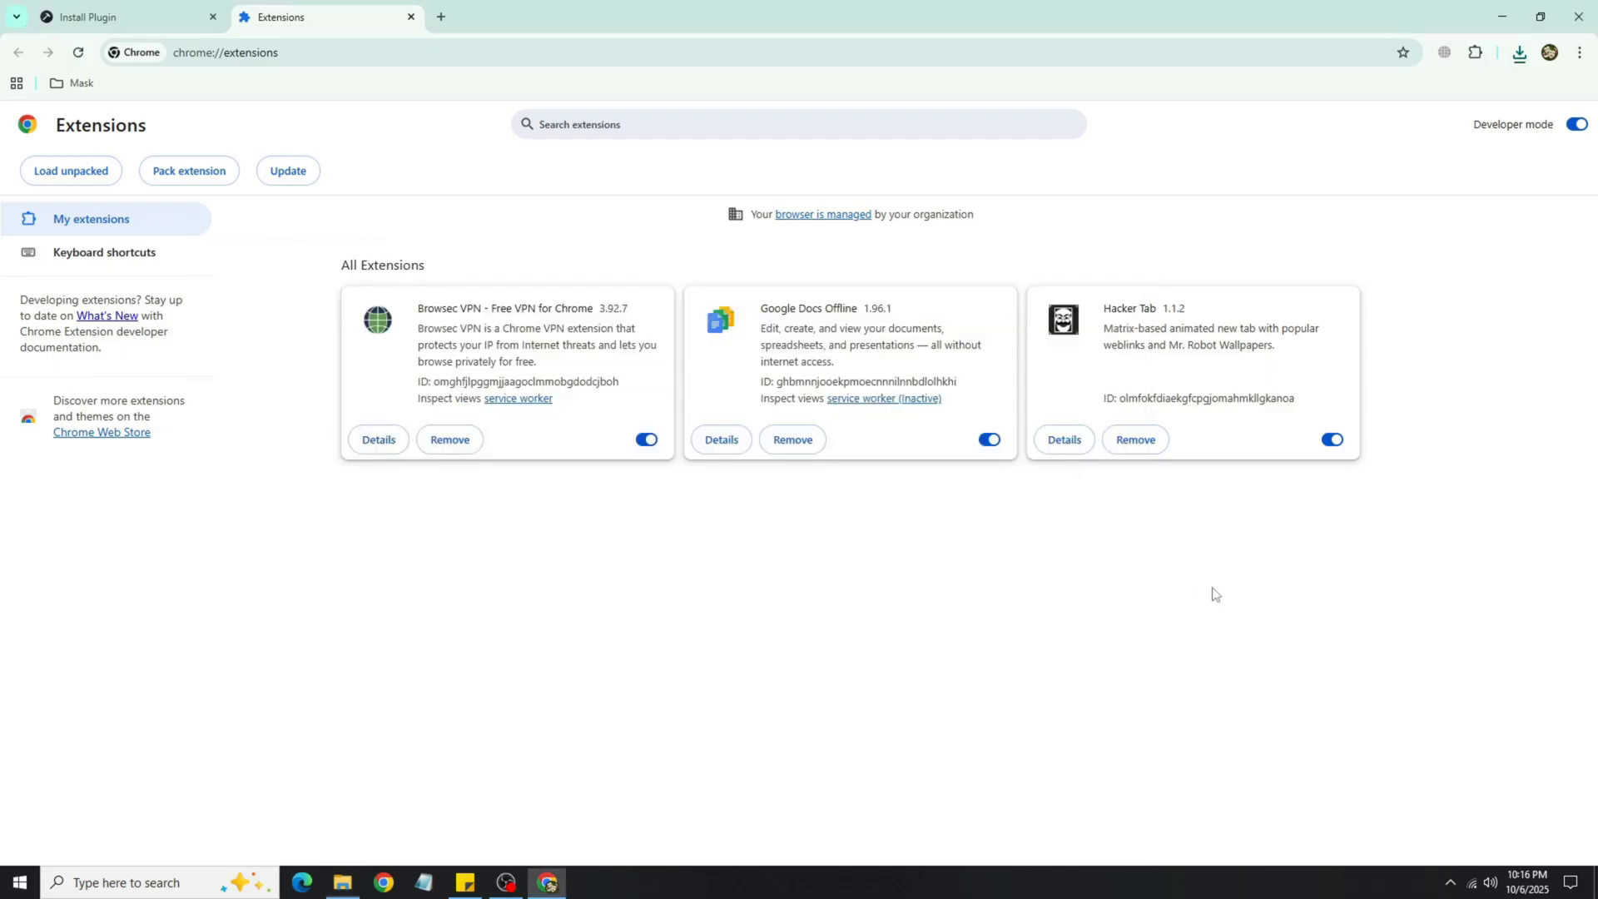
Load Downloads\kbplugin as an unpacked extension, reload Kolotibablo bot 3.33, and return to Install Plugin
left_click(49, 179)
left_click(48, 179)
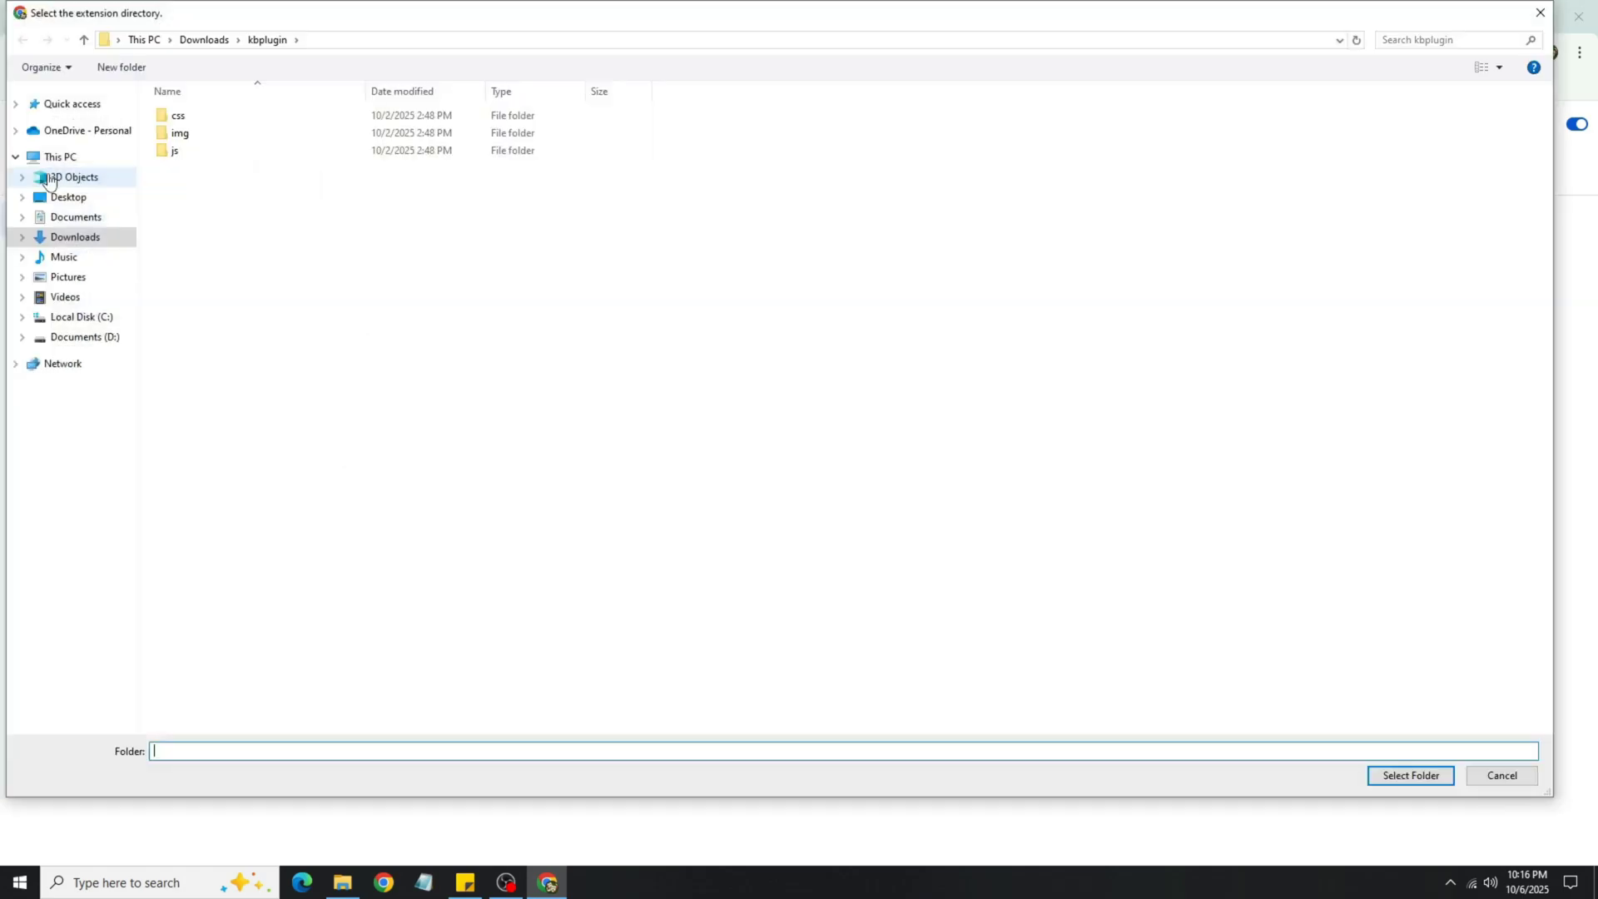
left_click(71, 239)
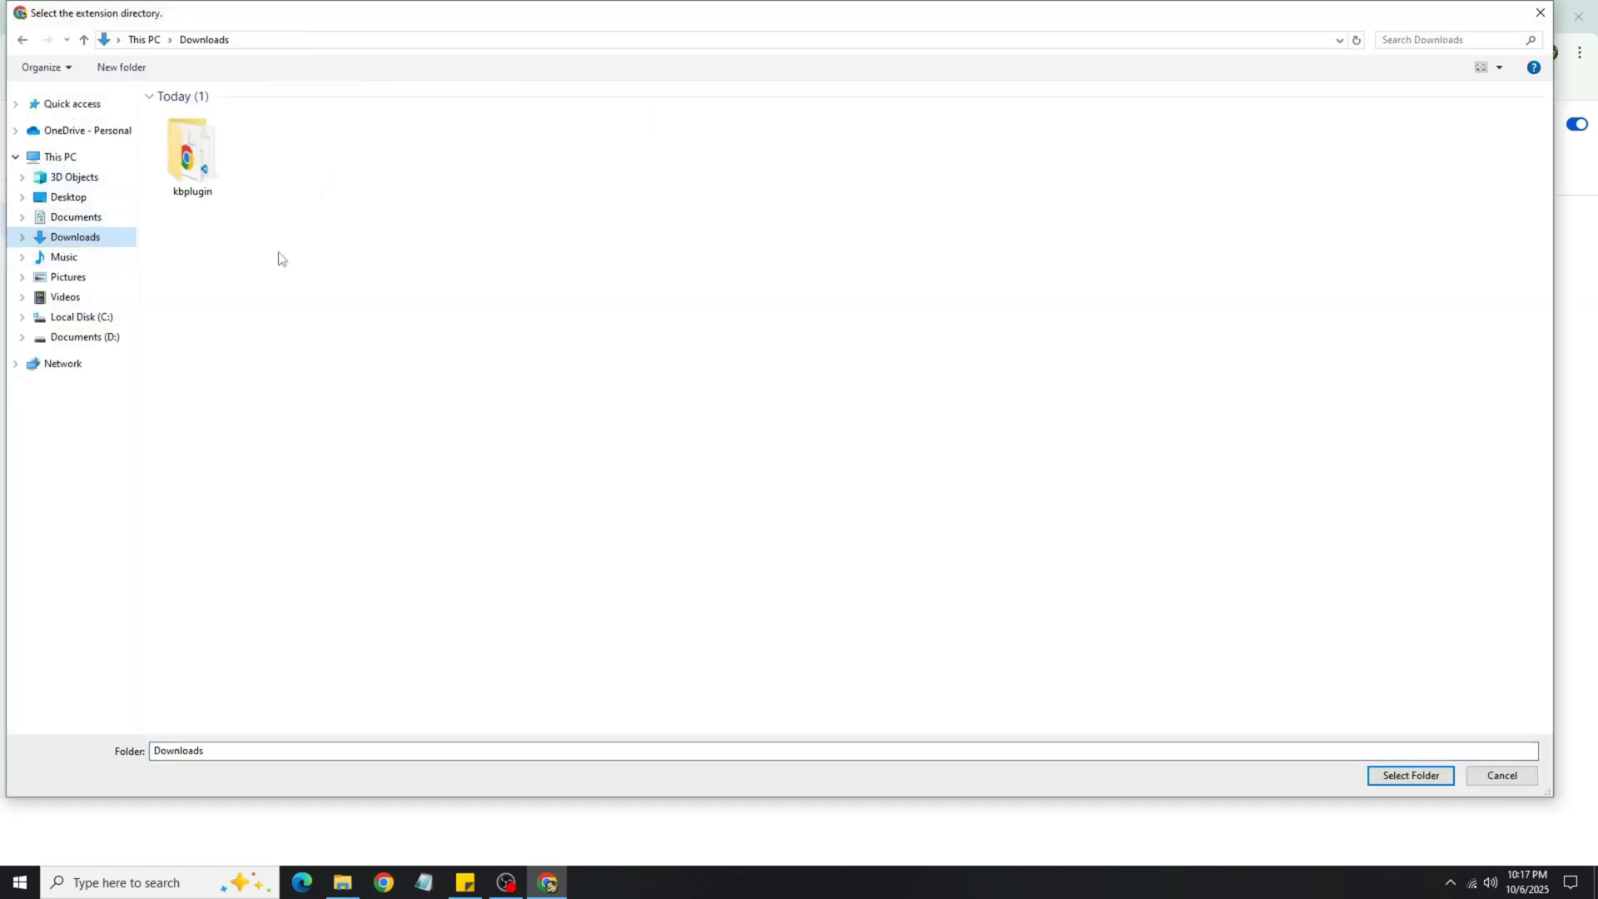
left_click(190, 179)
left_click(1410, 774)
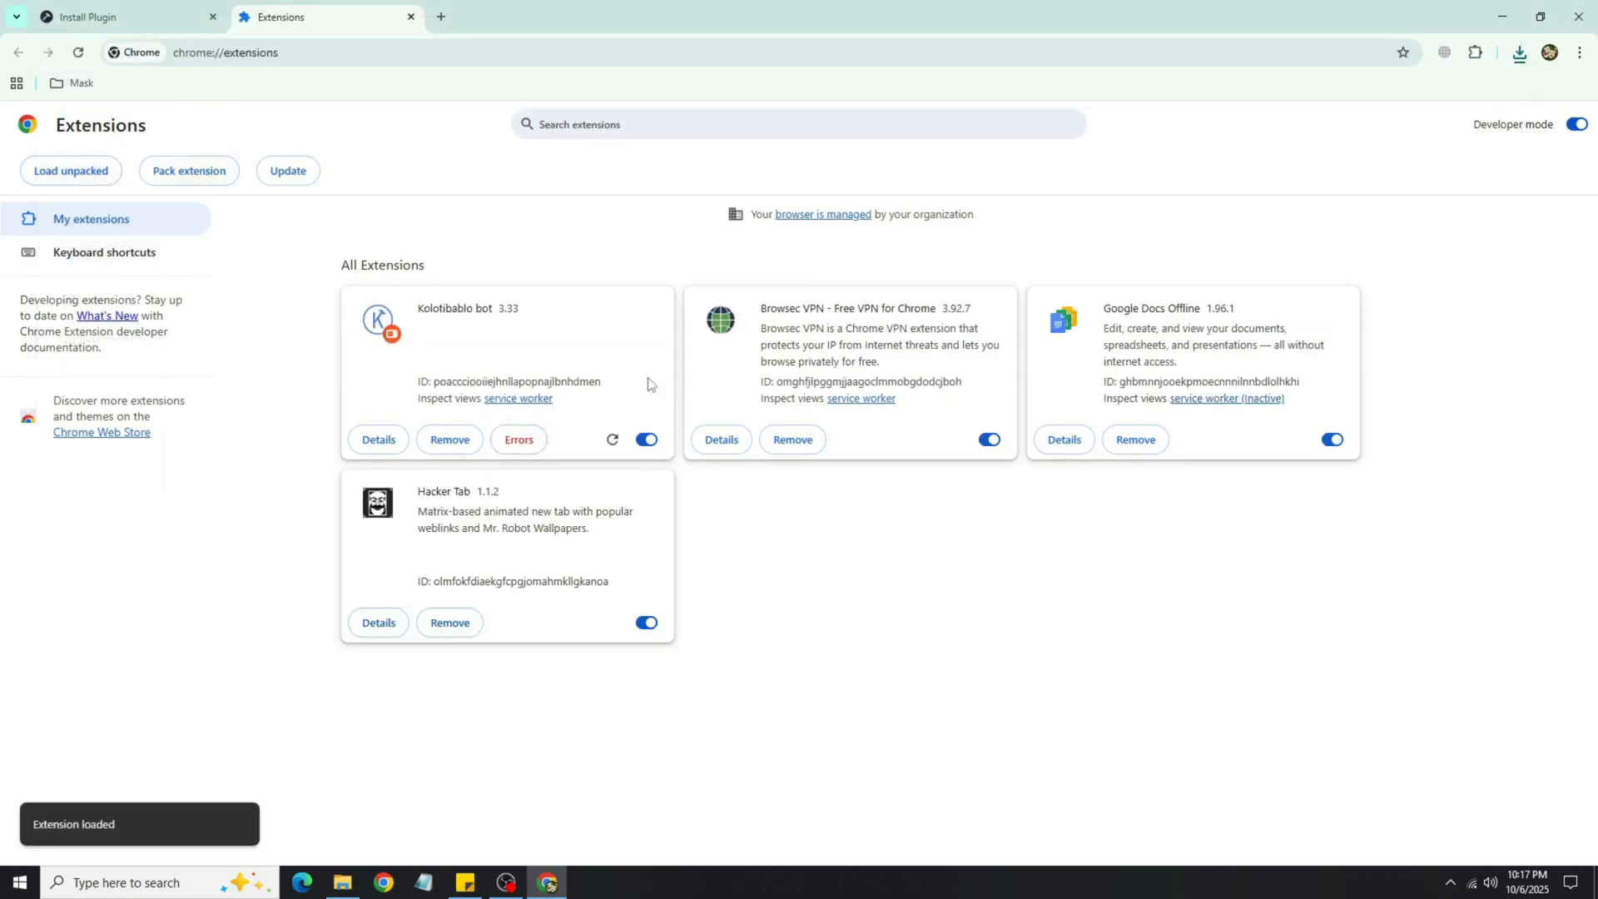
left_click(611, 441)
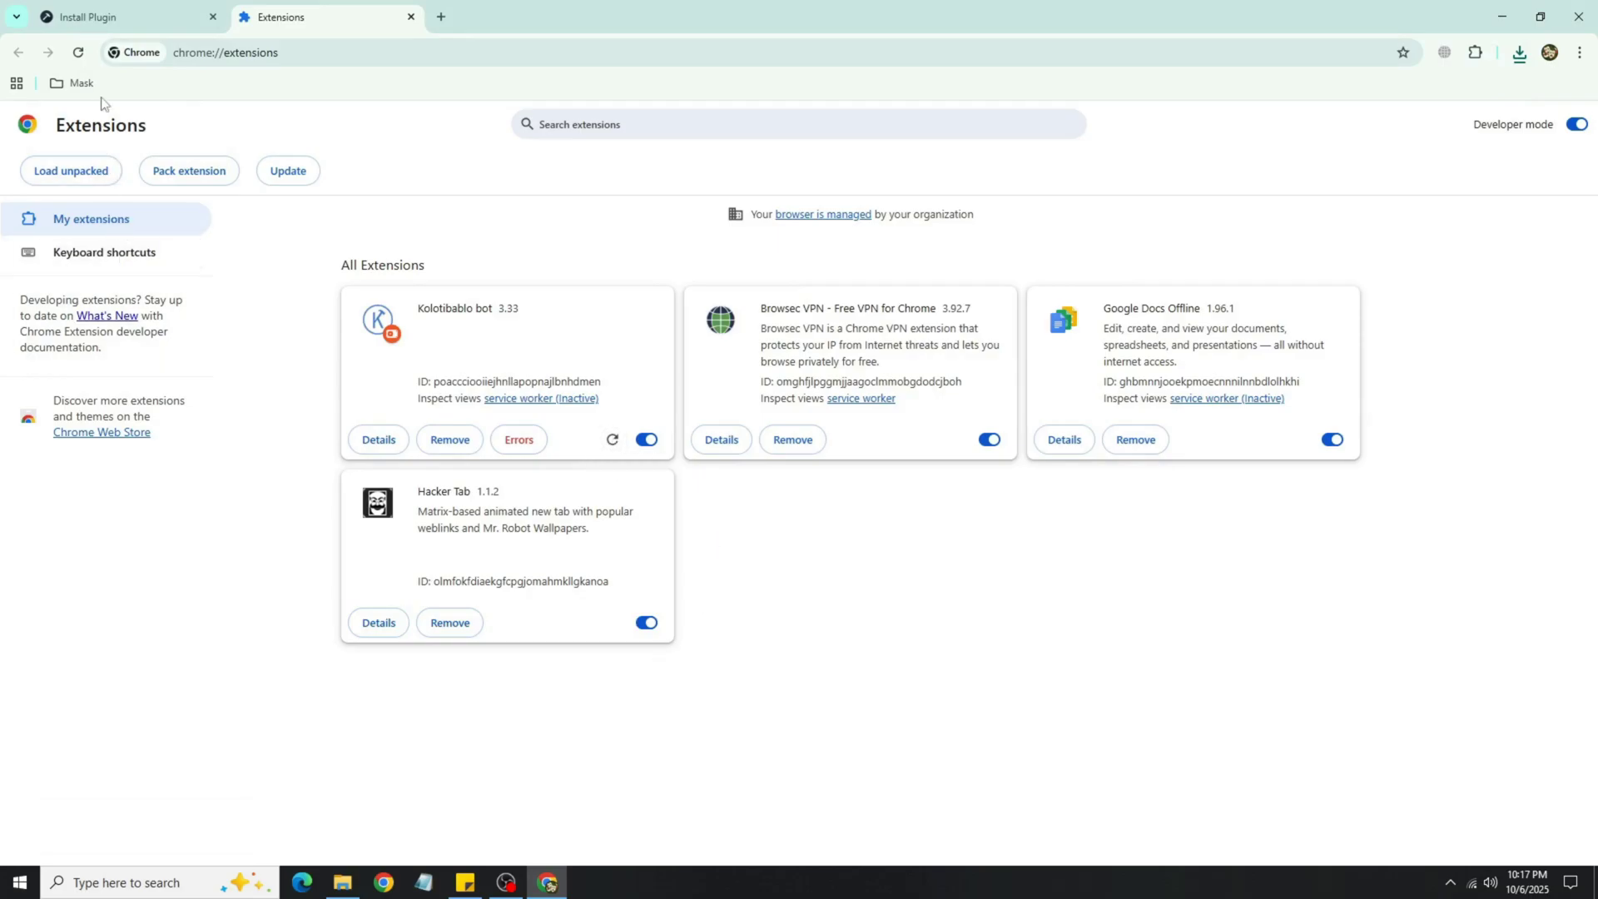
left_click(112, 17)
left_click(1428, 190)
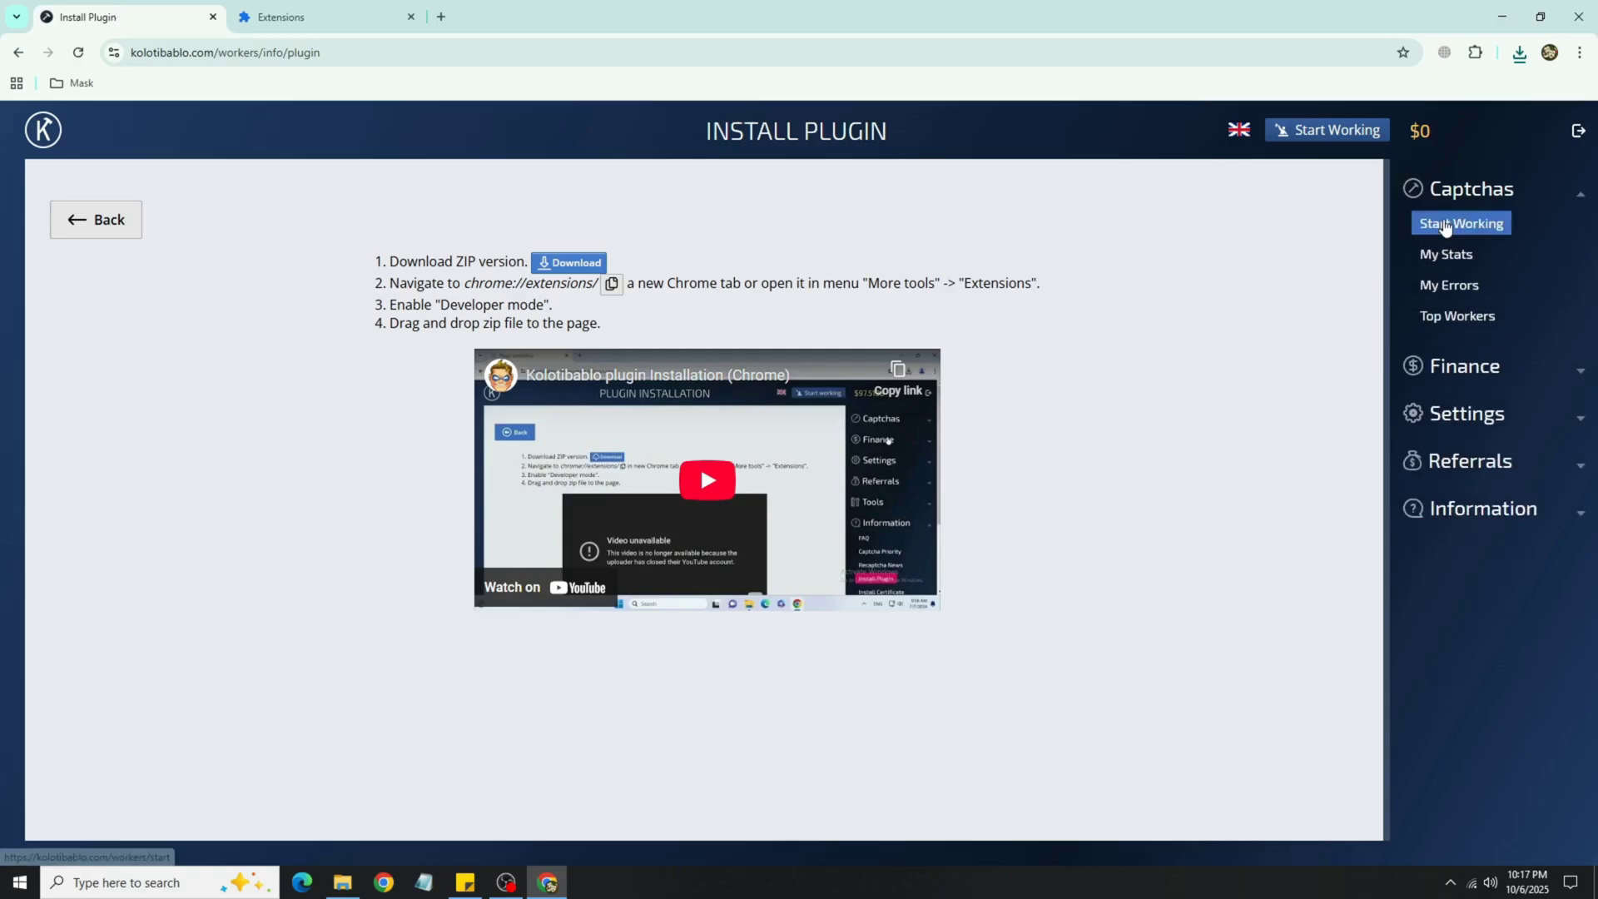
Open Start Working and scroll through the captcha cards to review their status and toggles
left_click(1458, 223)
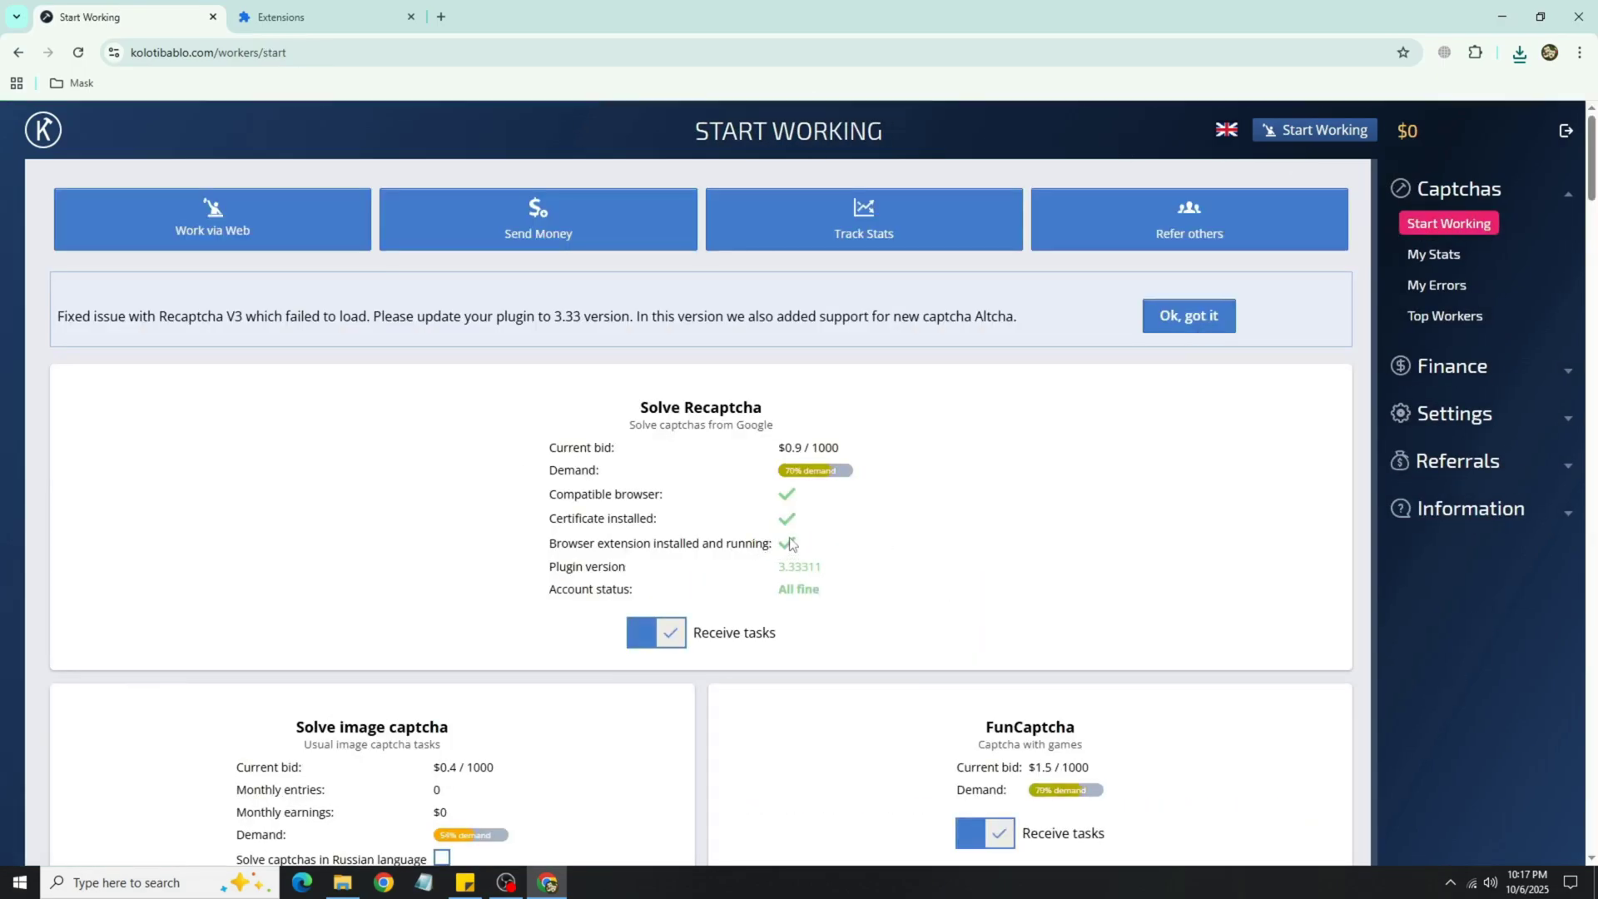
scroll(789, 500, "down", 6)
scroll(783, 532, "up", 3)
scroll(769, 527, "up", 3)
scroll(788, 524, "down", 8)
scroll(848, 492, "down", 3)
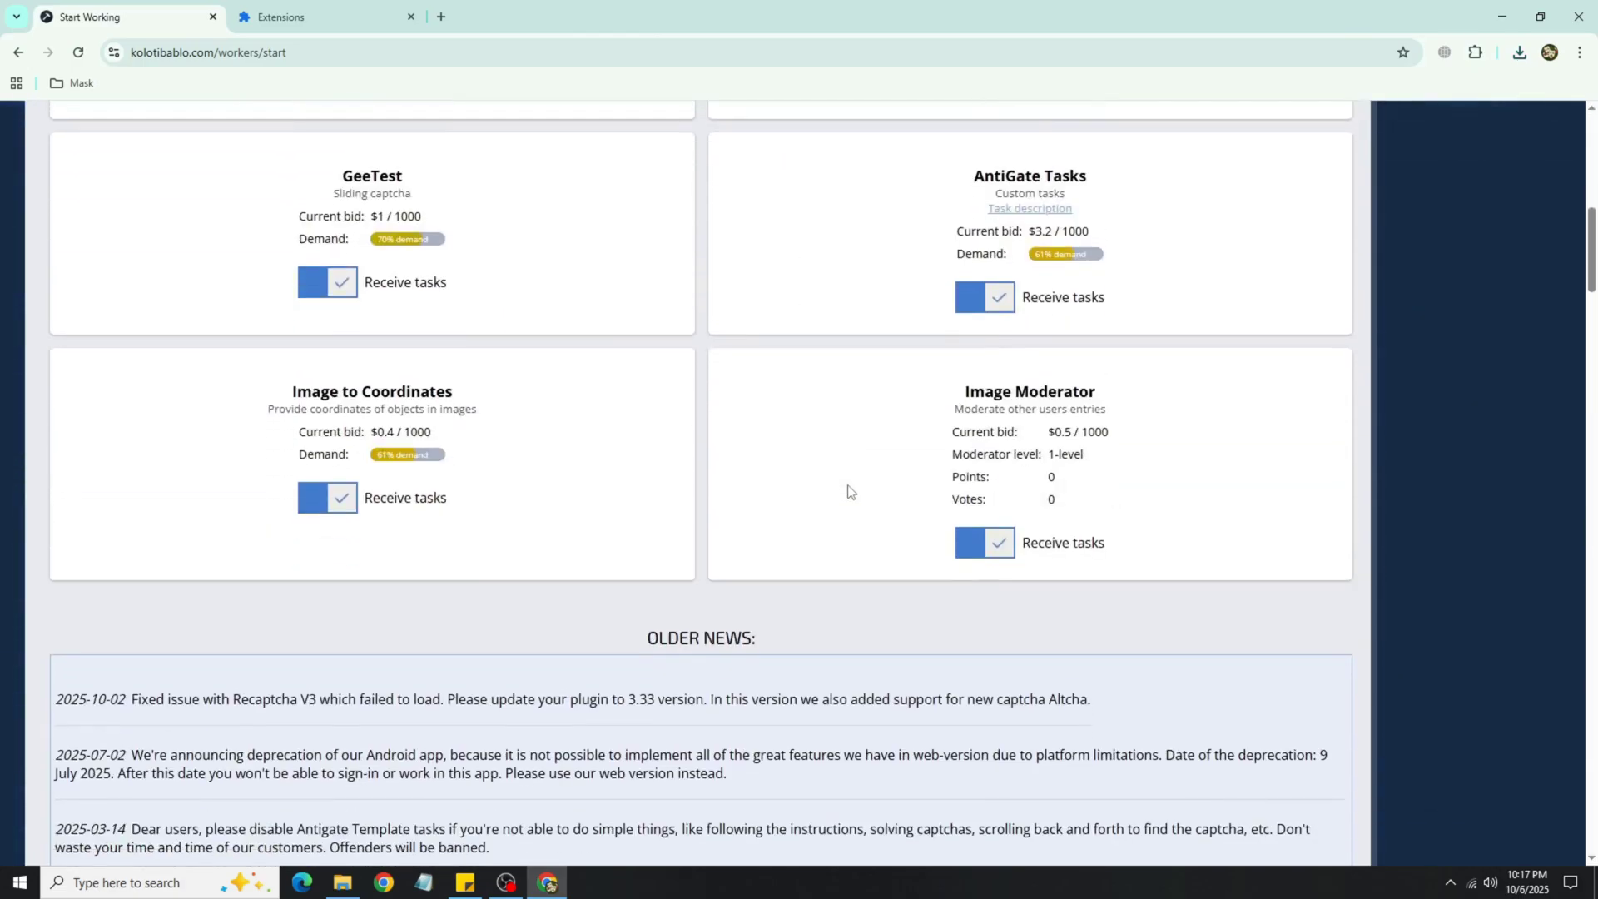
scroll(848, 492, "up", 3)
scroll(816, 424, "up", 7)
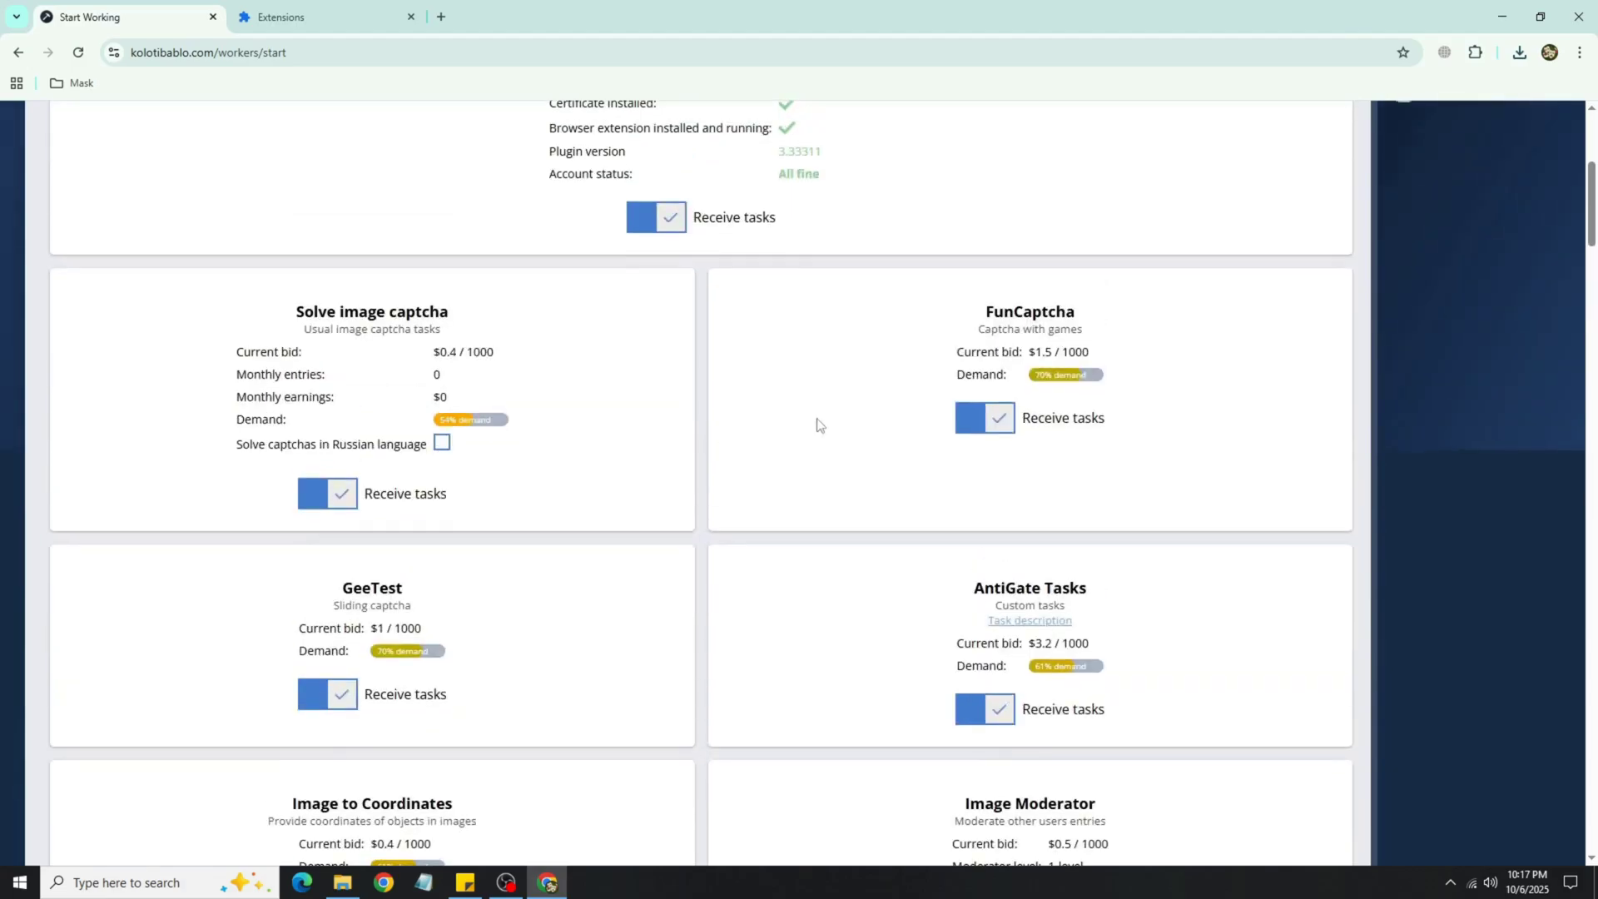
scroll(706, 467, "down", 1)
scroll(706, 467, "down", 6)
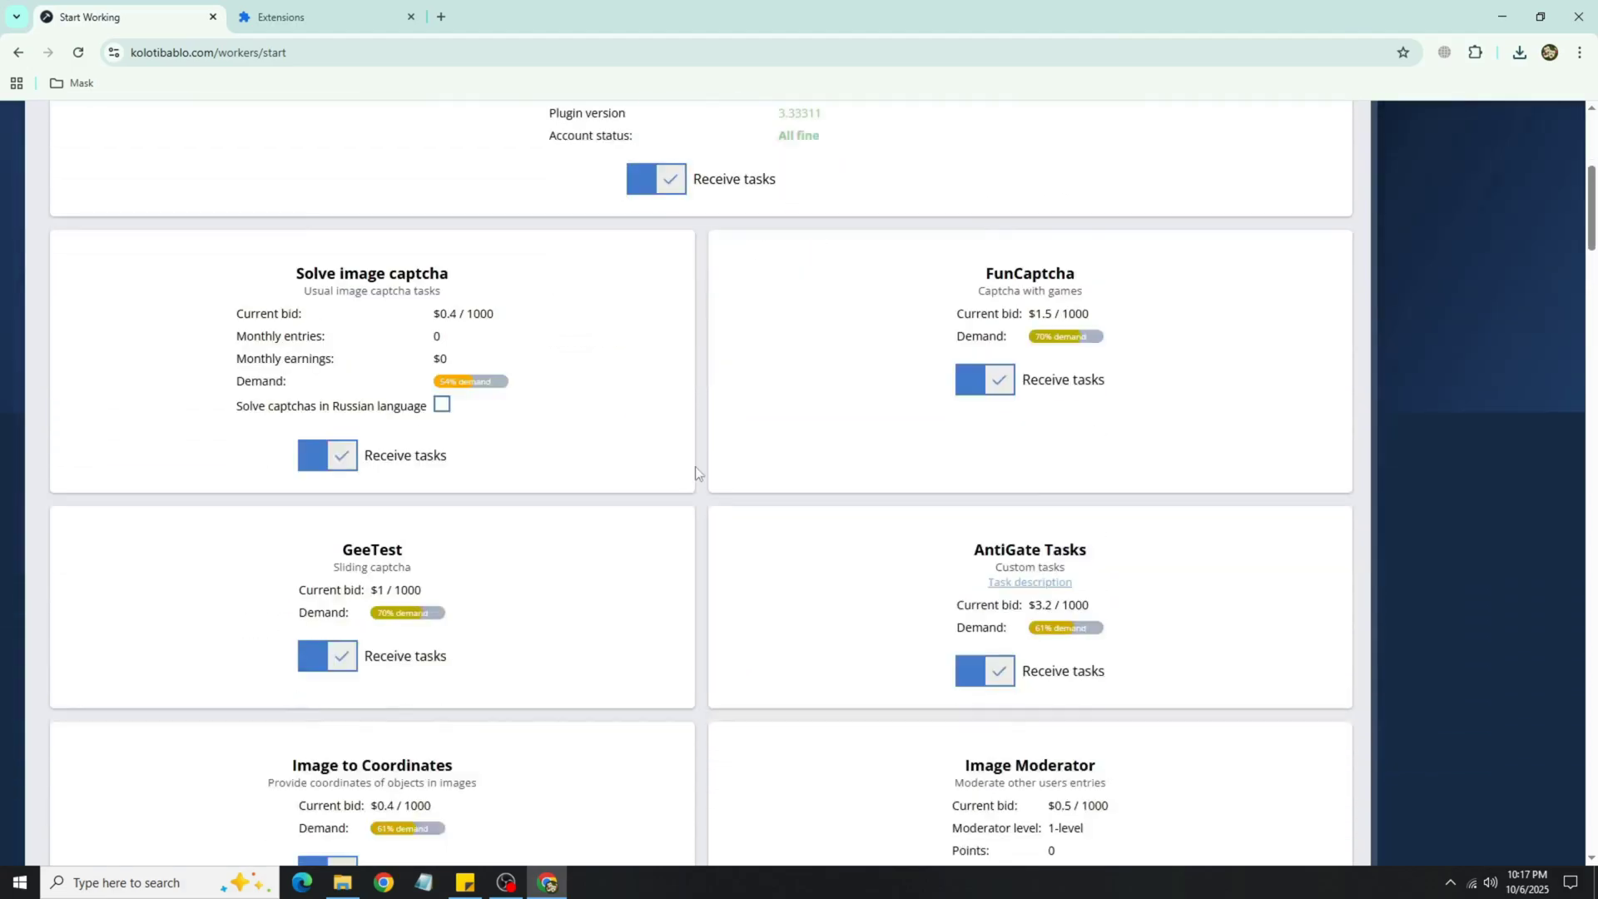
scroll(660, 474, "up", 2)
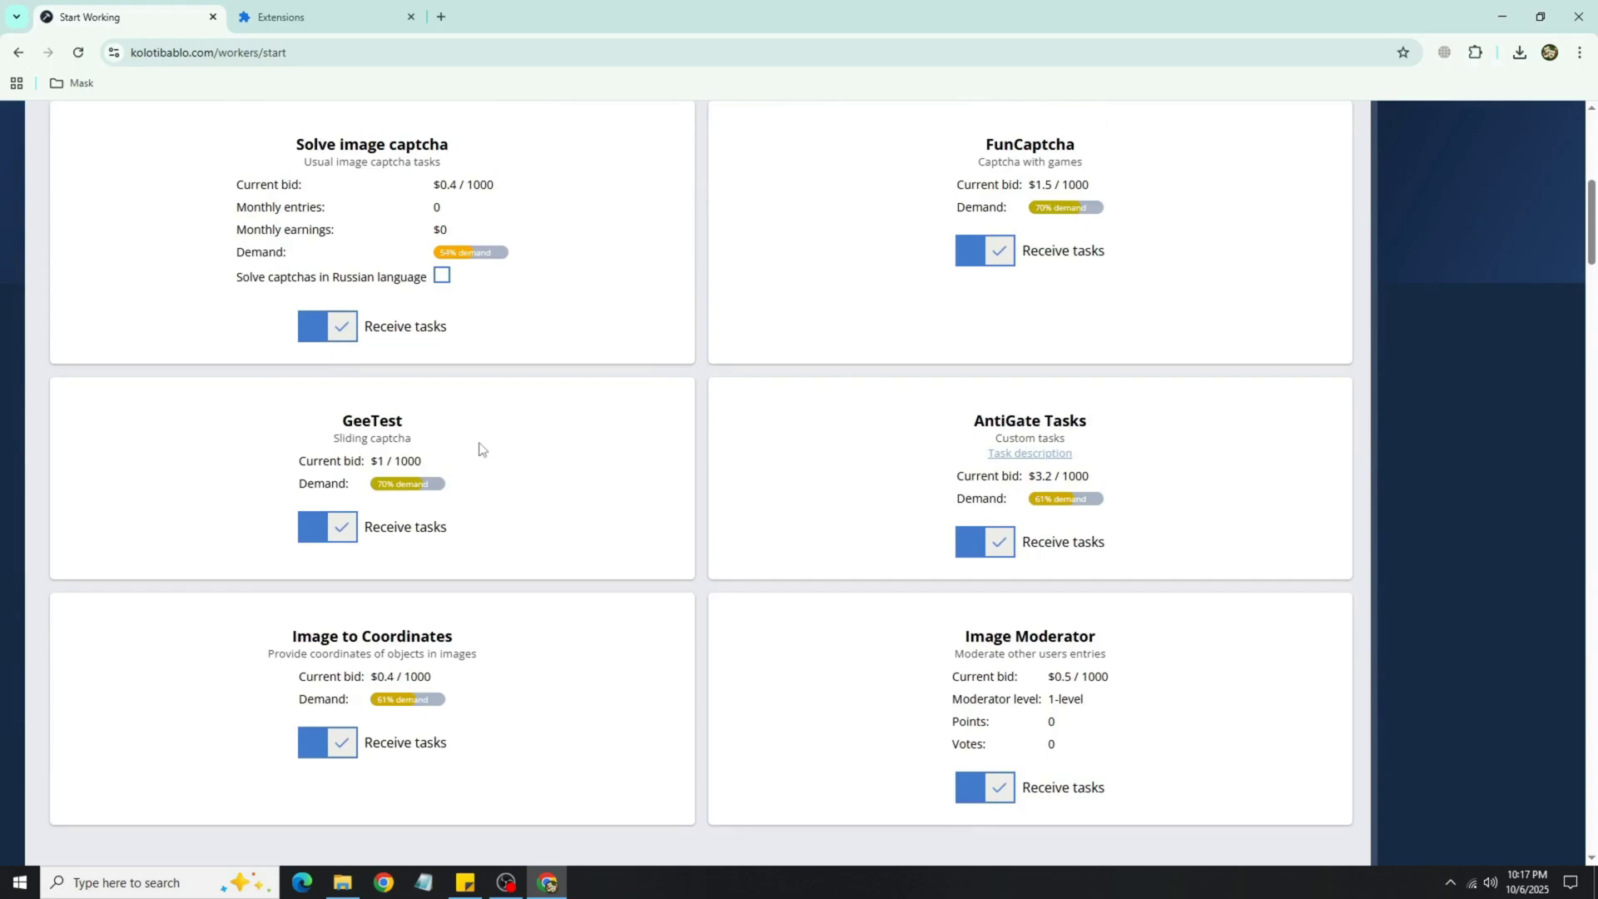
scroll(479, 454, "up", 3)
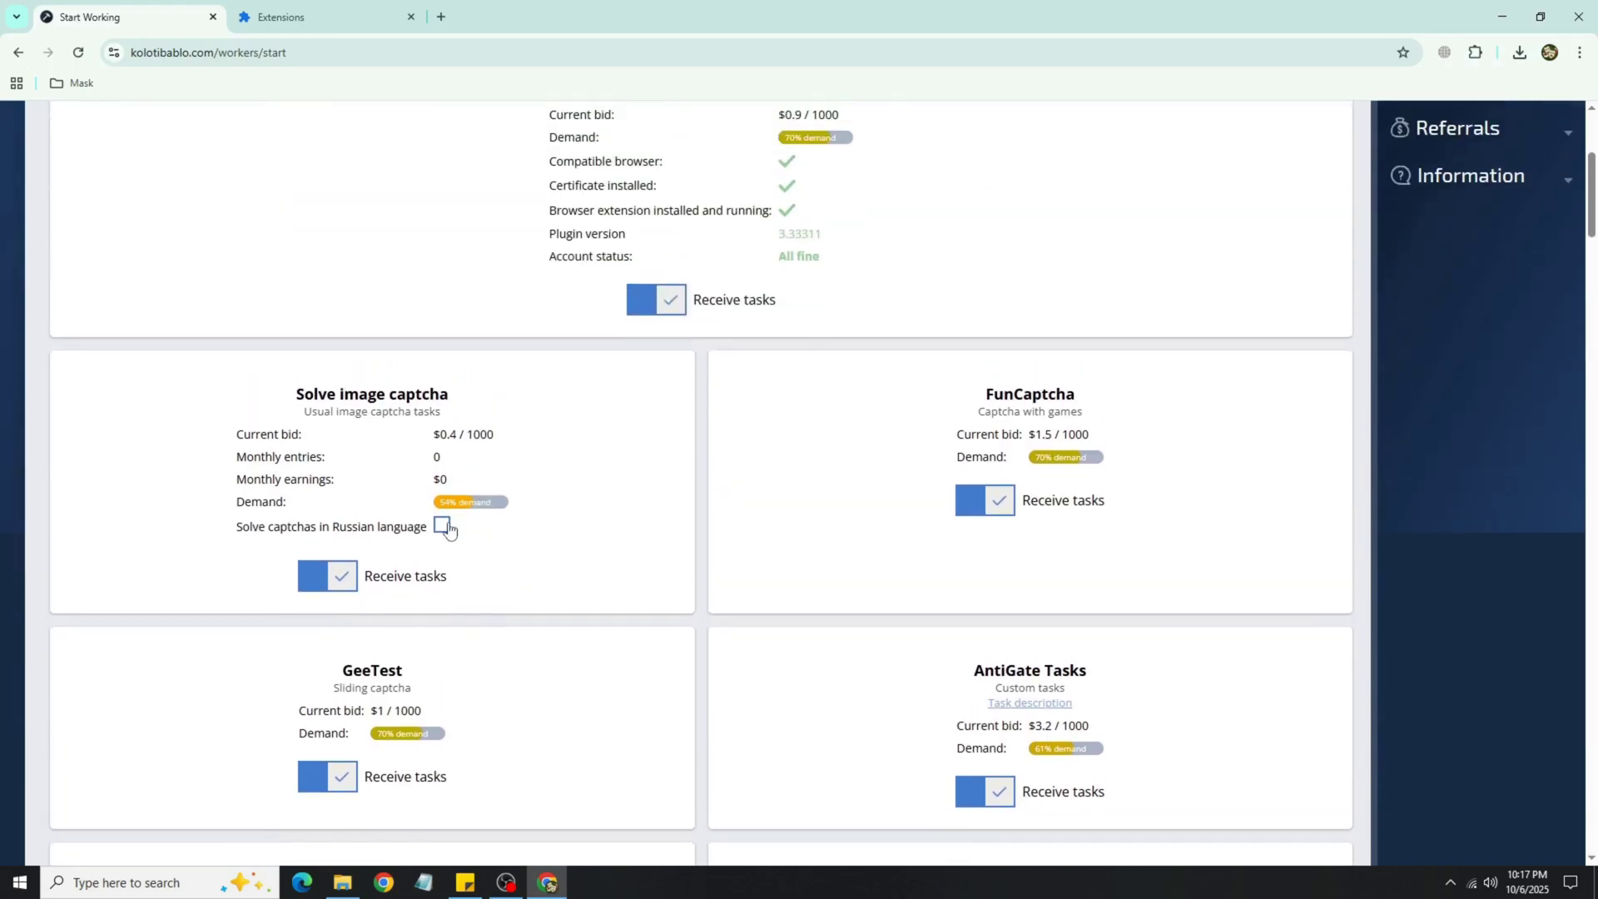
Inspect the Solve image captcha card's Current bid values, 0.4 and $0
left_click_drag(326, 396, 407, 401)
left_click(278, 436)
left_click_drag(262, 437, 308, 436)
left_click_drag(438, 434, 481, 434)
left_click(486, 438)
left_click_drag(274, 434, 255, 434)
left_click_drag(433, 435, 445, 436)
Turn off Receive tasks for image captchas and scroll through the captcha cards
left_click(290, 456)
left_click(335, 585)
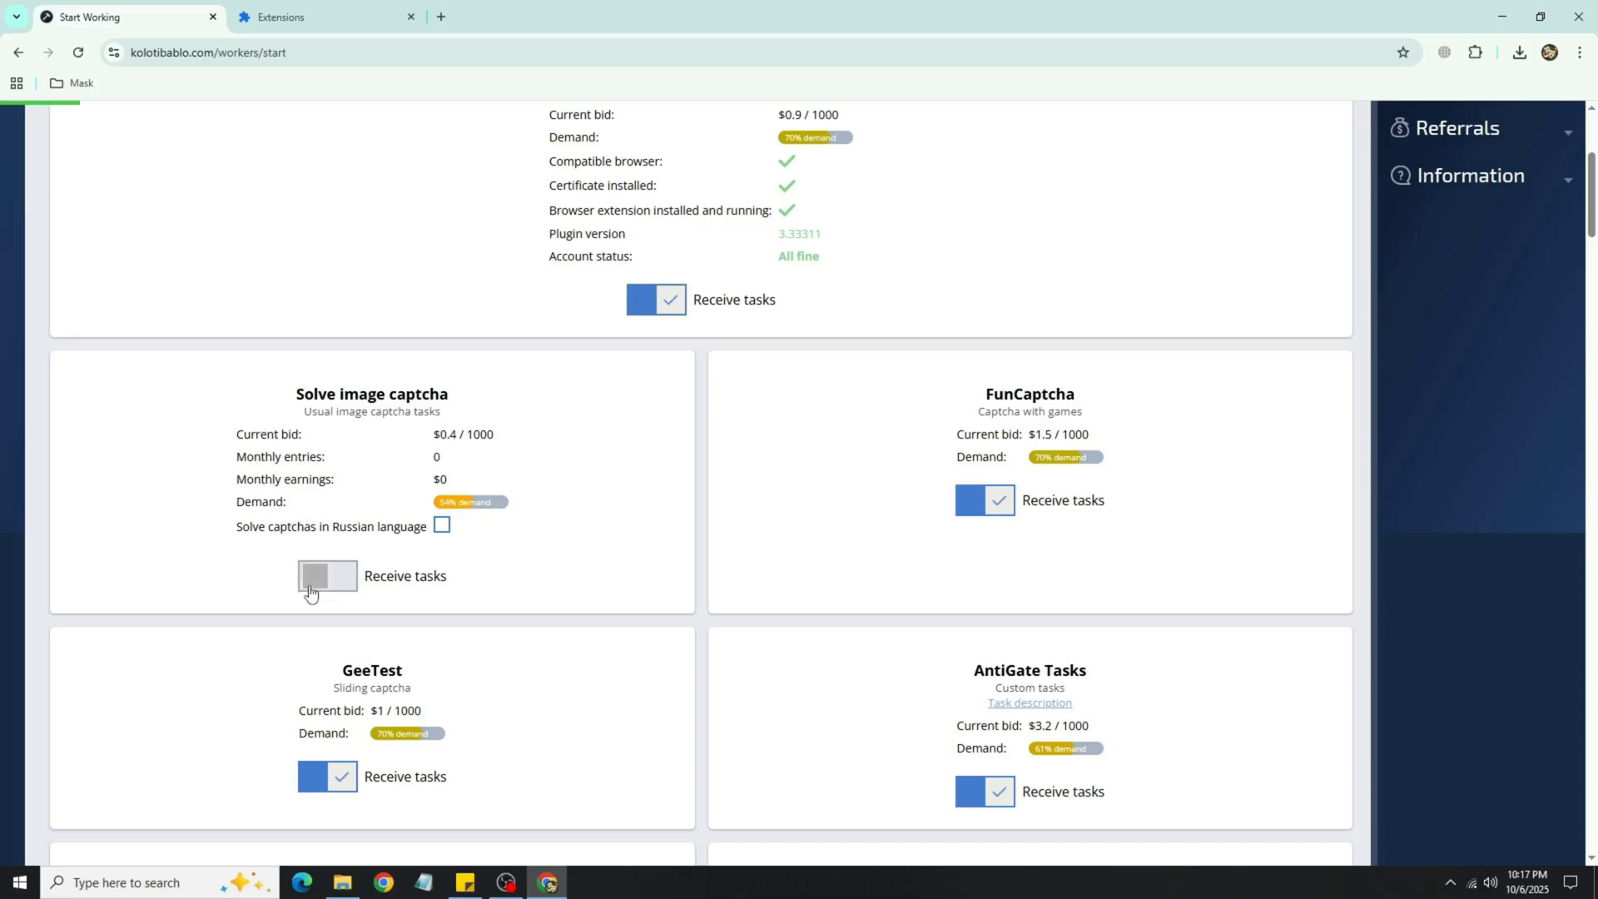
scroll(470, 624, "down", 3)
scroll(470, 624, "down", 3)
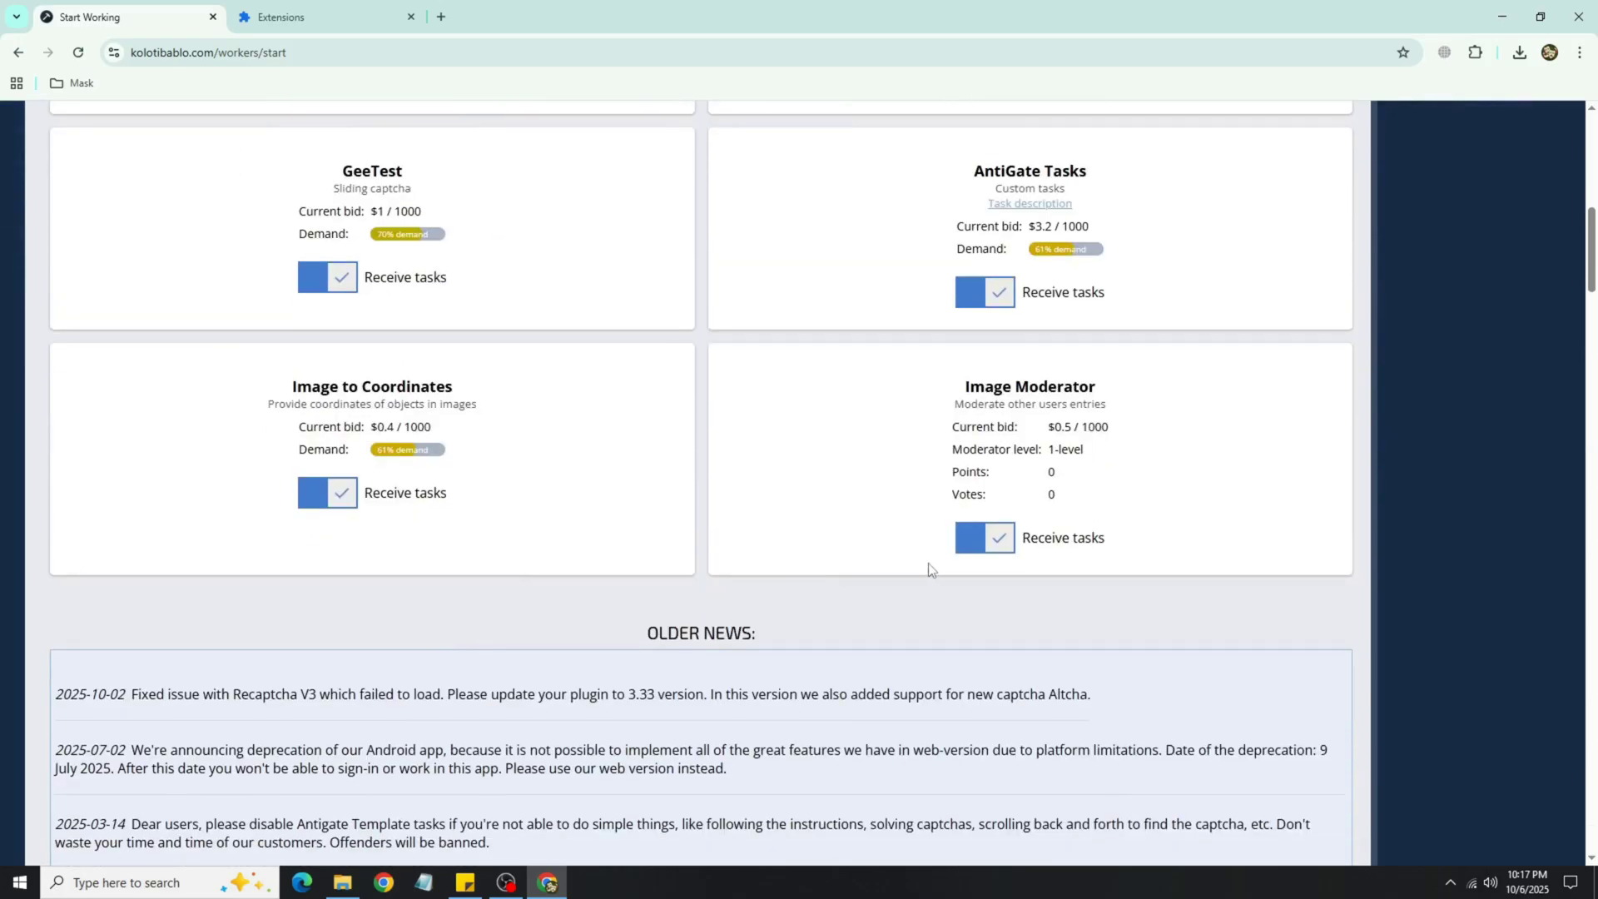
scroll(842, 556, "up", 5)
scroll(838, 557, "up", 2)
scroll(834, 557, "down", 3)
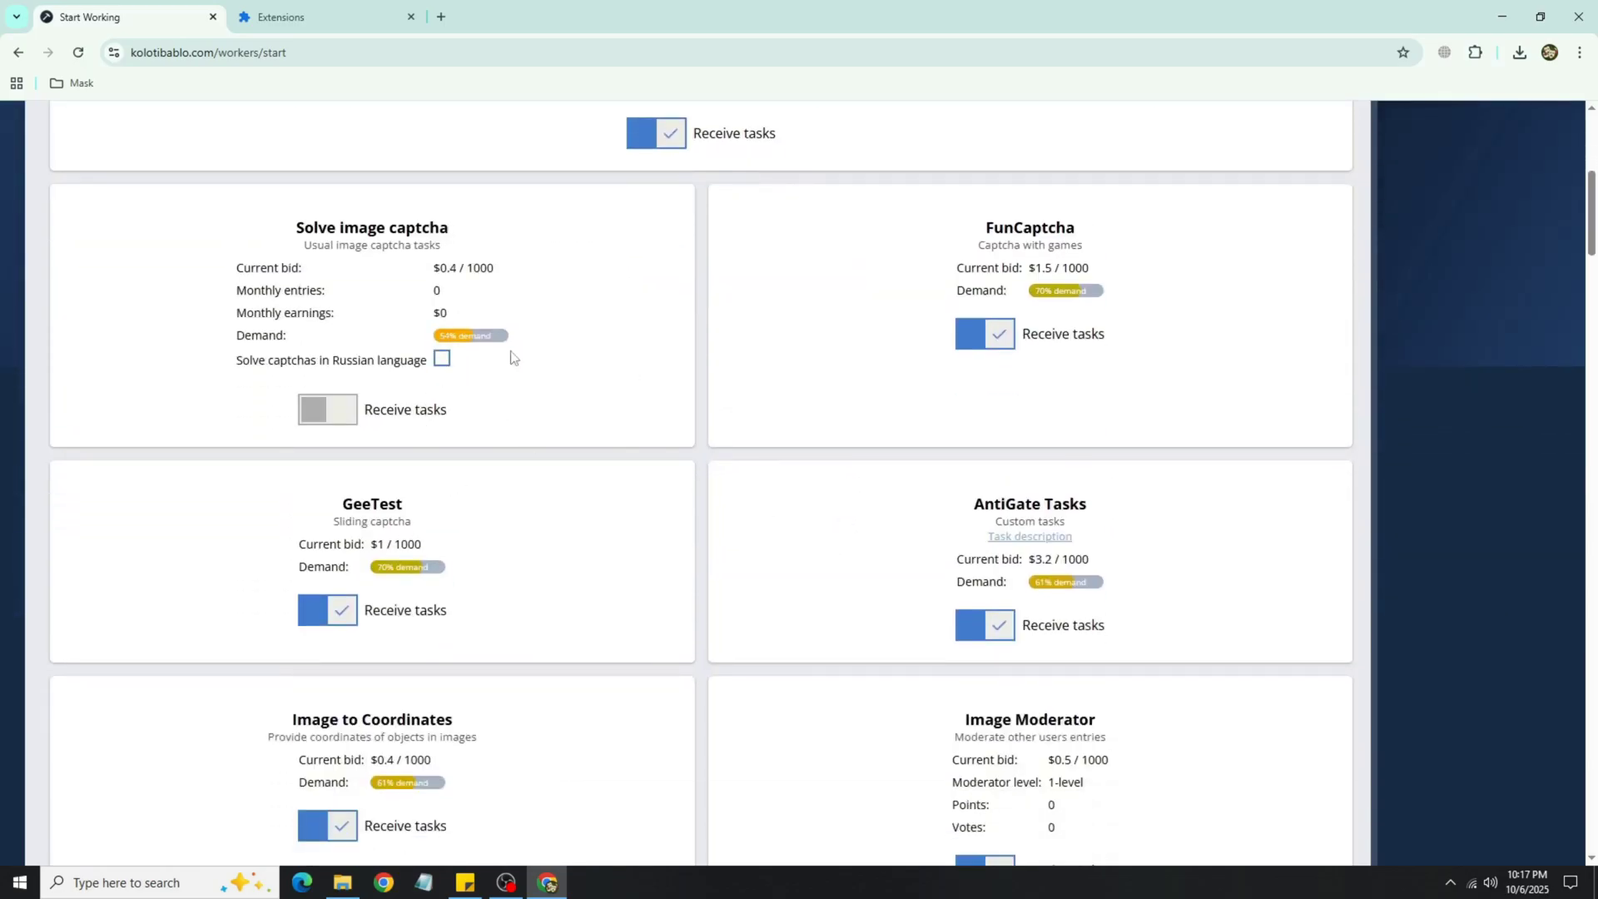
scroll(523, 479, "up", 1)
scroll(519, 481, "up", 5)
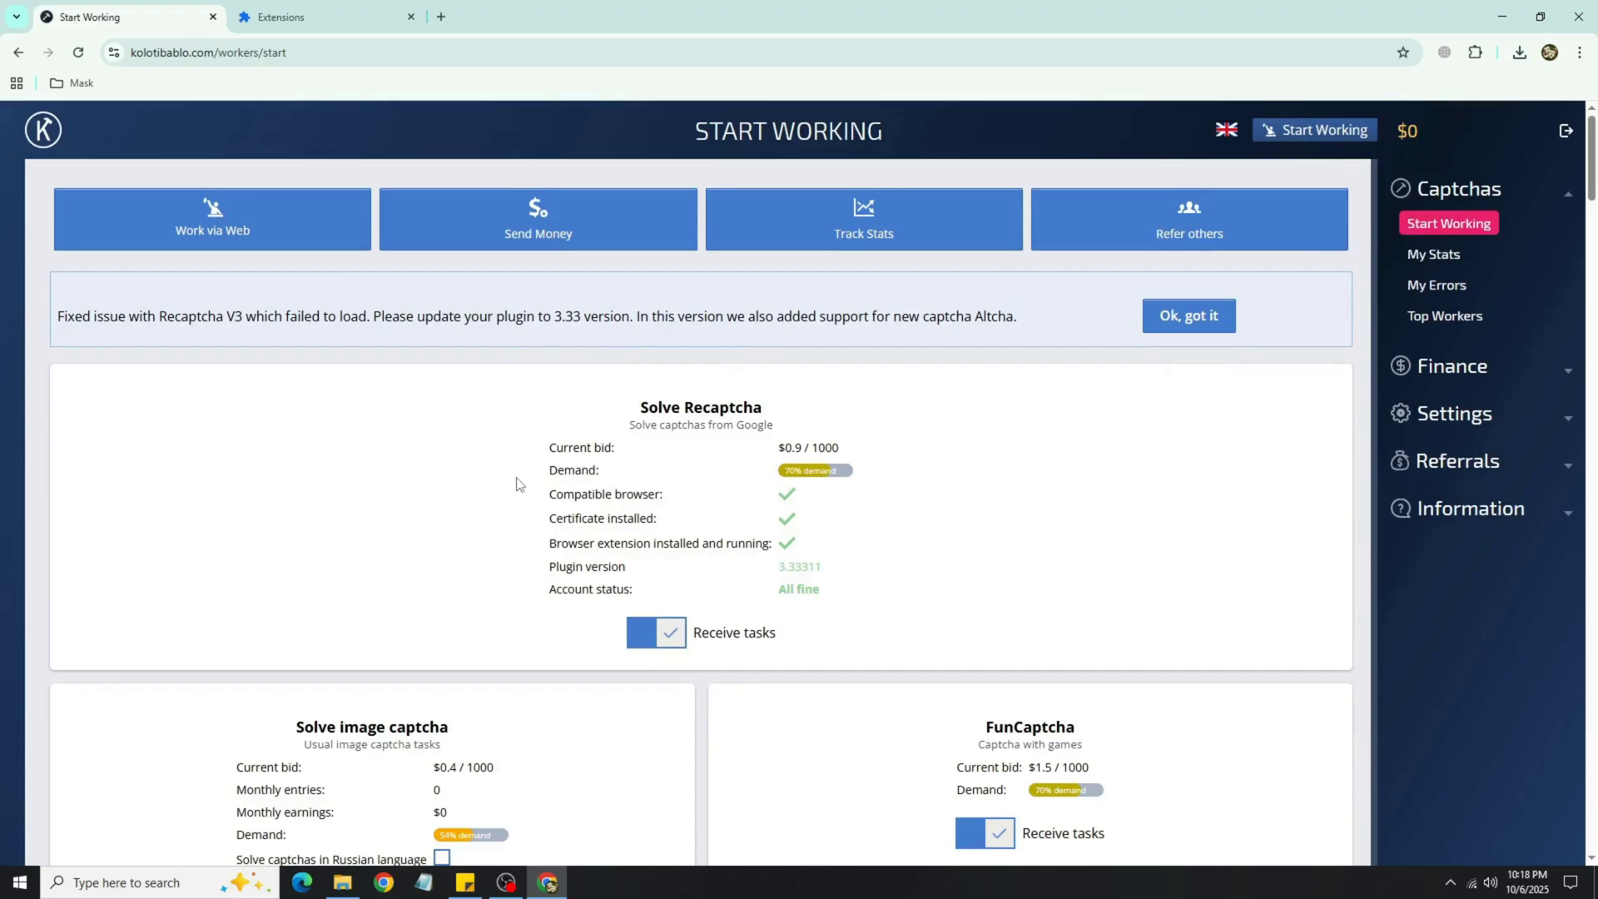
scroll(516, 483, "down", 5)
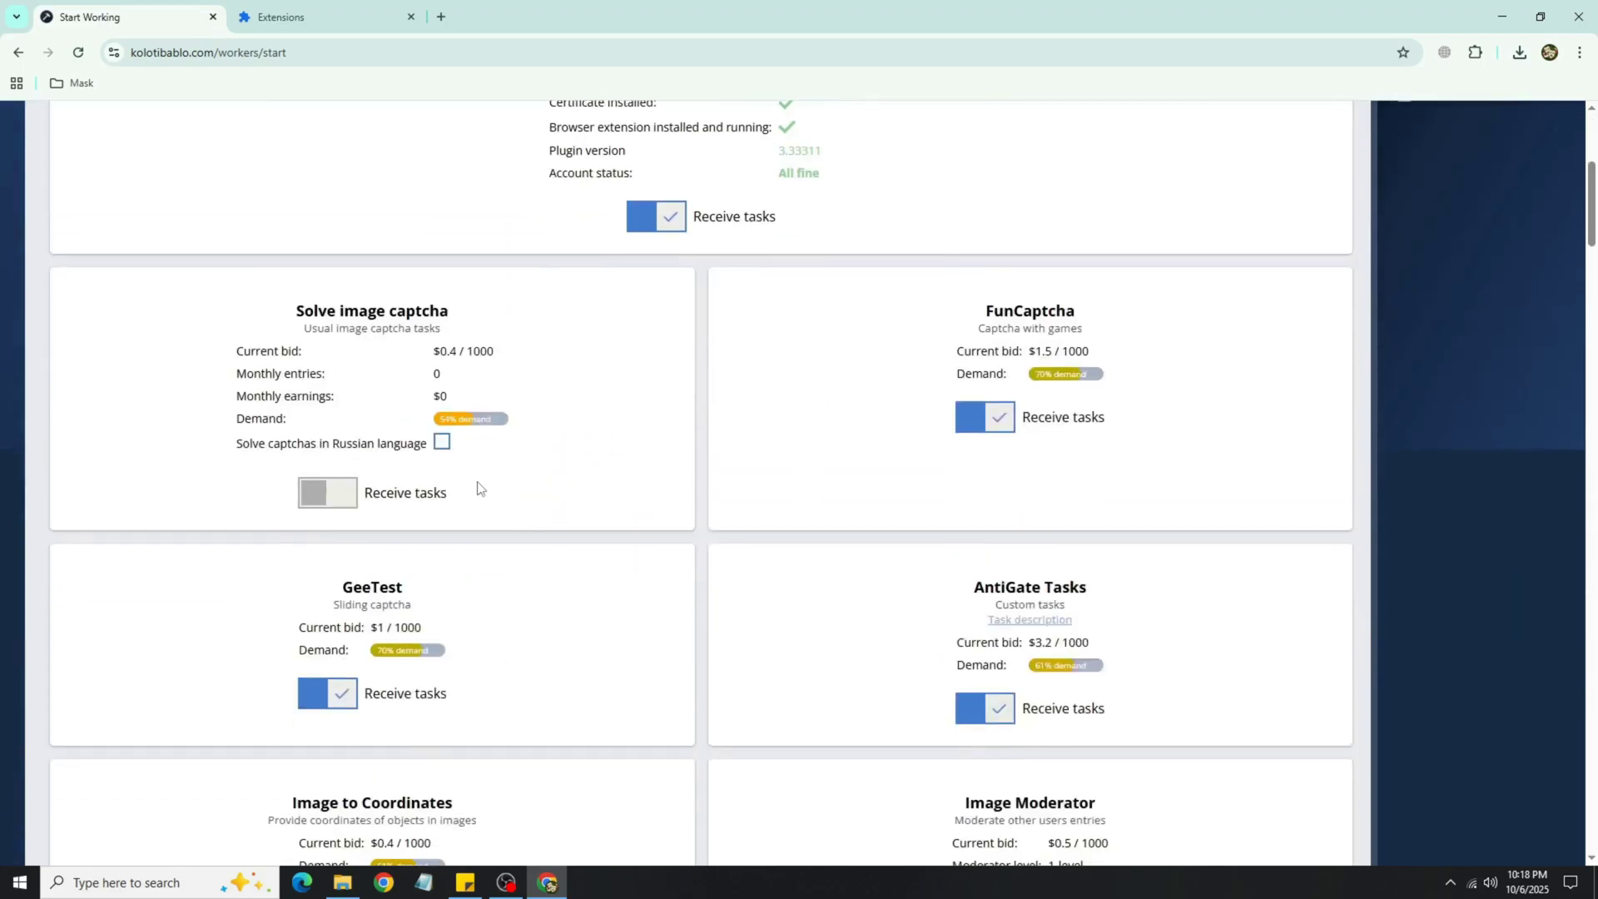
scroll(479, 488, "up", 5)
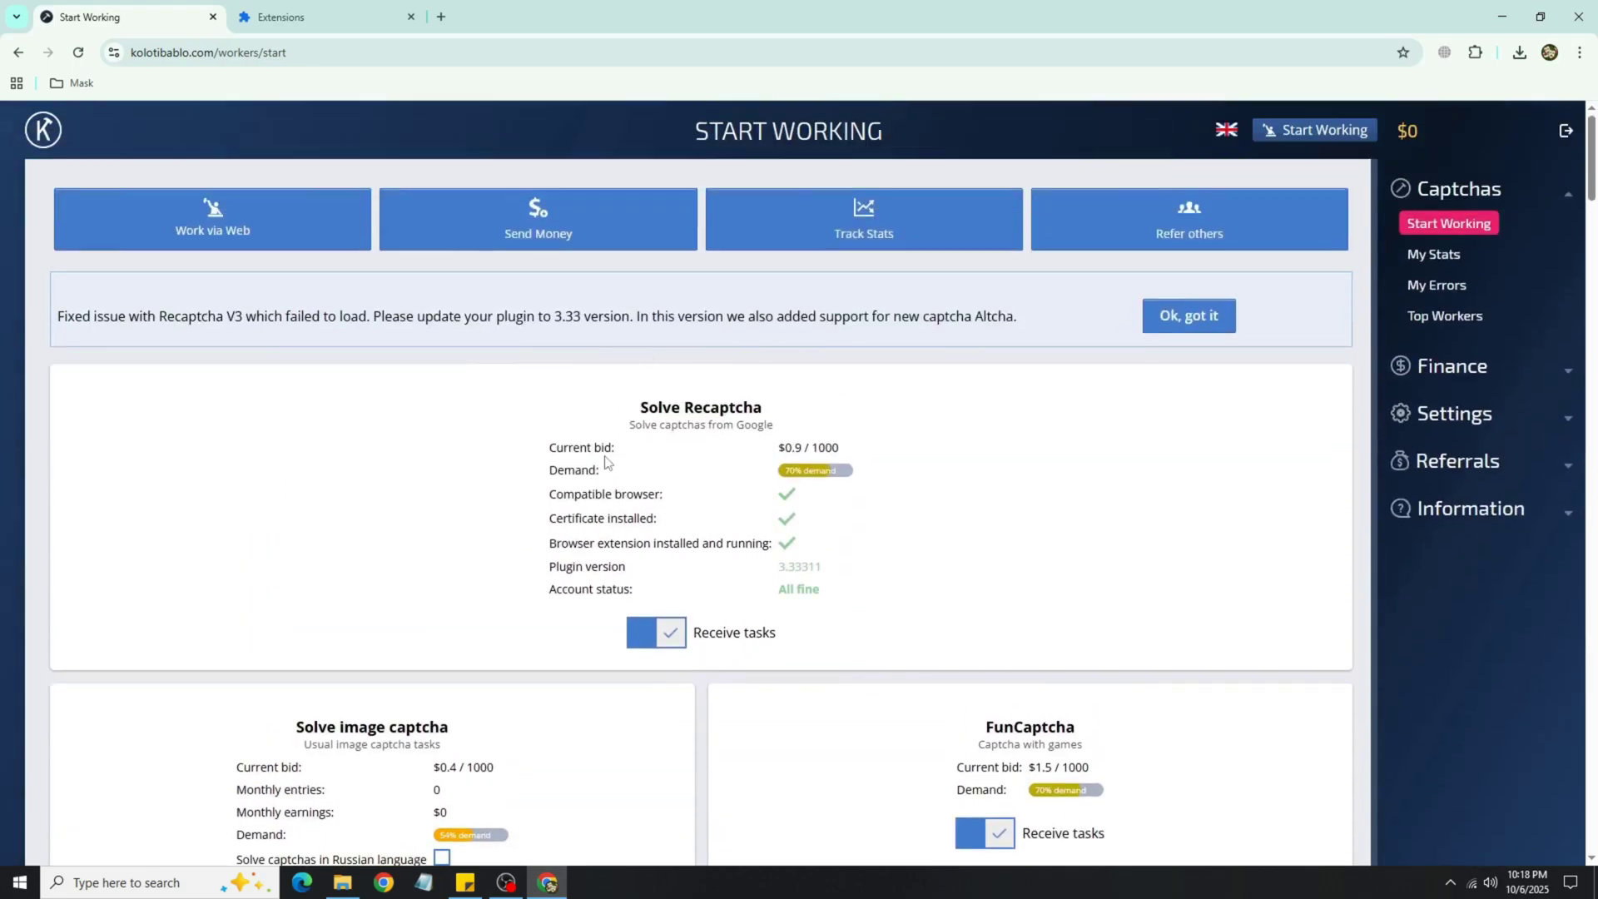
Dismiss the plugin-update notice, then expand Finance and Settings in the sidebar
left_click(1185, 323)
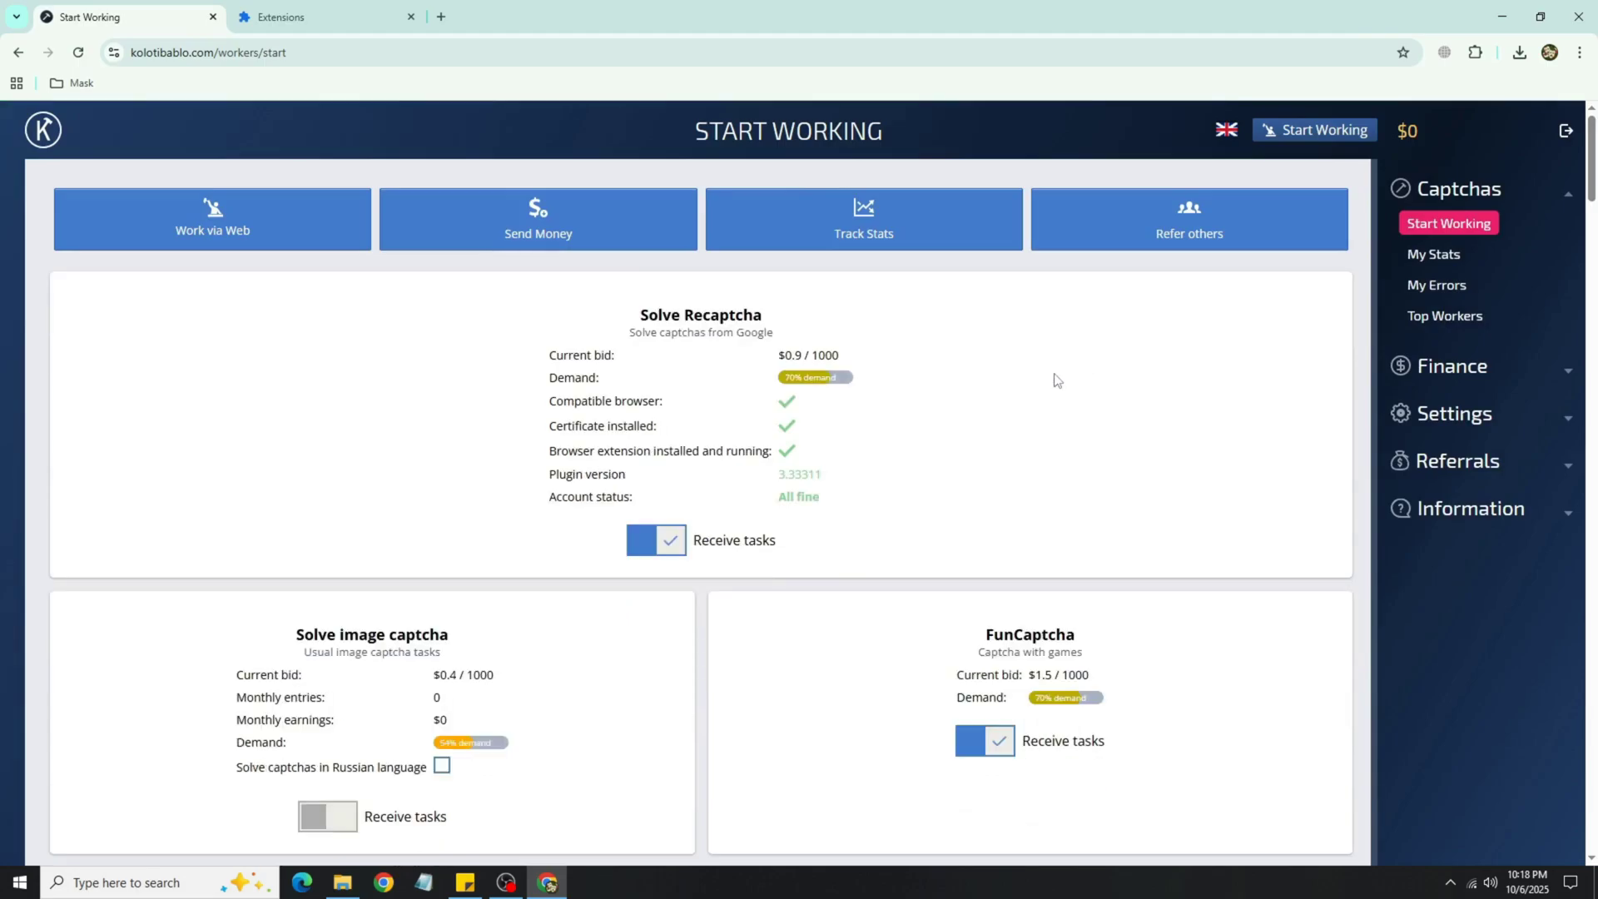
left_click_drag(611, 453, 744, 448)
left_click(745, 448)
left_click(1443, 373)
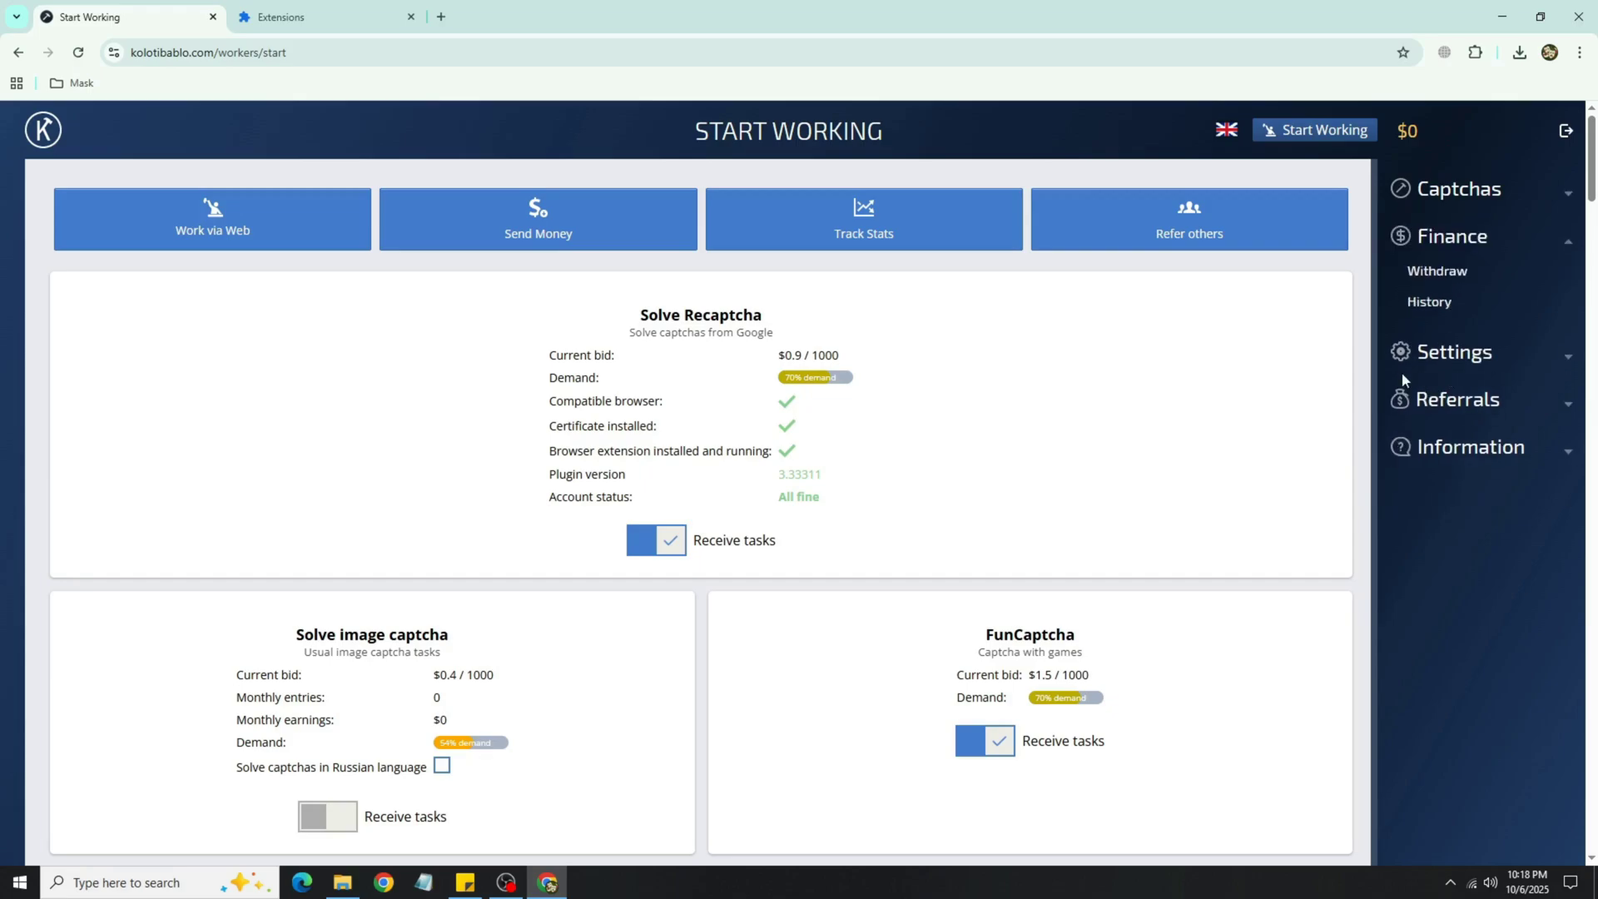
left_click(1446, 356)
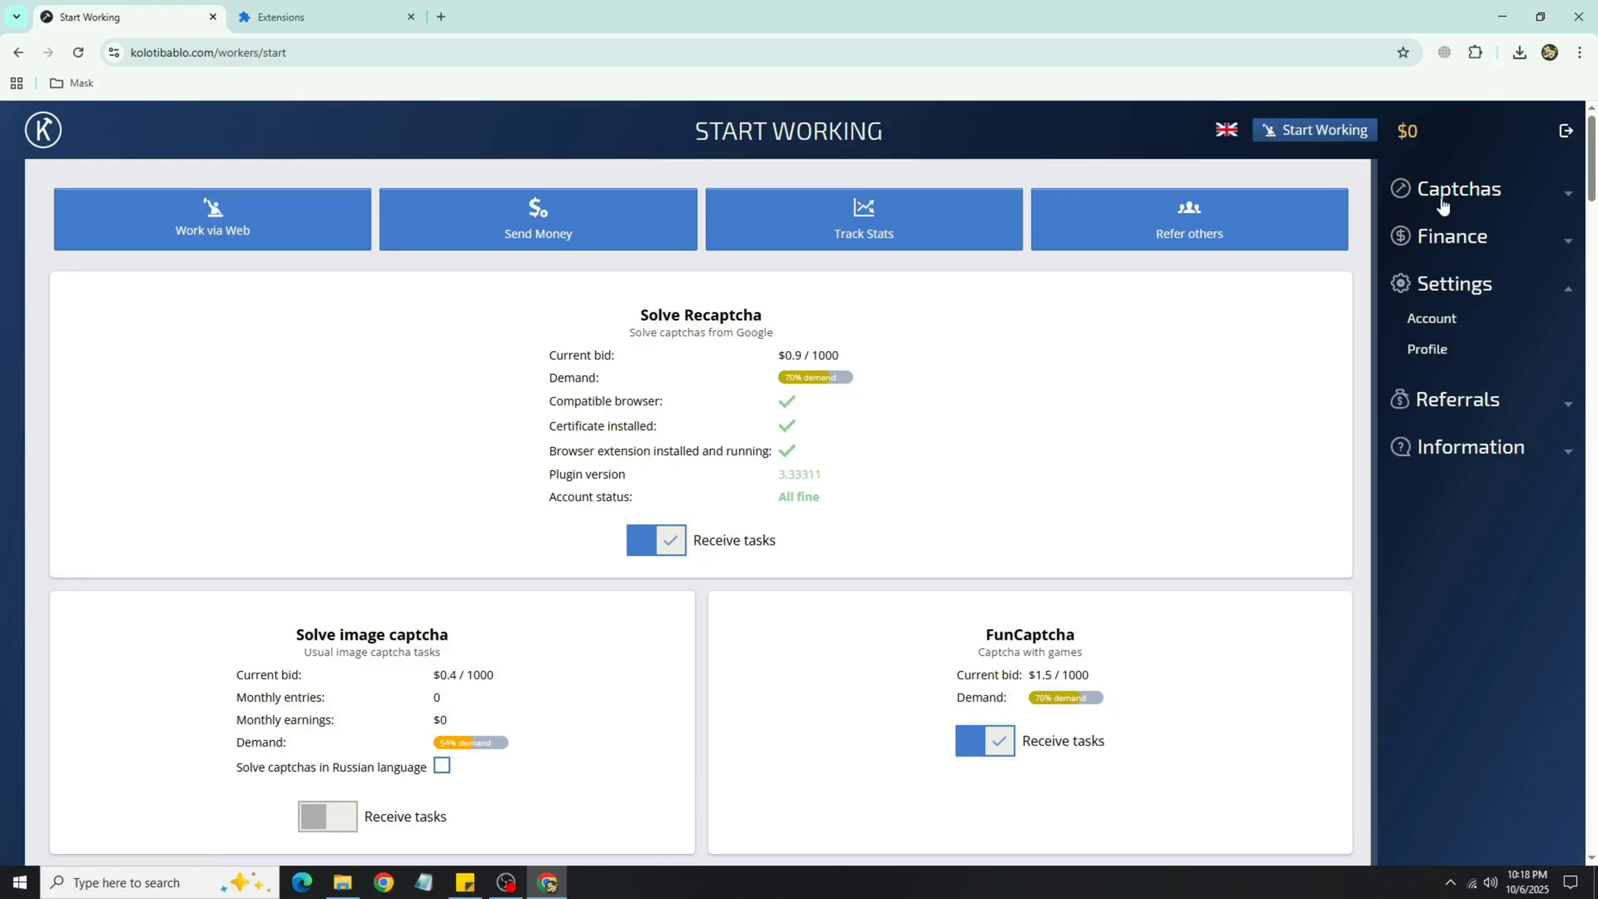
Open the Finance > Withdraw page and look over the payout option table
left_click(1450, 241)
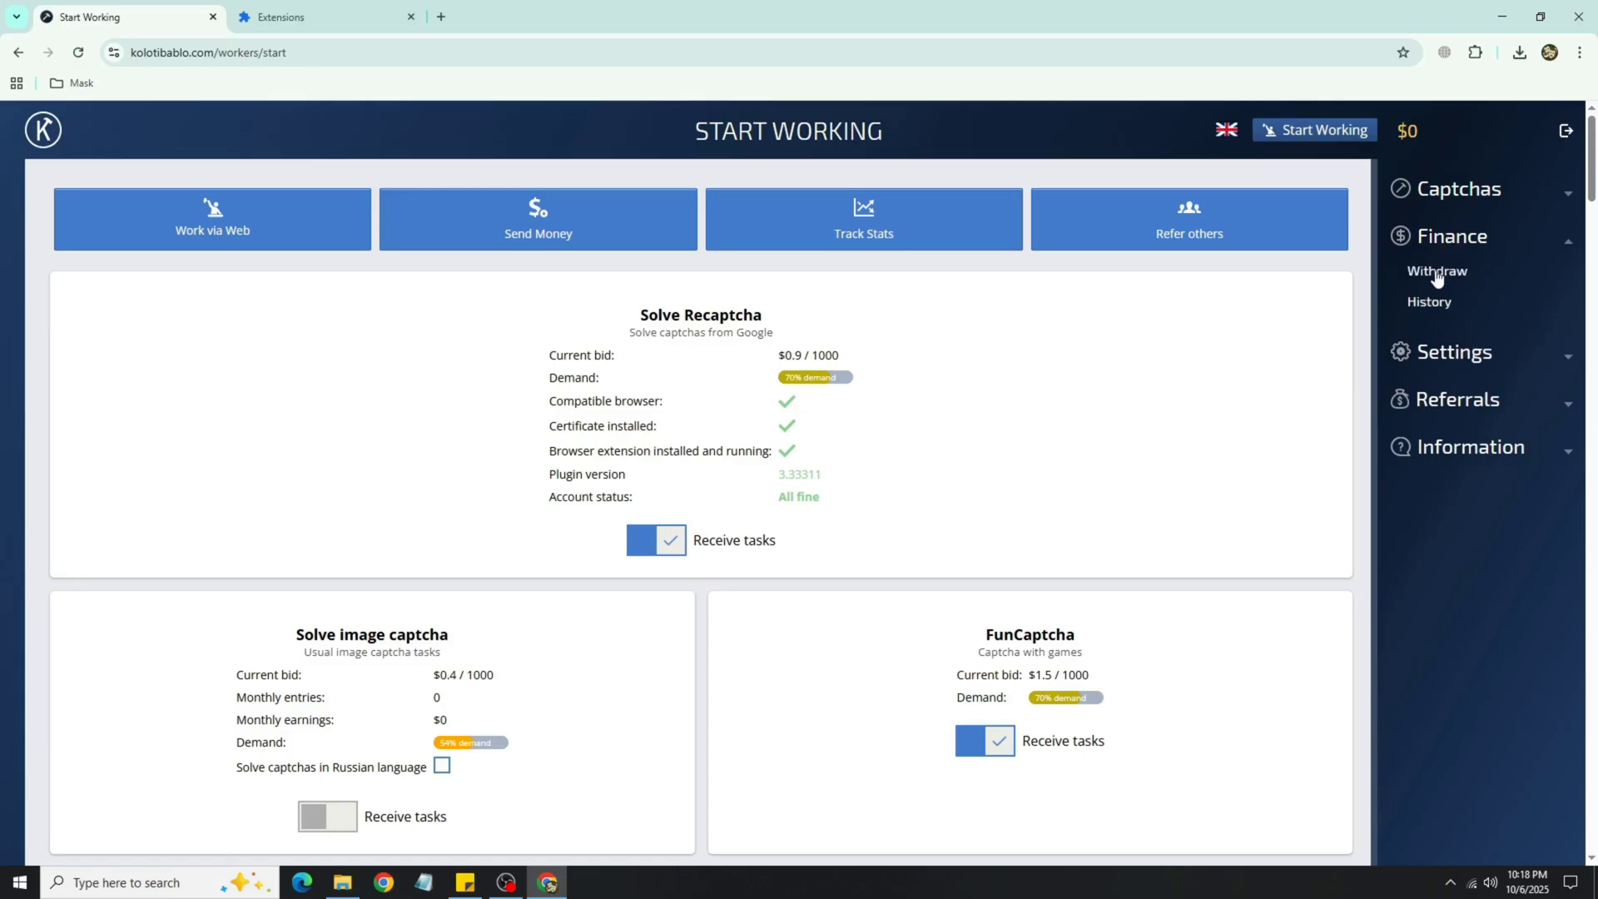
left_click(1435, 272)
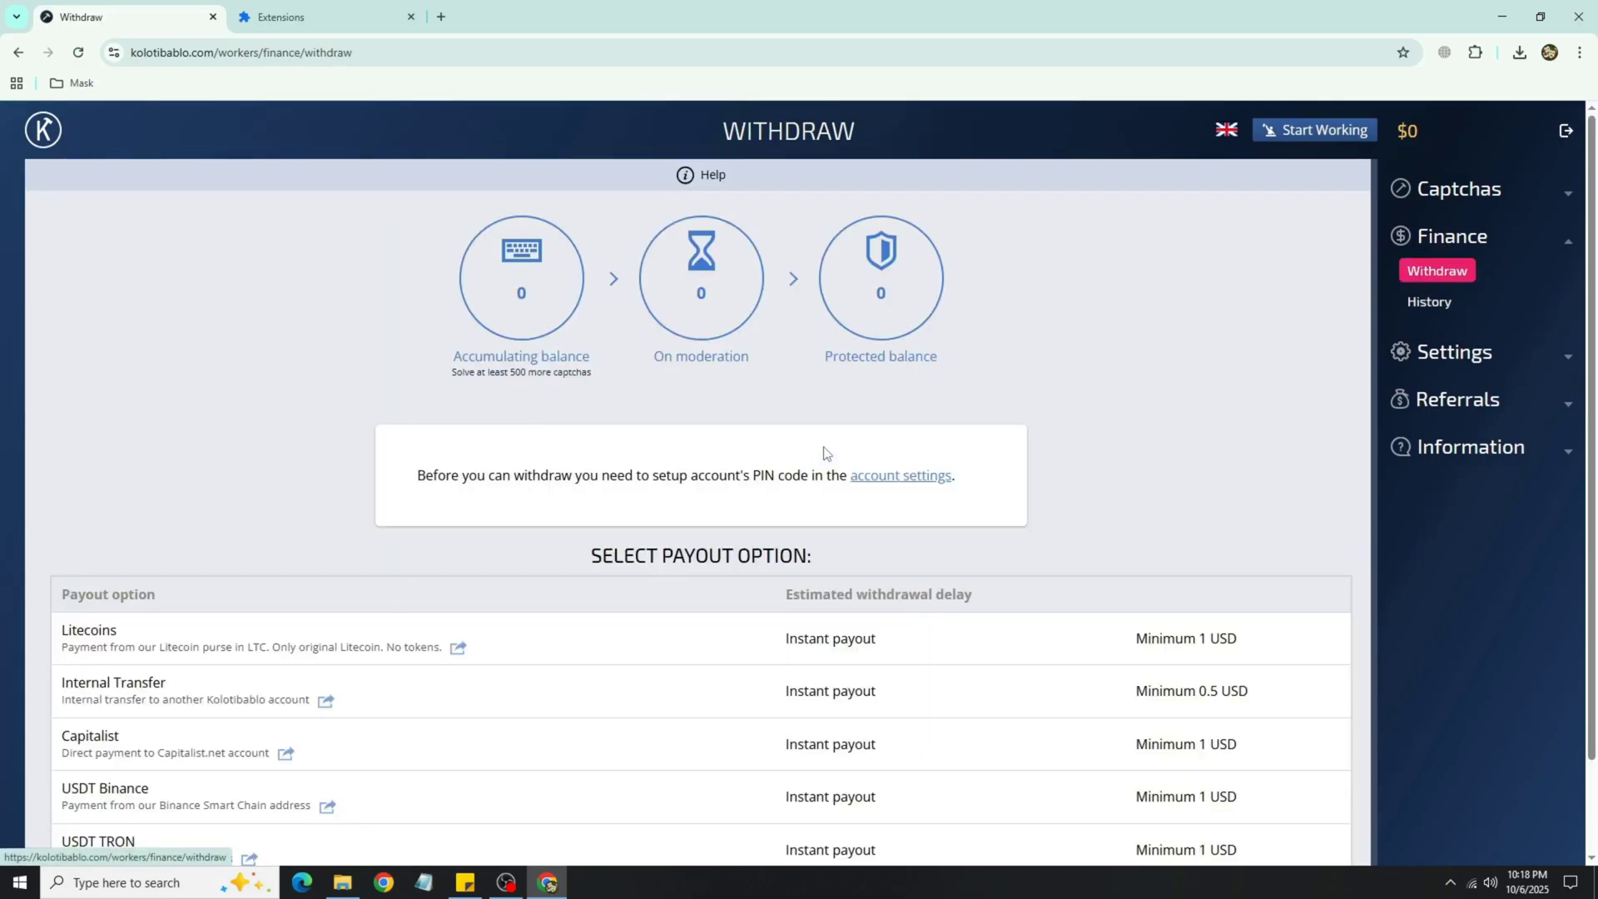
scroll(392, 499, "down", 1)
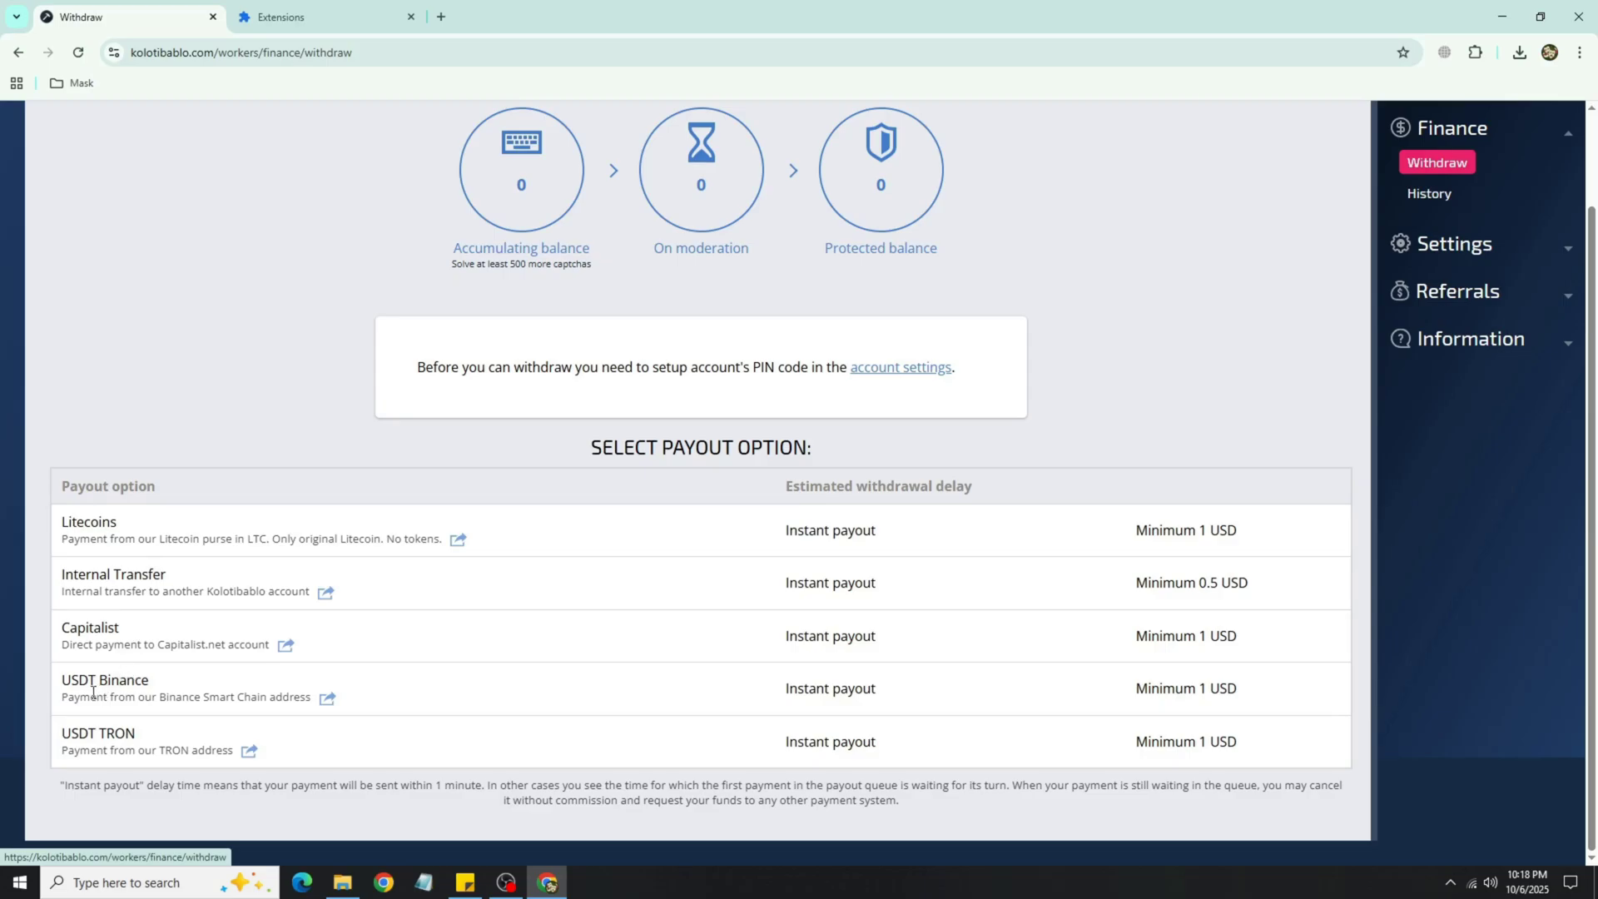
left_click_drag(78, 736, 145, 682)
left_click(94, 640)
double_click(94, 641)
left_click(105, 636)
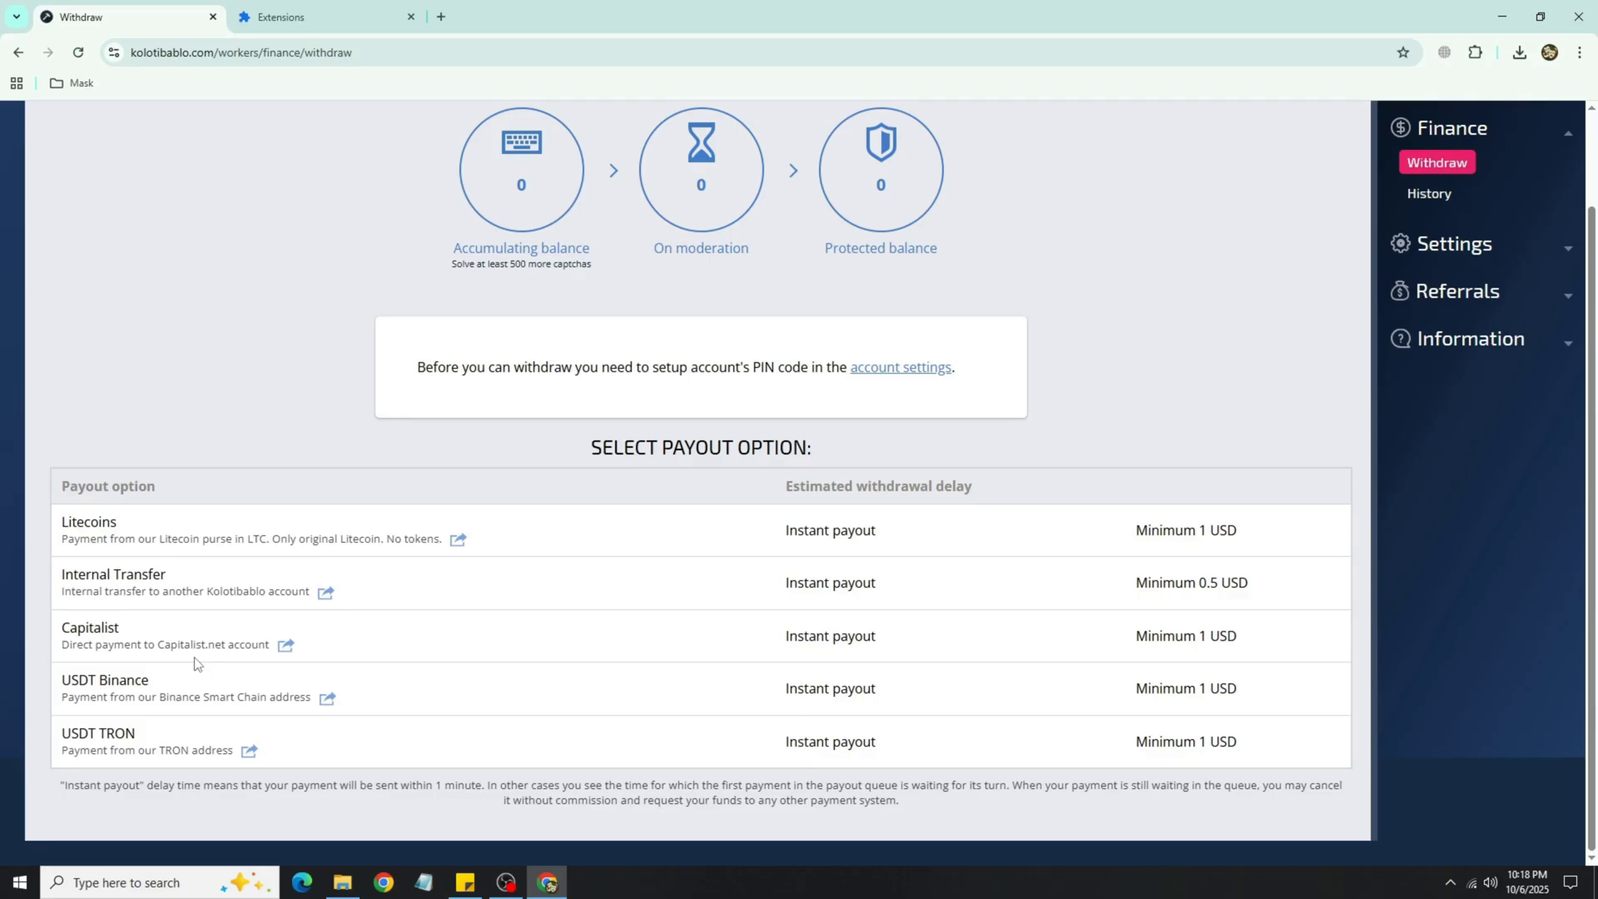
scroll(392, 486, "up", 2)
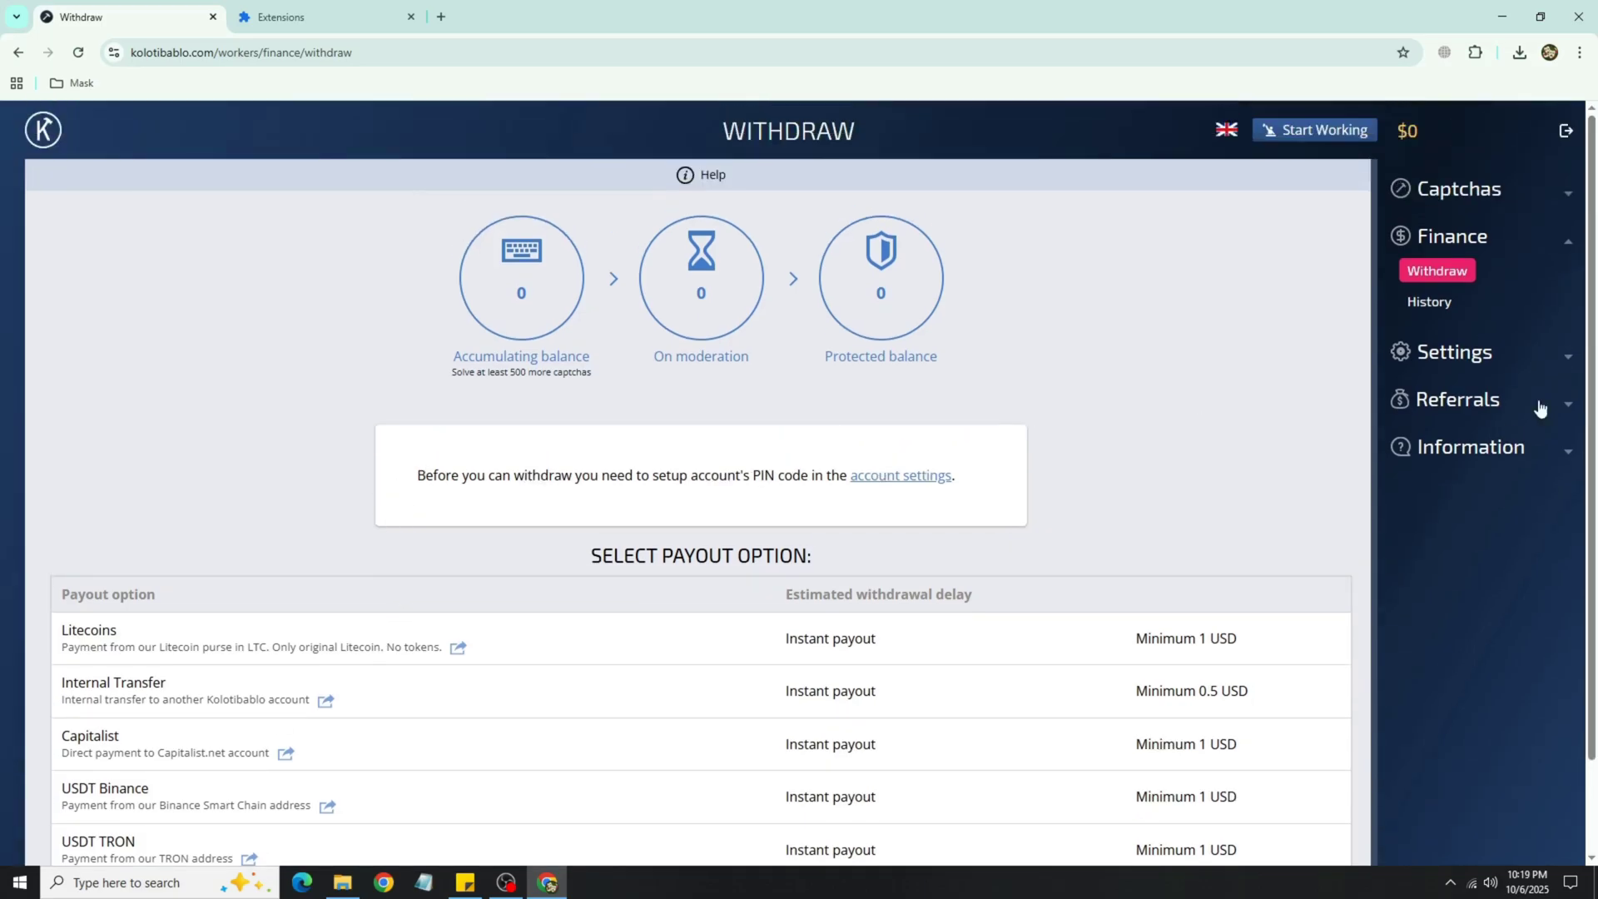
Expand the Settings section in the sidebar
left_click(1448, 353)
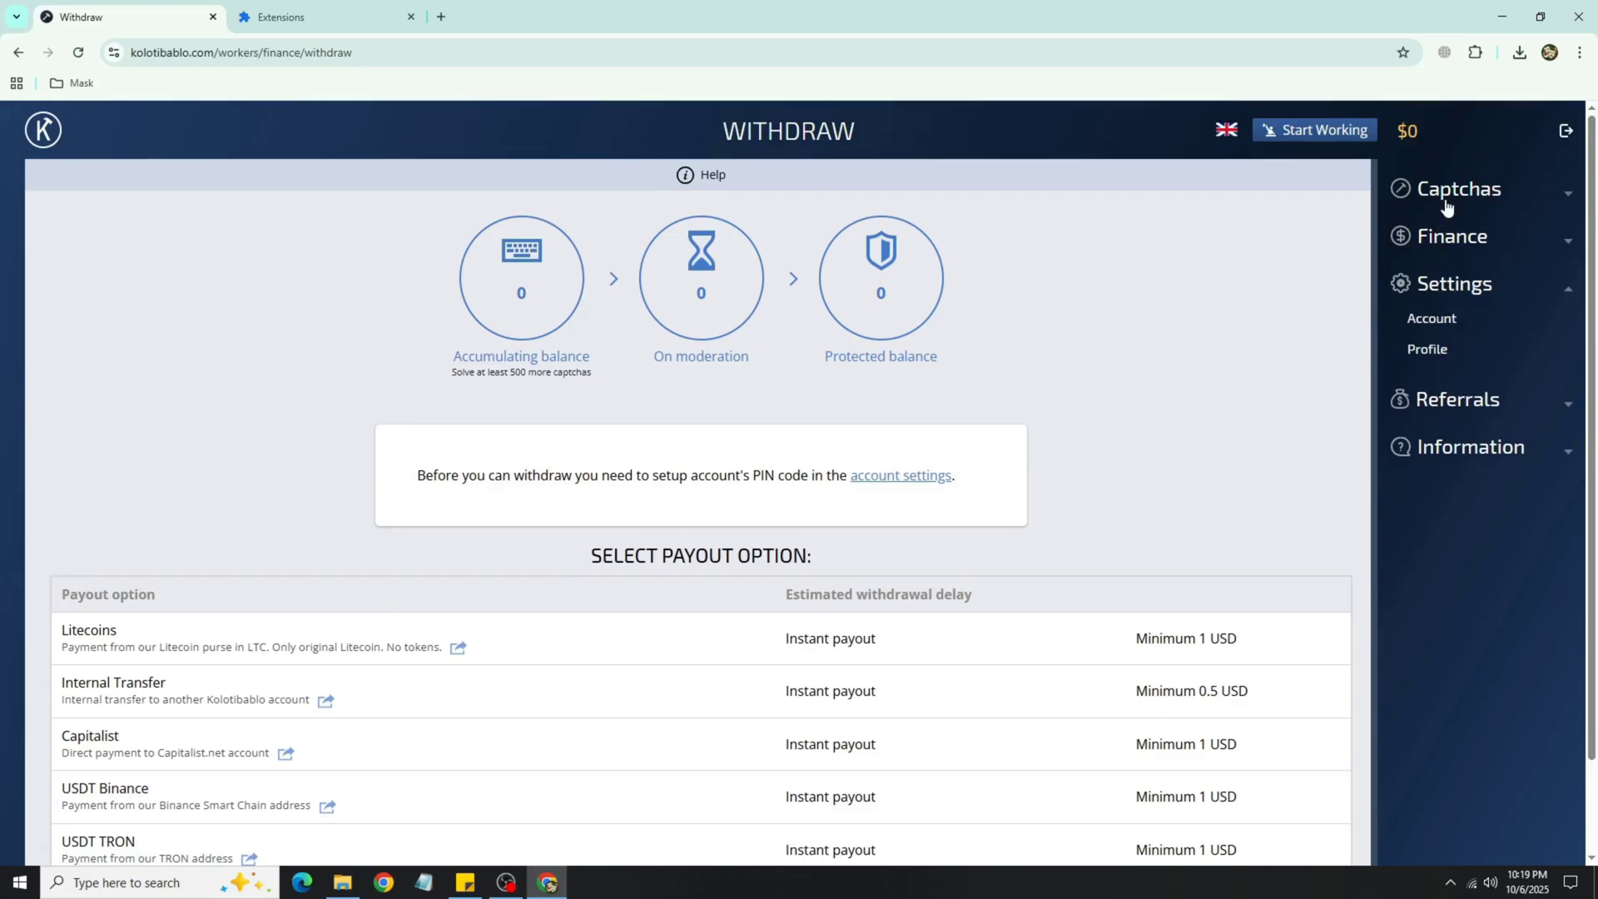
left_click(1445, 205)
left_click(1445, 374)
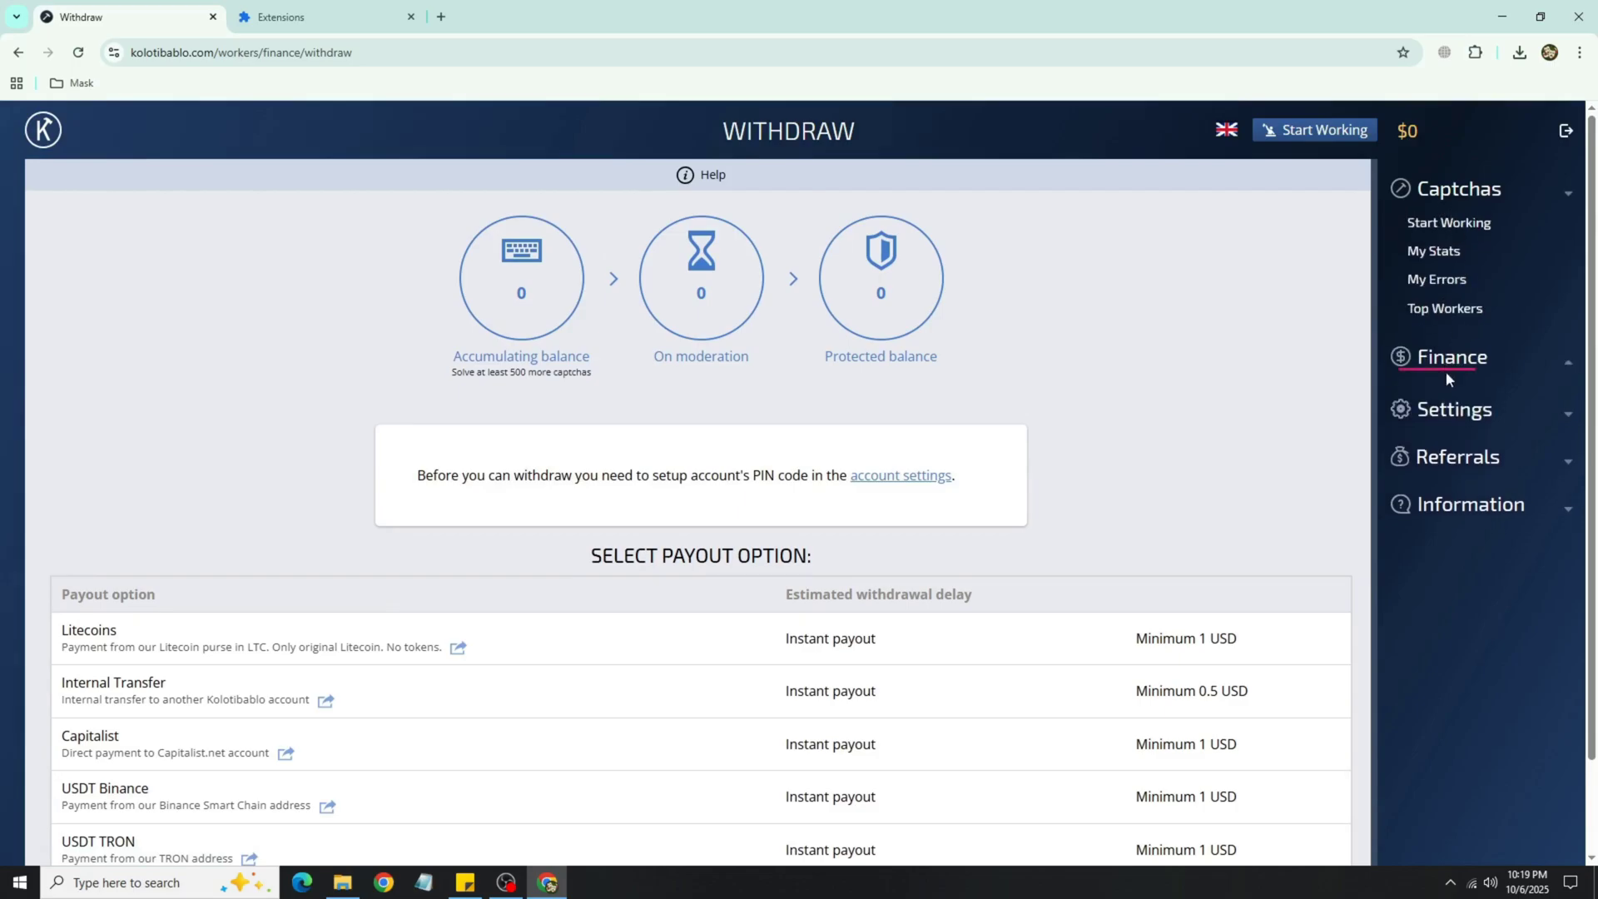
left_click(1451, 351)
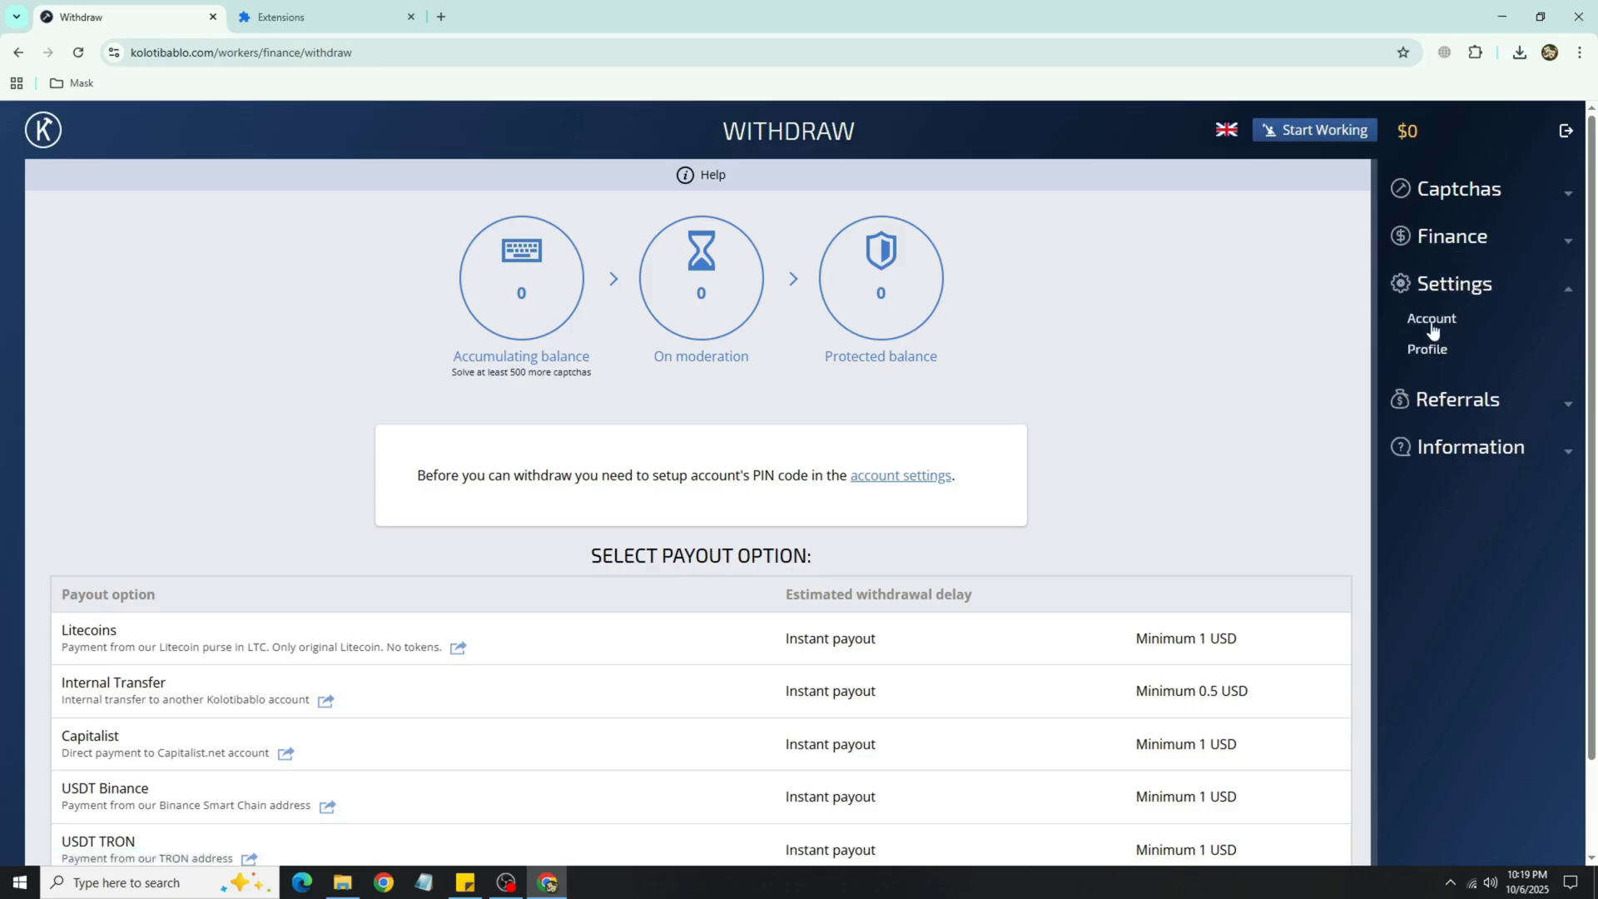
Go to Profile settings and enter the user's name
left_click(1431, 327)
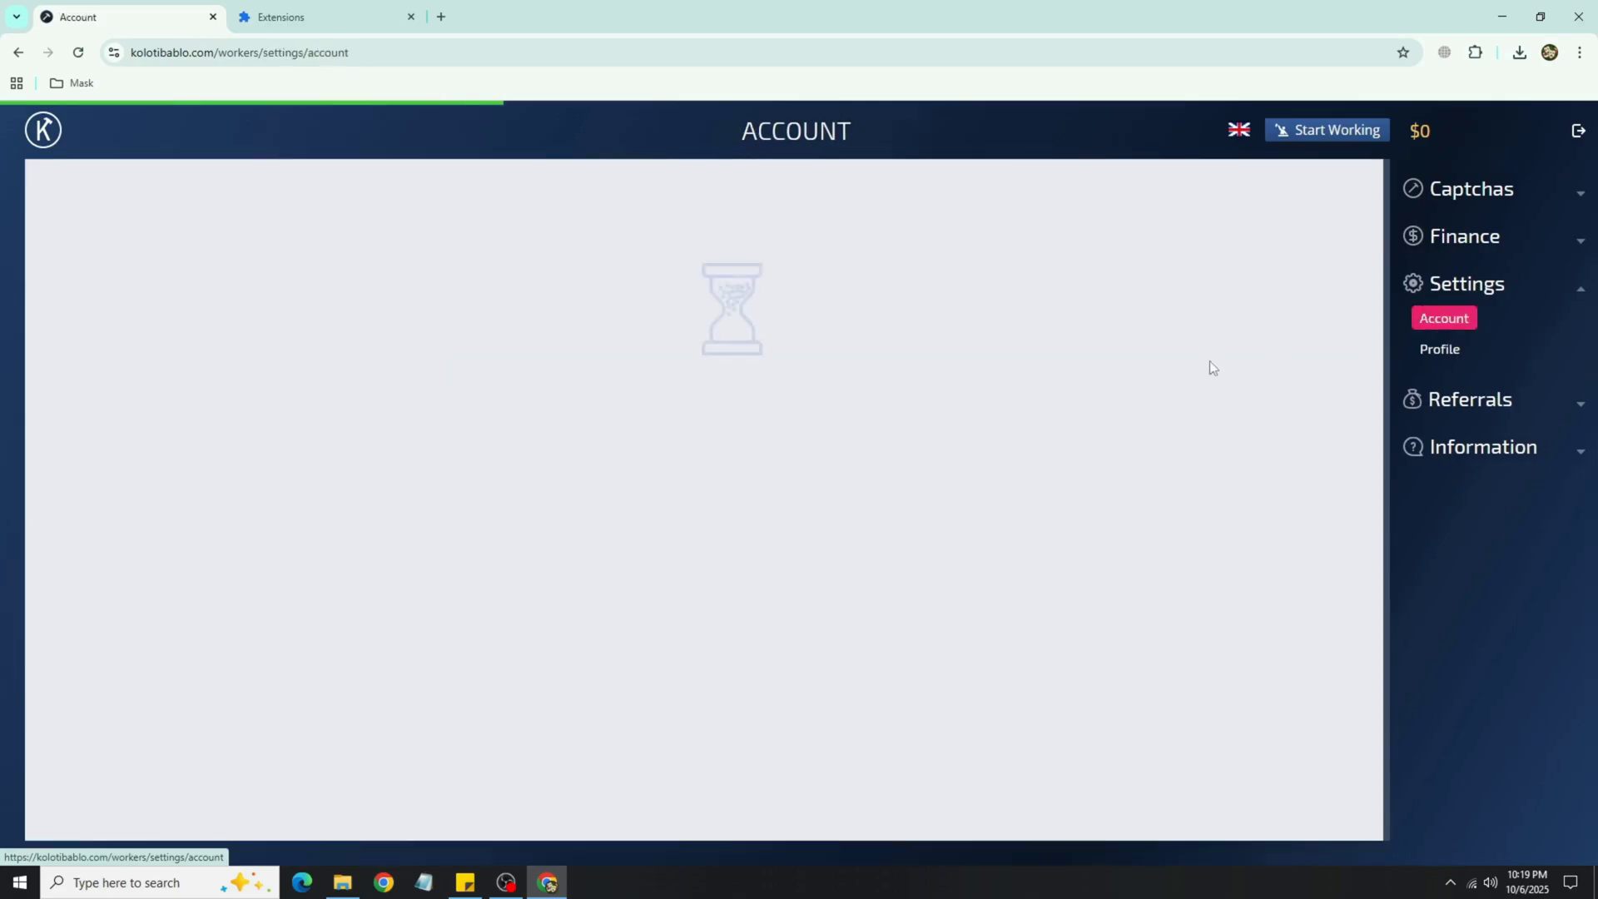
left_click(1438, 349)
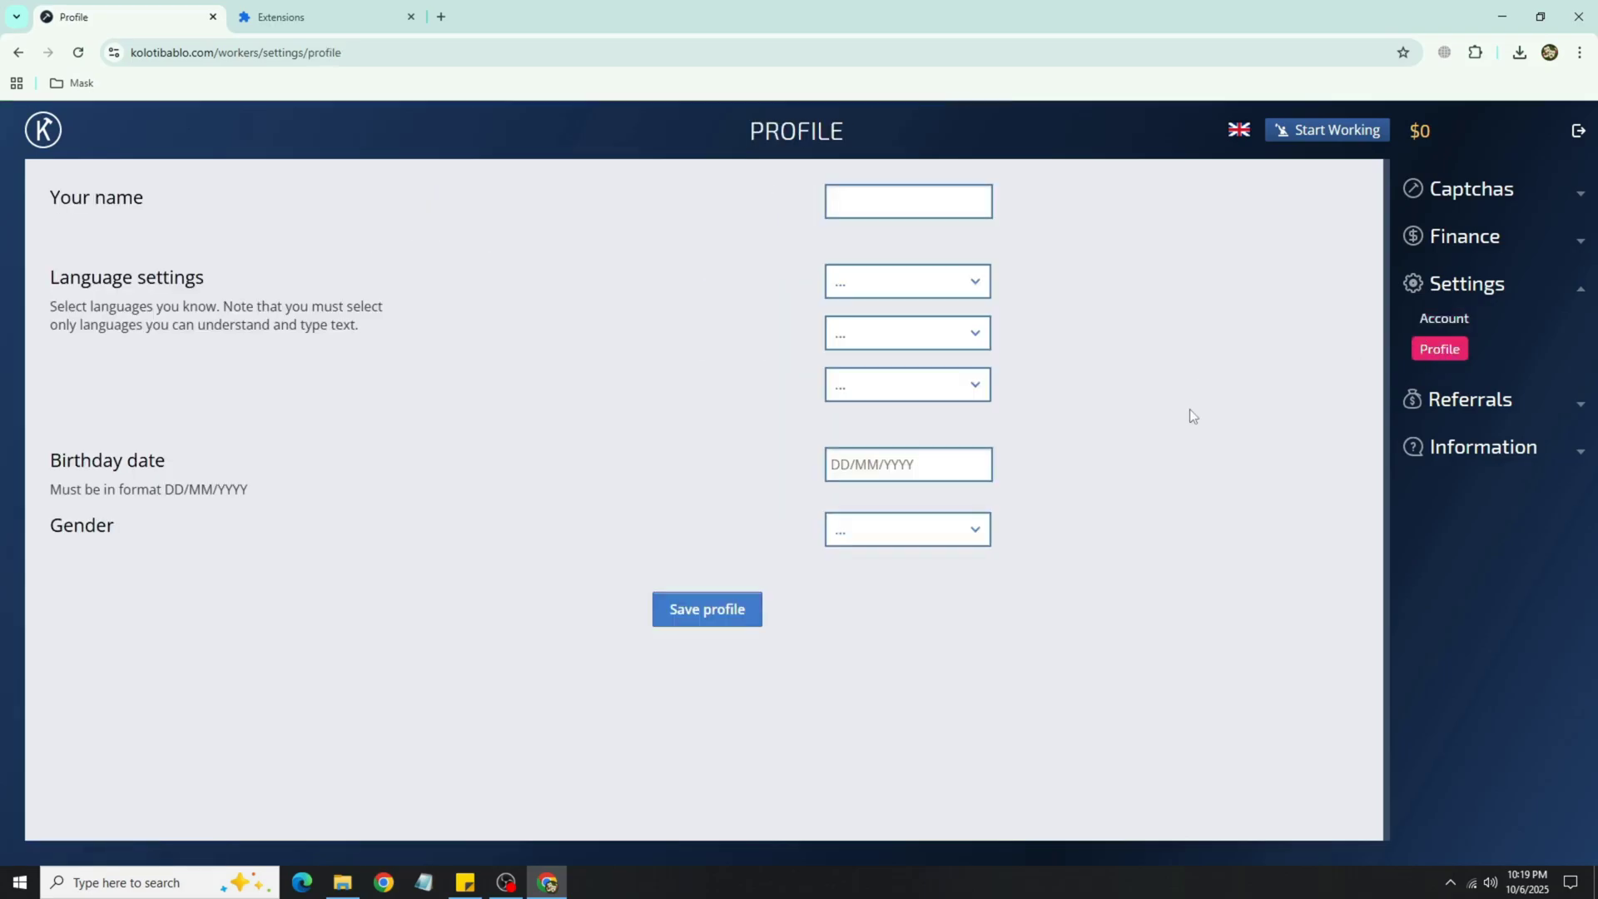
left_click(868, 204)
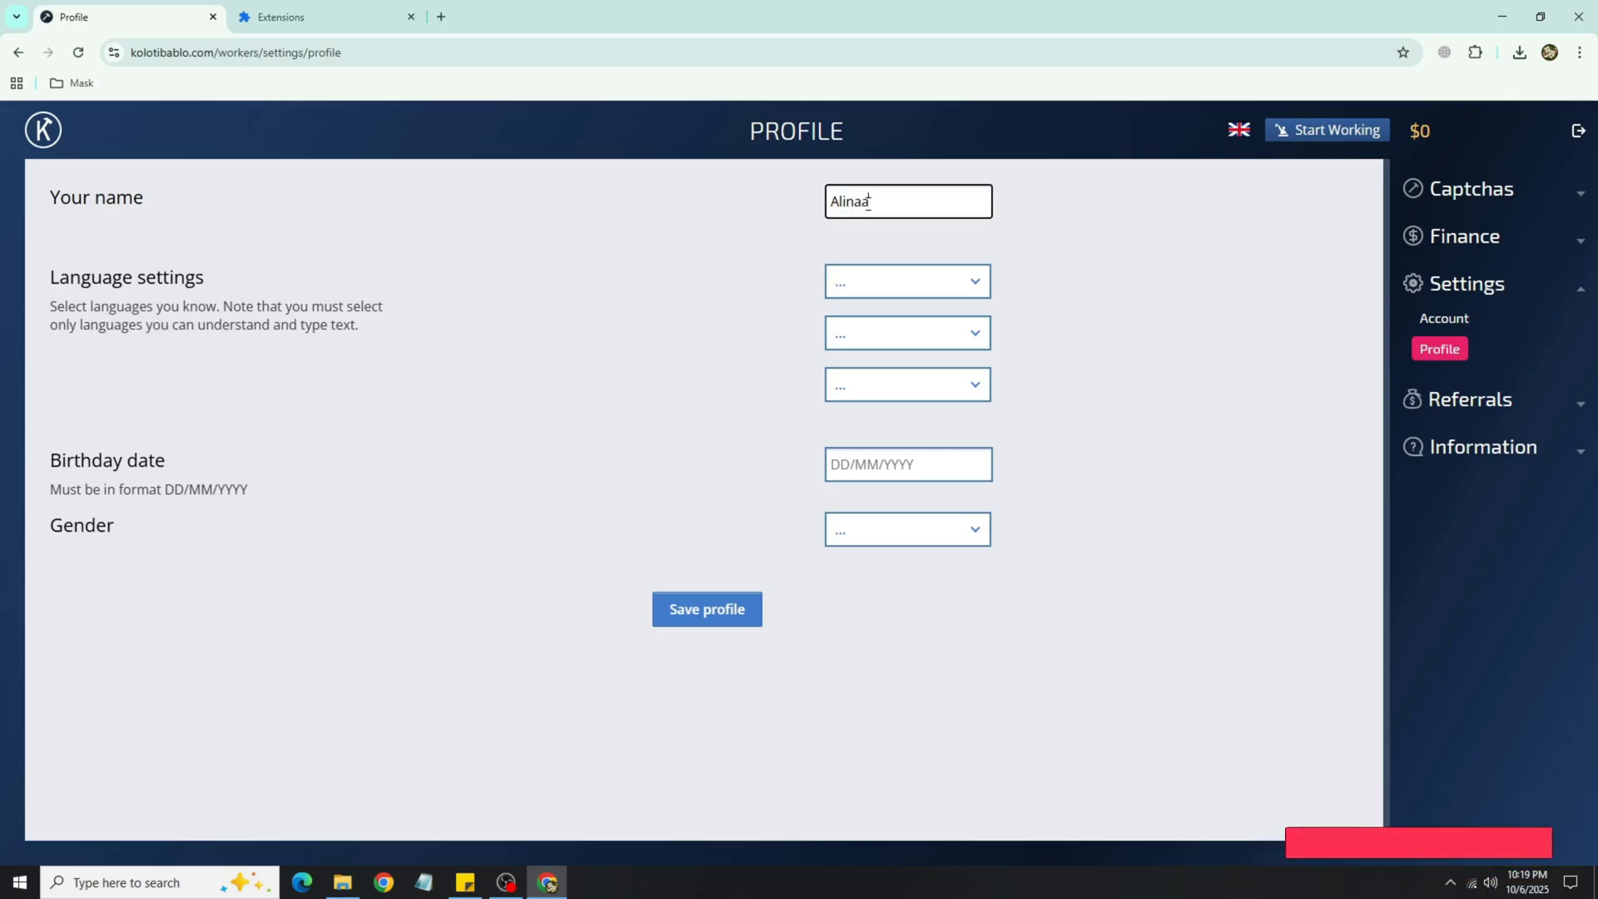
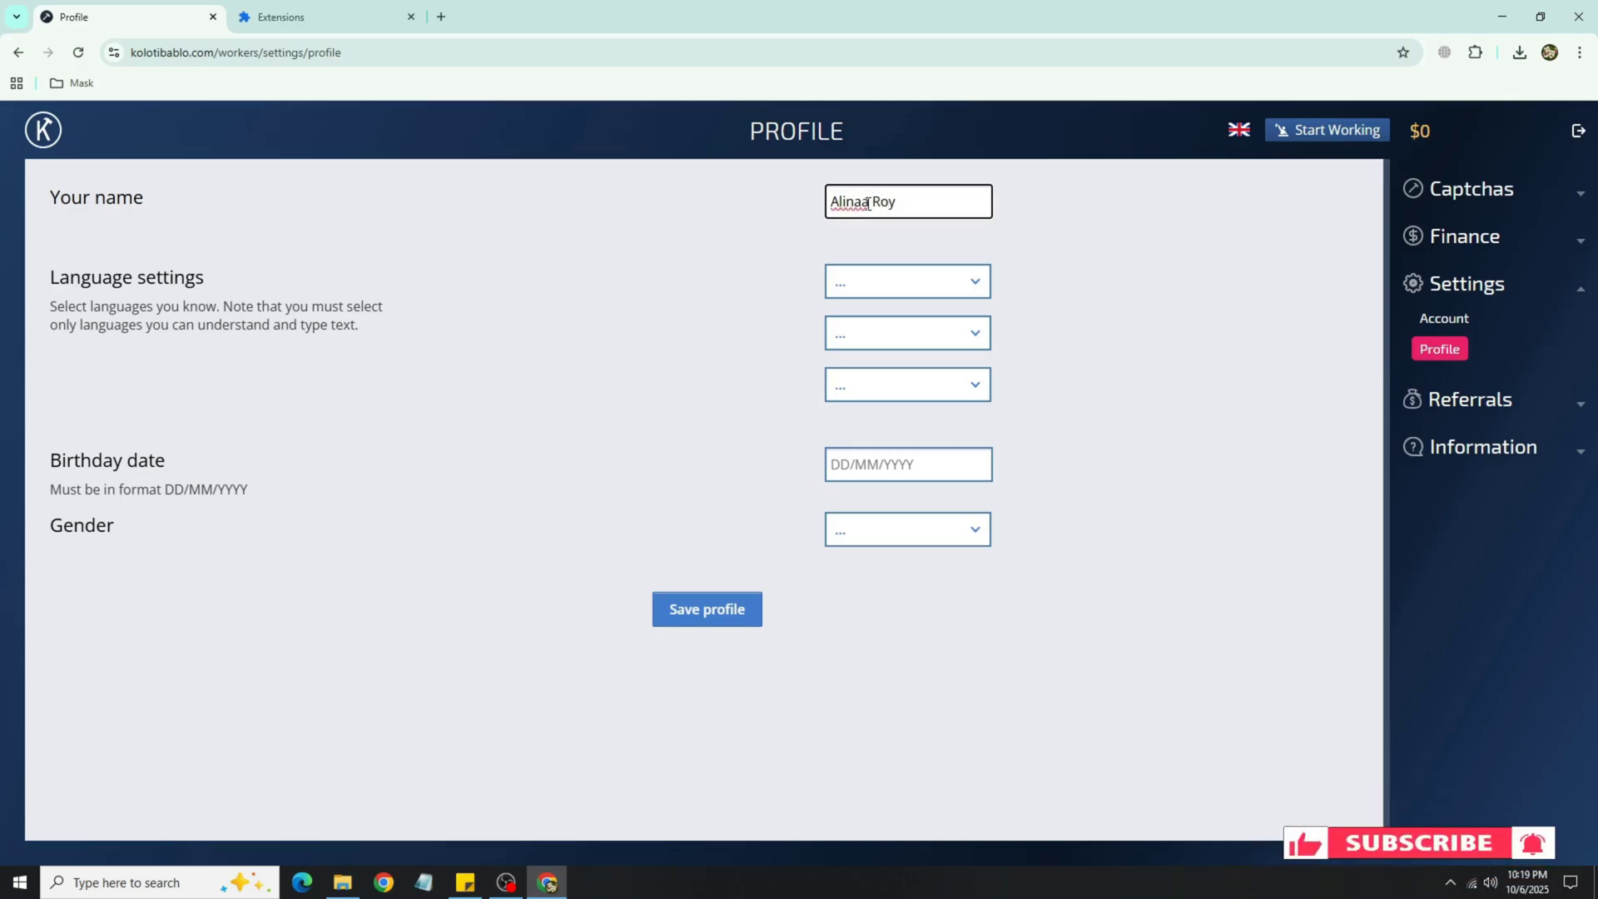
Set English as the first language, Female as gender, and fill in the birth date
left_click(905, 285)
left_click(866, 341)
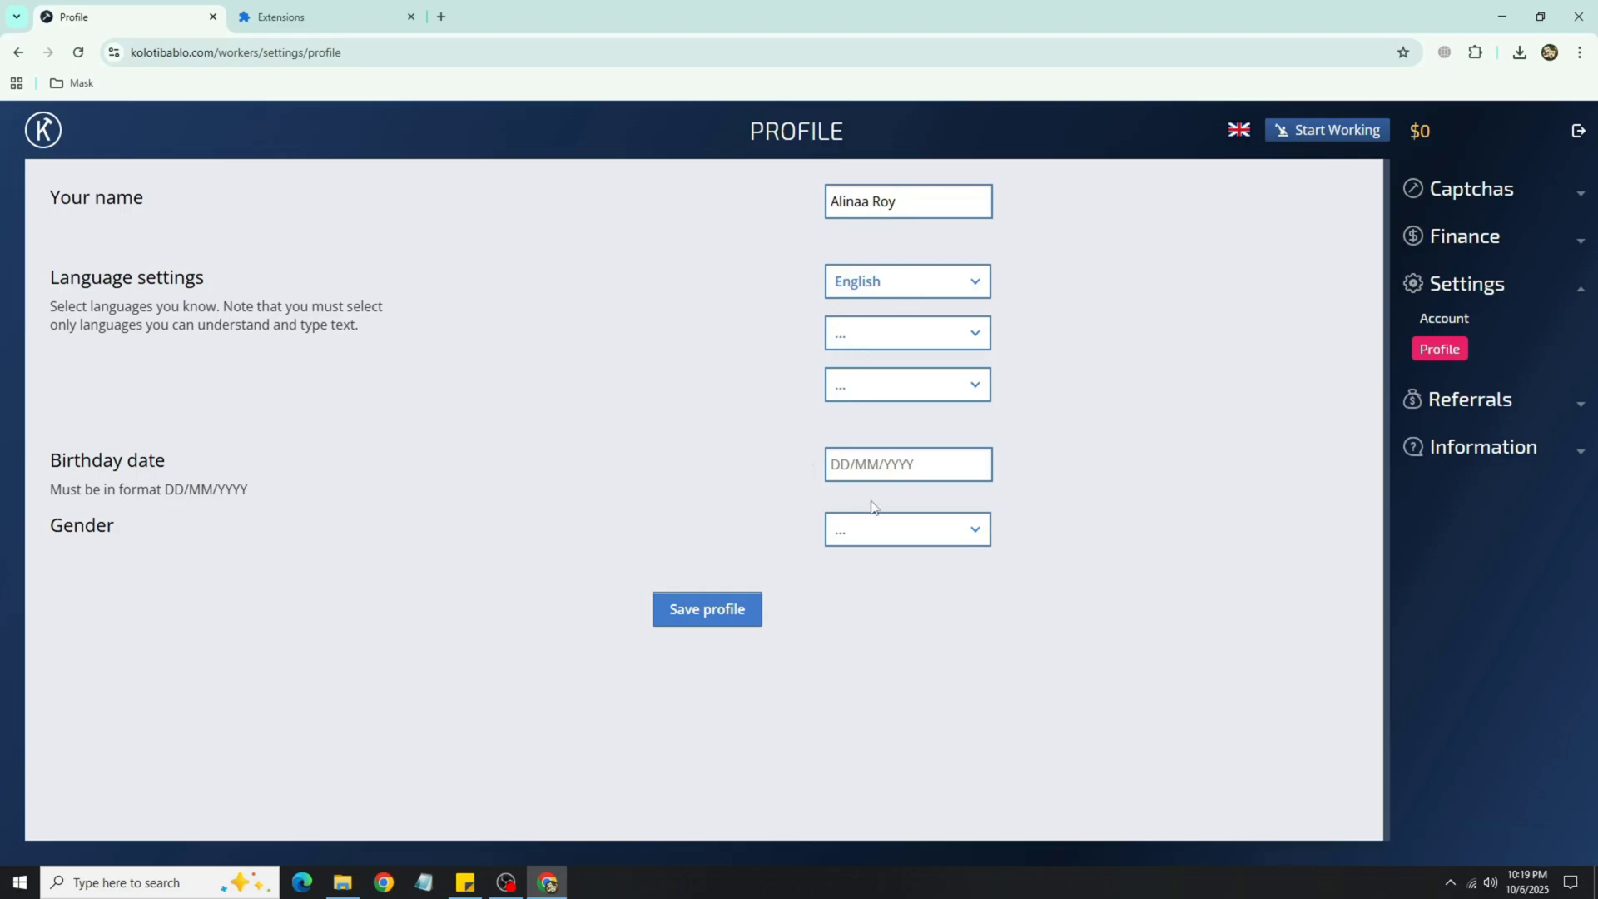
left_click(873, 539)
left_click(856, 614)
left_click(891, 471)
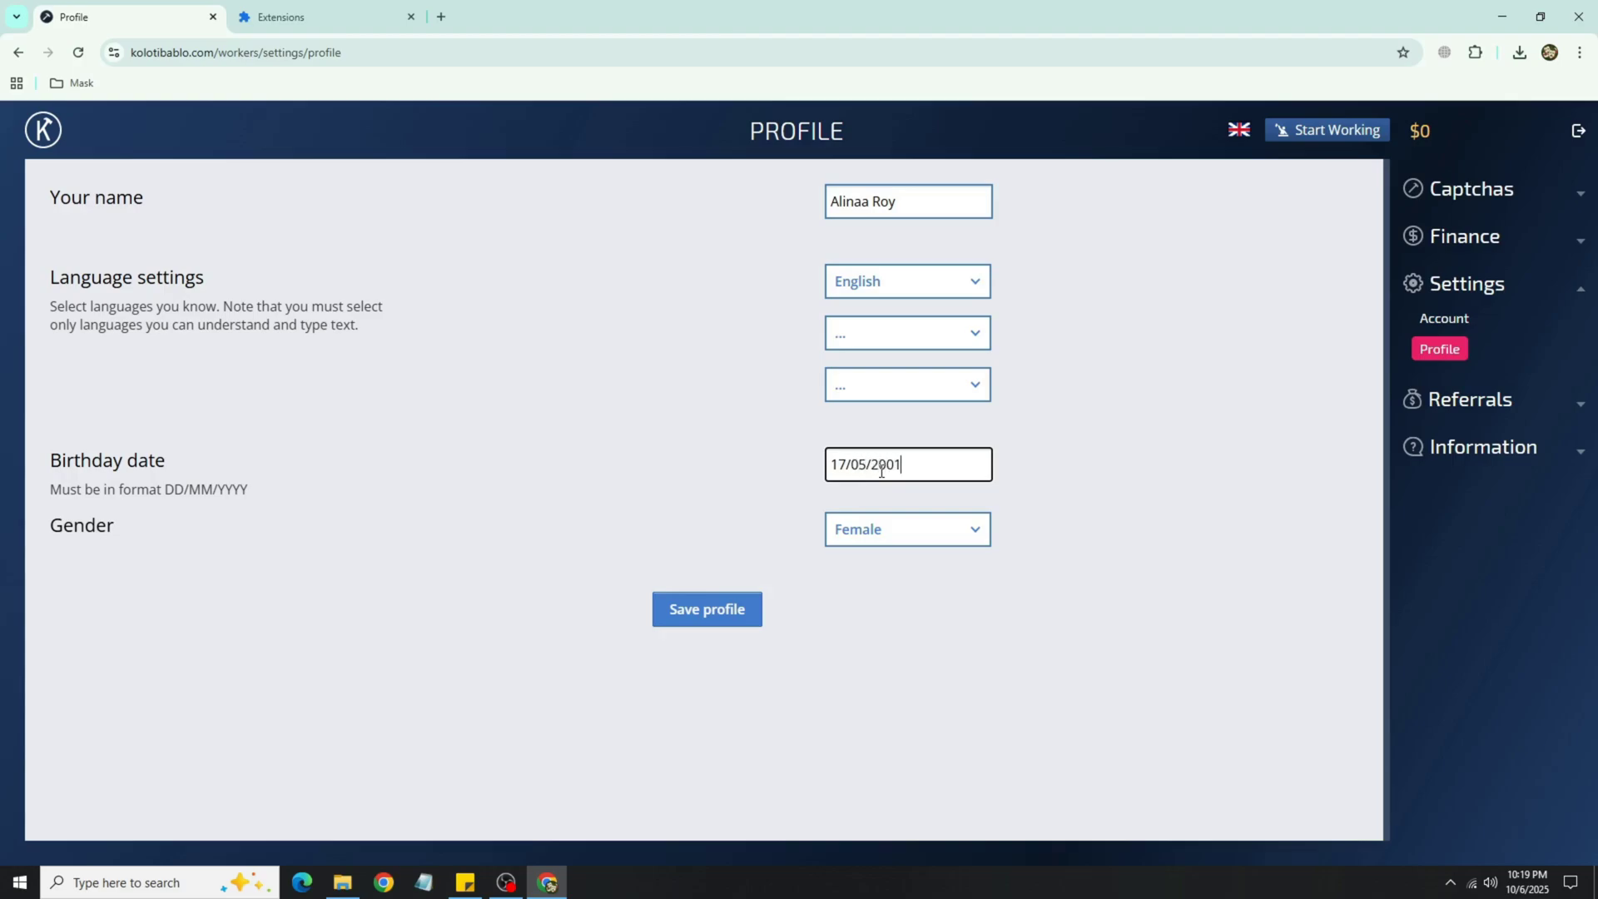
Add Bengali as the second language and save the profile
left_click(909, 333)
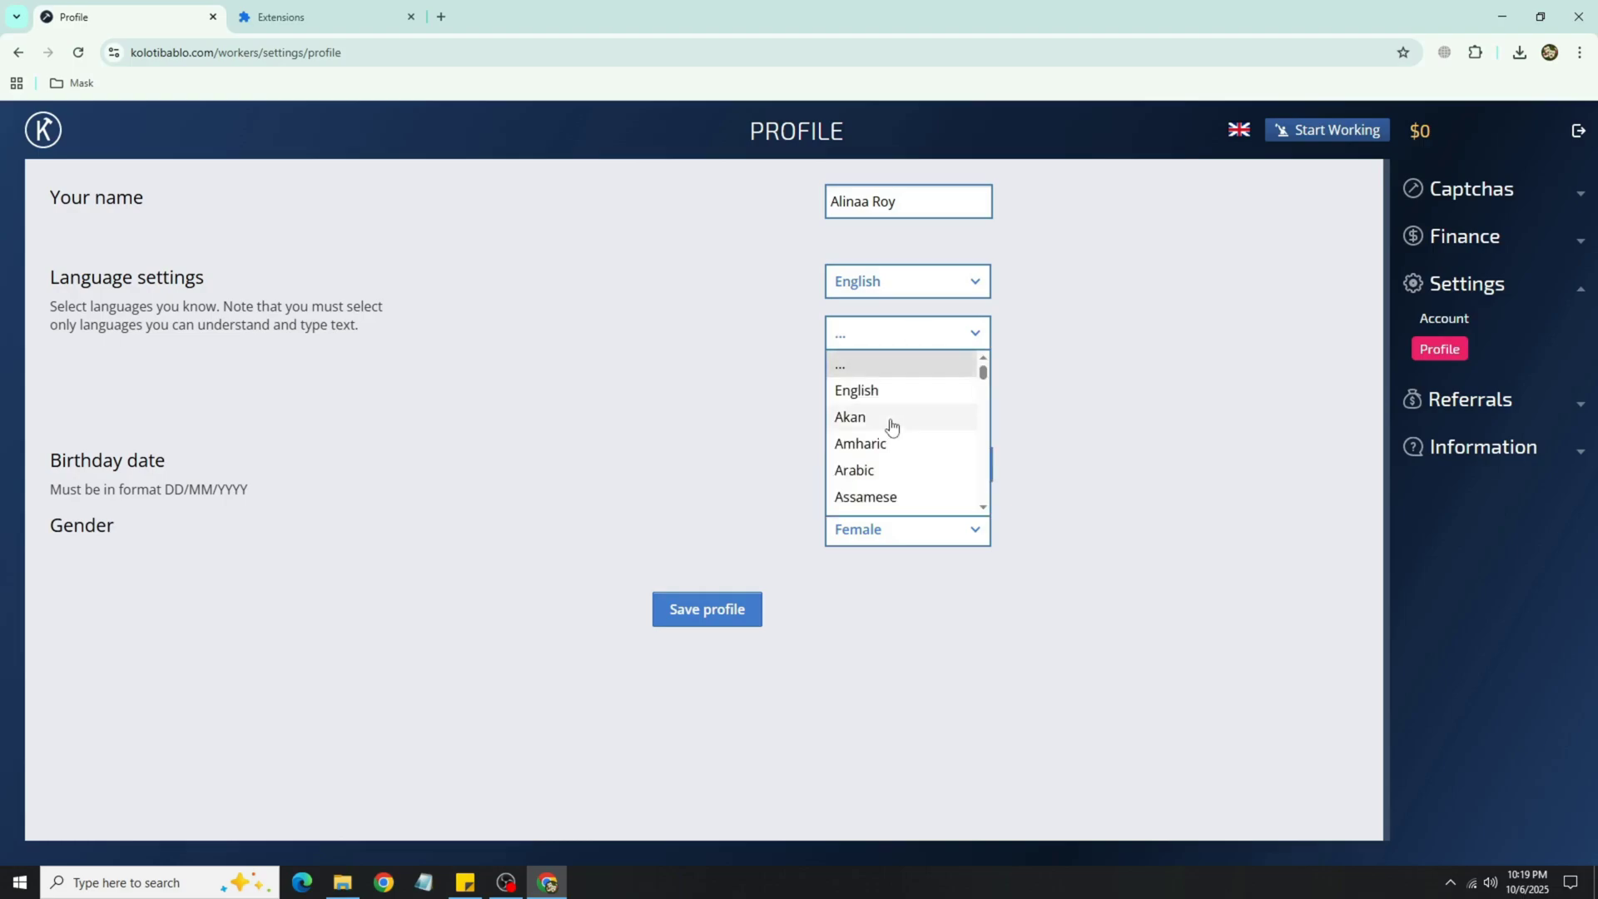
scroll(897, 441, "down", 2)
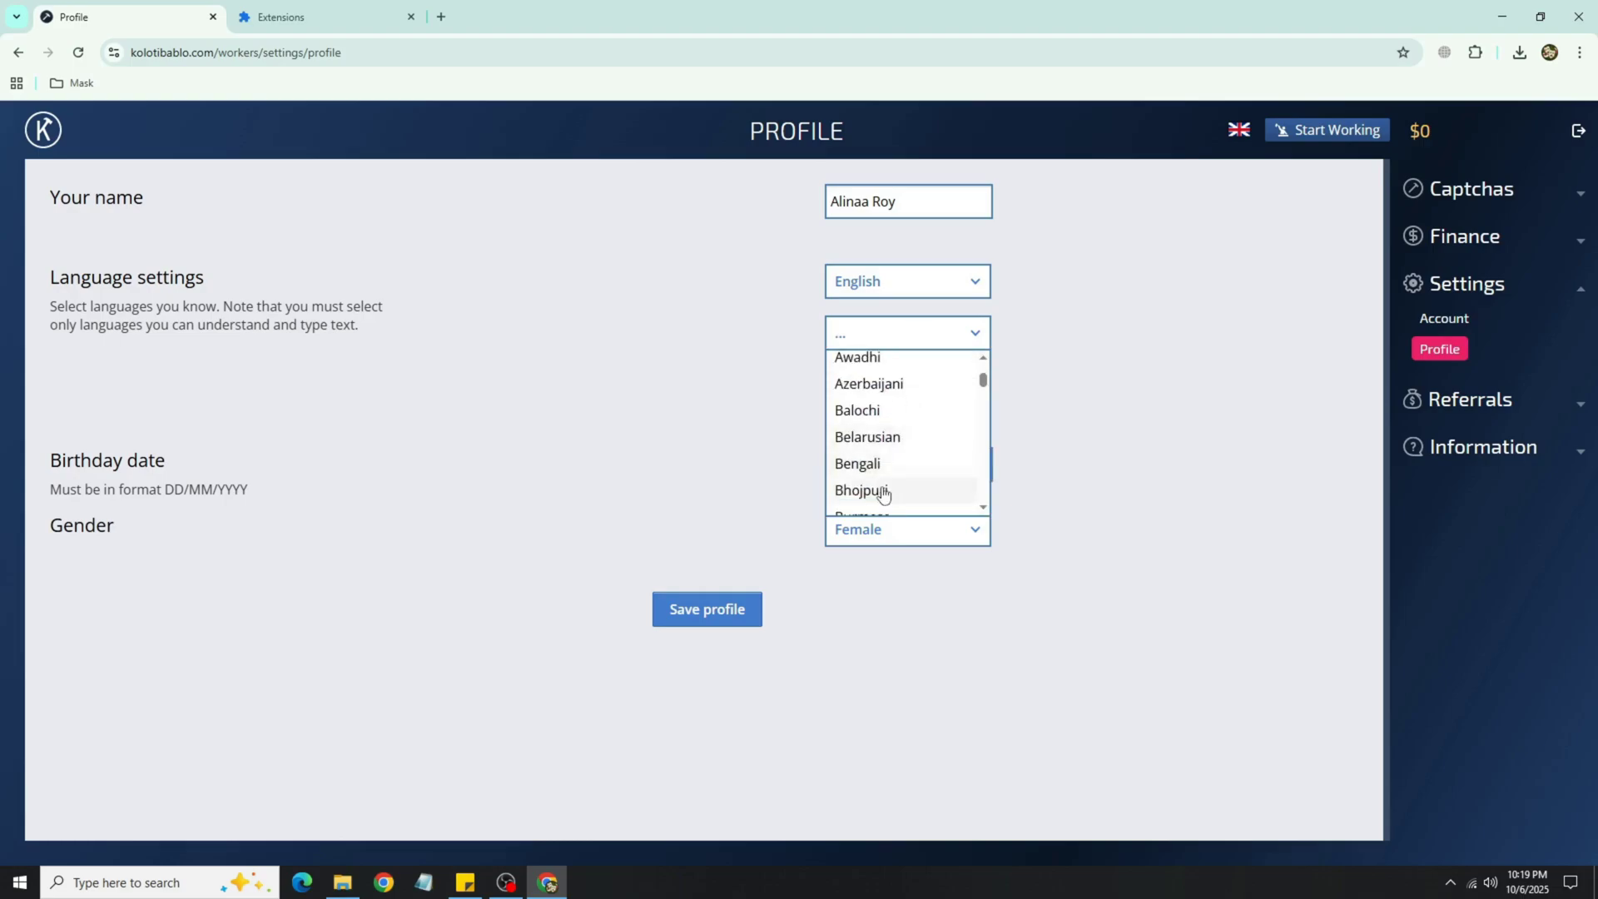
left_click(875, 466)
left_click(680, 594)
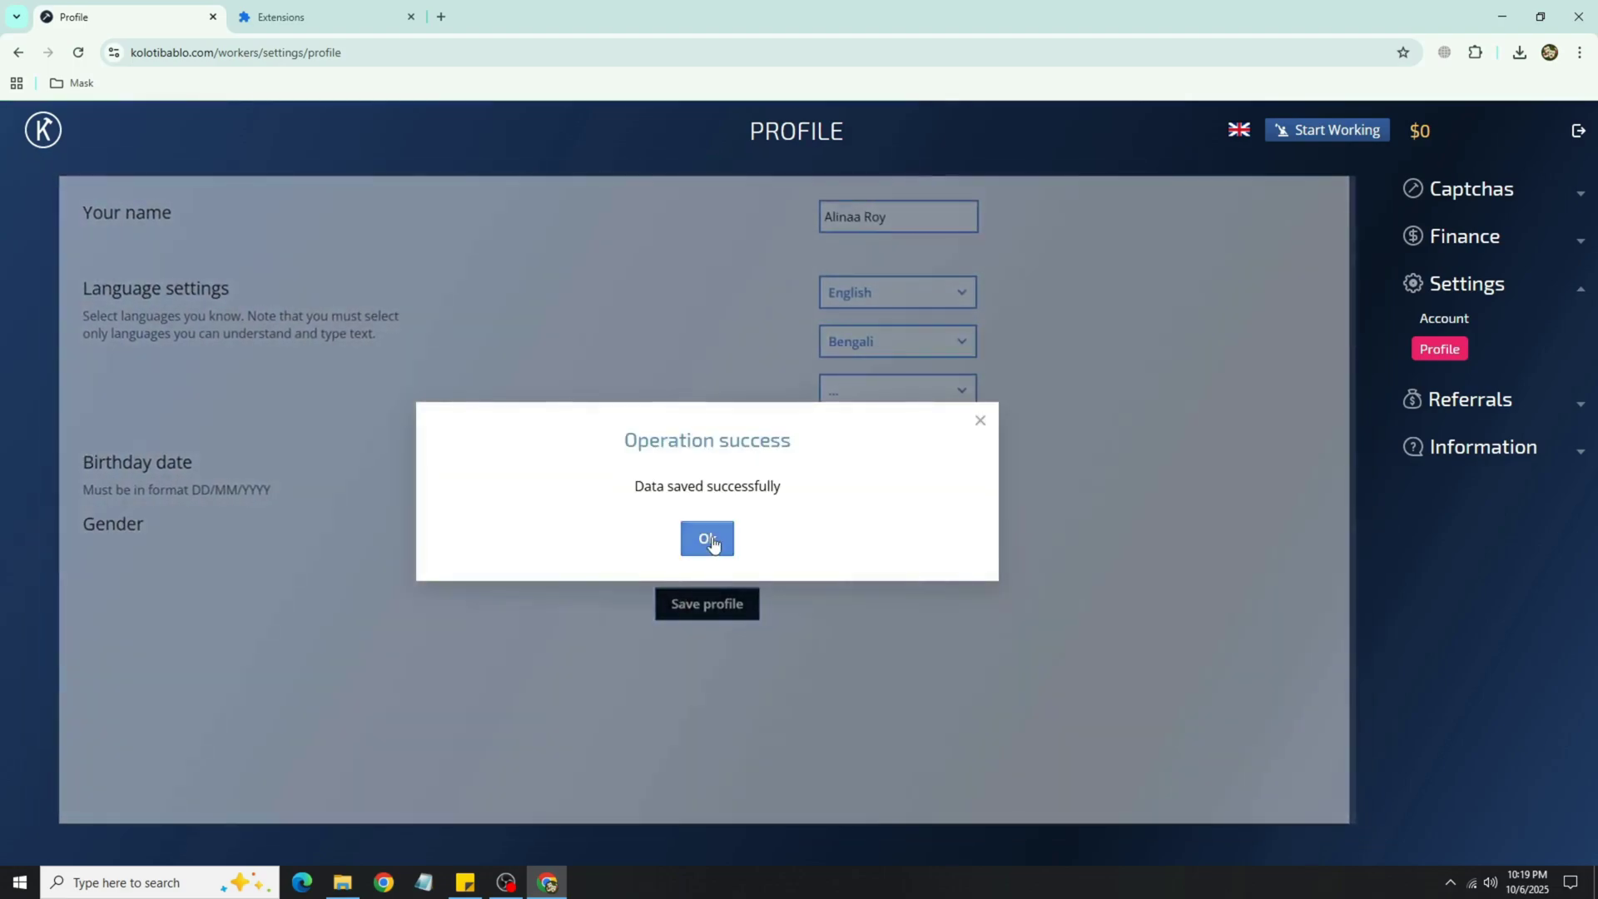
left_click(712, 541)
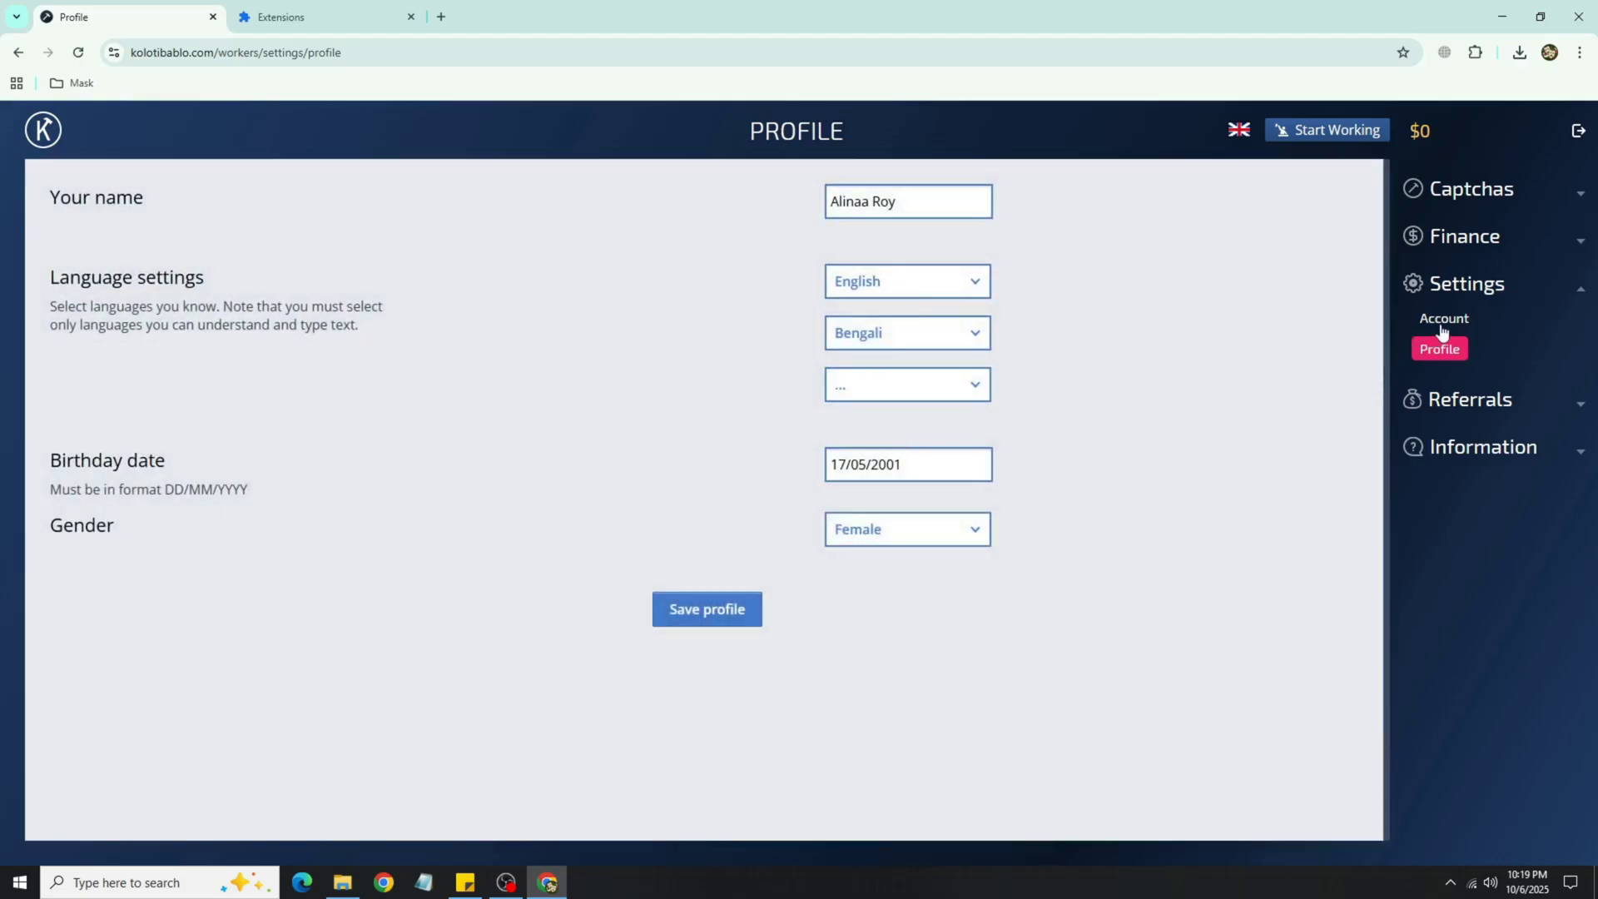
left_click(1441, 329)
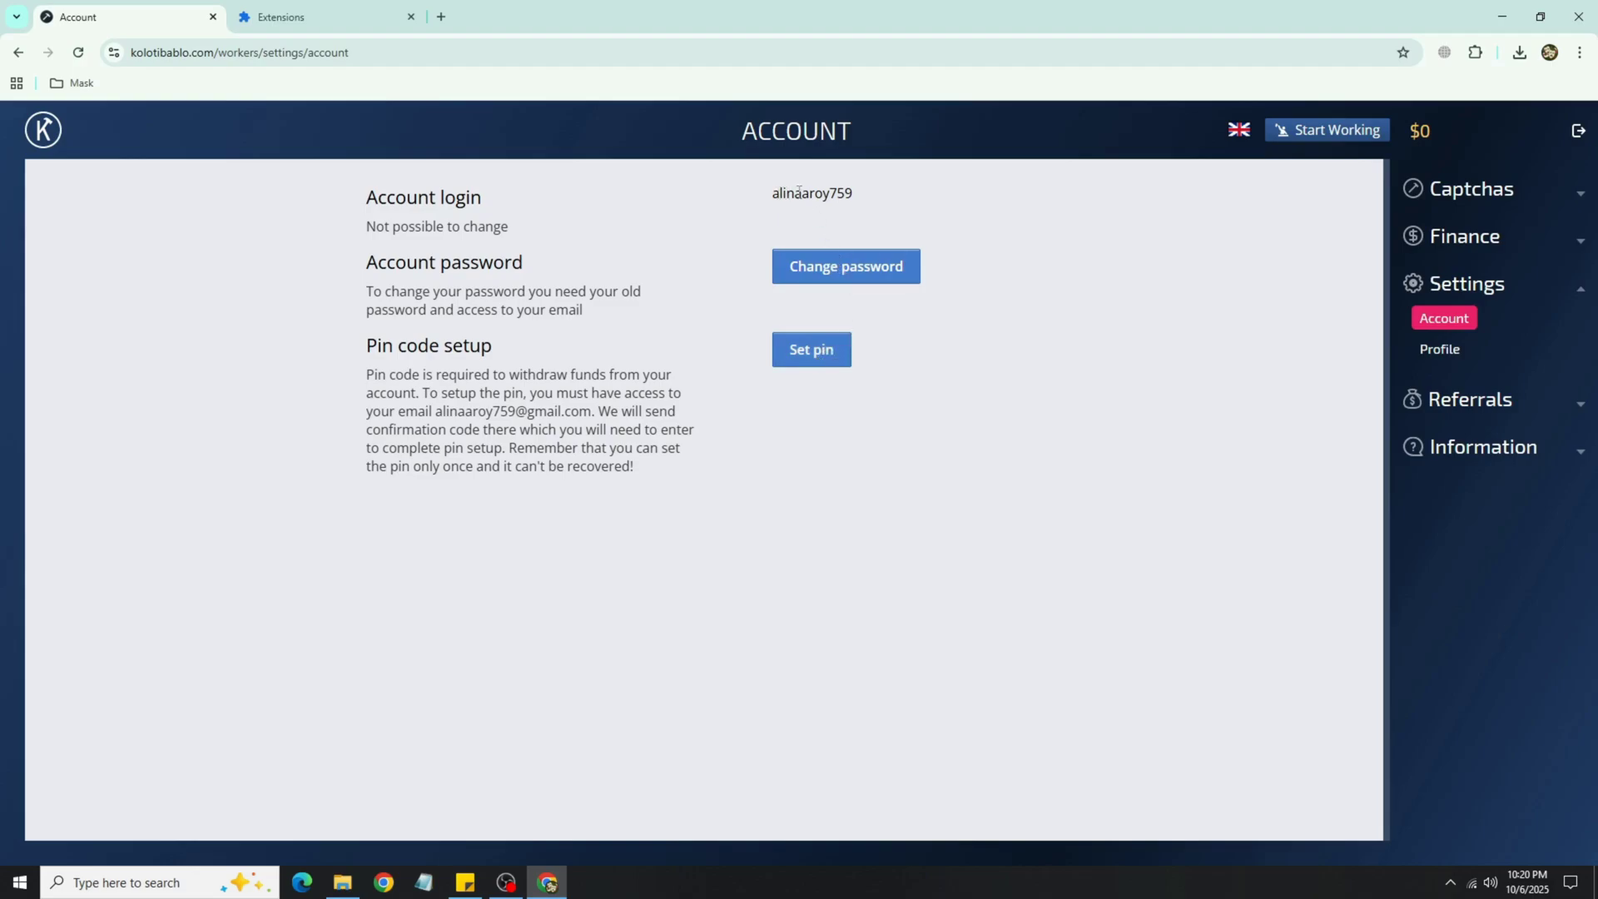
Start PIN setup, enter a 4-digit withdrawal PIN, and continue to Step 2 of 2
left_click_drag(835, 193, 854, 194)
left_click(838, 195)
left_click_drag(779, 194, 845, 195)
left_click(806, 353)
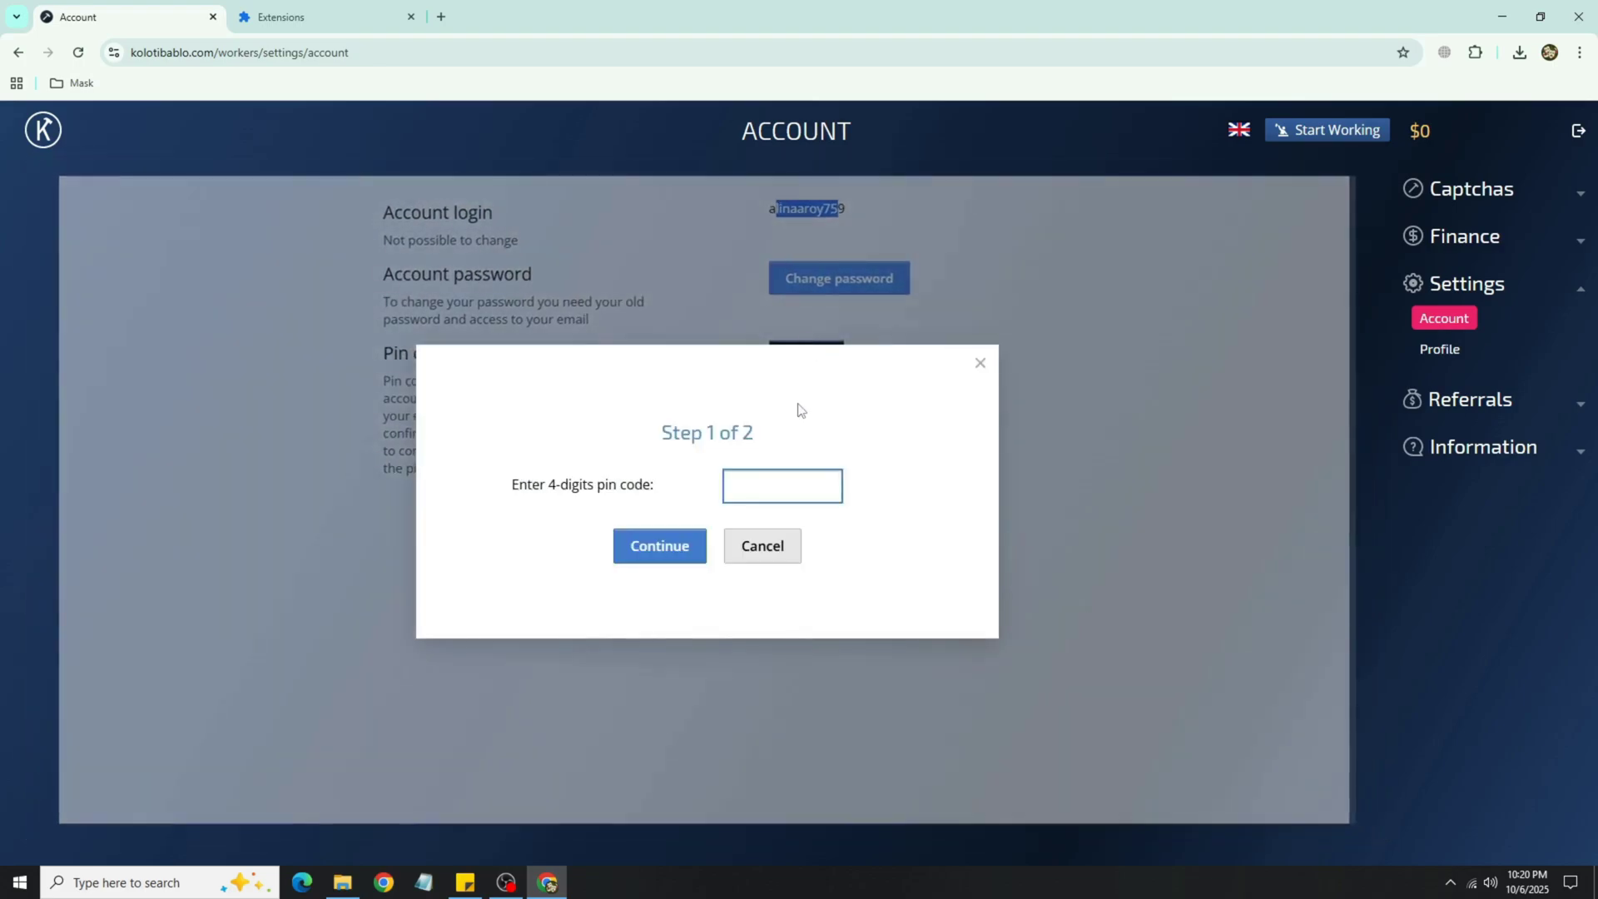
left_click(774, 487)
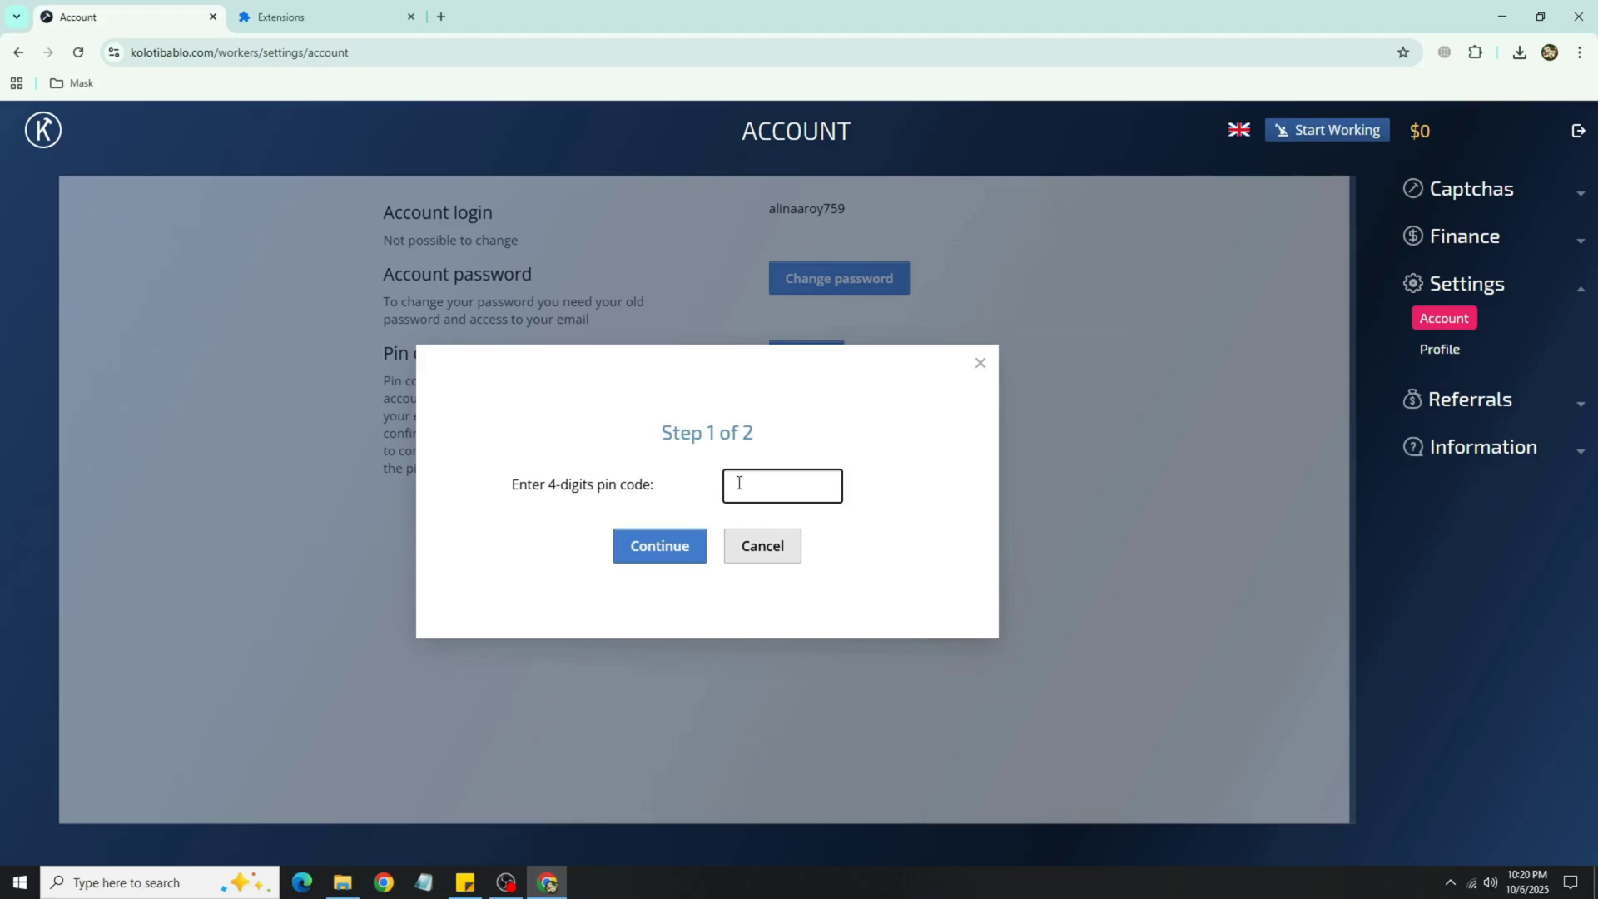
left_click(663, 547)
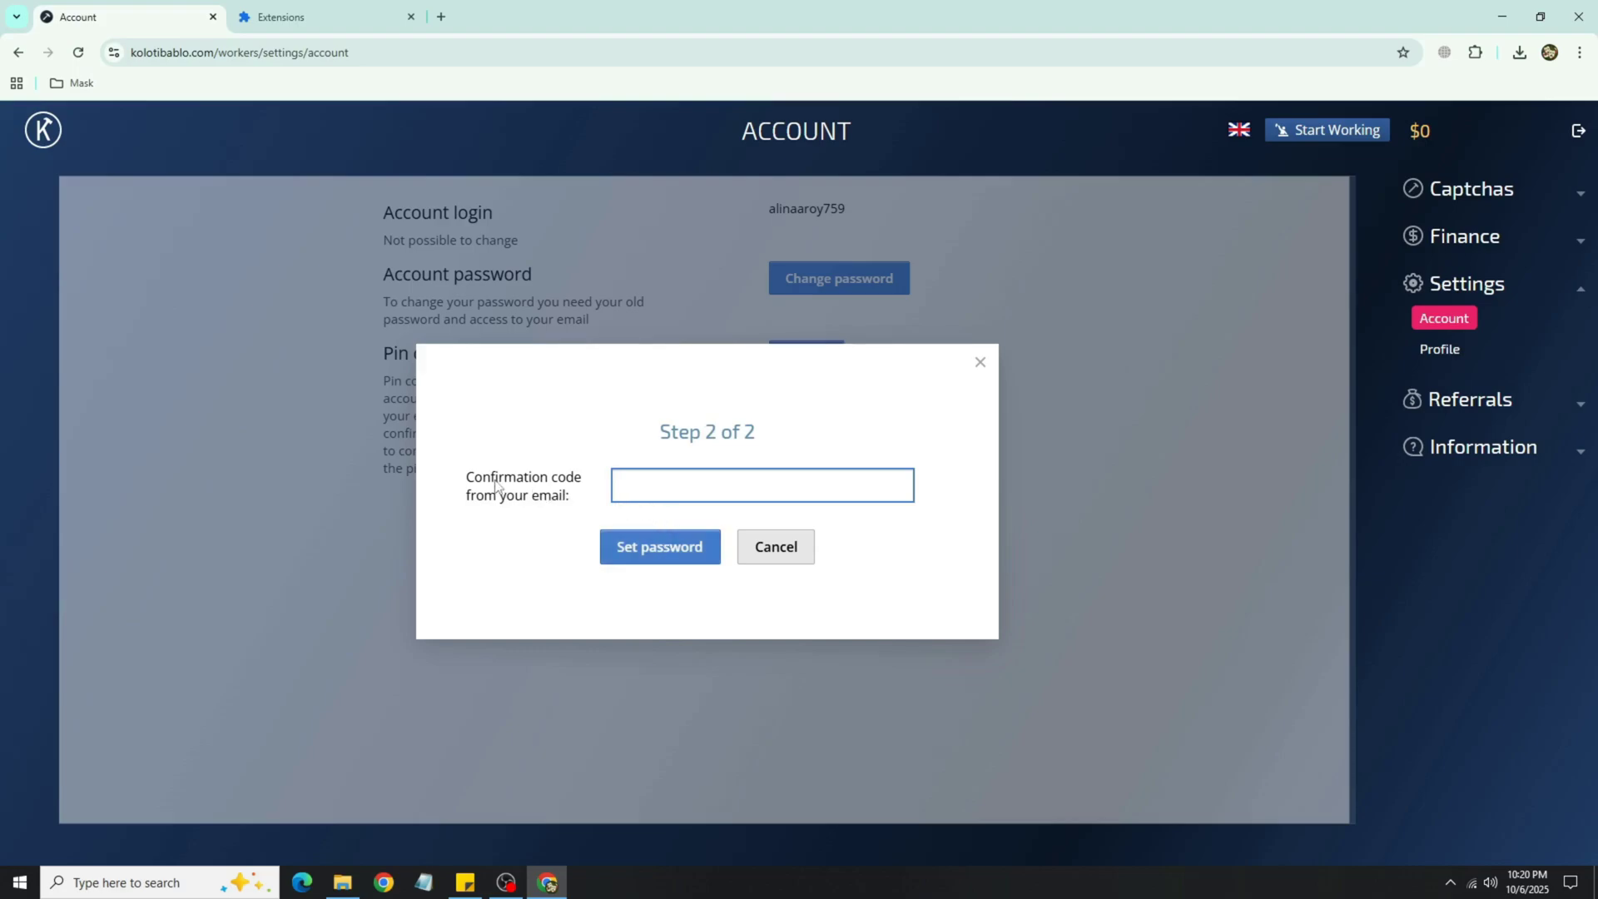
left_click_drag(493, 483, 551, 497)
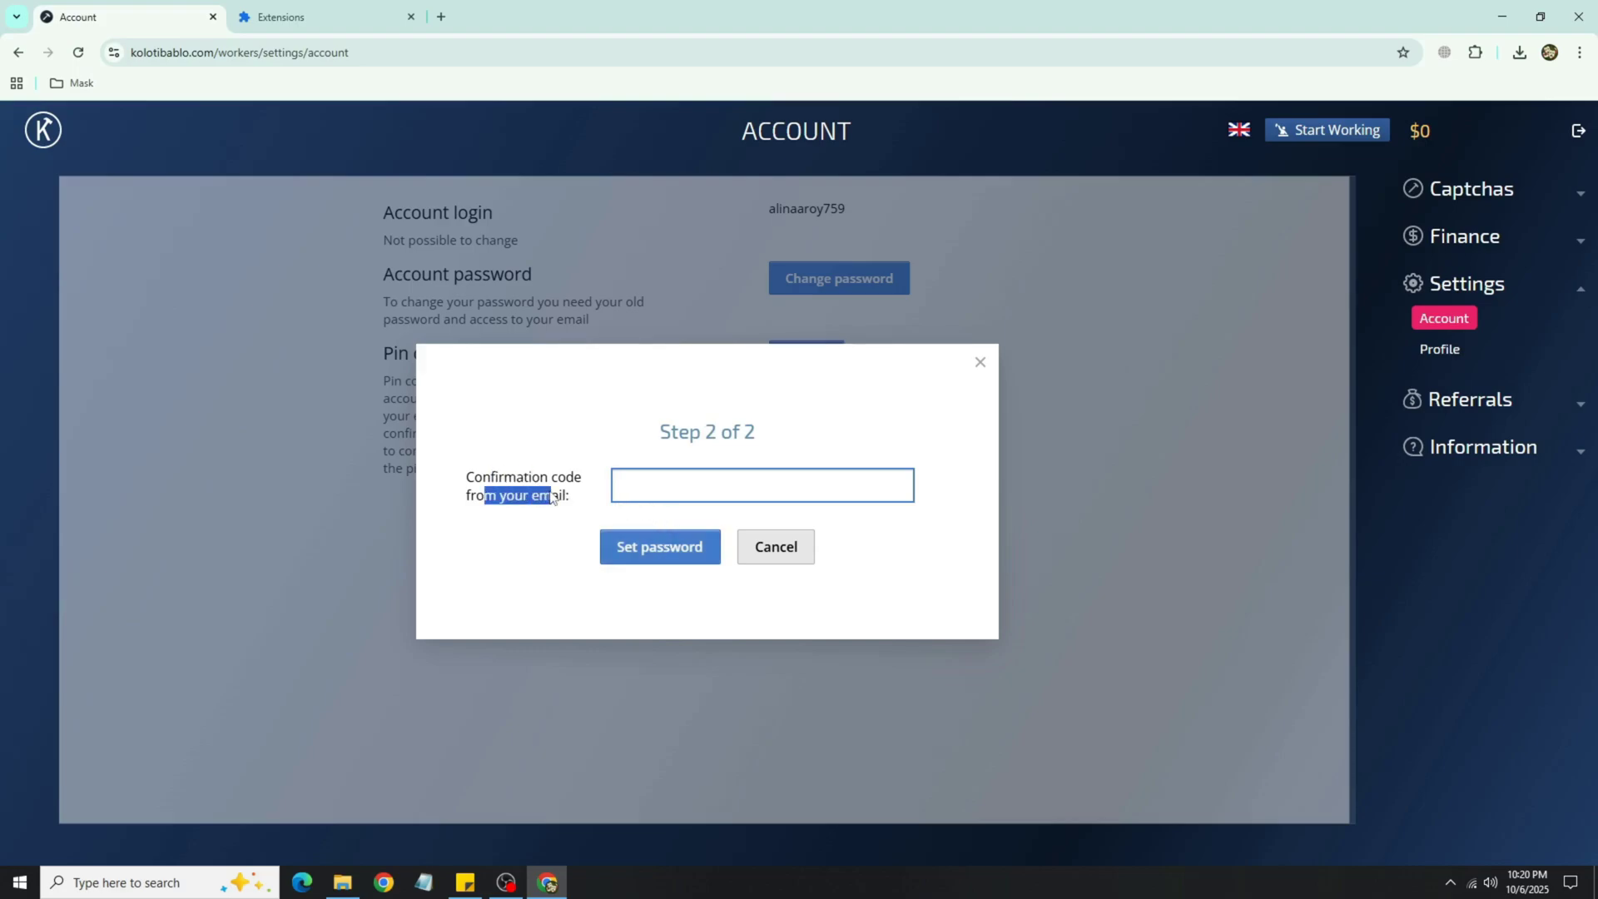
Open Gmail in a new tab and open the Kolotibablo pin code setup email
left_click(441, 16)
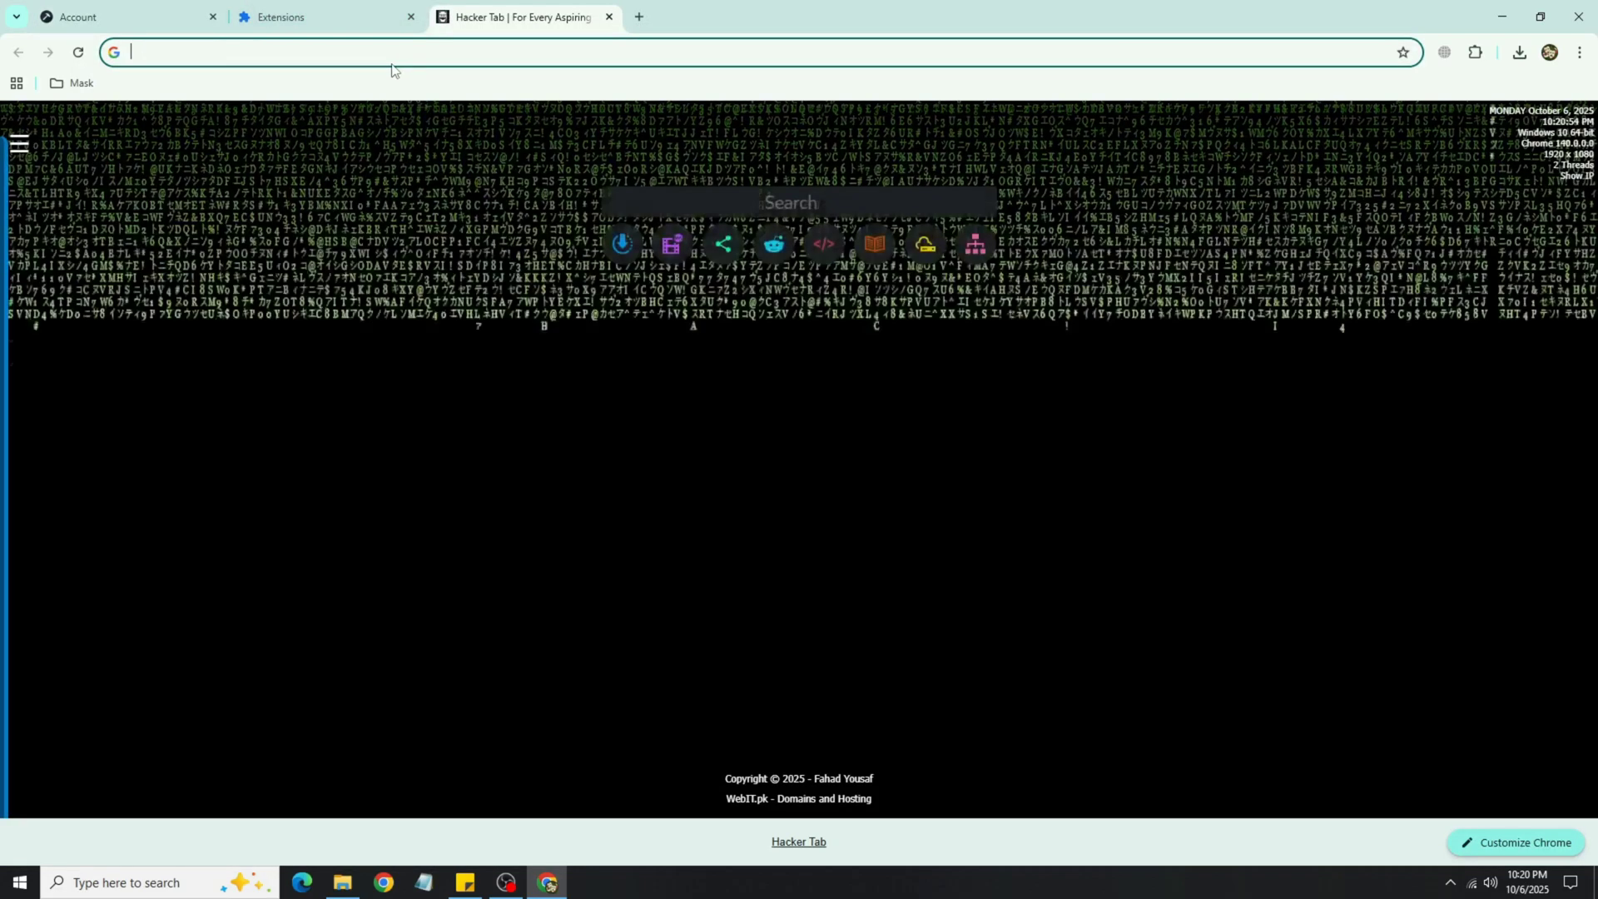
type("gam")
key("BackSpace")
key("BackSpace")
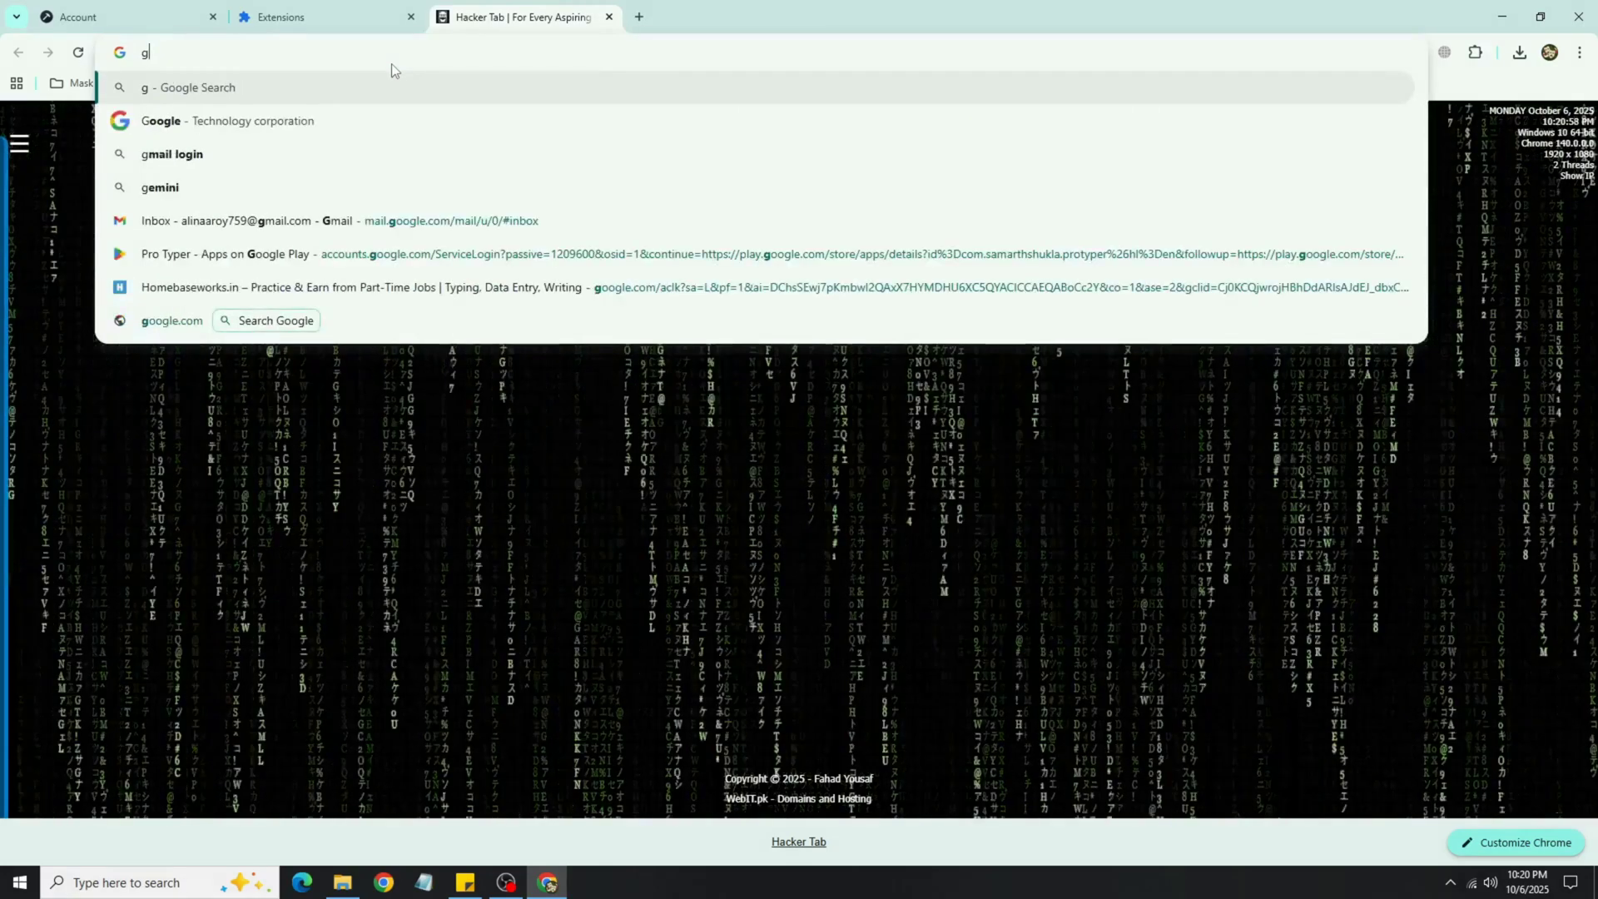
left_click(251, 213)
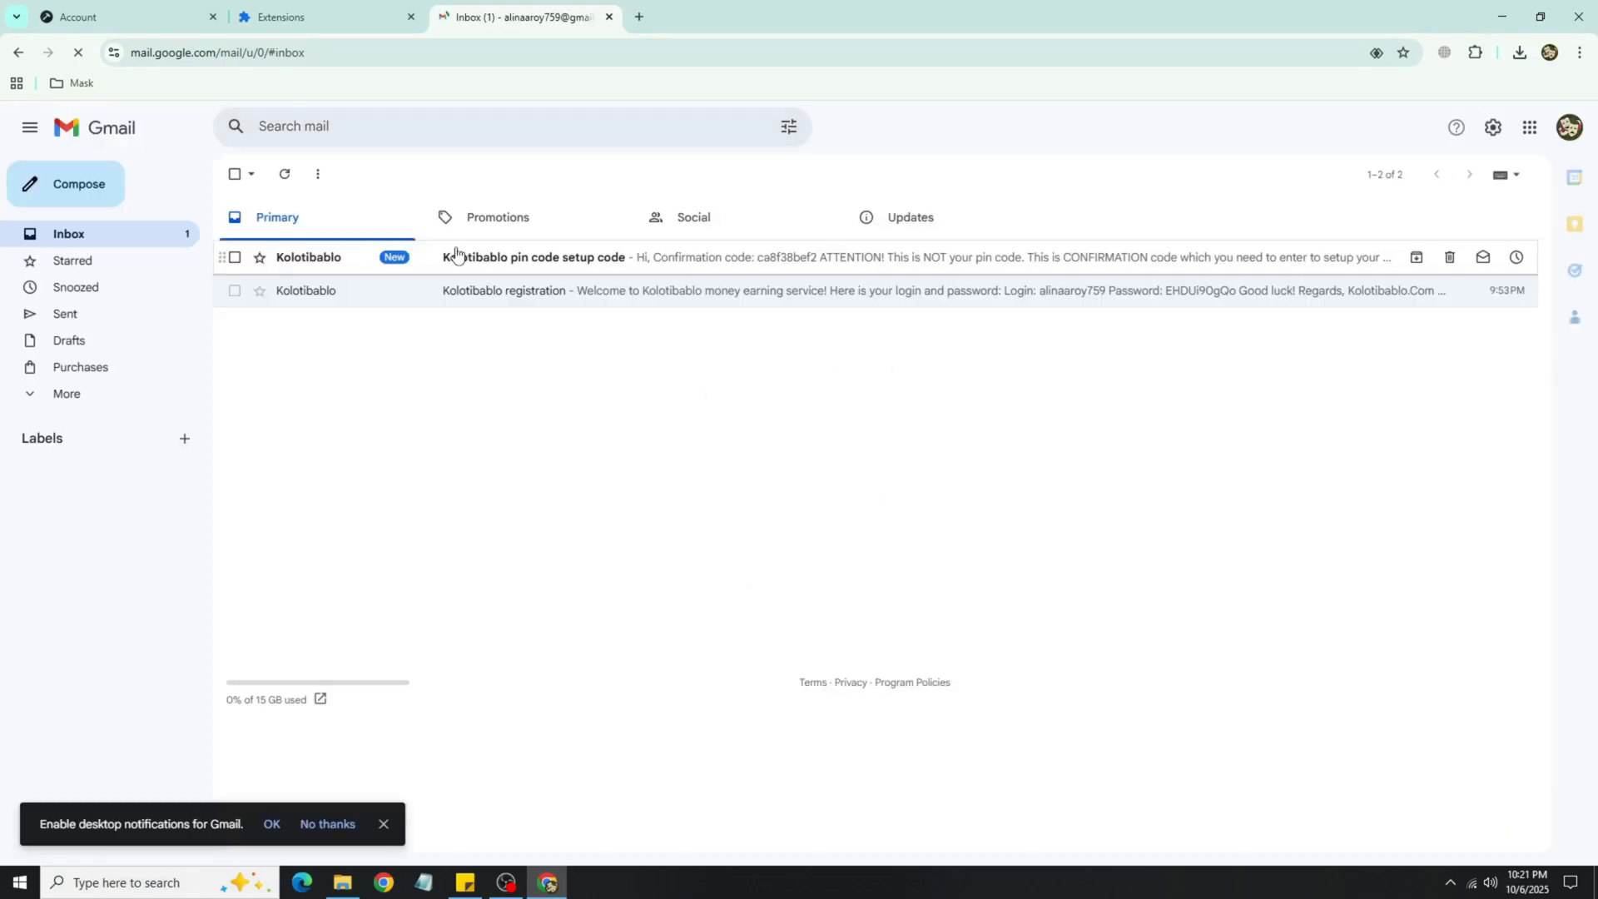
left_click(463, 266)
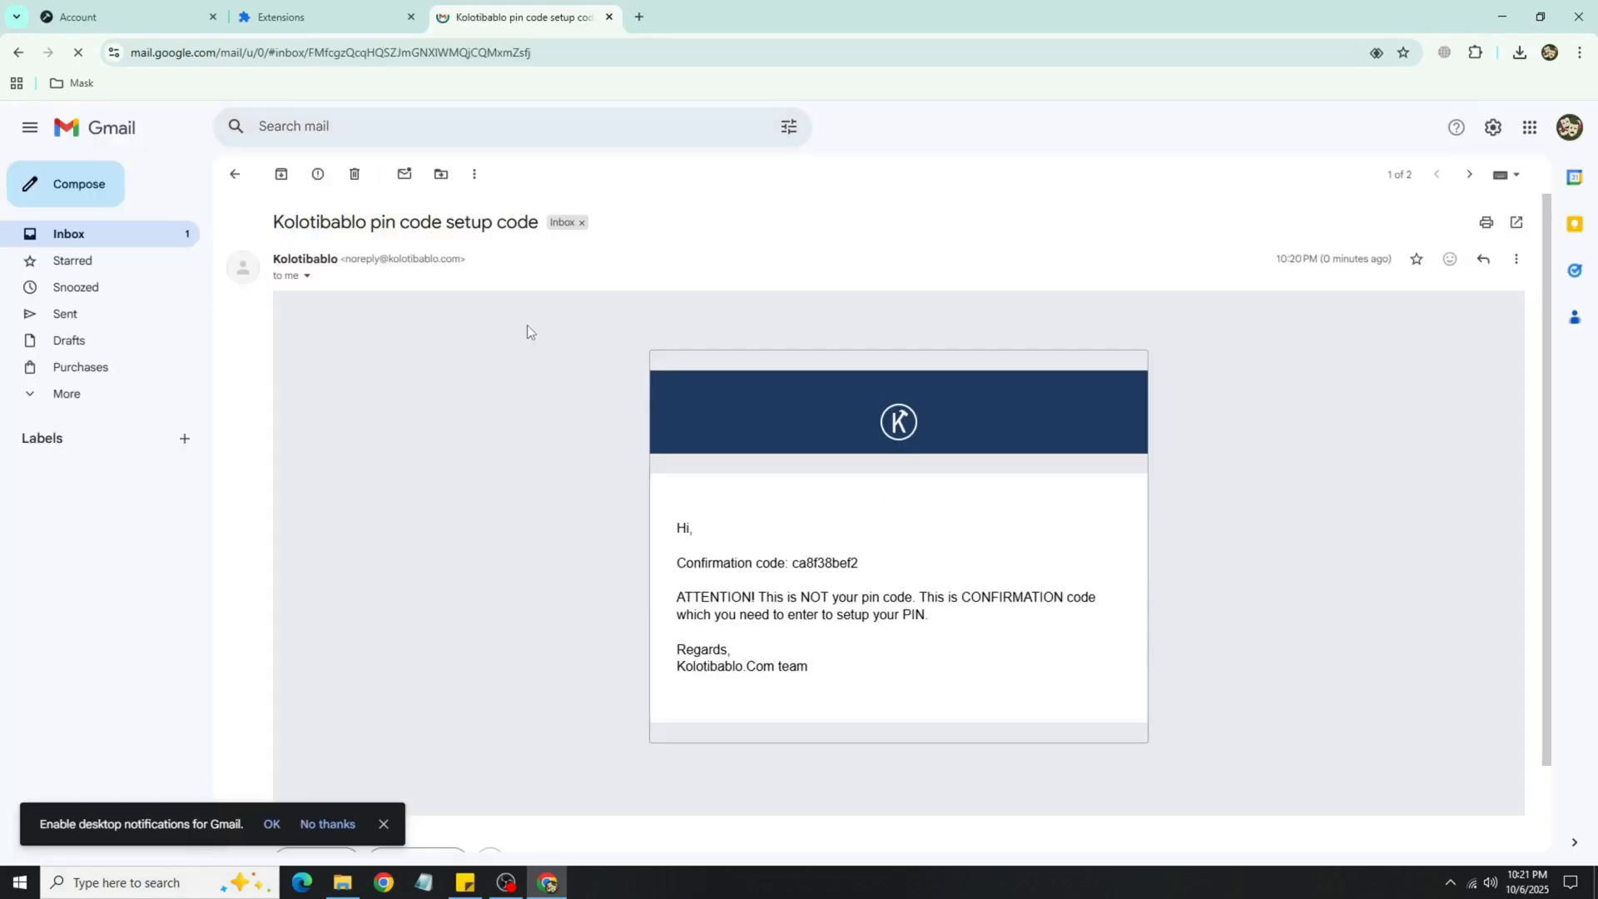
Copy the confirmation code and paste it into the Step 2 field on the Account page
double_click(810, 562)
right_click(810, 563)
left_click(853, 581)
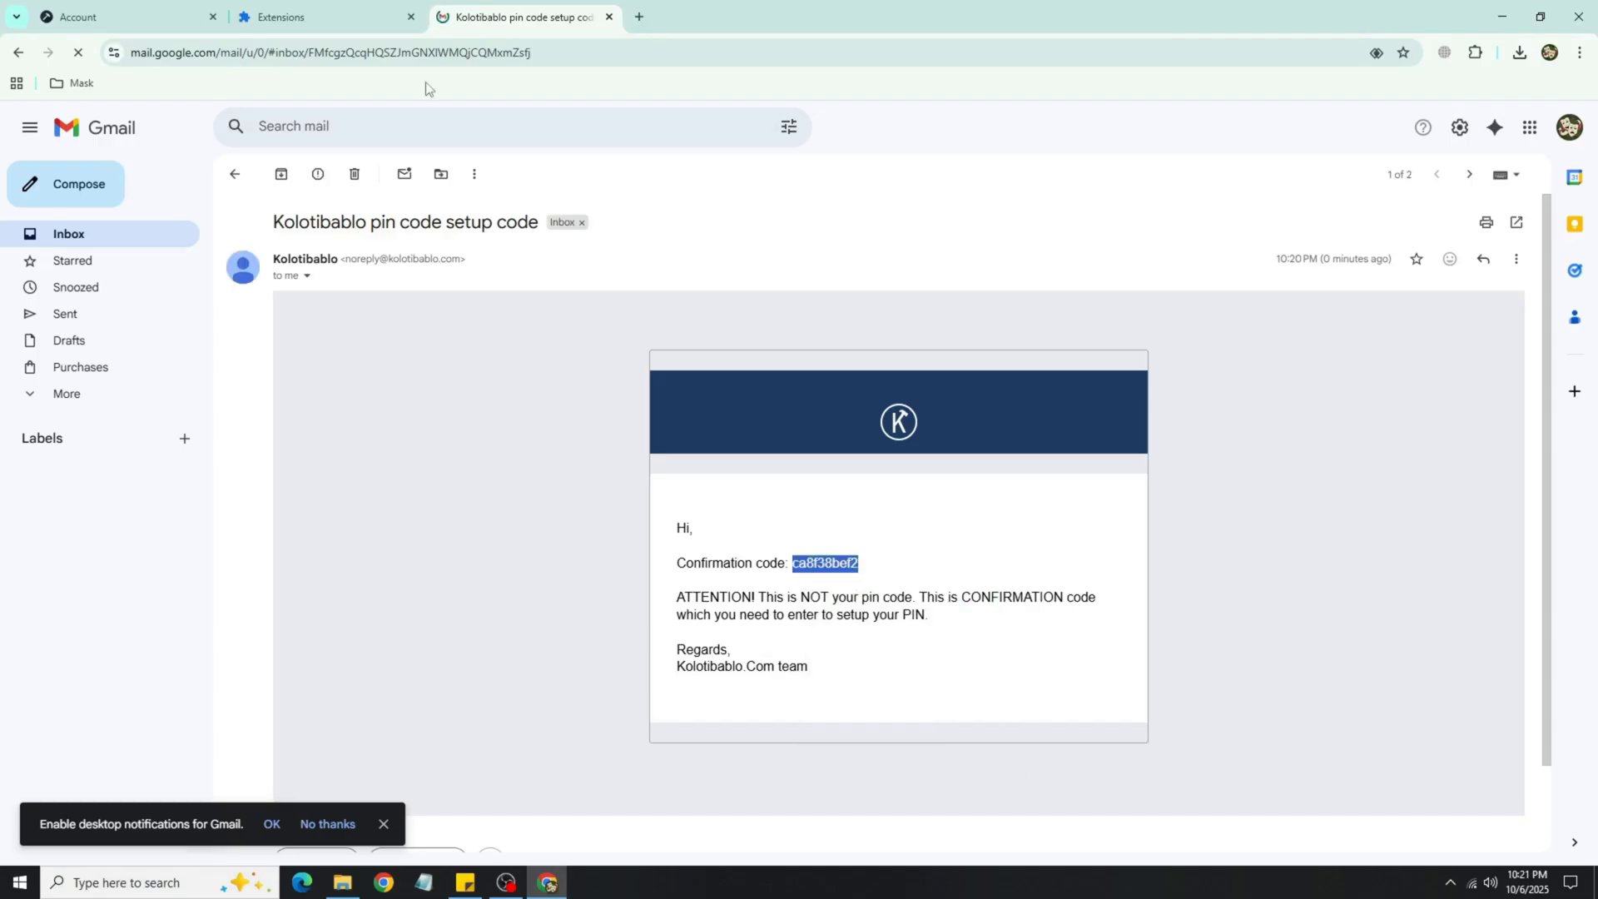
left_click(125, 17)
left_click(664, 491)
key("ctrl+v")
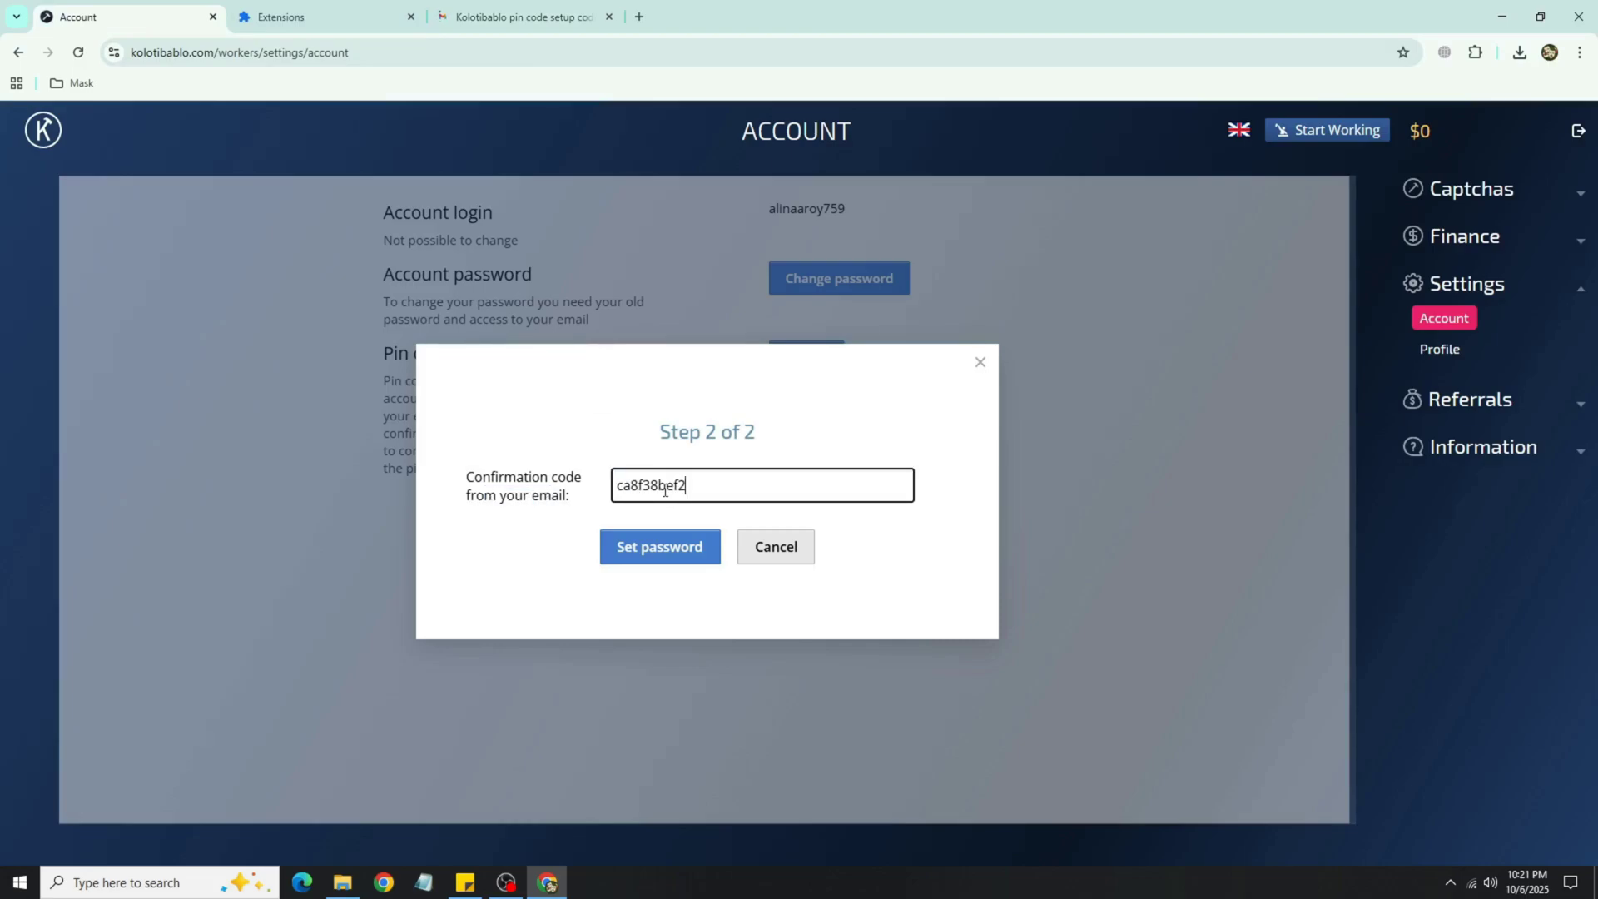
Submit the code to set the PIN, save the PIN in a sticky note, and close the warning
left_click(642, 549)
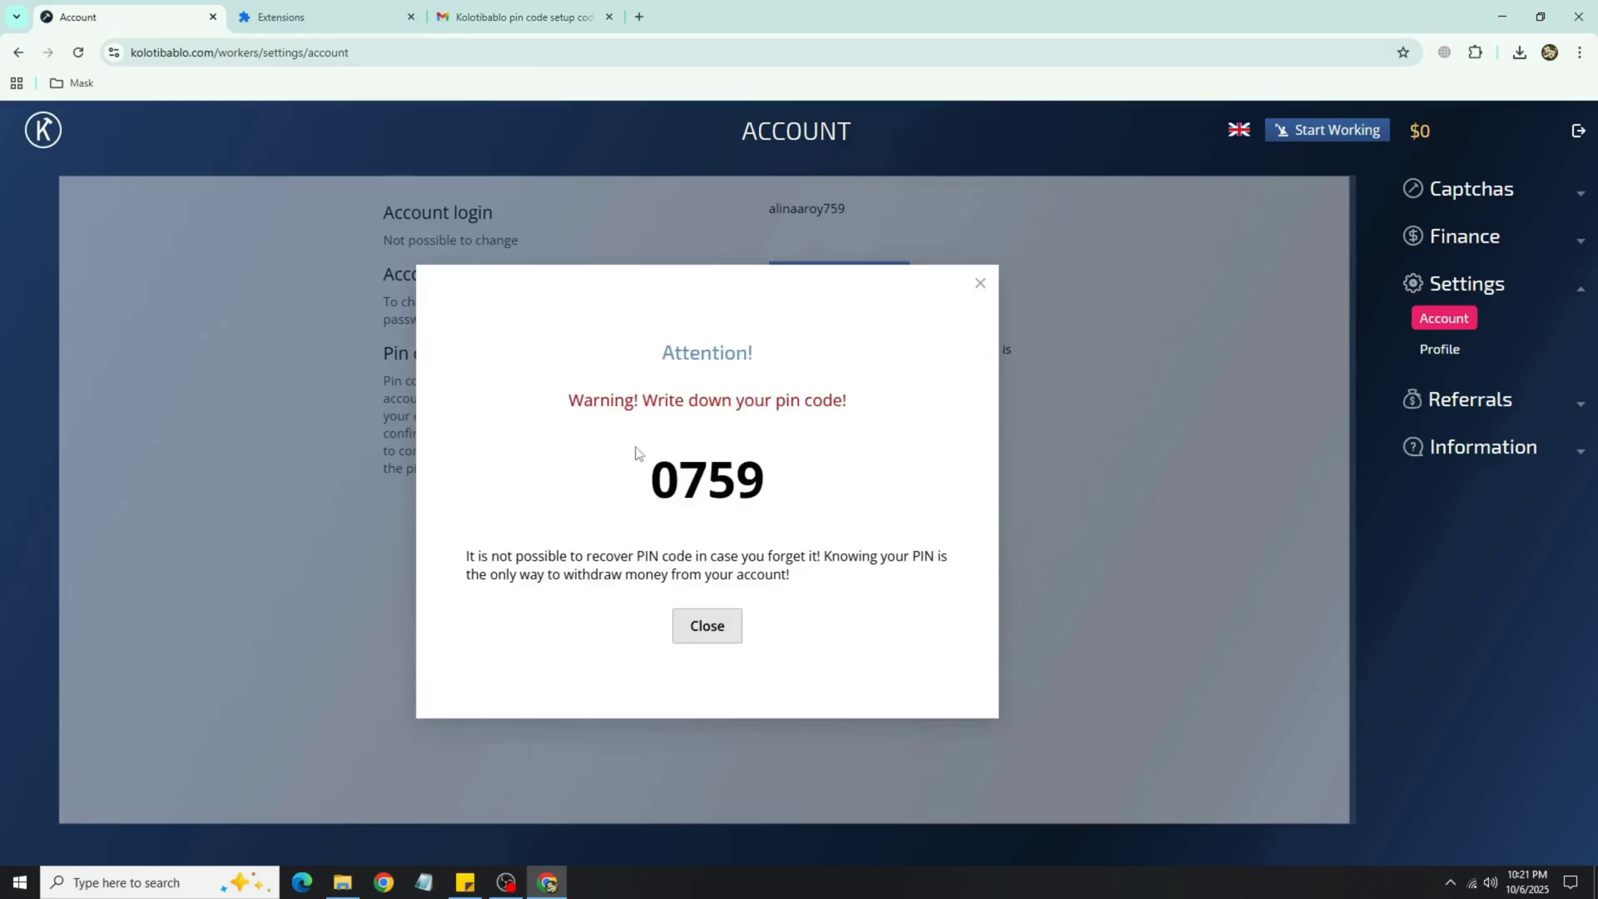
left_click_drag(652, 480, 764, 481)
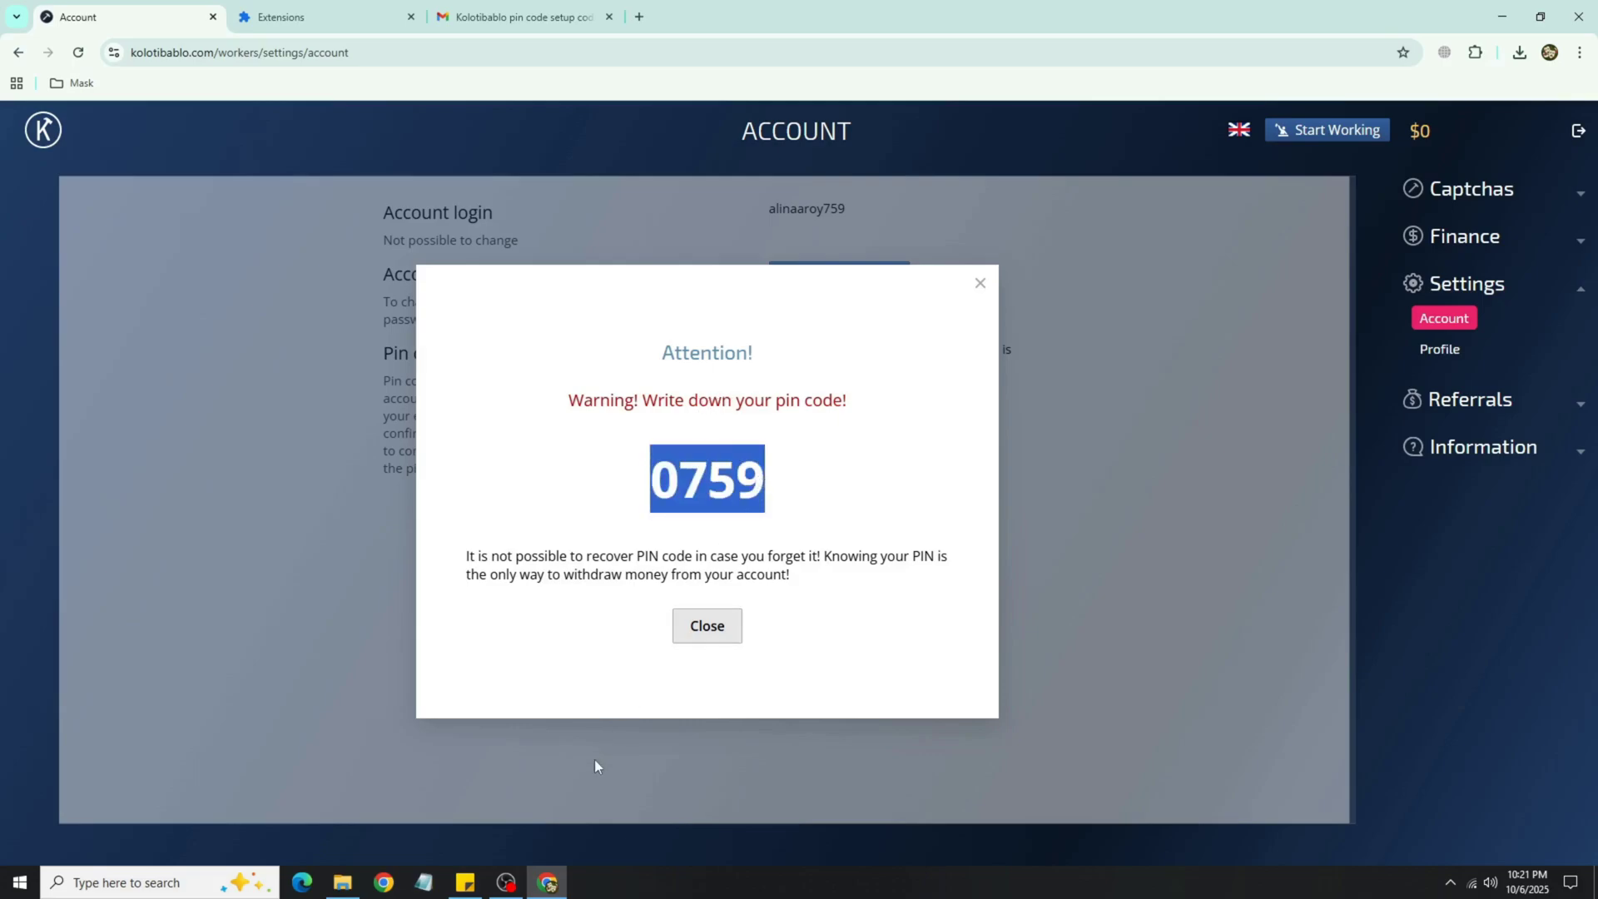
left_click(466, 884)
left_click(505, 559)
key("ctrl+v")
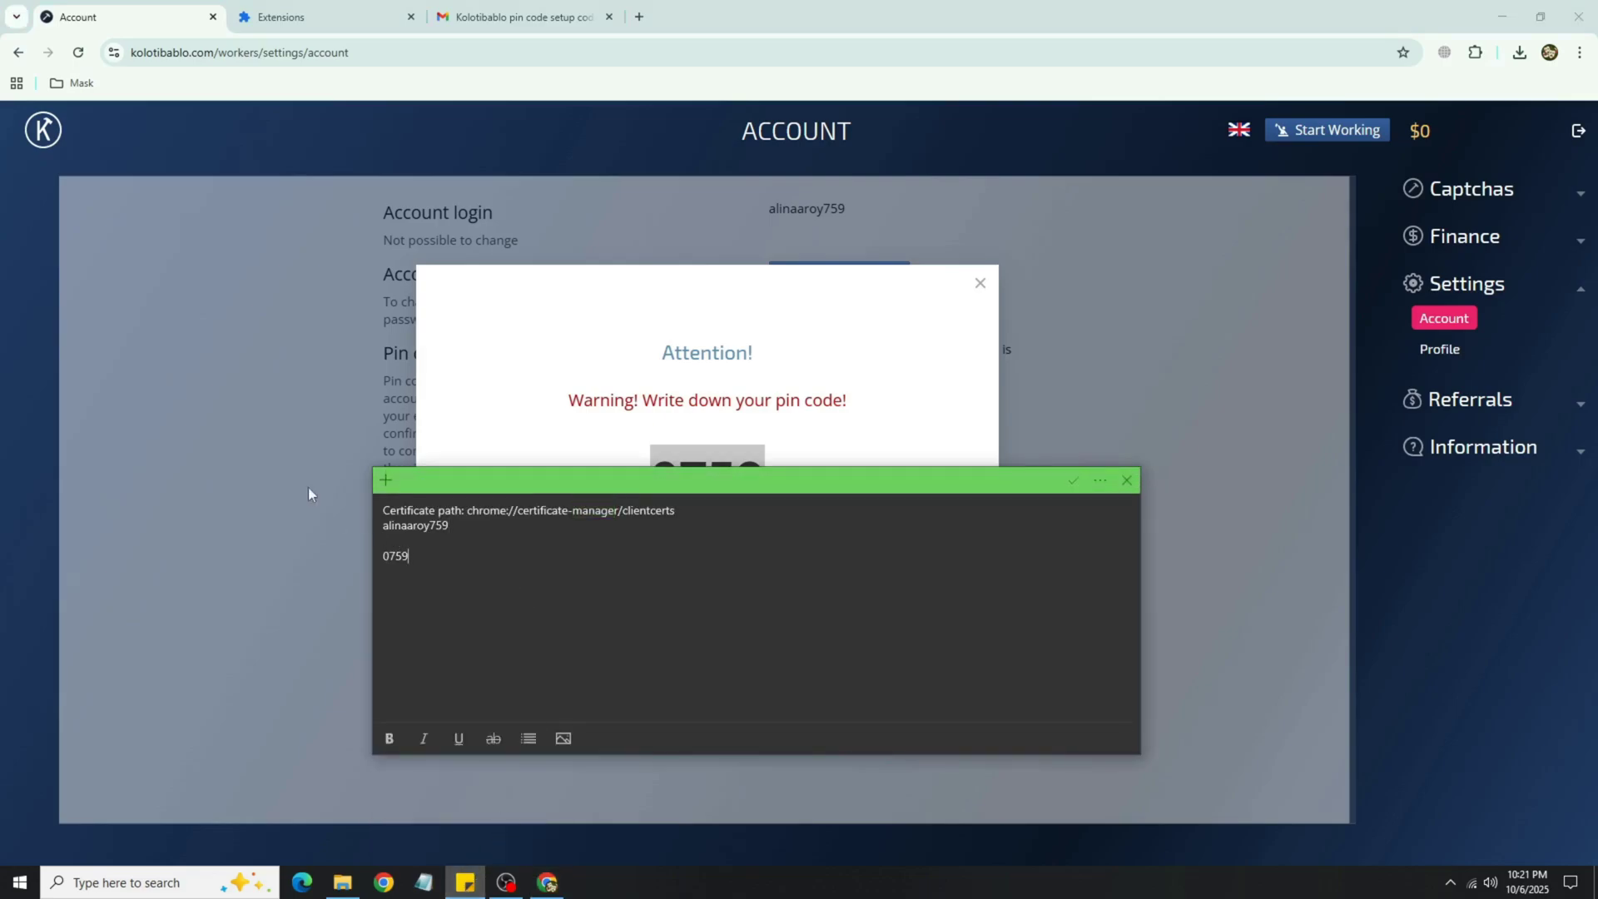
left_click(308, 487)
left_click(706, 625)
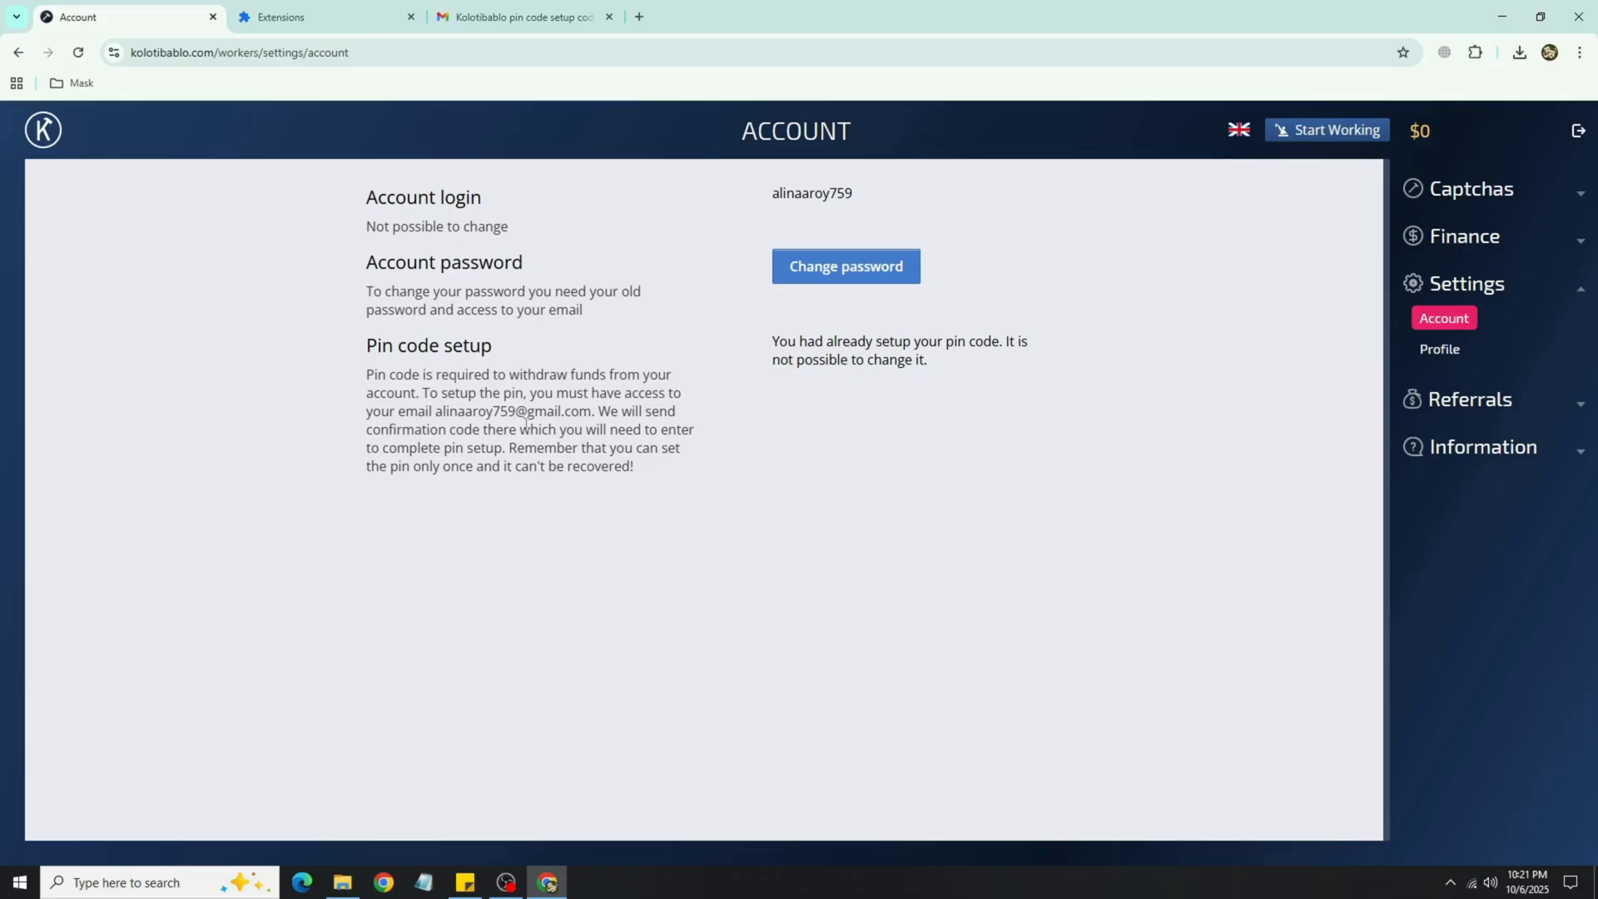
Go back to the Kolotibablo tab and sign in with the saved login details
left_click(502, 25)
left_click(493, 491)
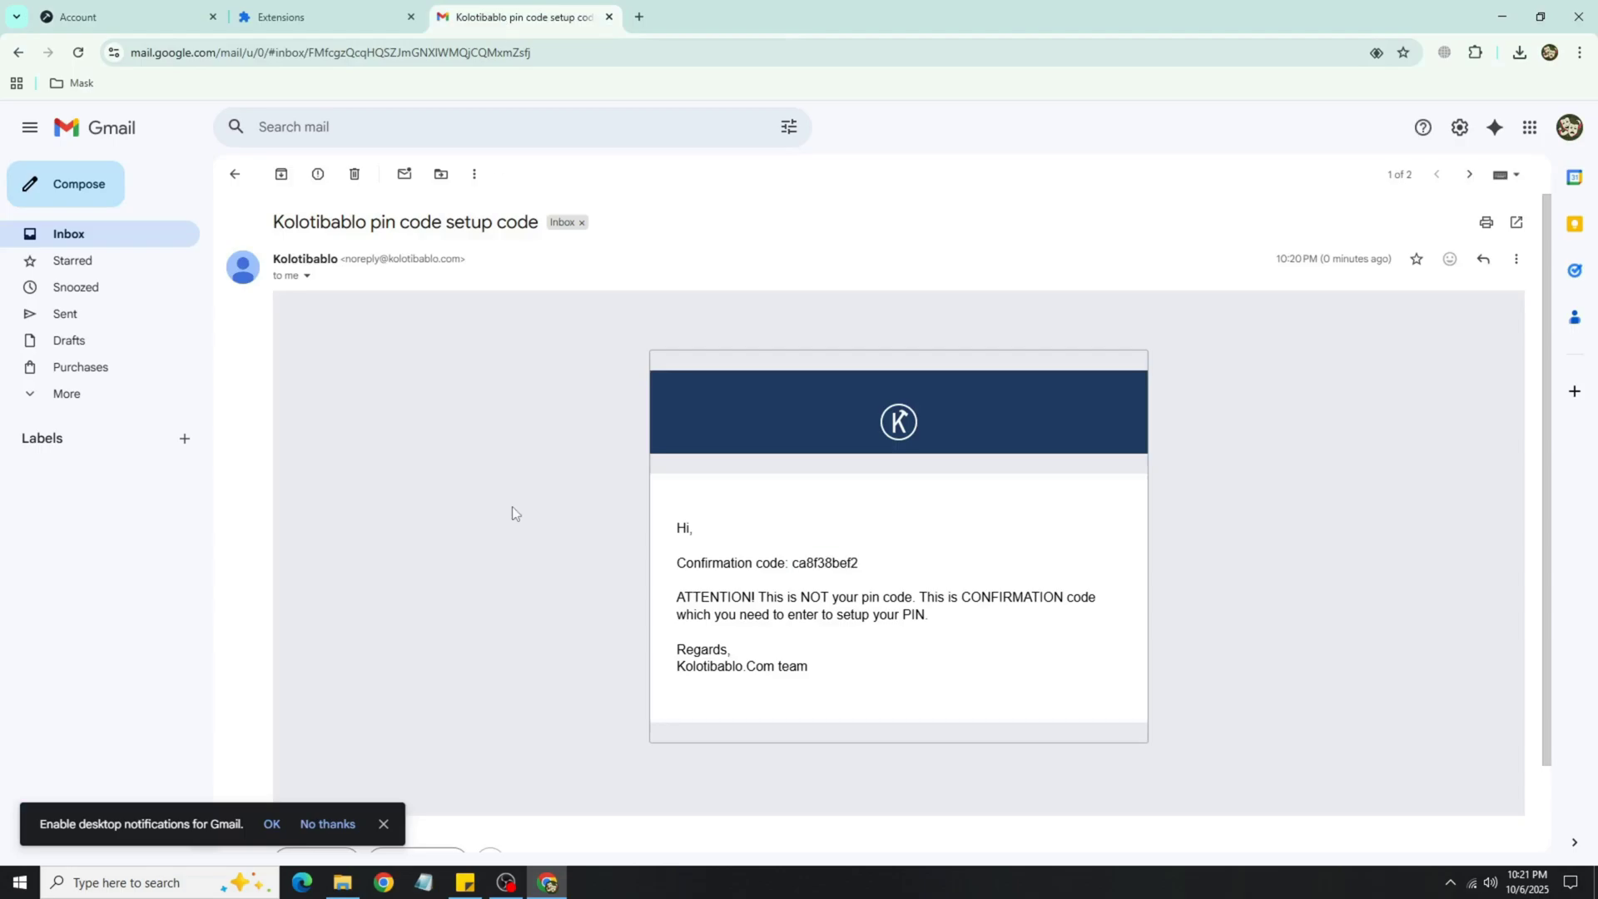
left_click(191, 18)
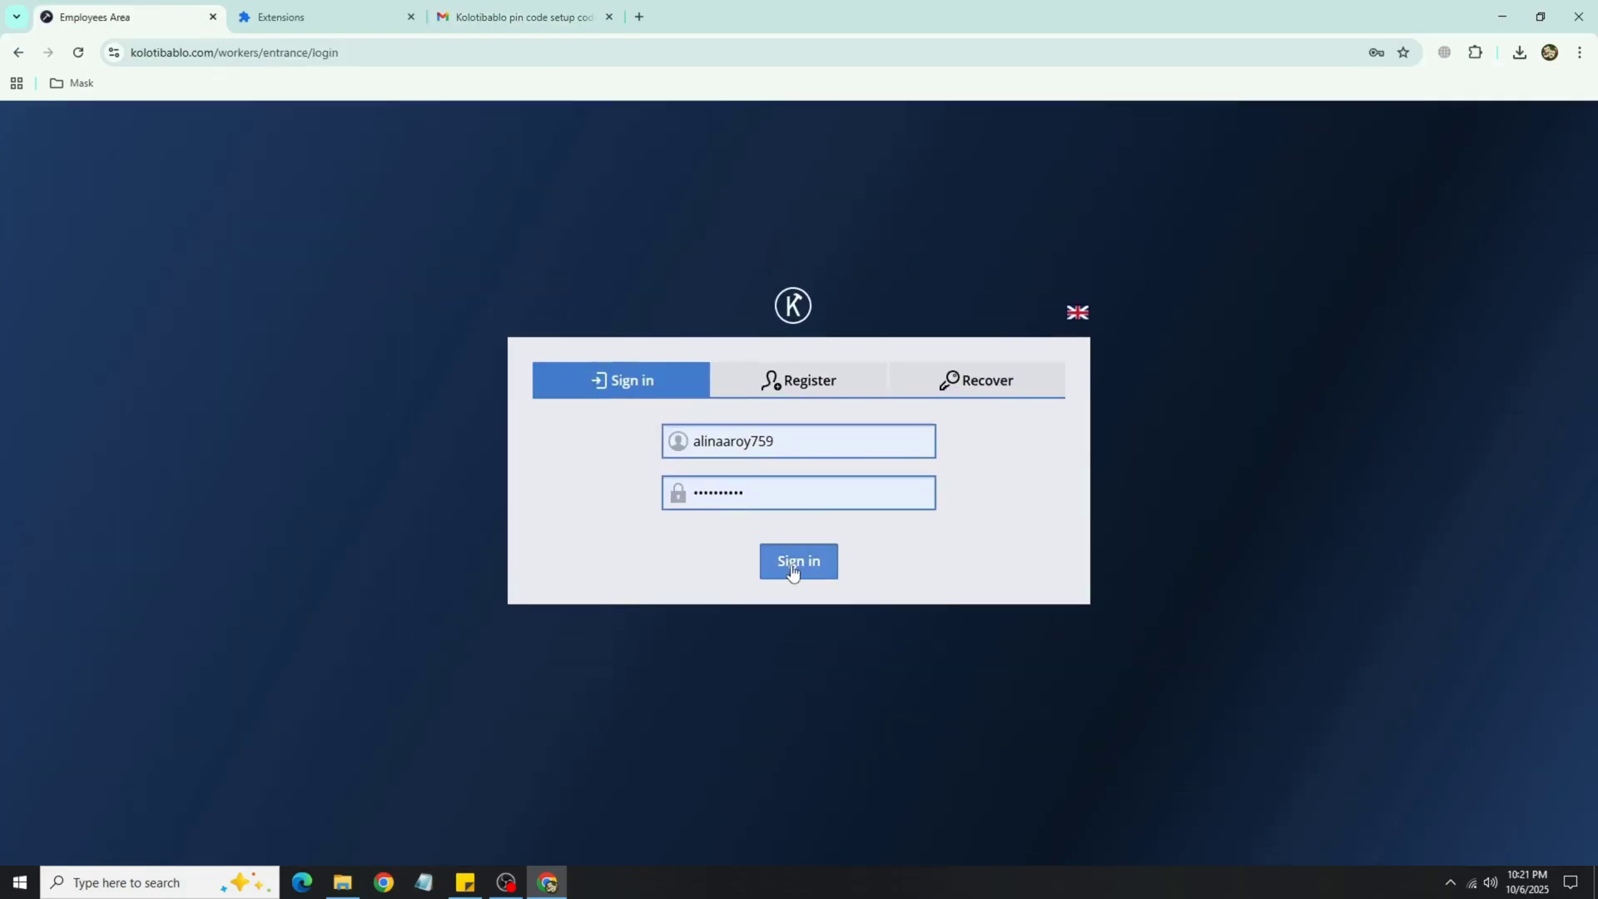
left_click(795, 563)
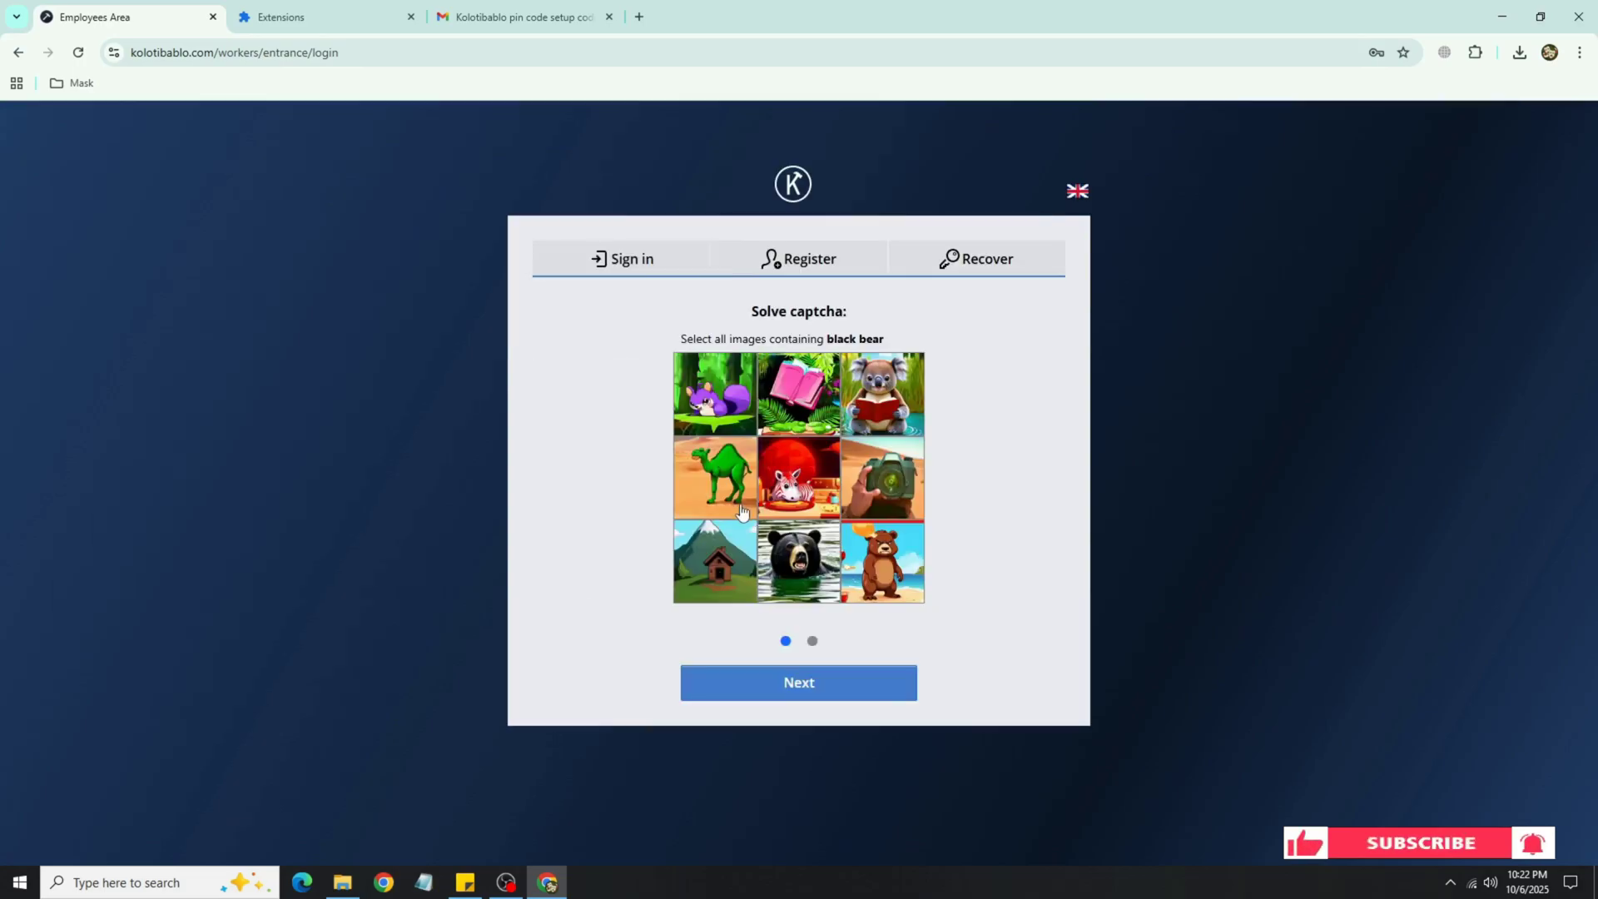
Solve the black-bear image captcha to complete sign-in
left_click(797, 551)
left_click(799, 683)
left_click(715, 560)
left_click(881, 560)
left_click(798, 394)
left_click(787, 673)
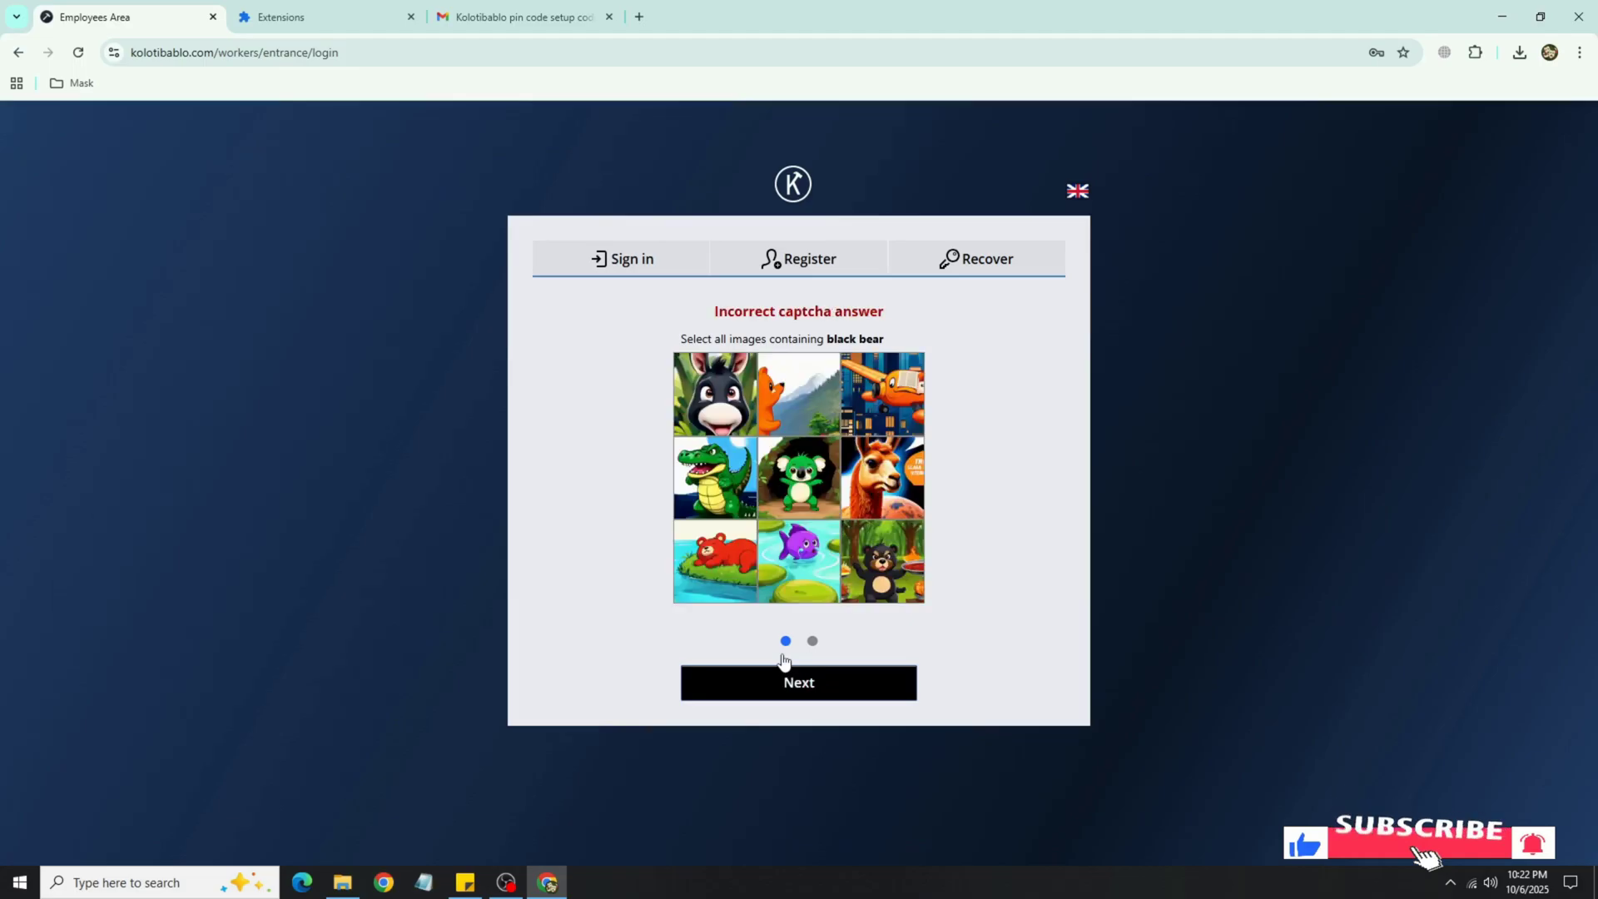
left_click(788, 689)
left_click(714, 560)
left_click(715, 394)
left_click(798, 477)
left_click(882, 560)
left_click(799, 682)
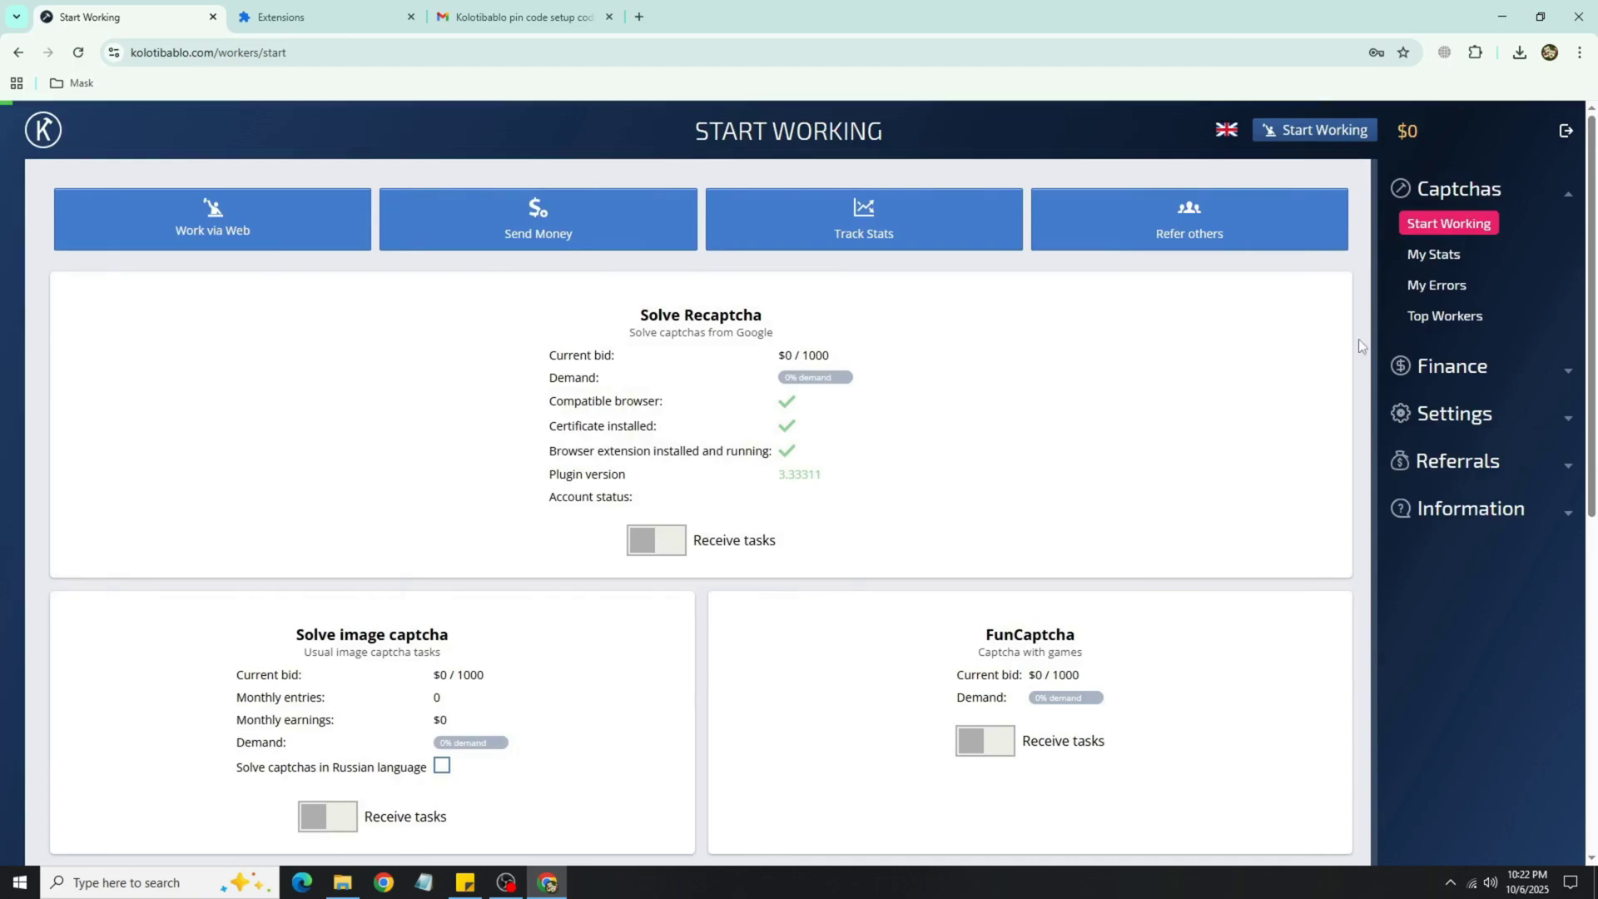
Browse the Profile and Account settings pages, then open Captchas > Start Working
left_click(1450, 366)
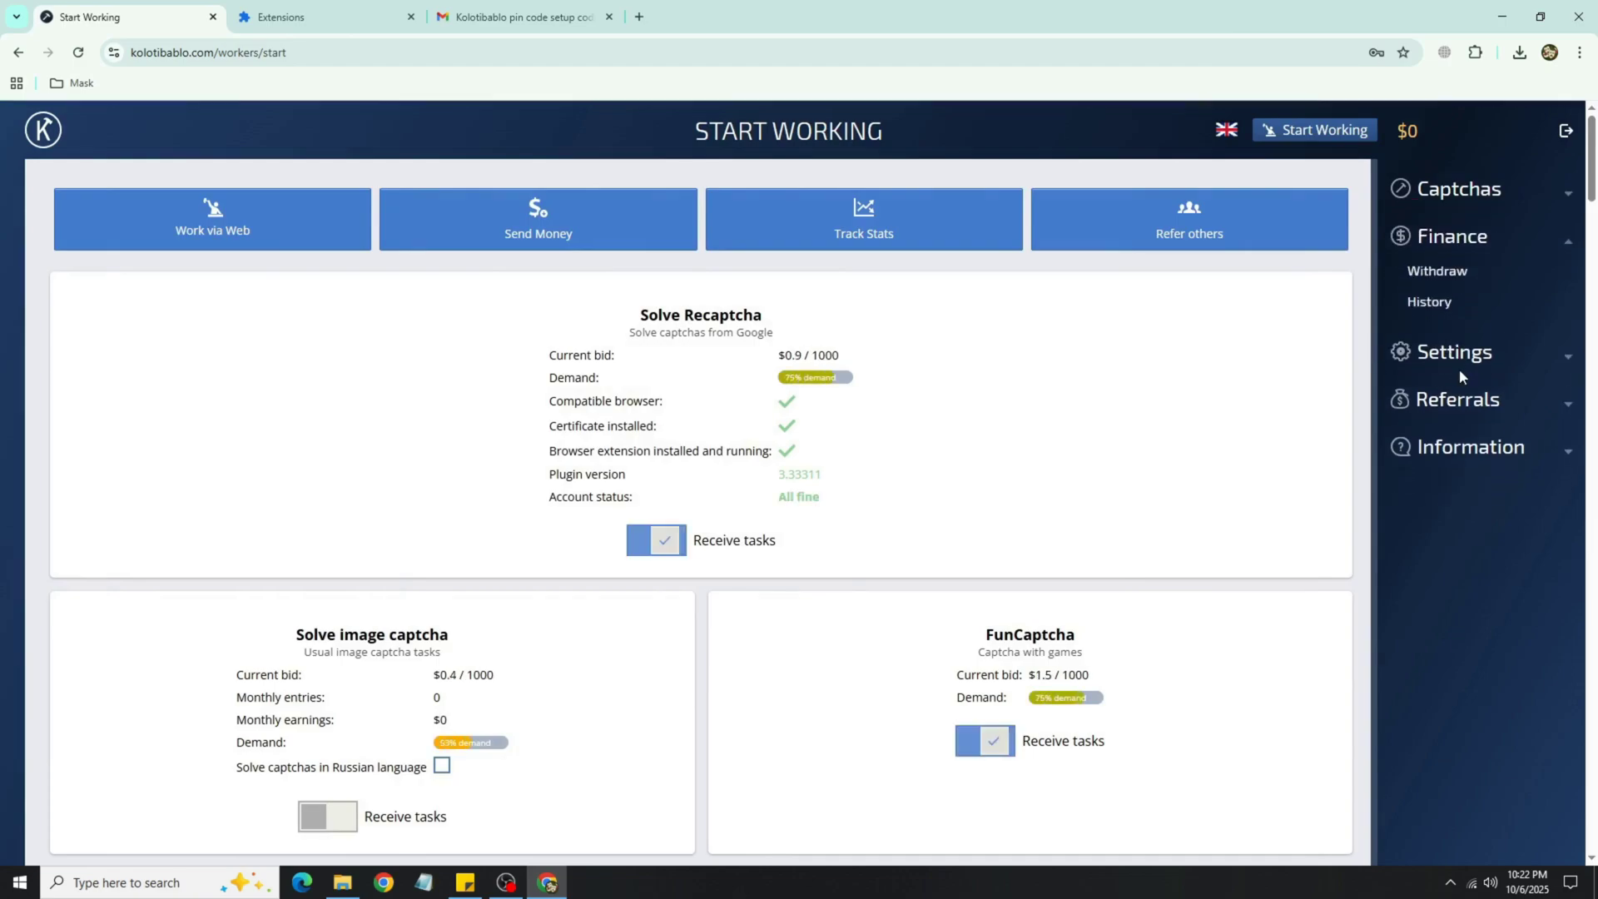
left_click(1457, 364)
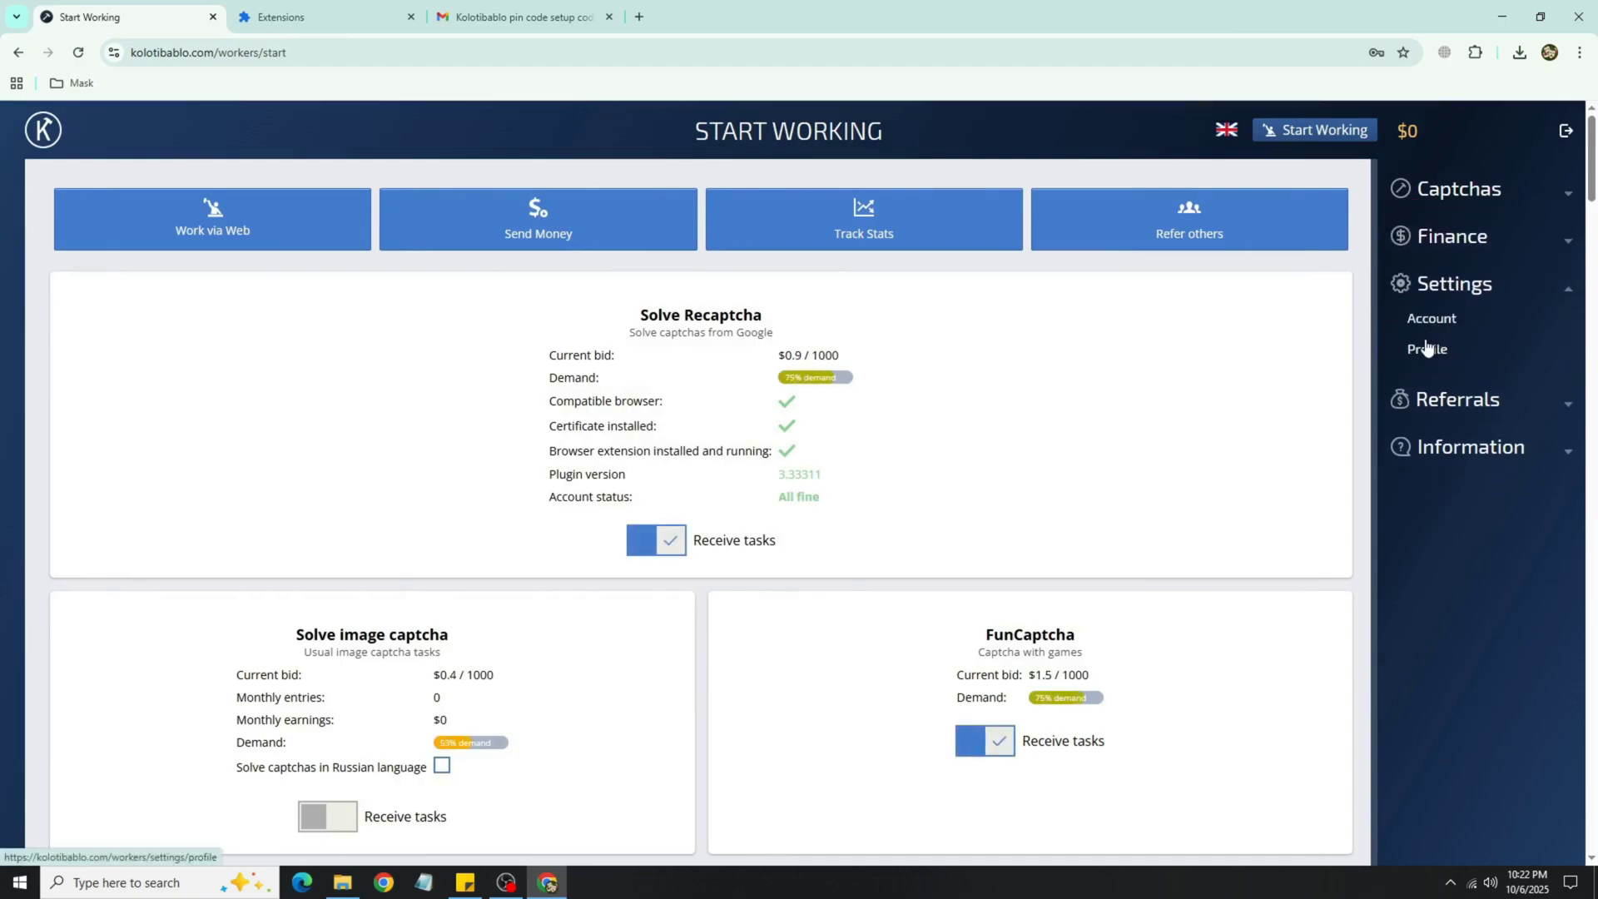
left_click(1426, 347)
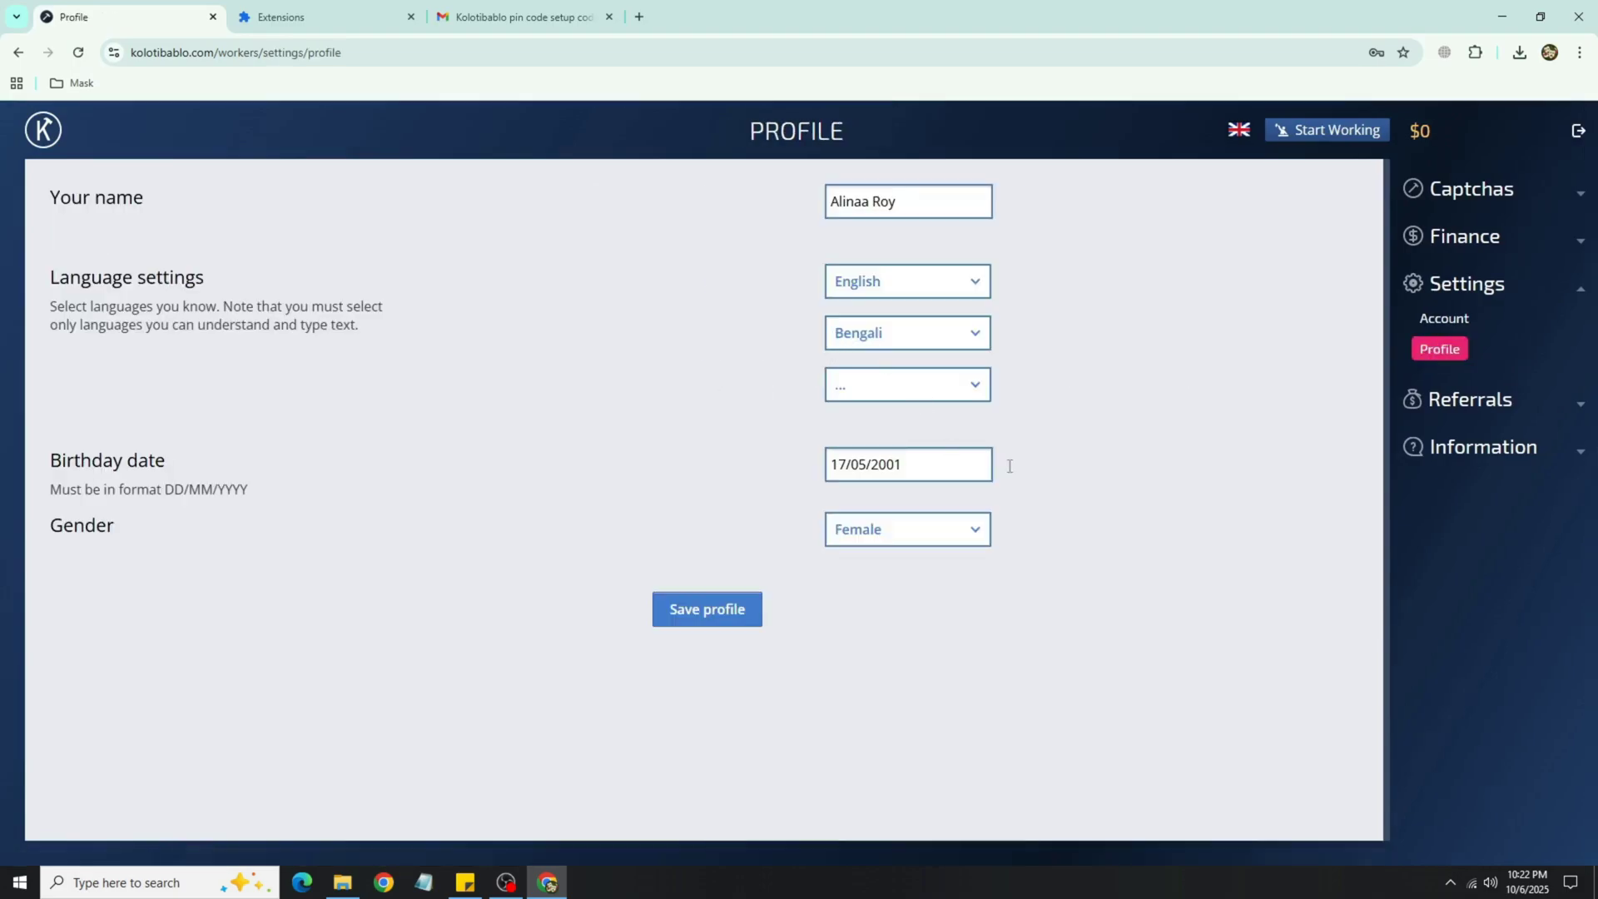
left_click(1444, 319)
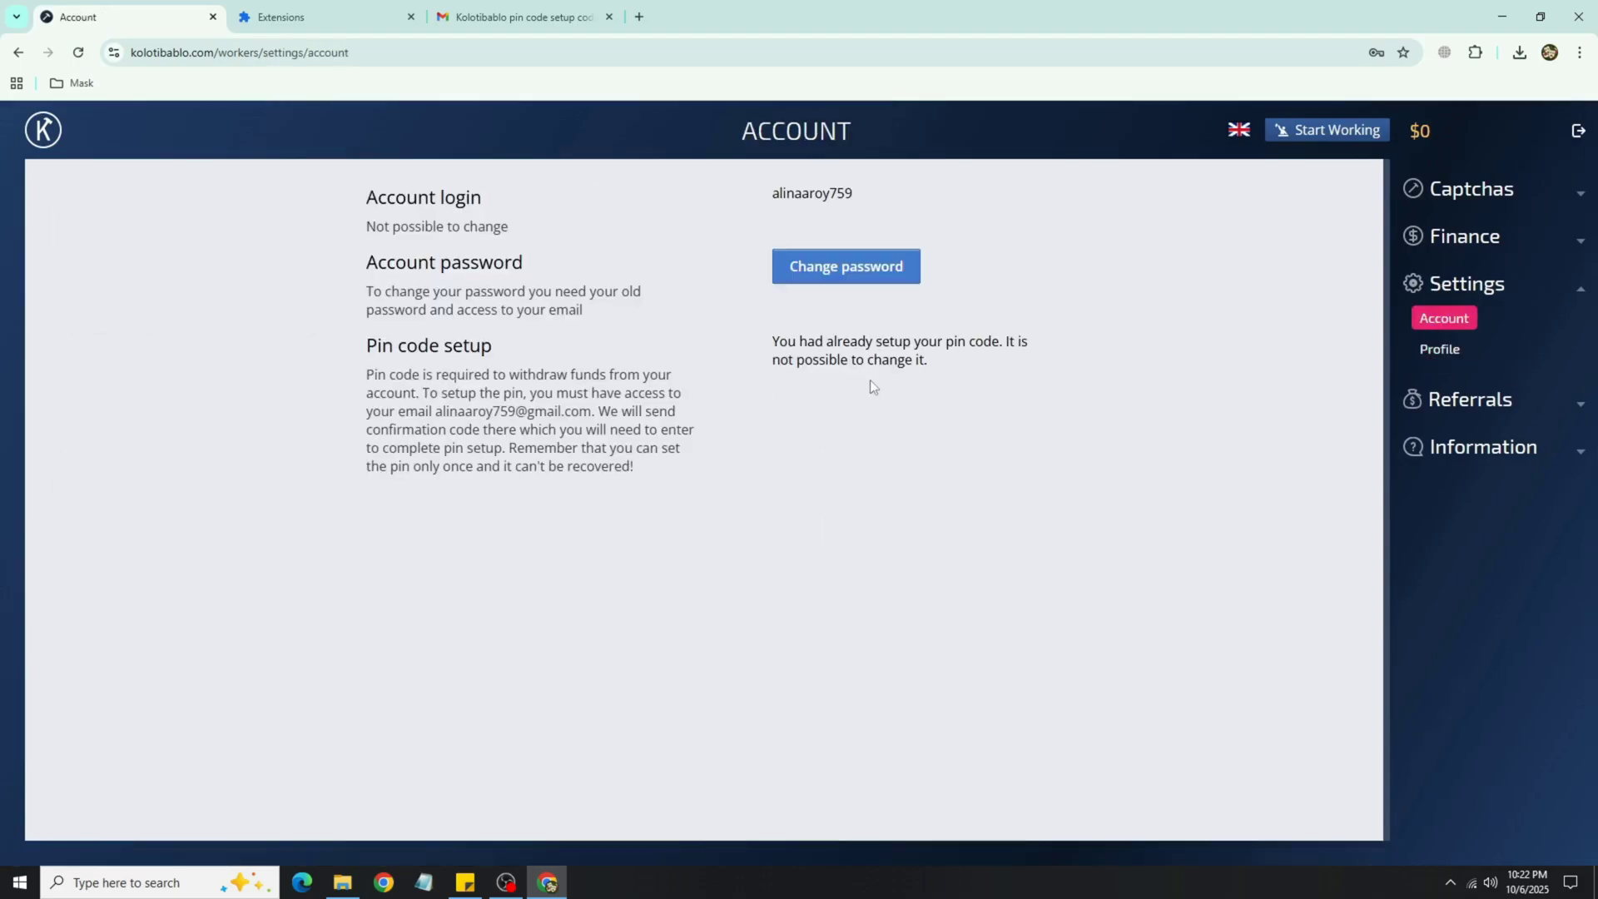
left_click(1465, 191)
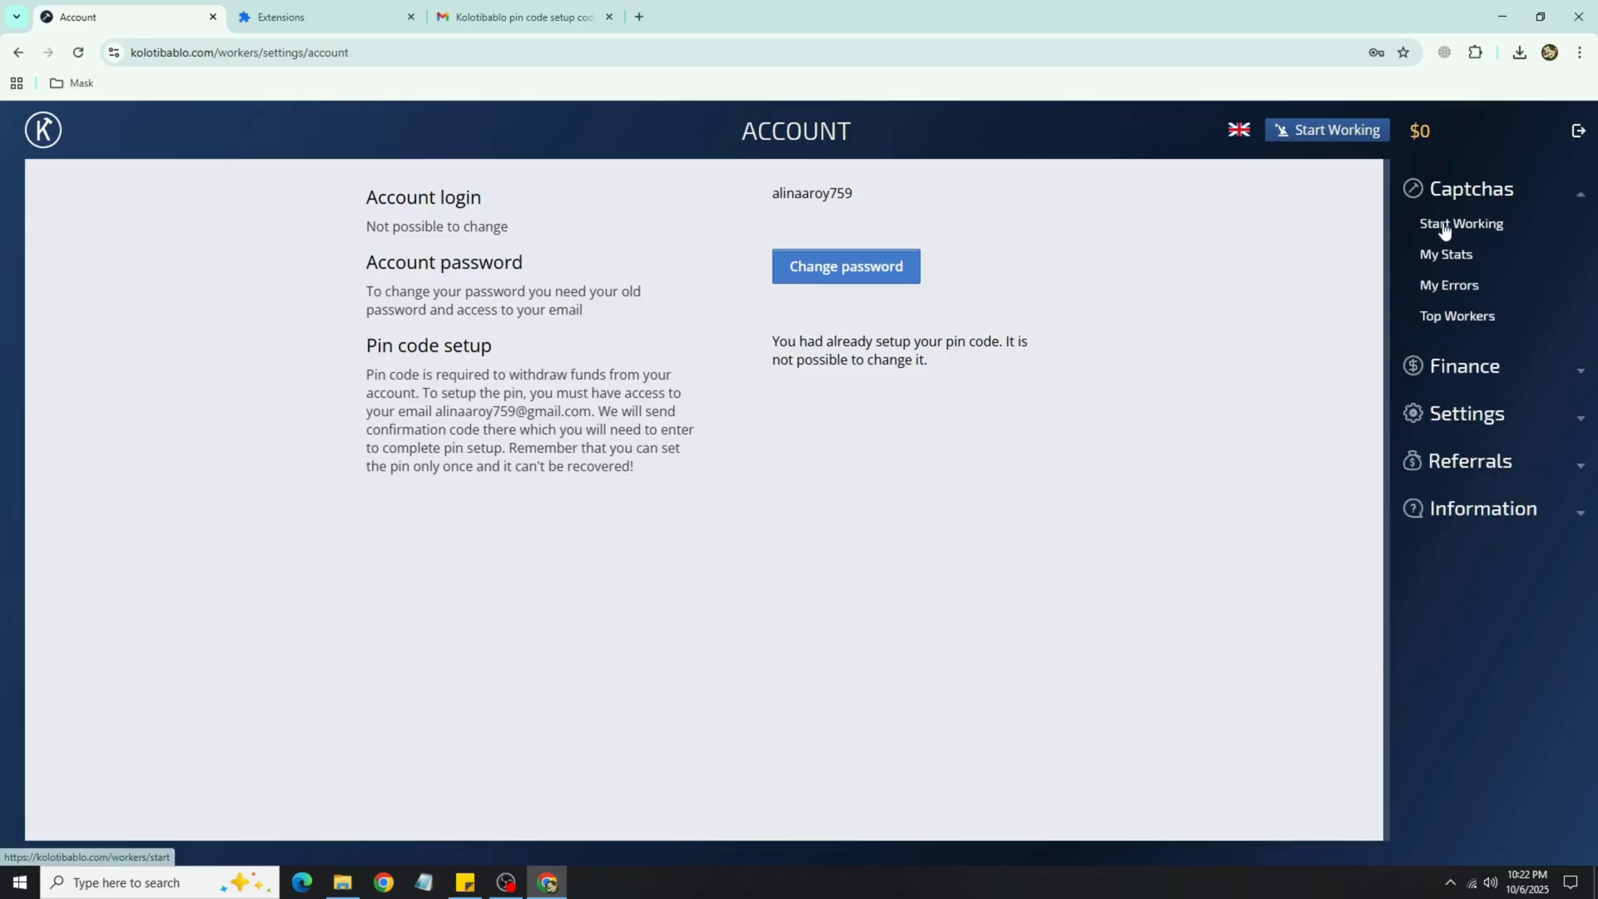
left_click(1448, 223)
Close the Extensions tab and bring up Browsec VPN's terms-of-service prompt
scroll(307, 480, "down", 8)
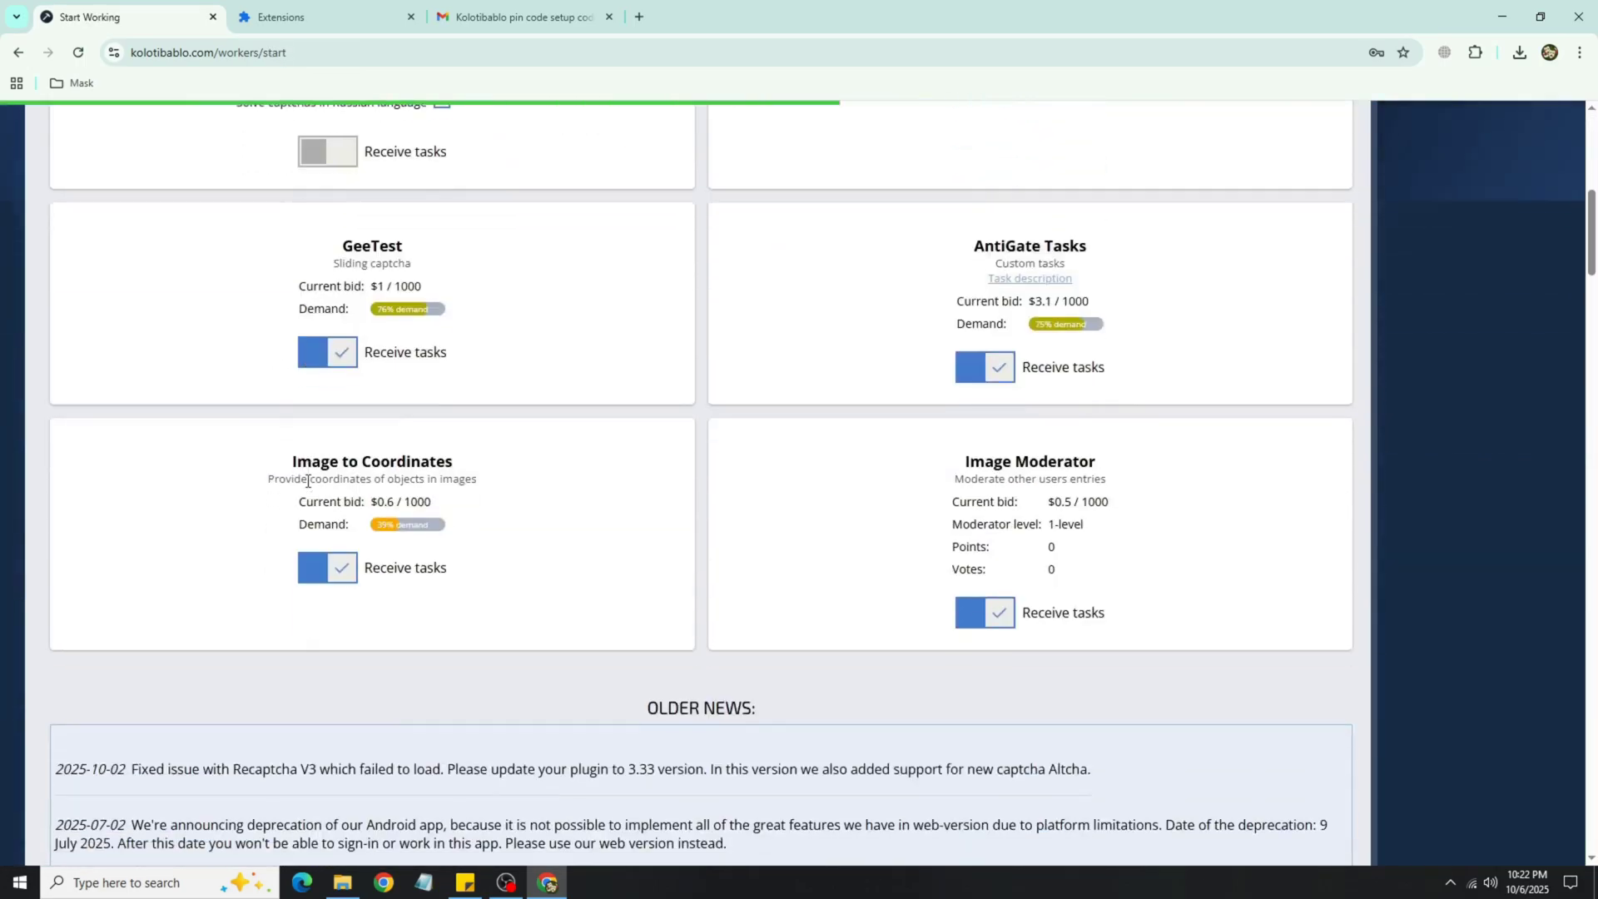
scroll(307, 480, "up", 6)
scroll(307, 480, "down", 8)
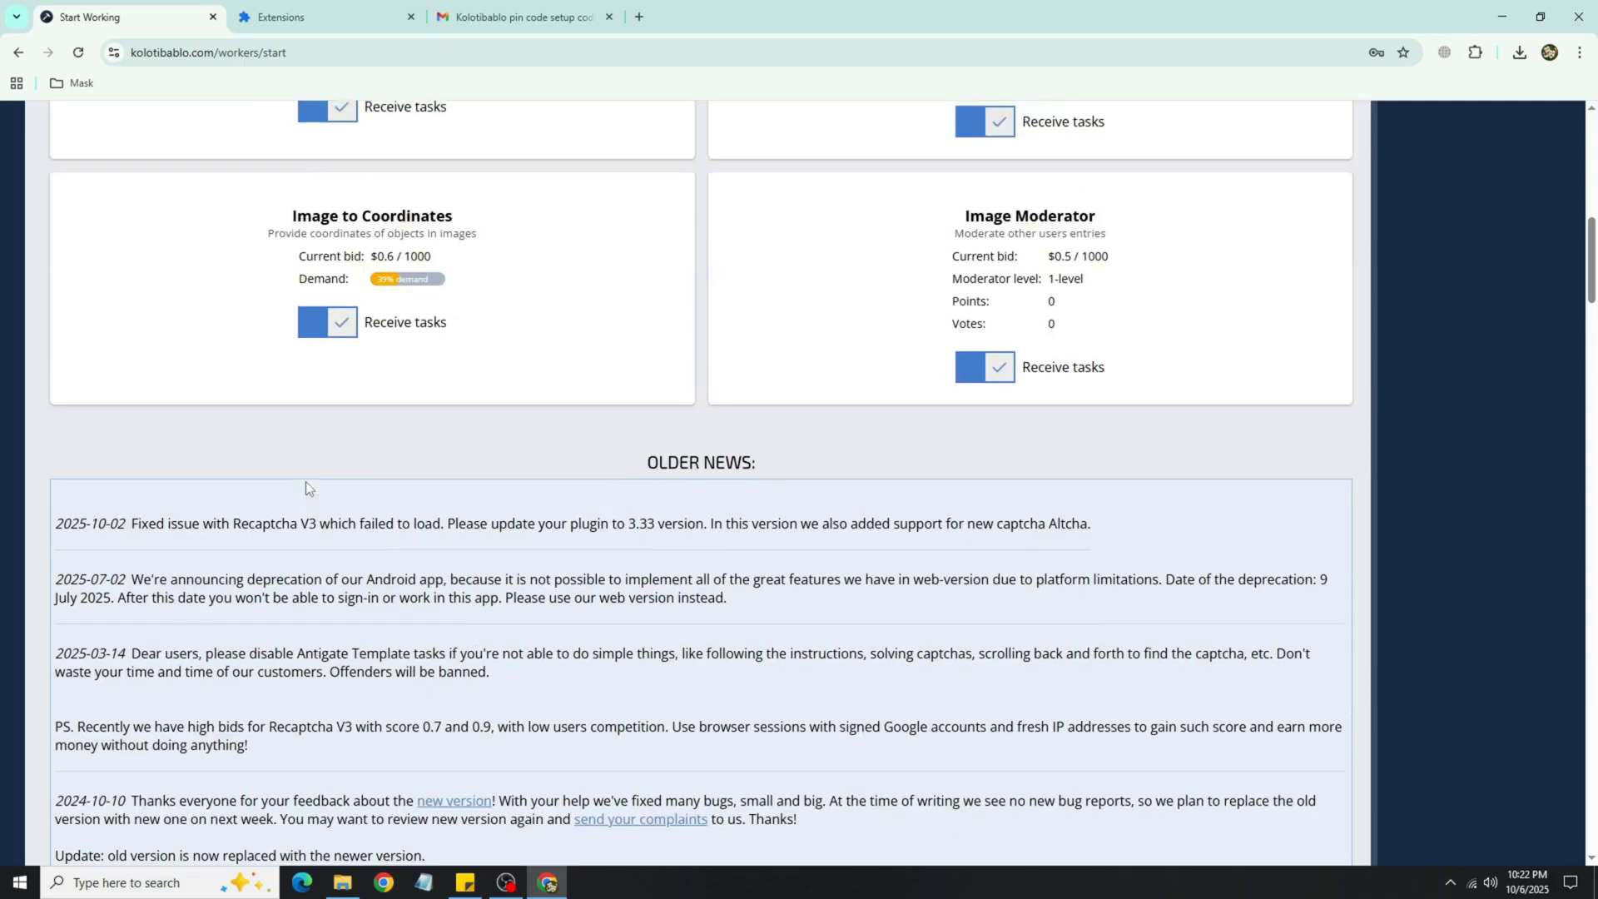
scroll(306, 481, "up", 8)
scroll(306, 487, "up", 2)
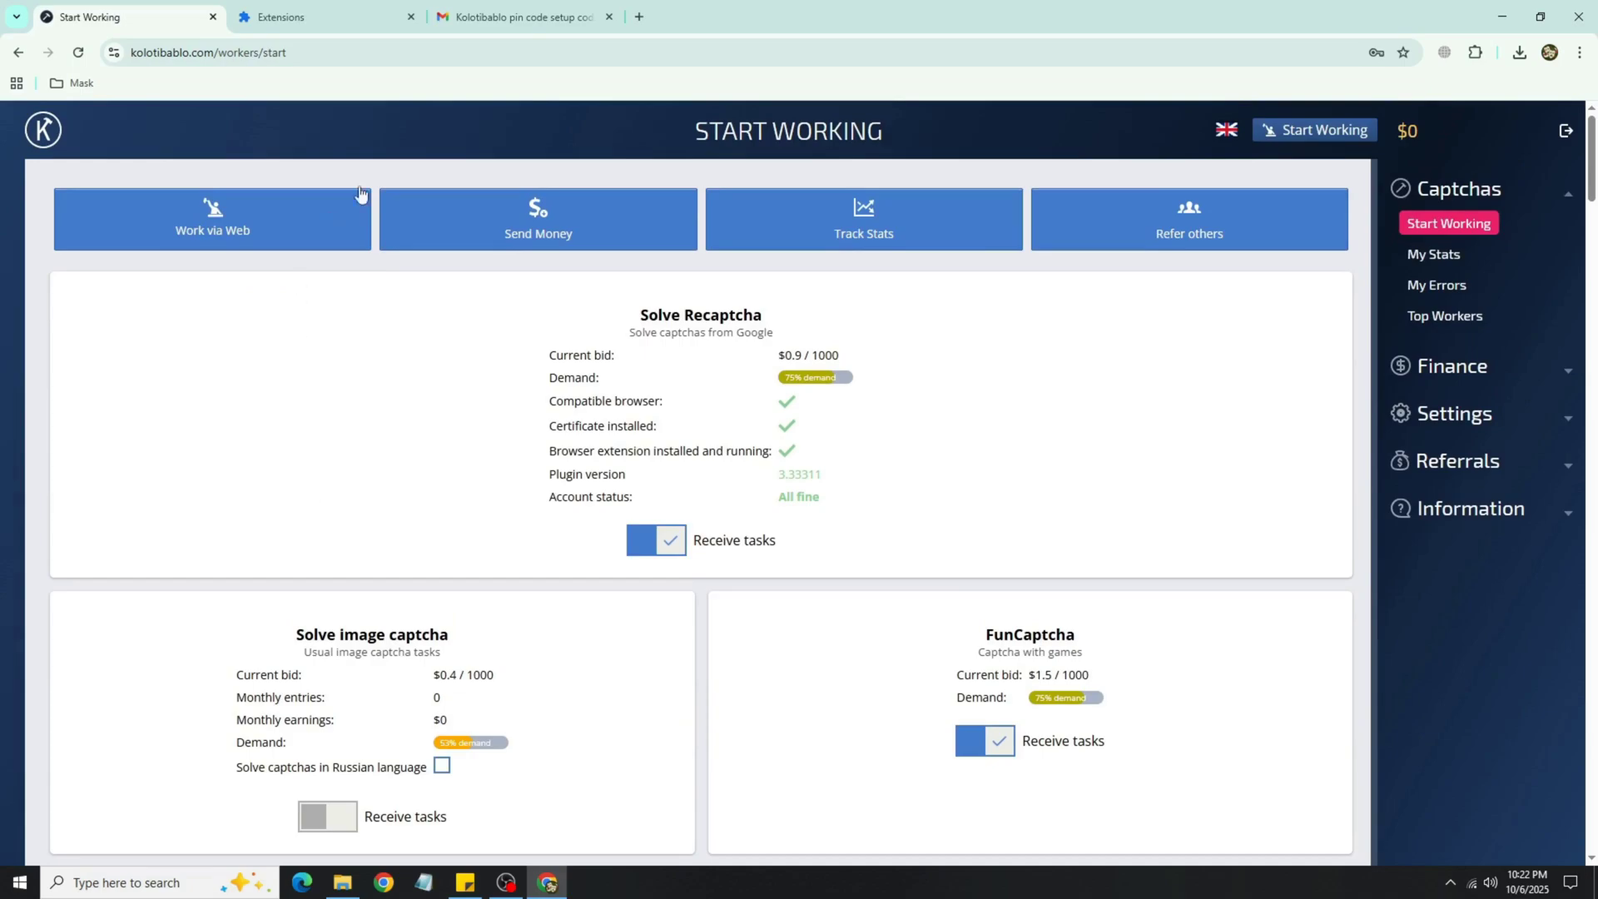
left_click(410, 17)
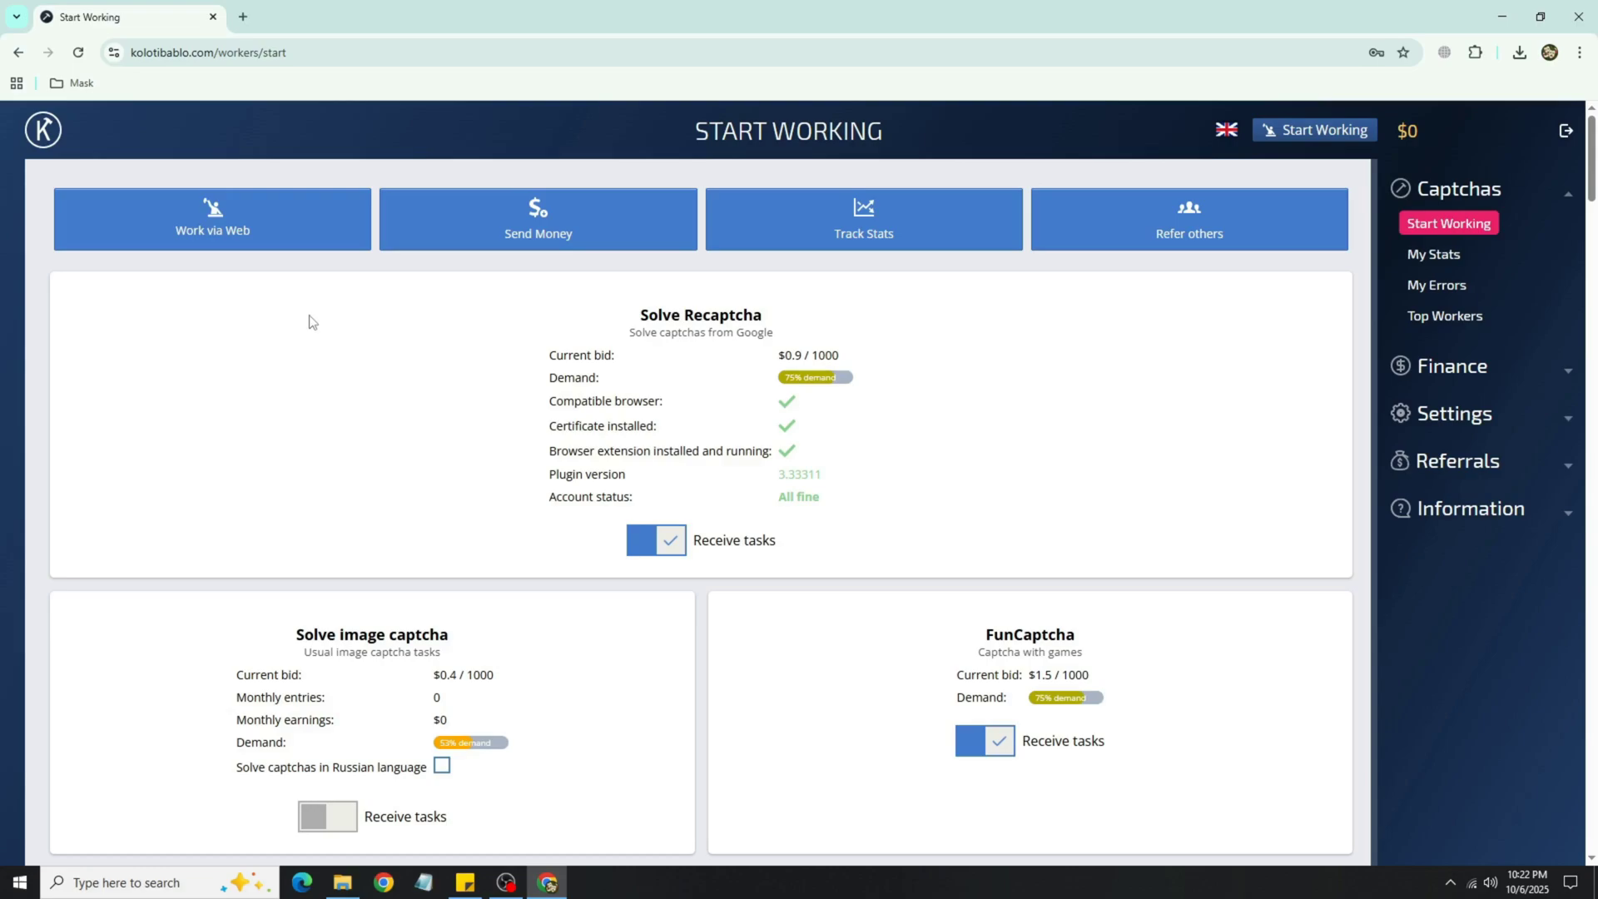
left_click(1444, 52)
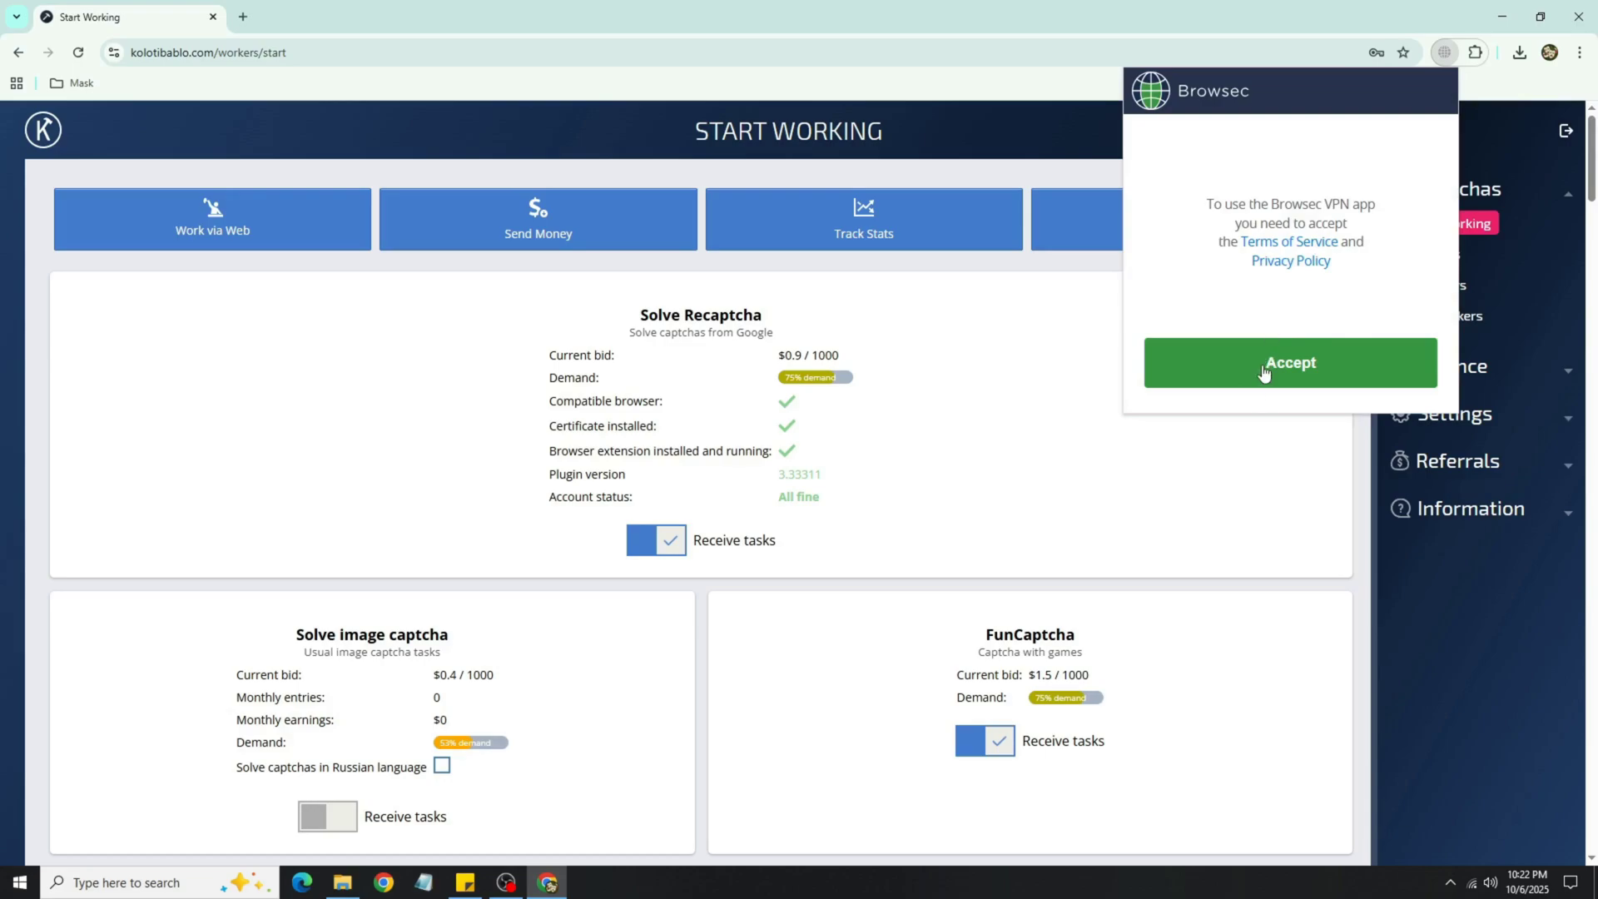
Accept Browsec's terms of service and switch the VPN on
left_click(1200, 368)
left_click(1263, 327)
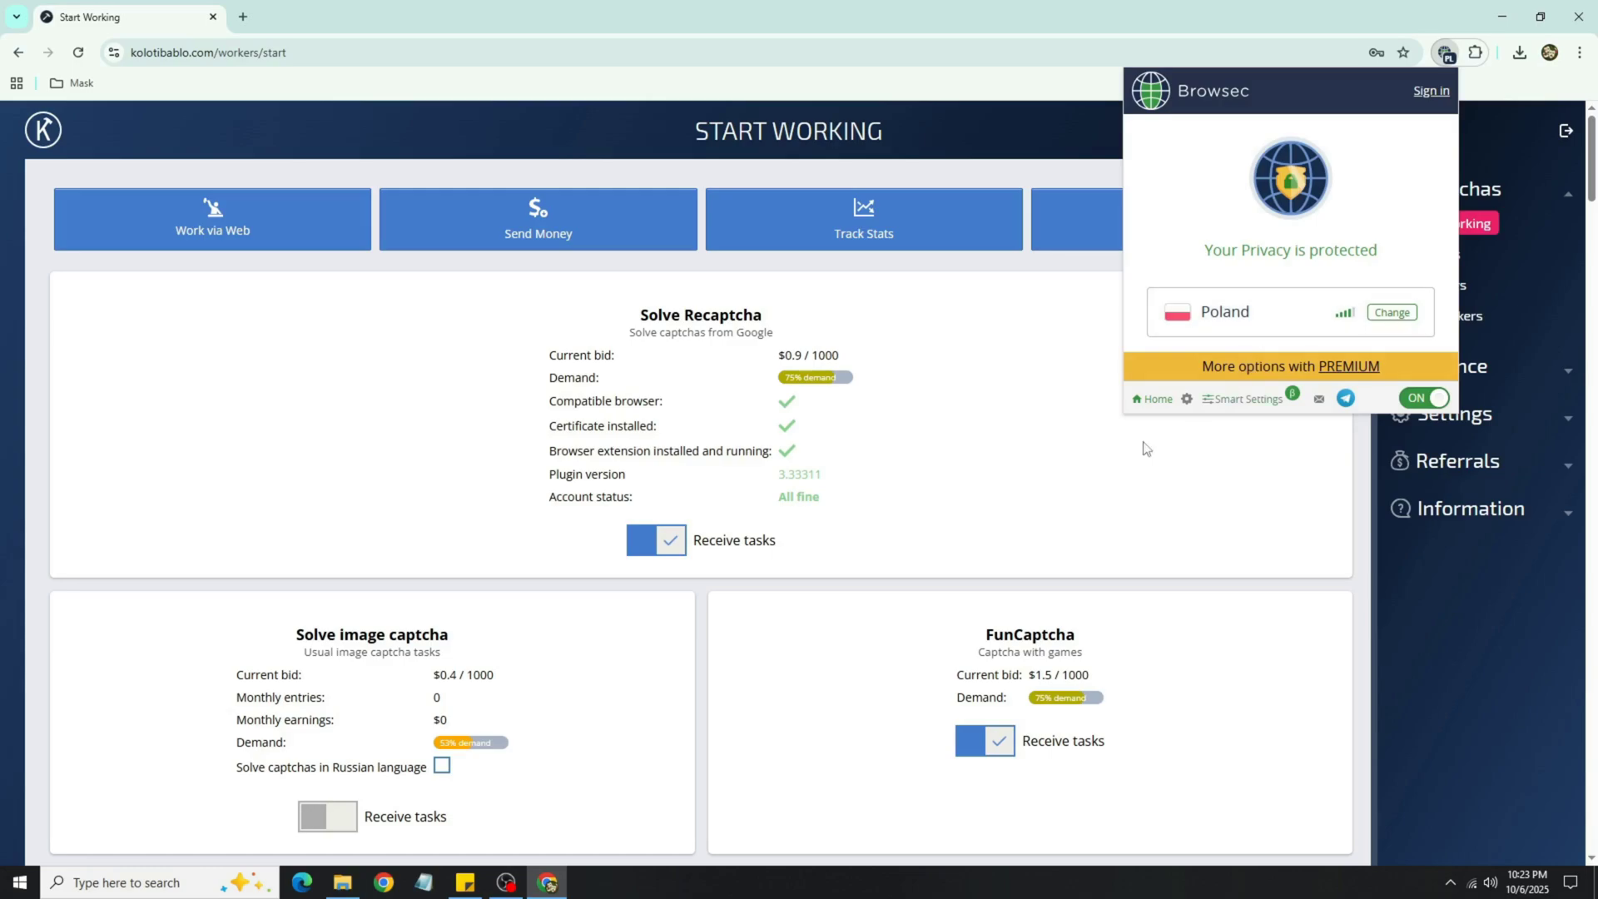
left_click(973, 466)
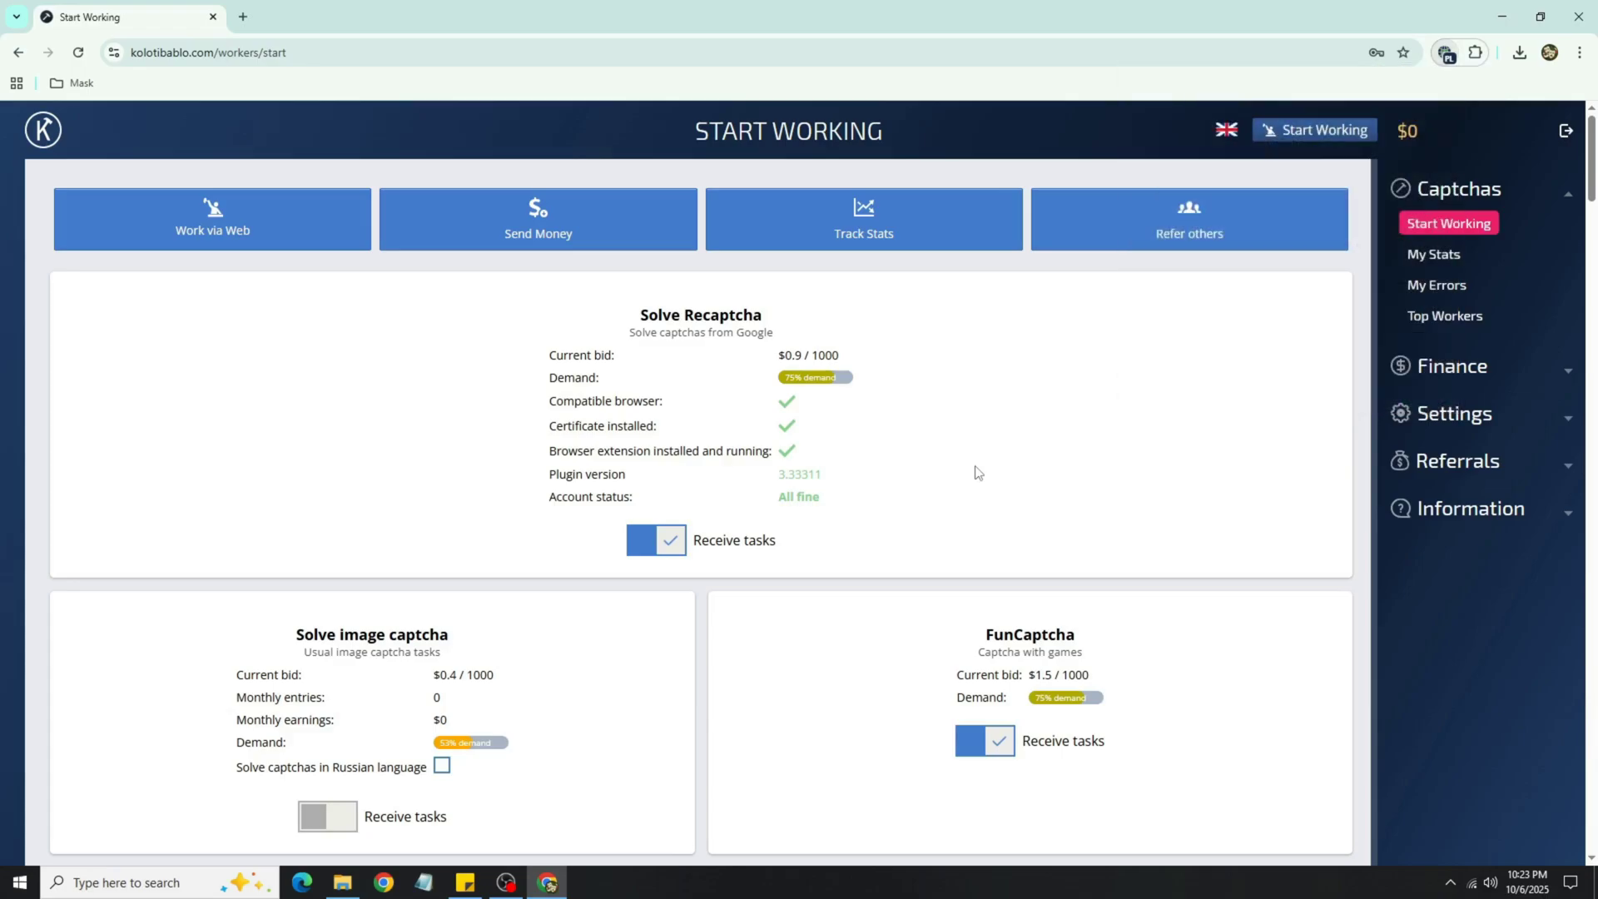
scroll(974, 466, "down", 5)
scroll(876, 460, "down", 2)
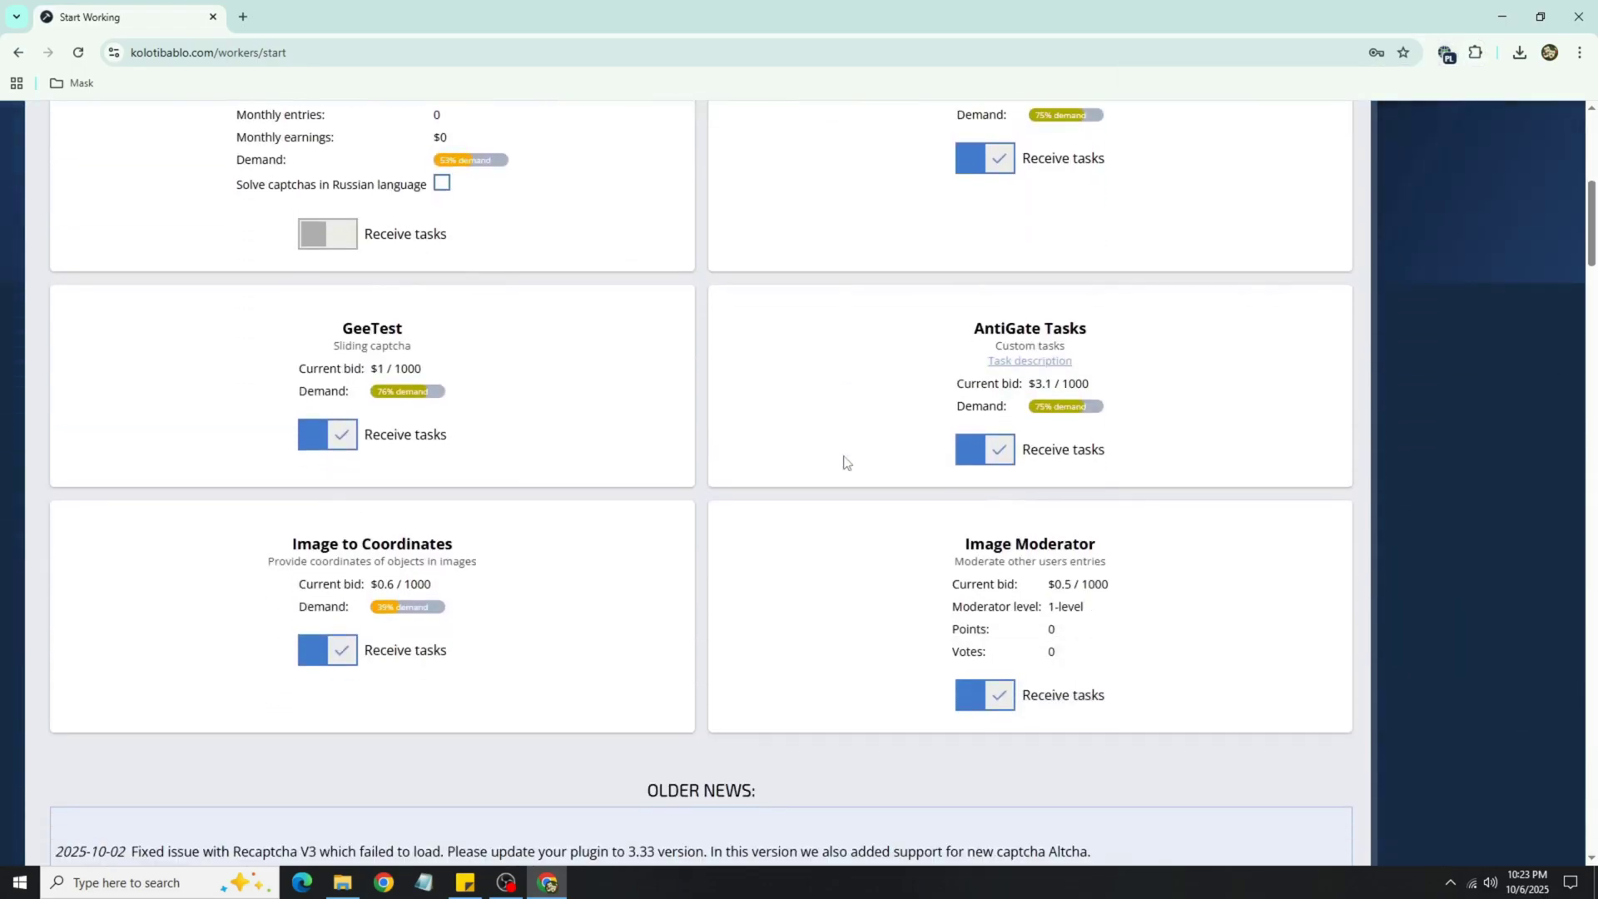
scroll(843, 460, "down", 4)
scroll(843, 460, "up", 10)
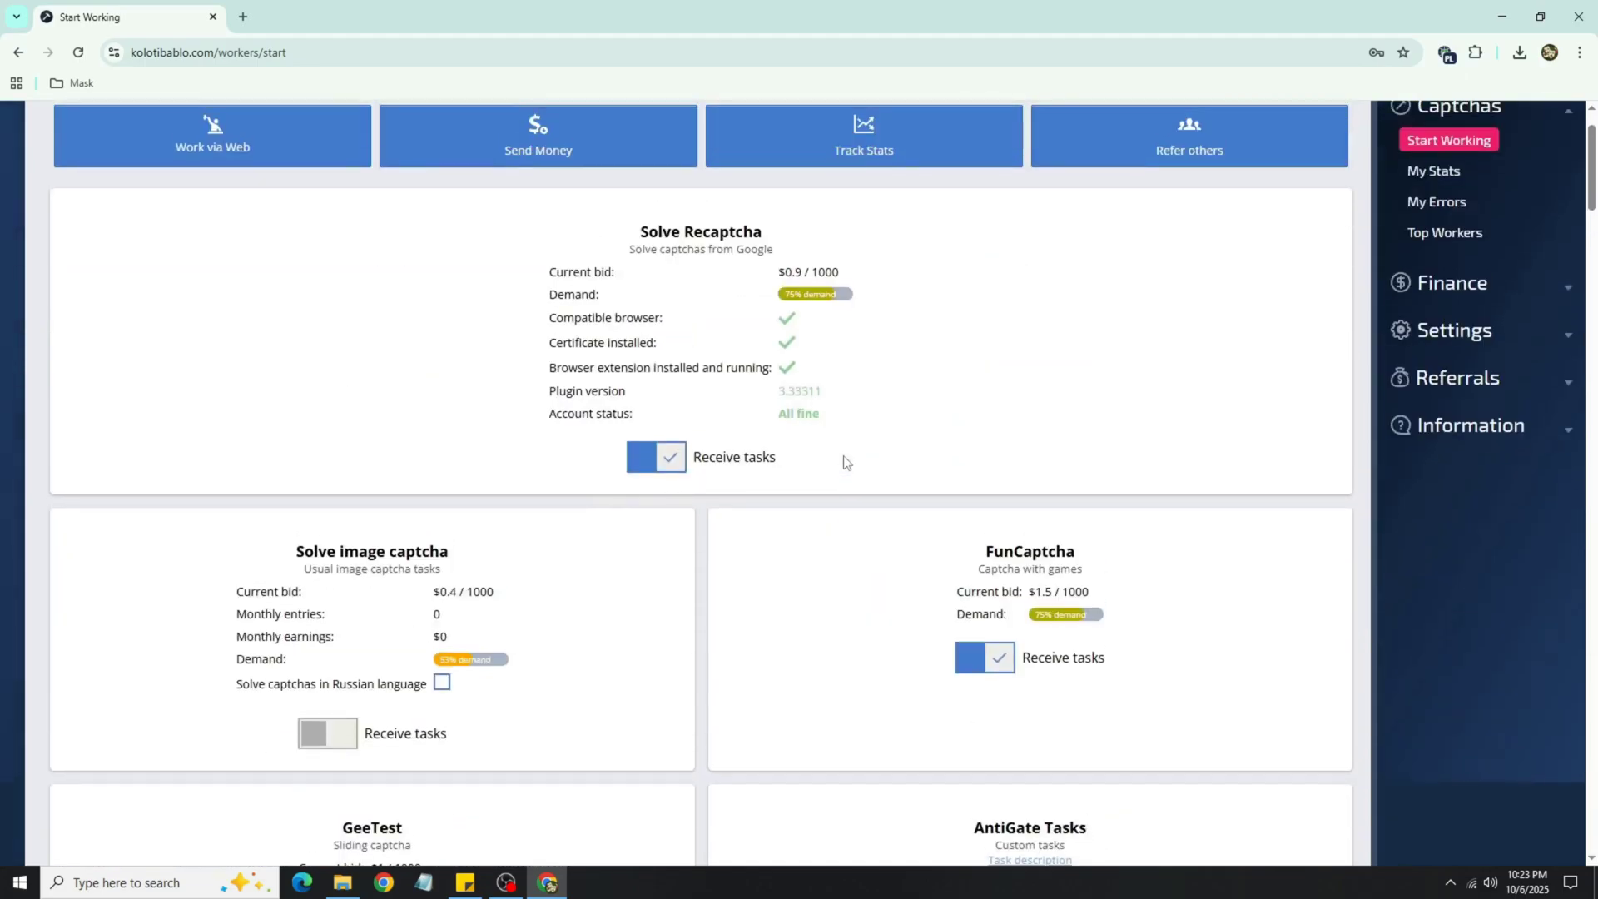
scroll(843, 463, "up", 1)
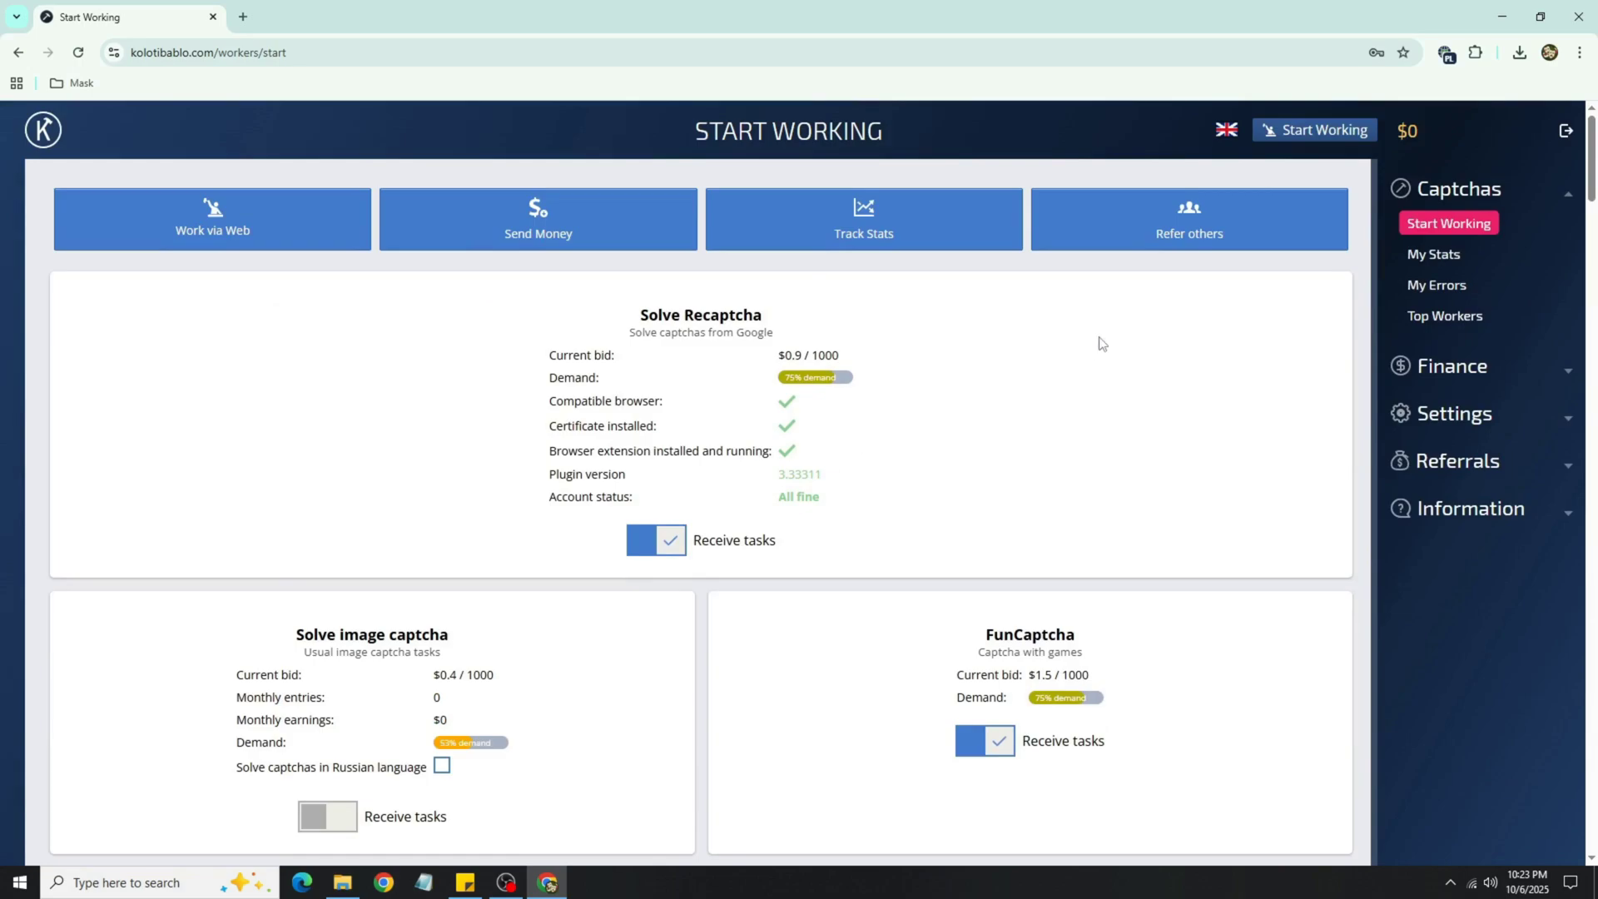
Confirm the VPN is on, browse the Virtual Locations list, and close the panel
left_click(1448, 55)
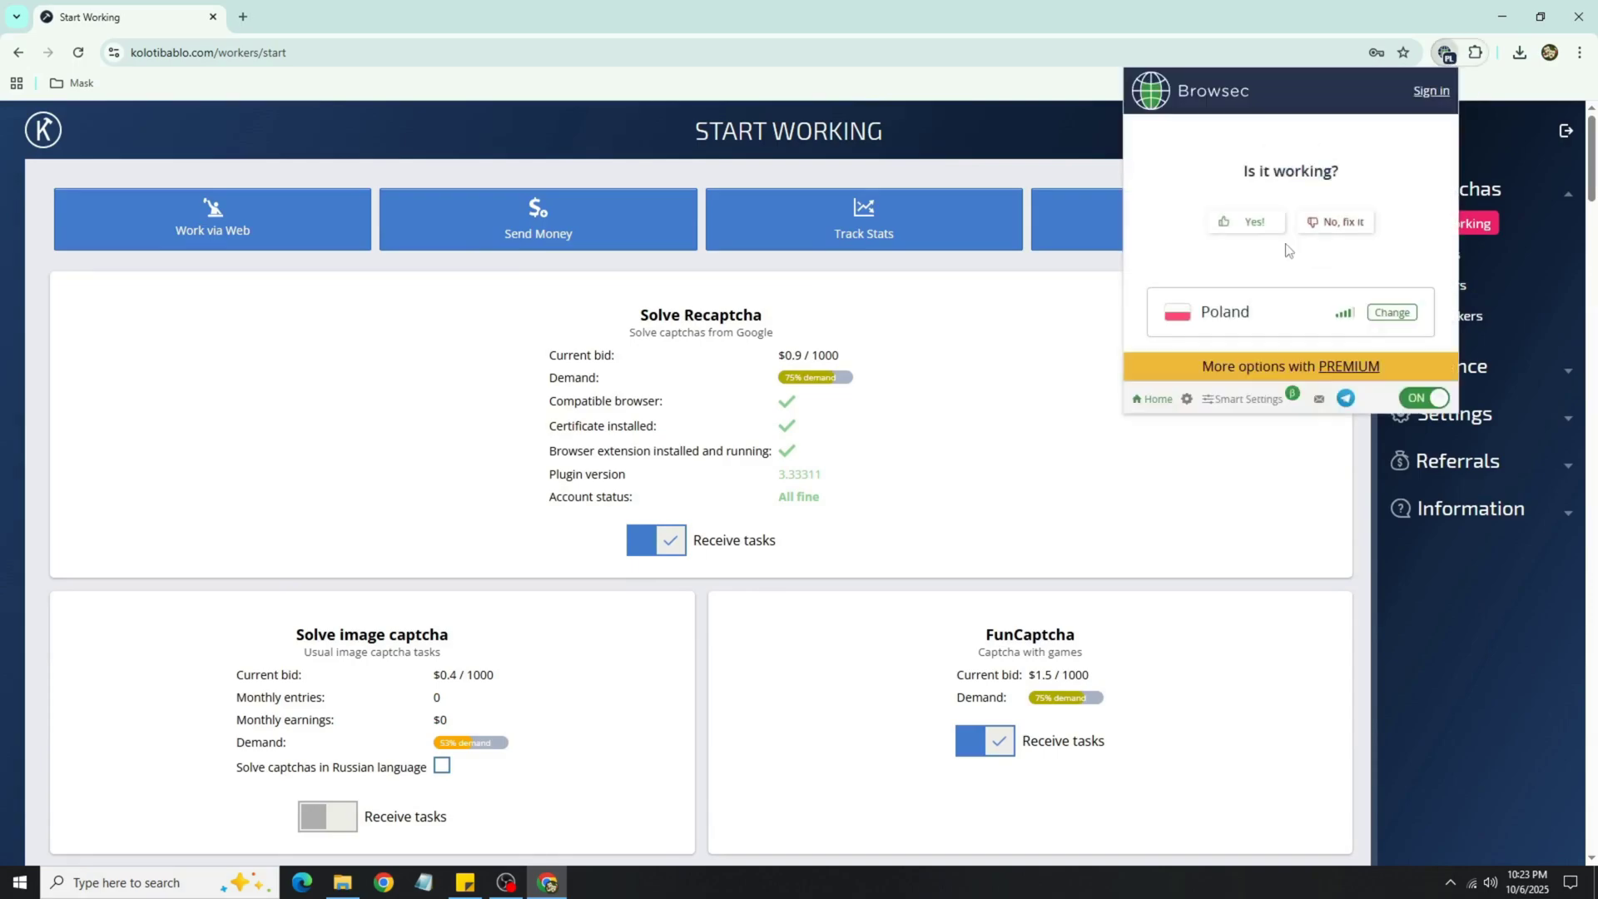
left_click(1238, 226)
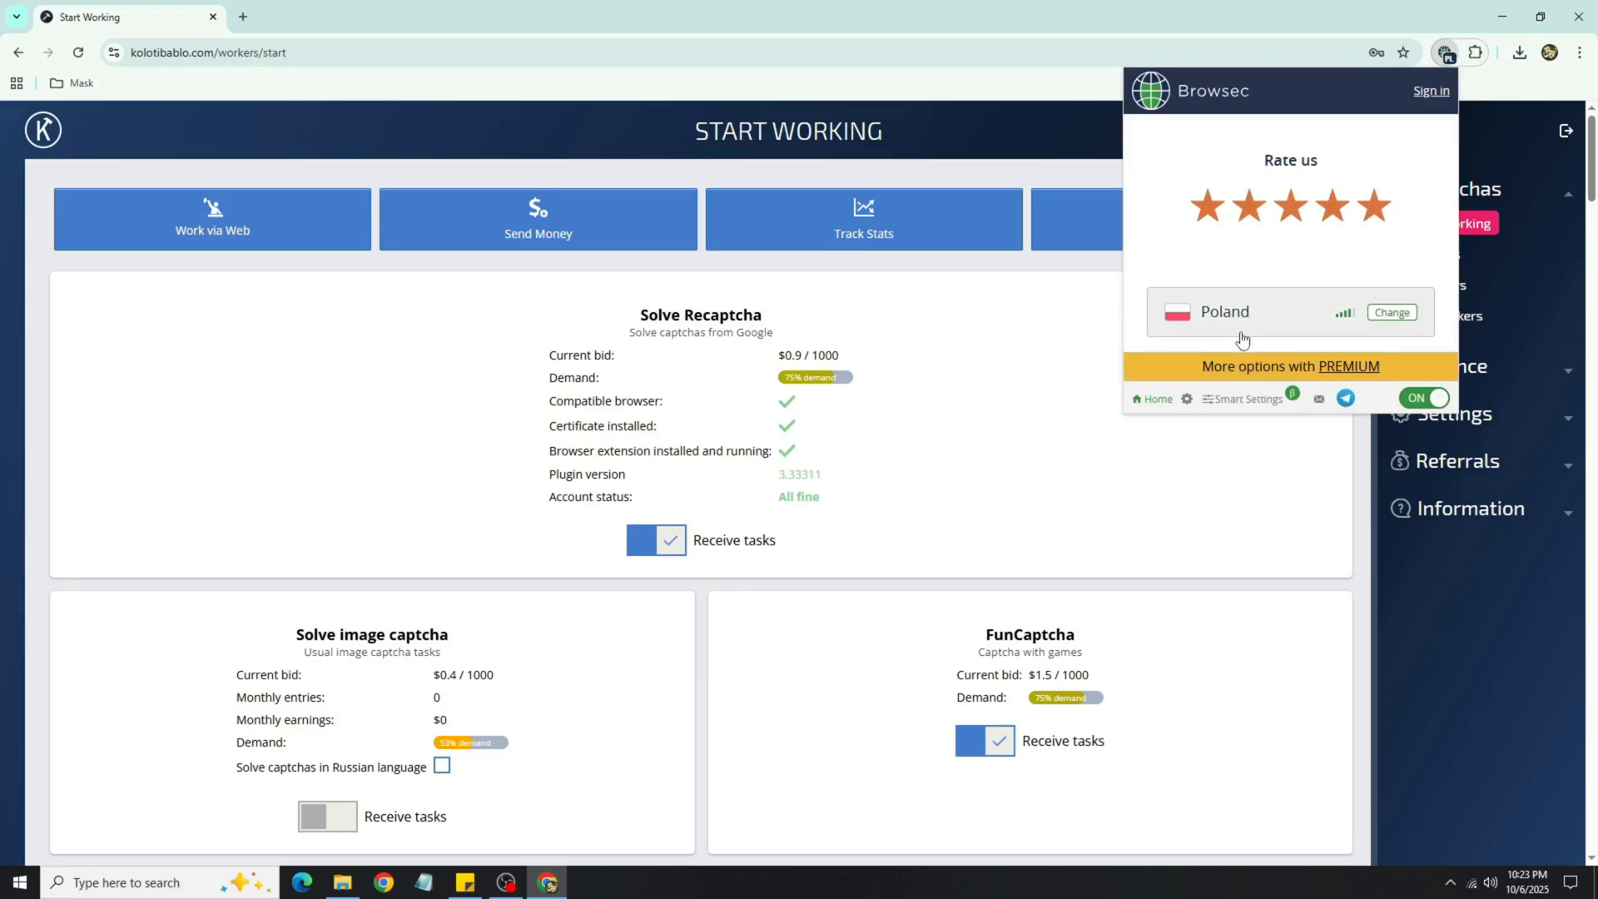
left_click(1392, 315)
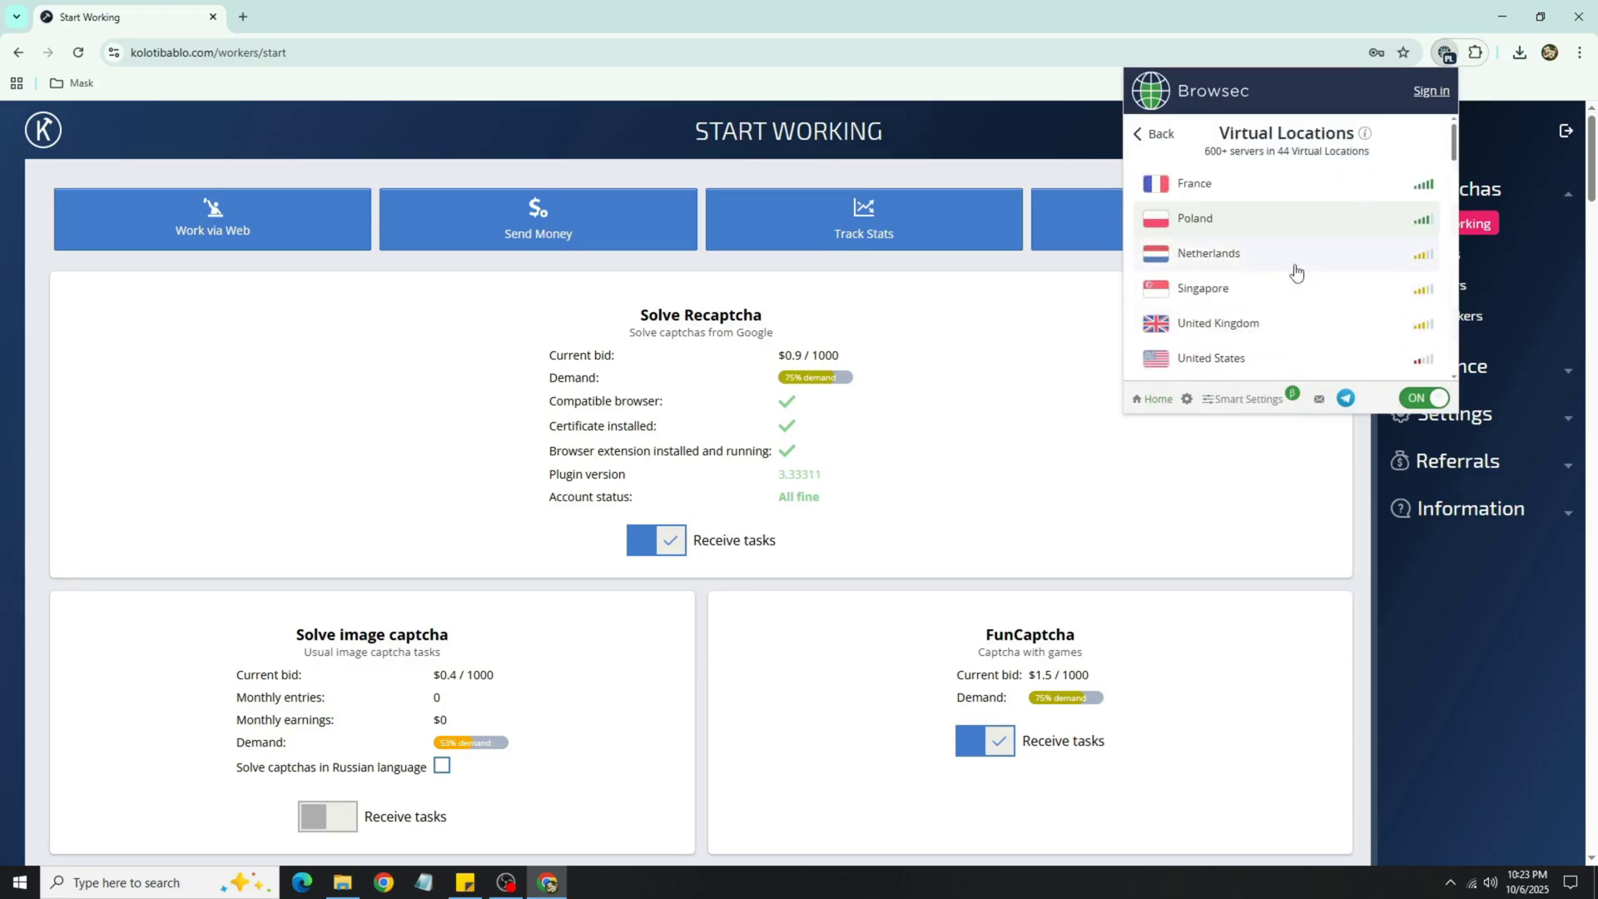
scroll(1320, 259, "down", 5)
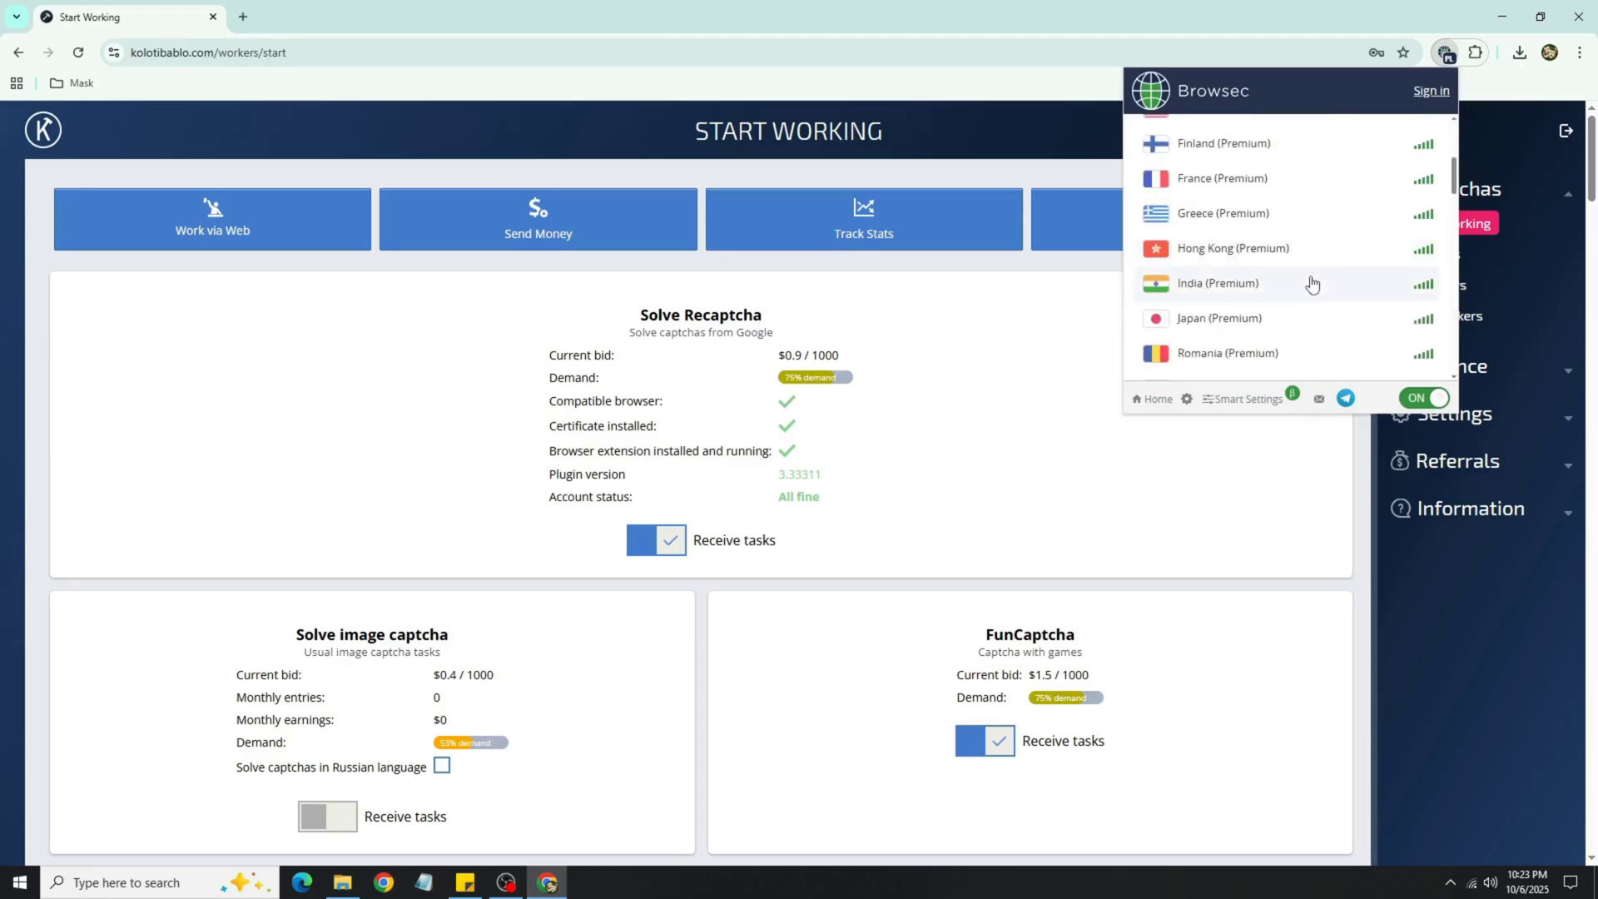
scroll(1276, 275, "up", 5)
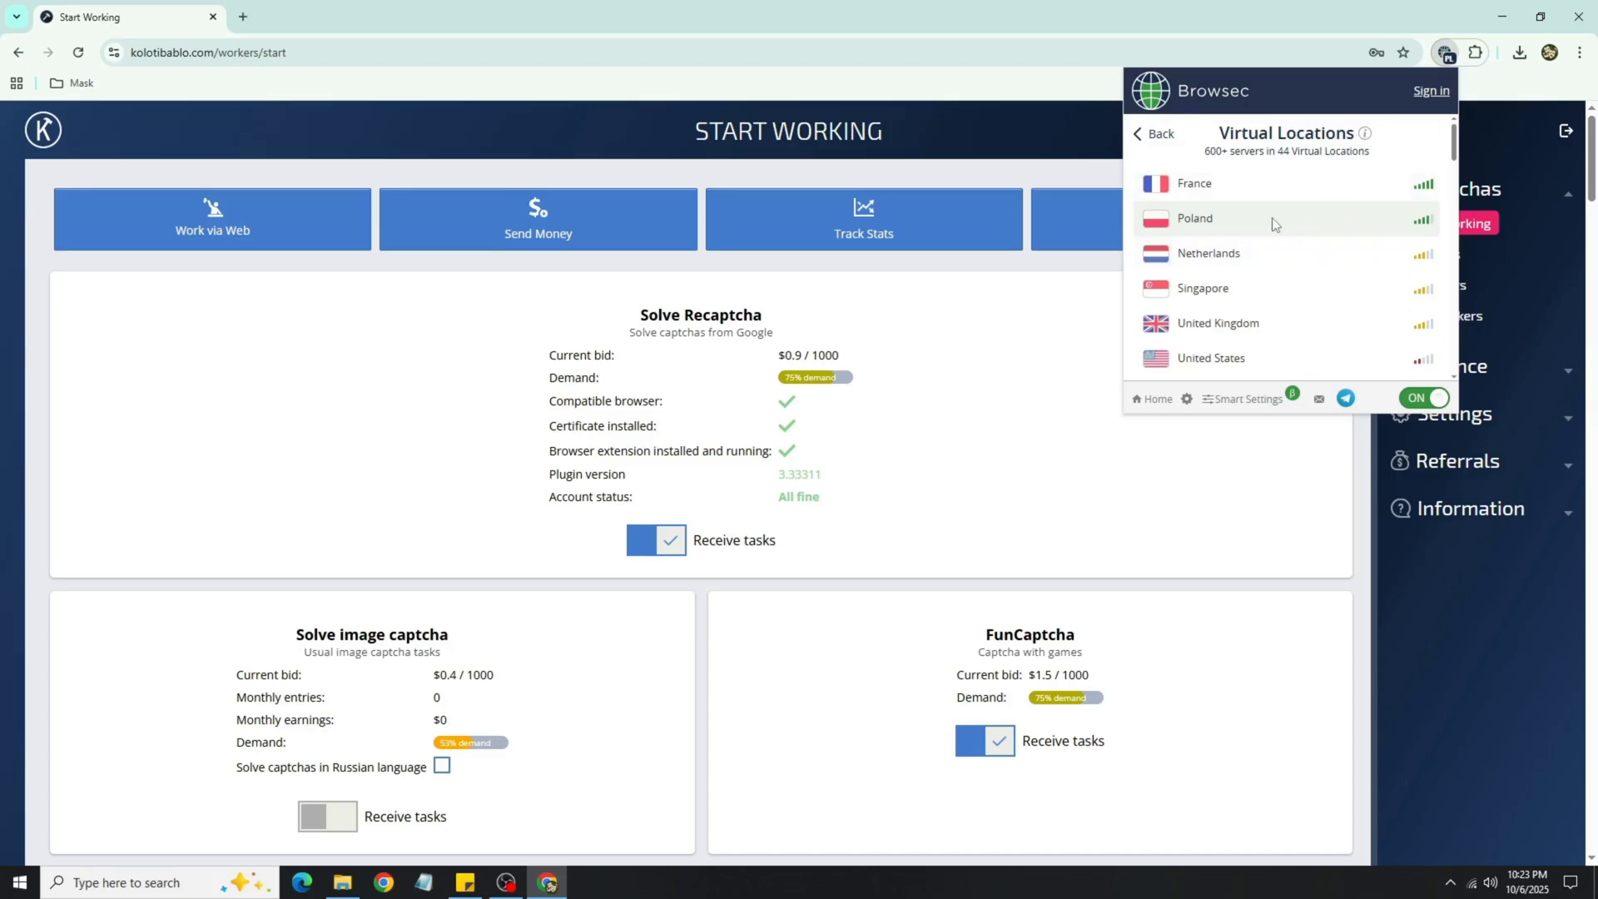
scroll(1298, 223, "down", 10)
scroll(1289, 264, "down", 3)
scroll(1289, 275, "up", 8)
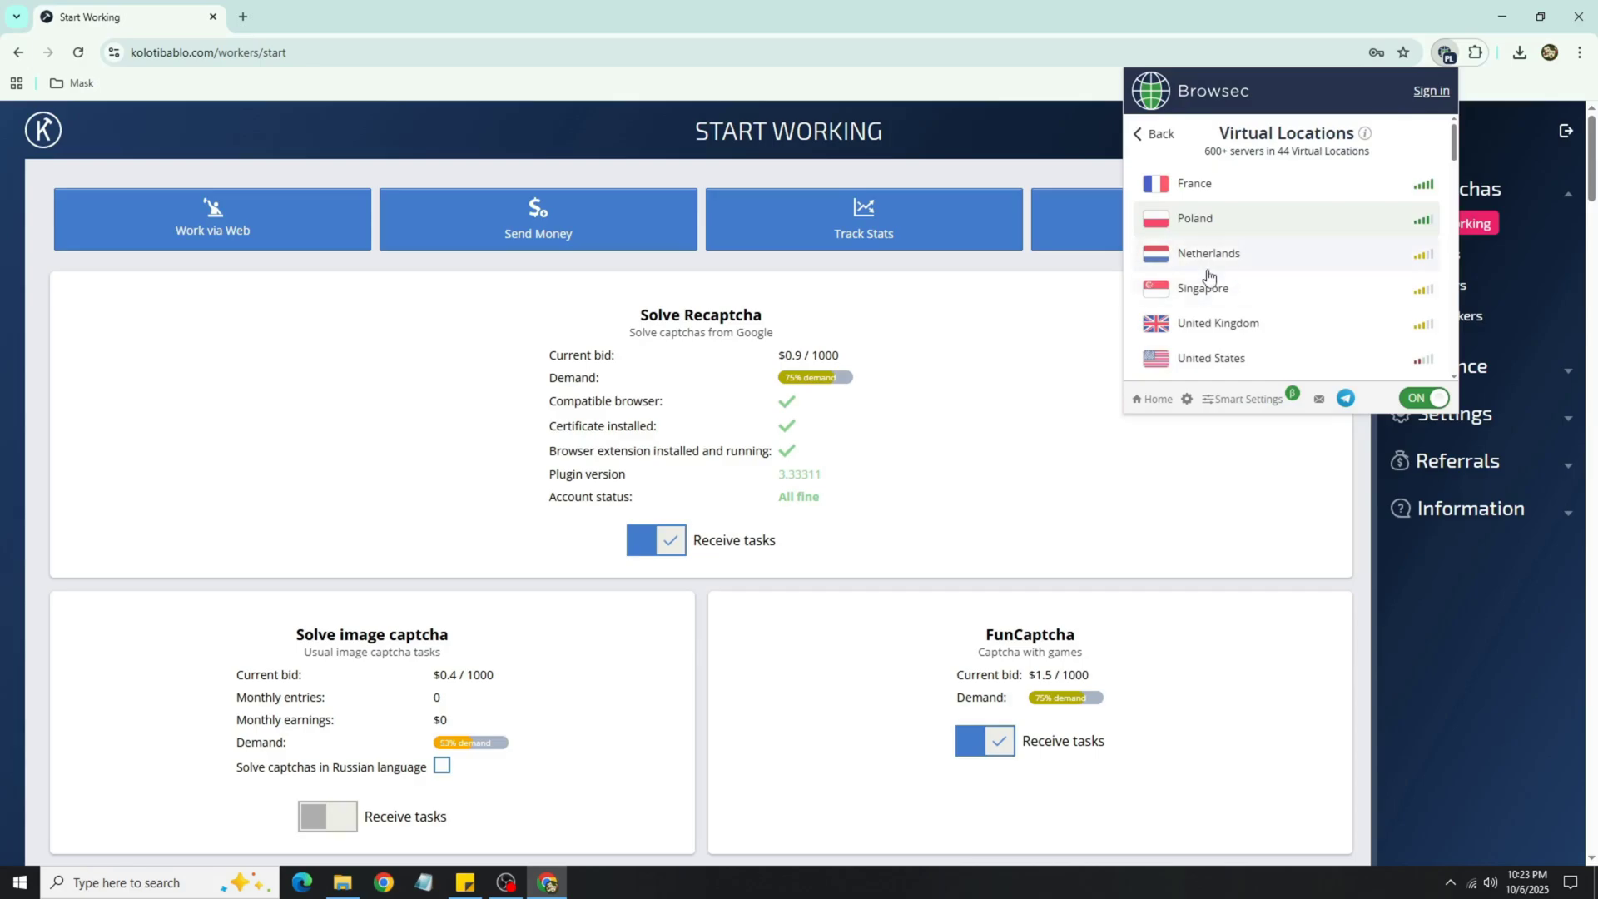
scroll(1239, 275, "down", 6)
scroll(1240, 275, "down", 10)
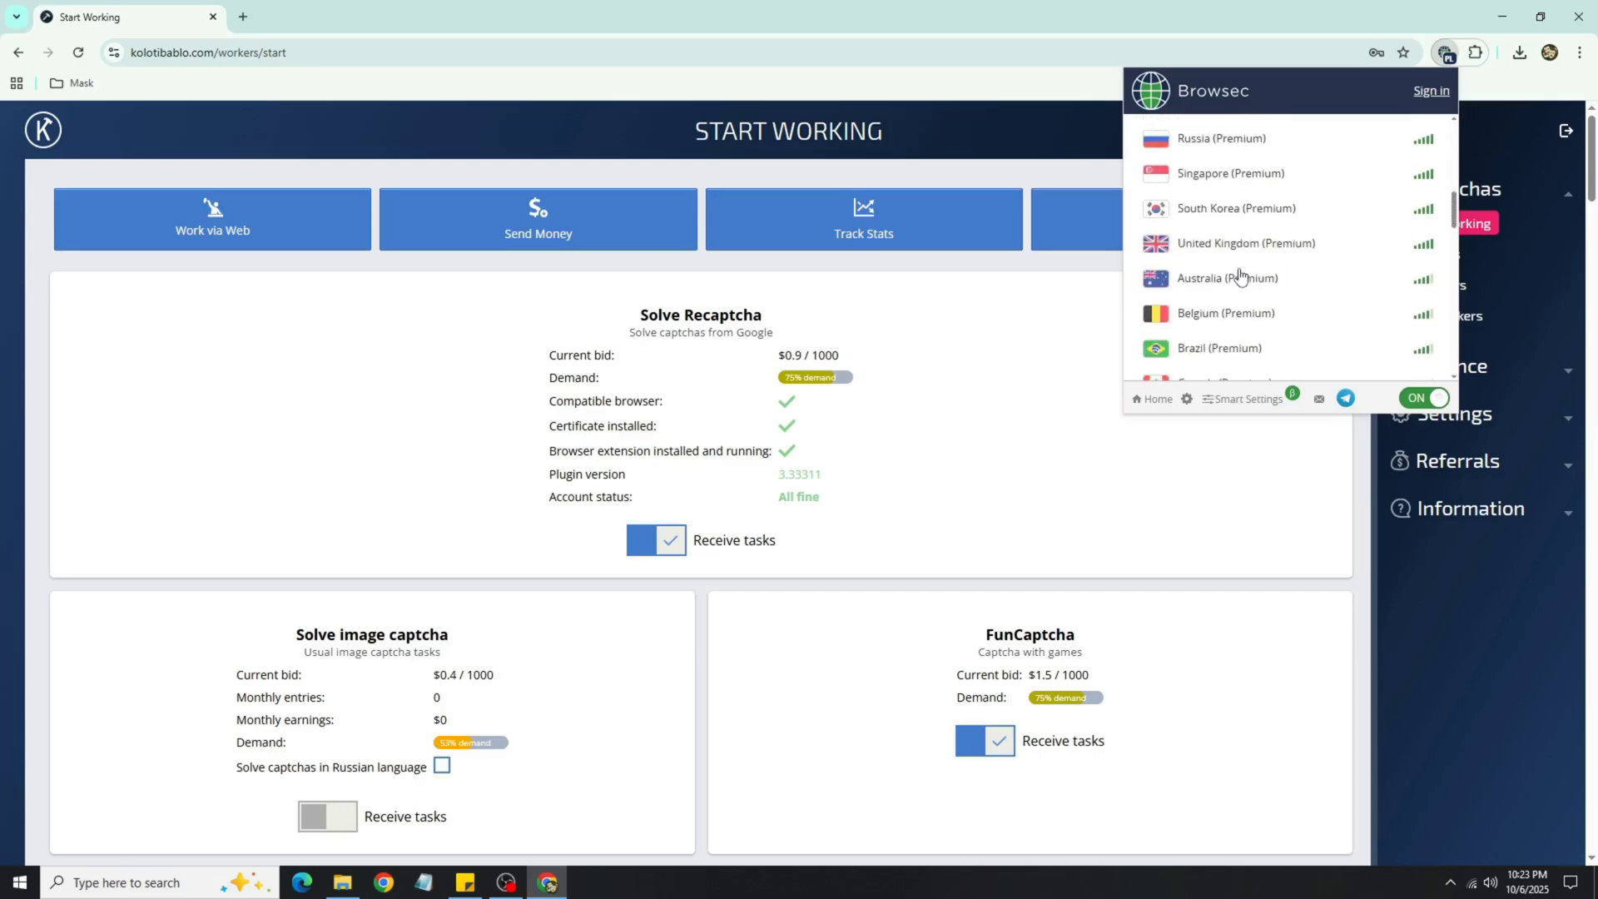
scroll(1239, 274, "down", 2)
scroll(1240, 274, "up", 10)
scroll(1240, 275, "up", 3)
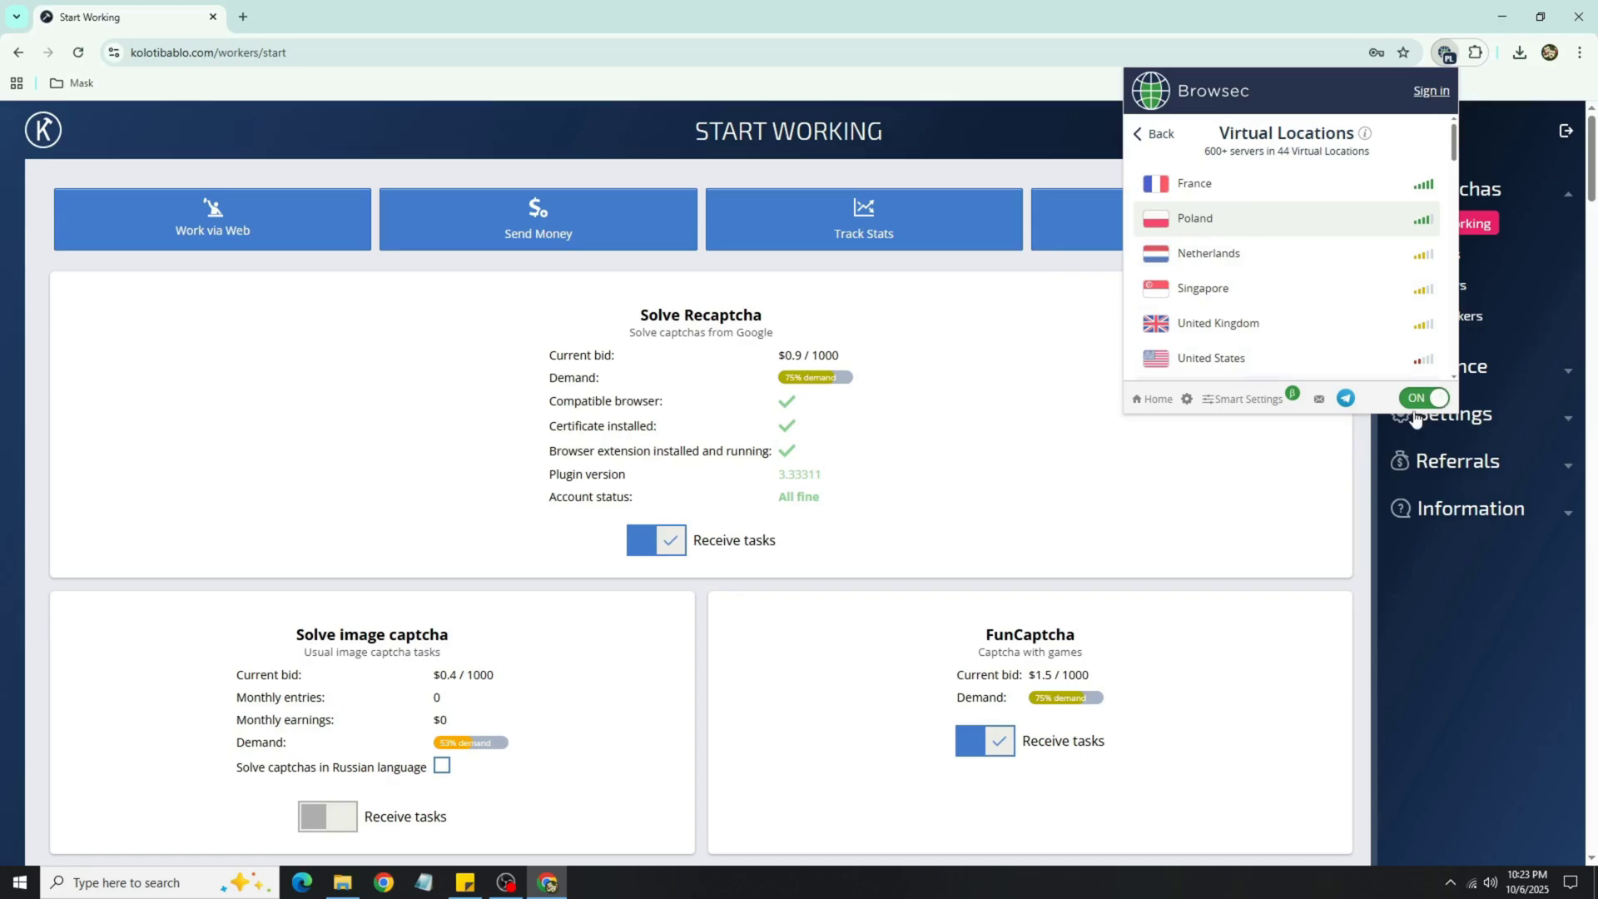
left_click(1163, 470)
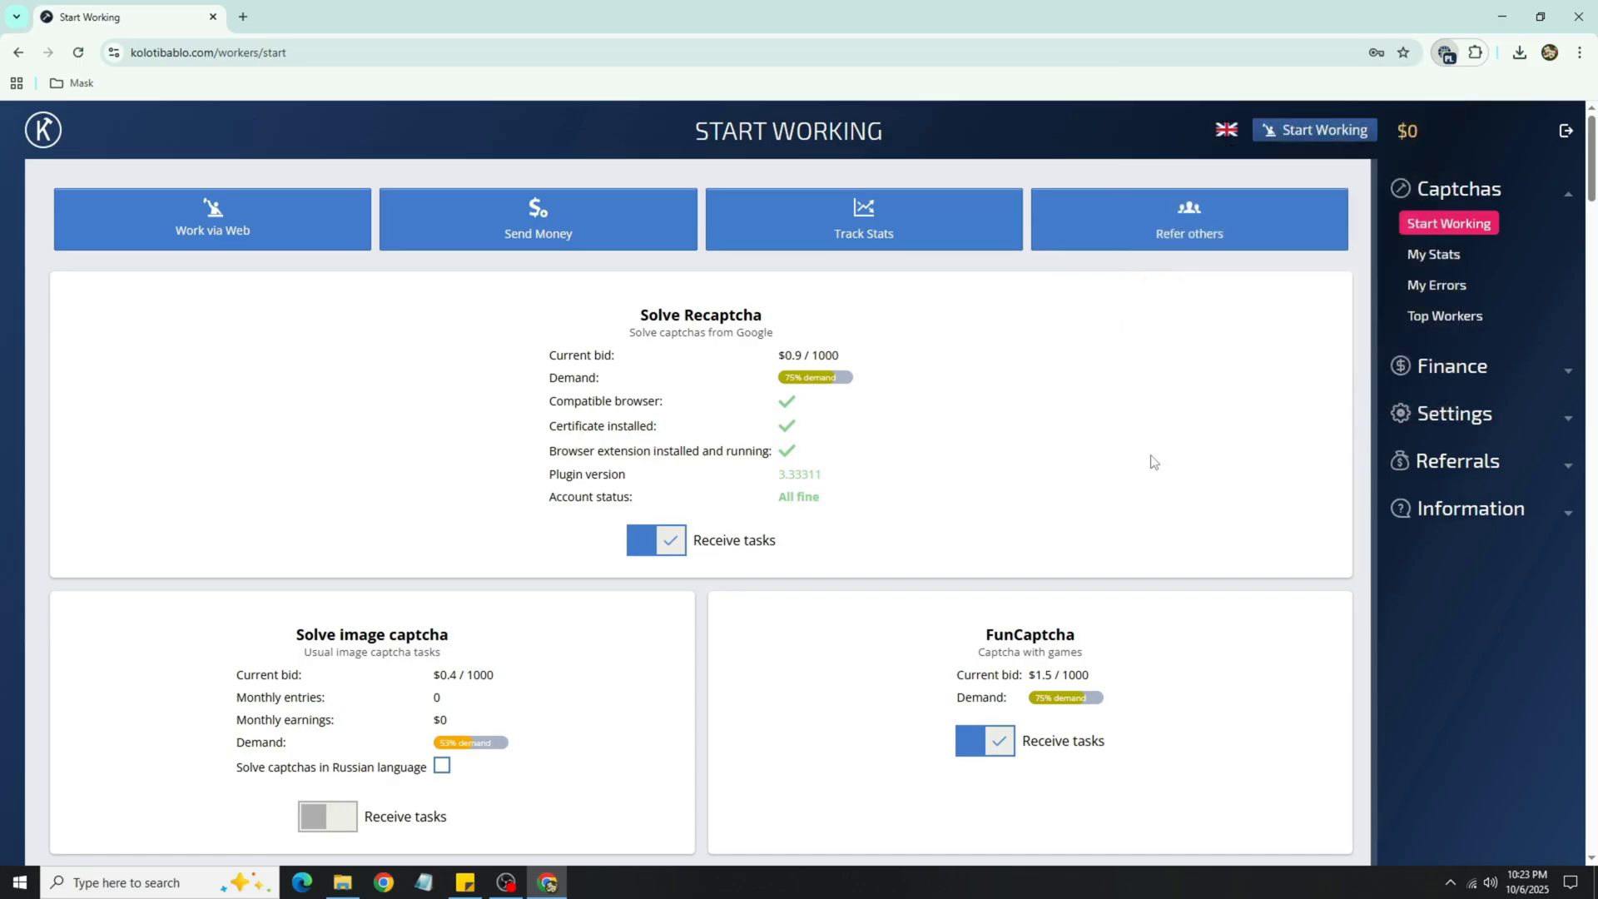
Open Work via Web, leaving Recaptcha V3 solving mode on 'Solve everything'
left_click(252, 230)
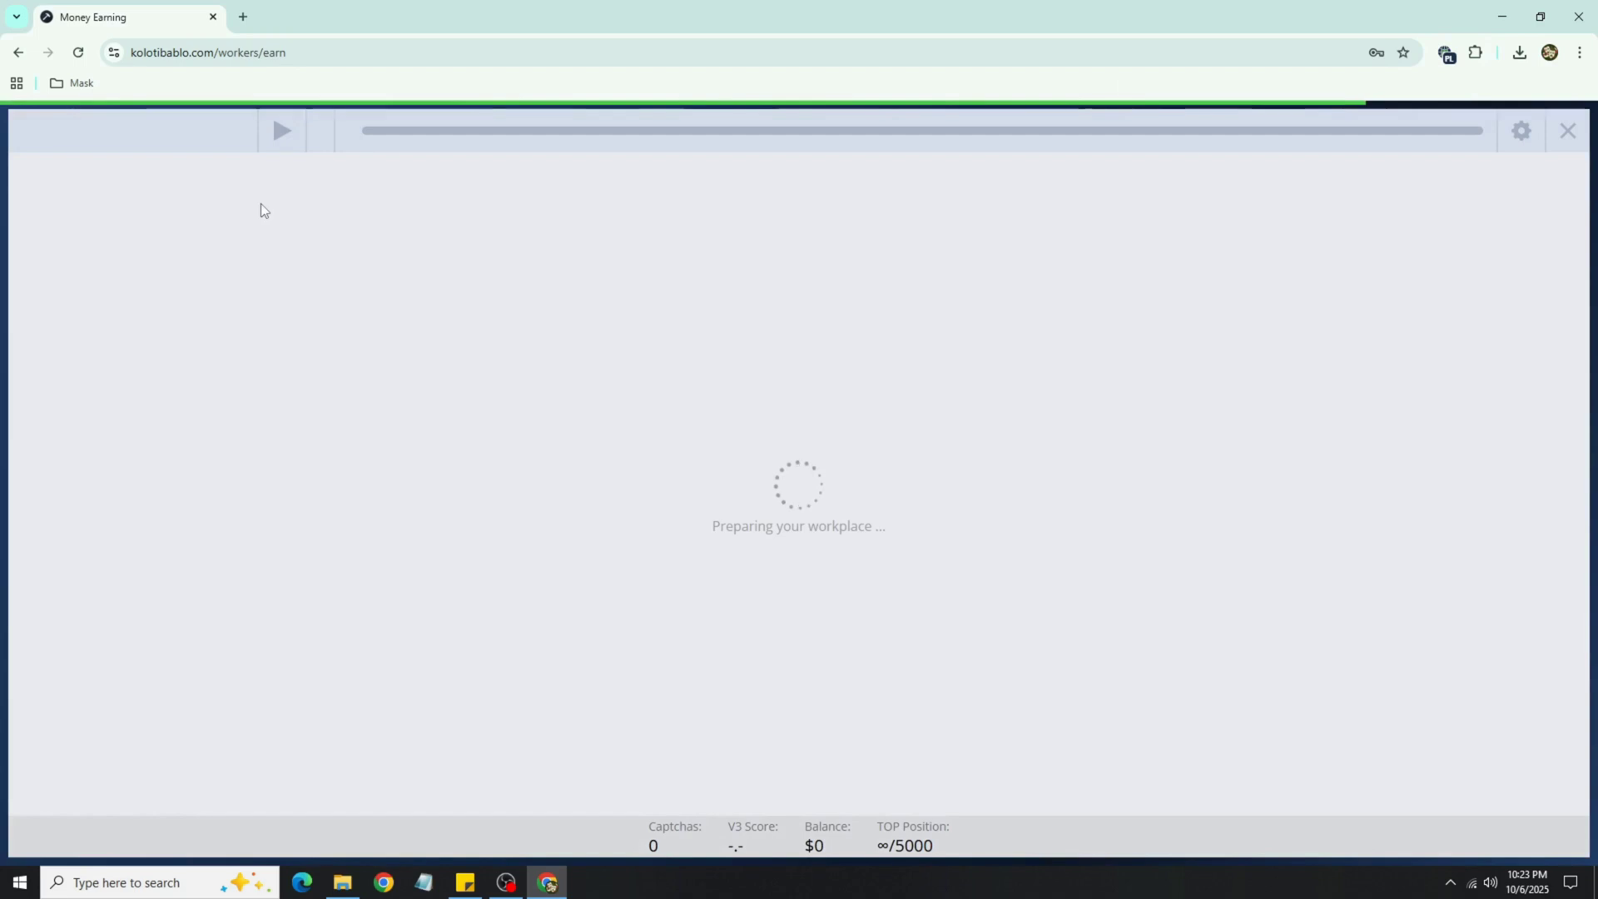
left_click(739, 847)
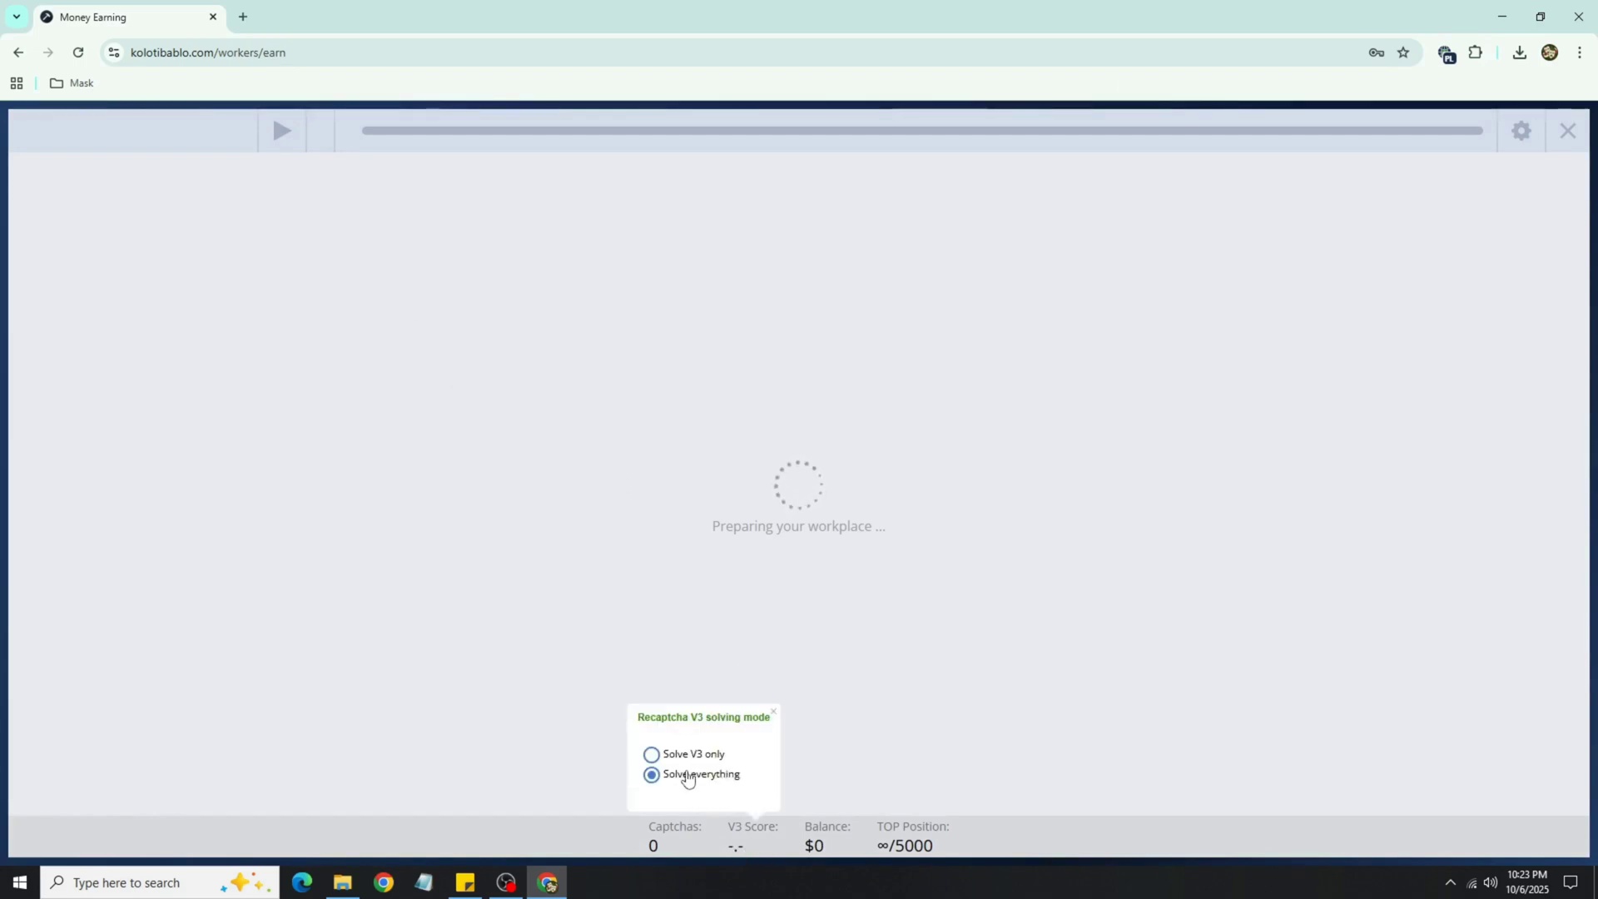
left_click(773, 712)
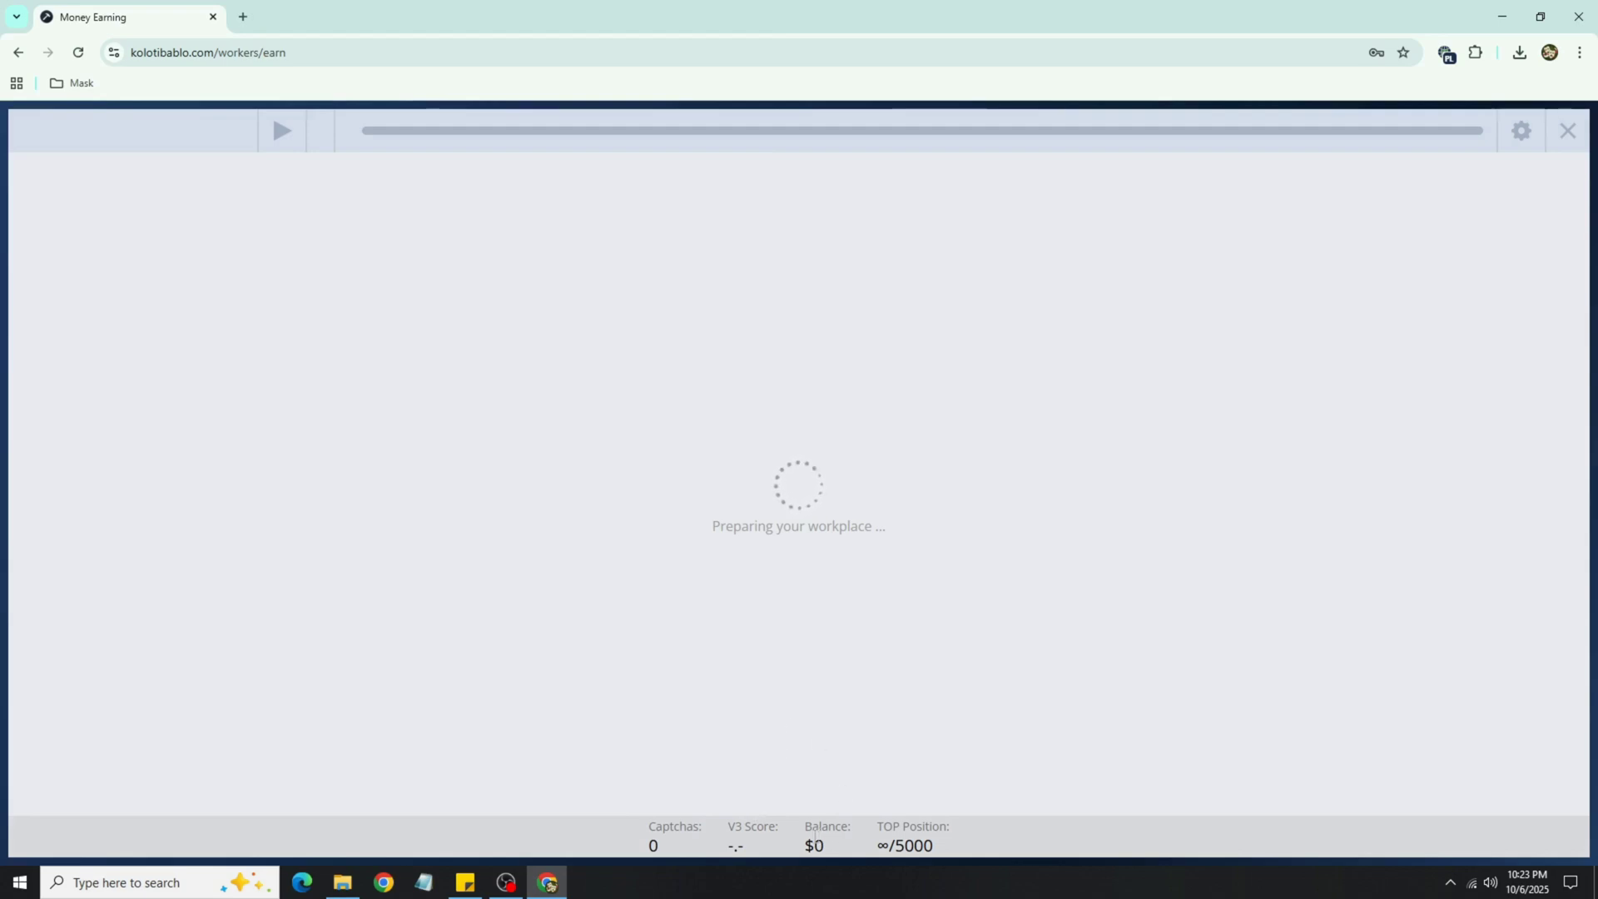
left_click_drag(804, 828, 850, 827)
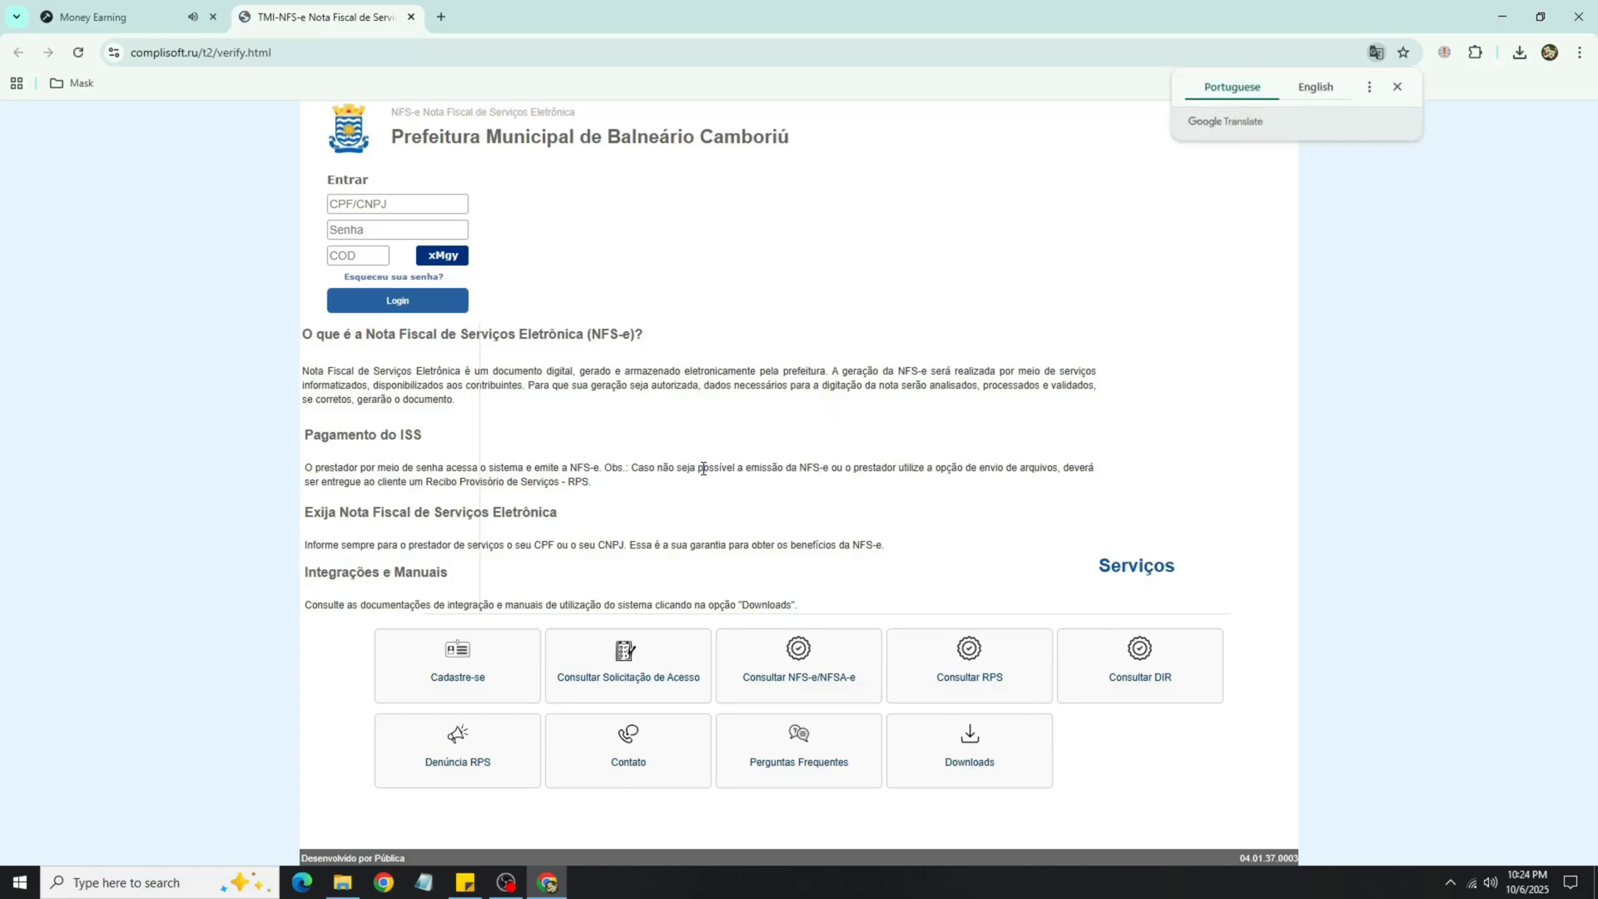
Close the task's site tab and cancel the NFSE_Publica_signin task as 'Page not loading'
scroll(701, 475, "down", 1)
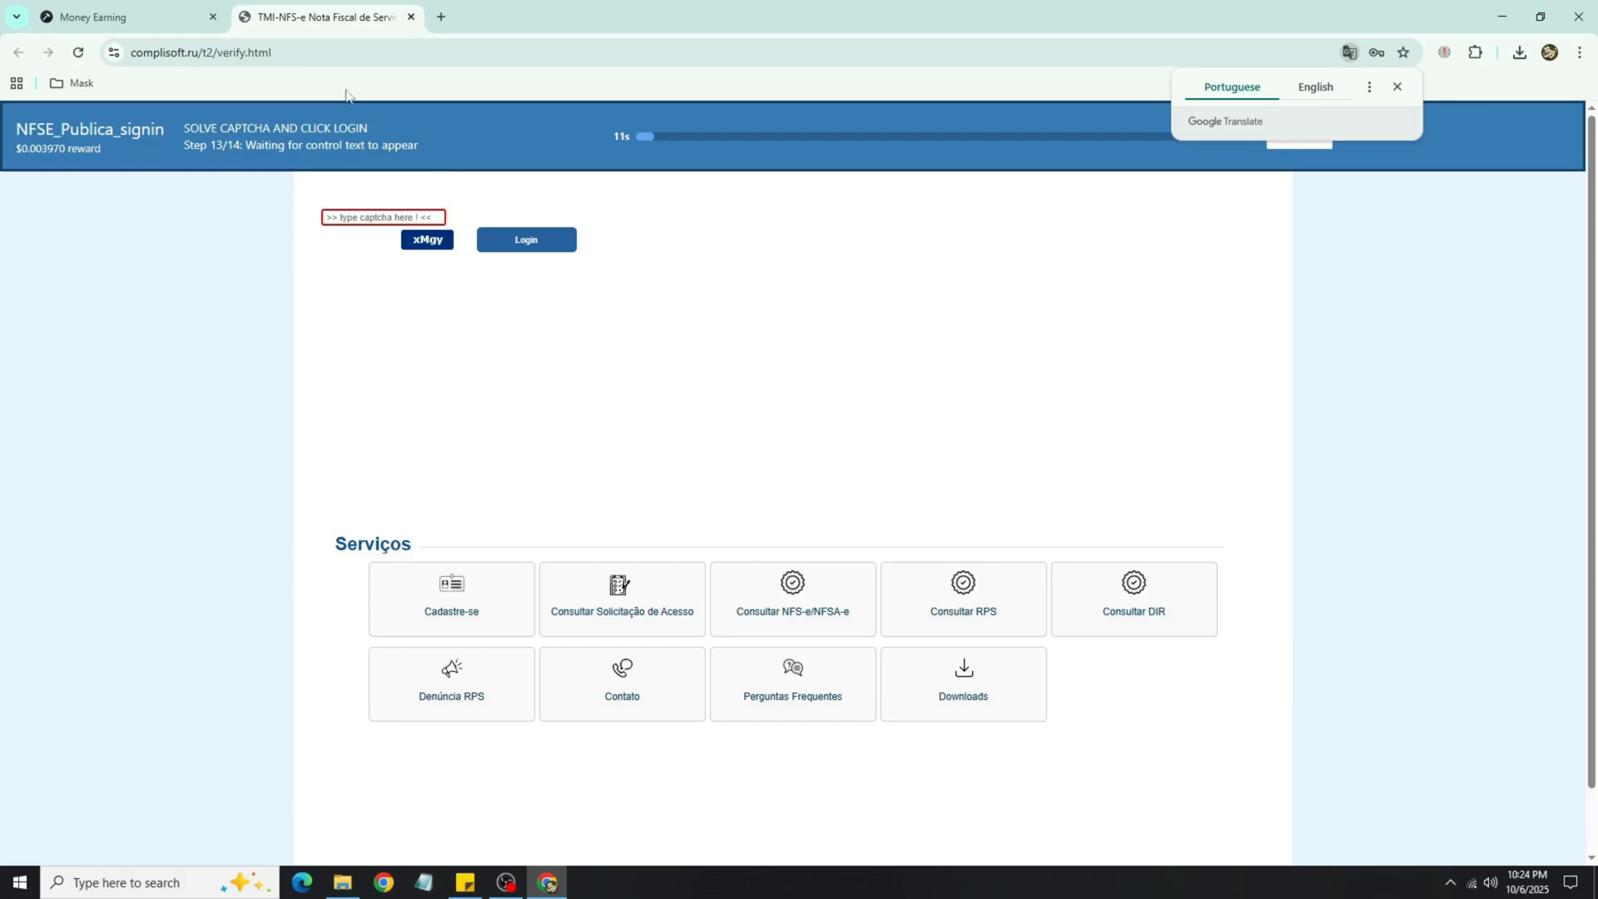
left_click(410, 18)
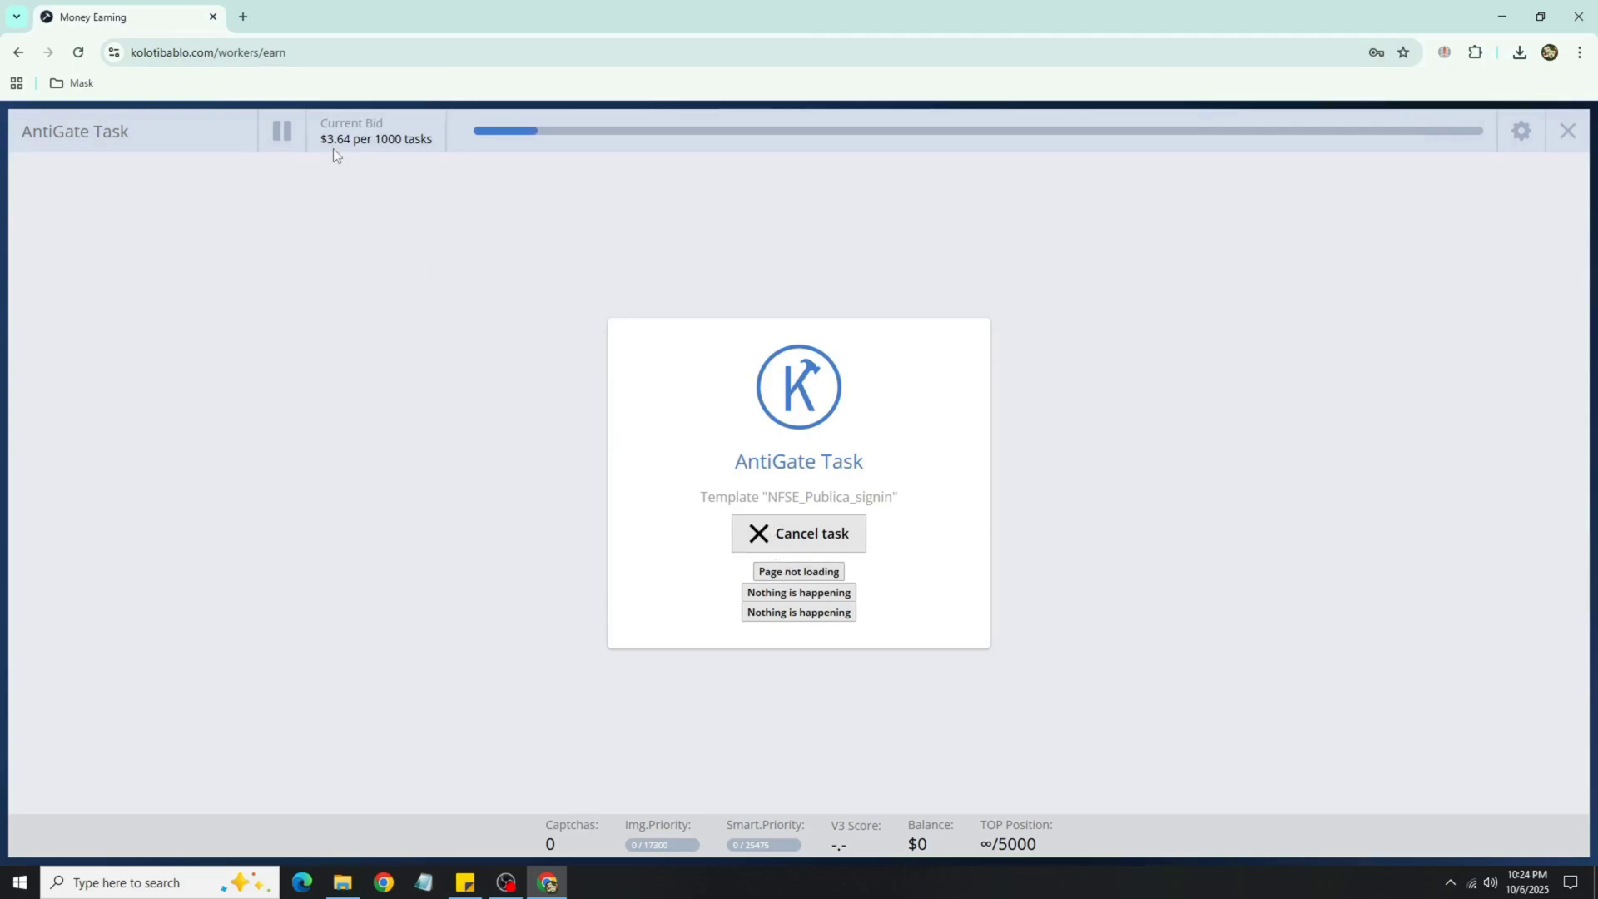
left_click(336, 212)
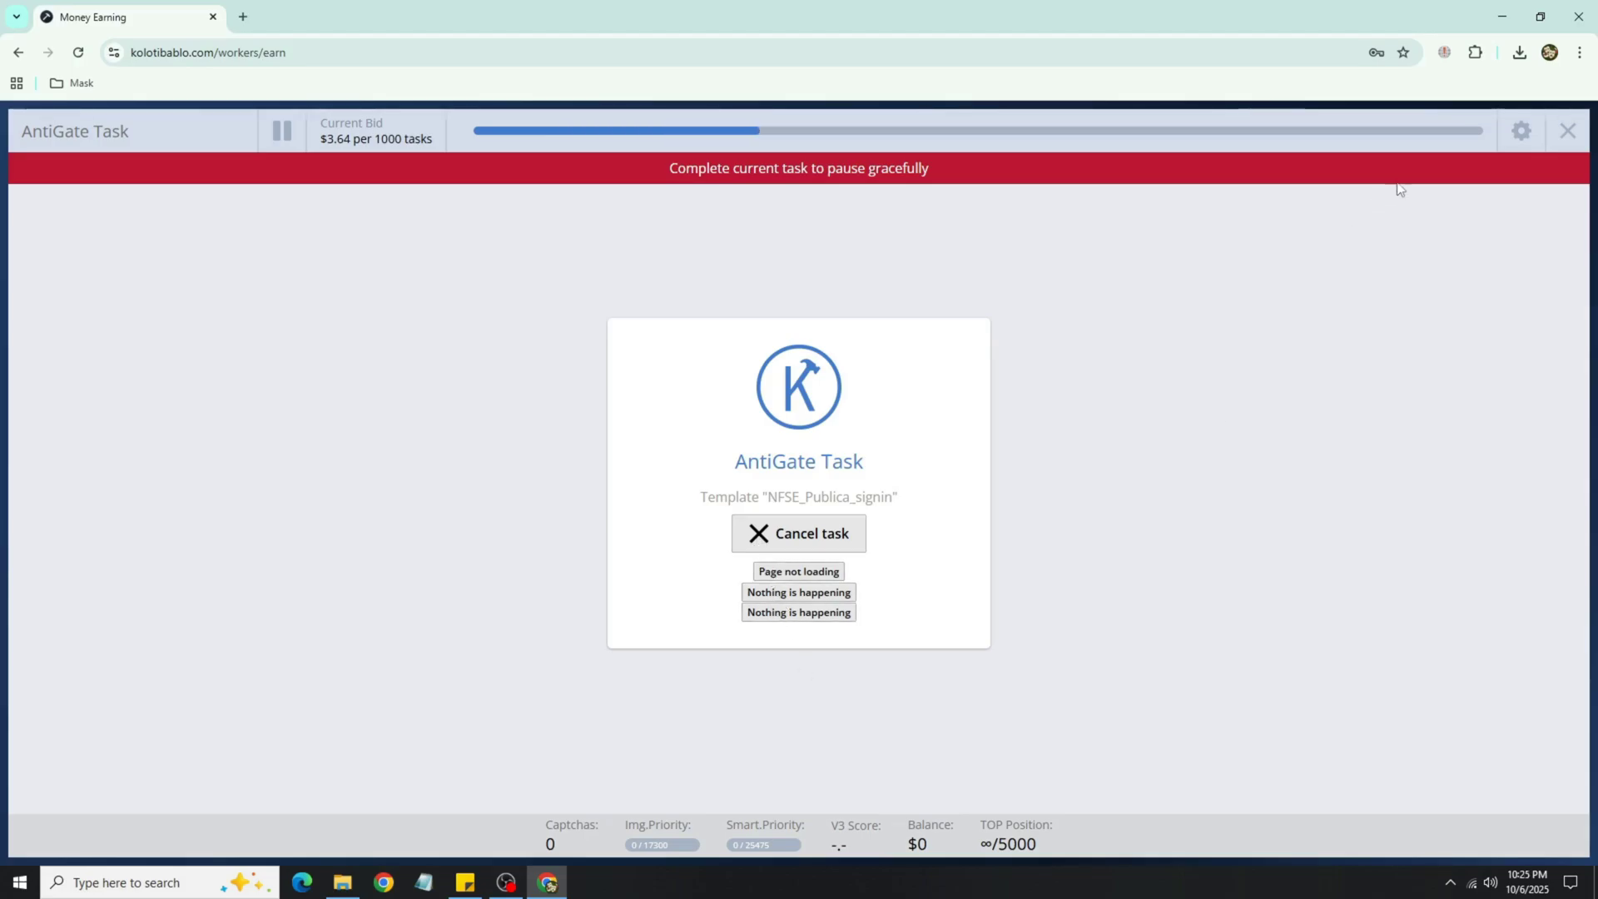
left_click(790, 575)
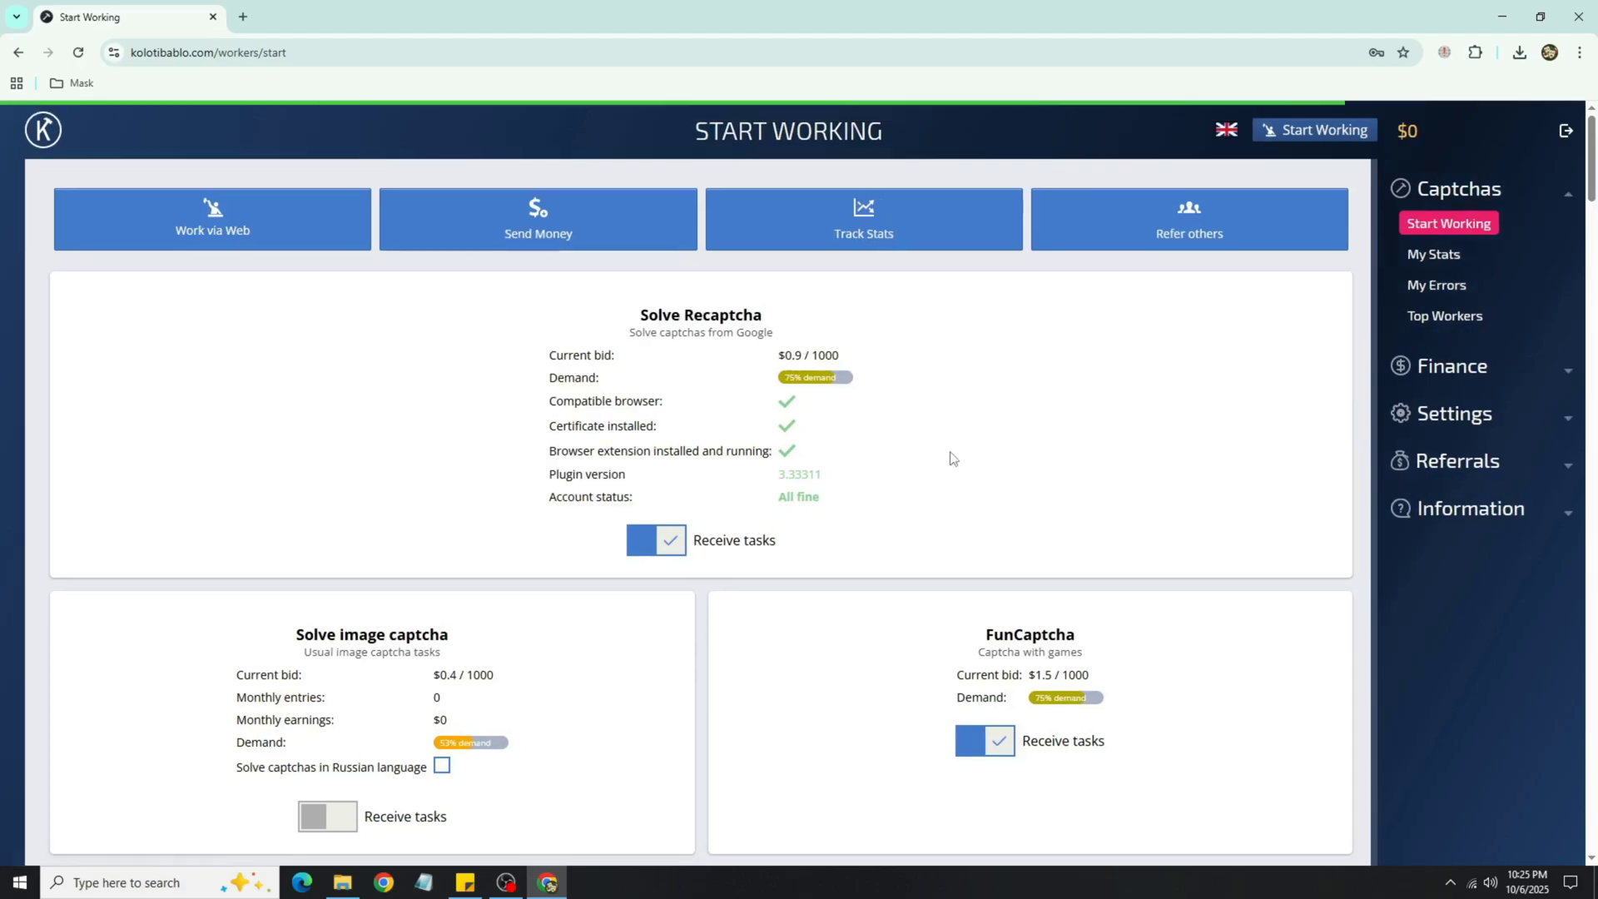
Switch off Receive tasks for AntiGate Tasks
scroll(895, 474, "down", 12)
scroll(941, 470, "up", 2)
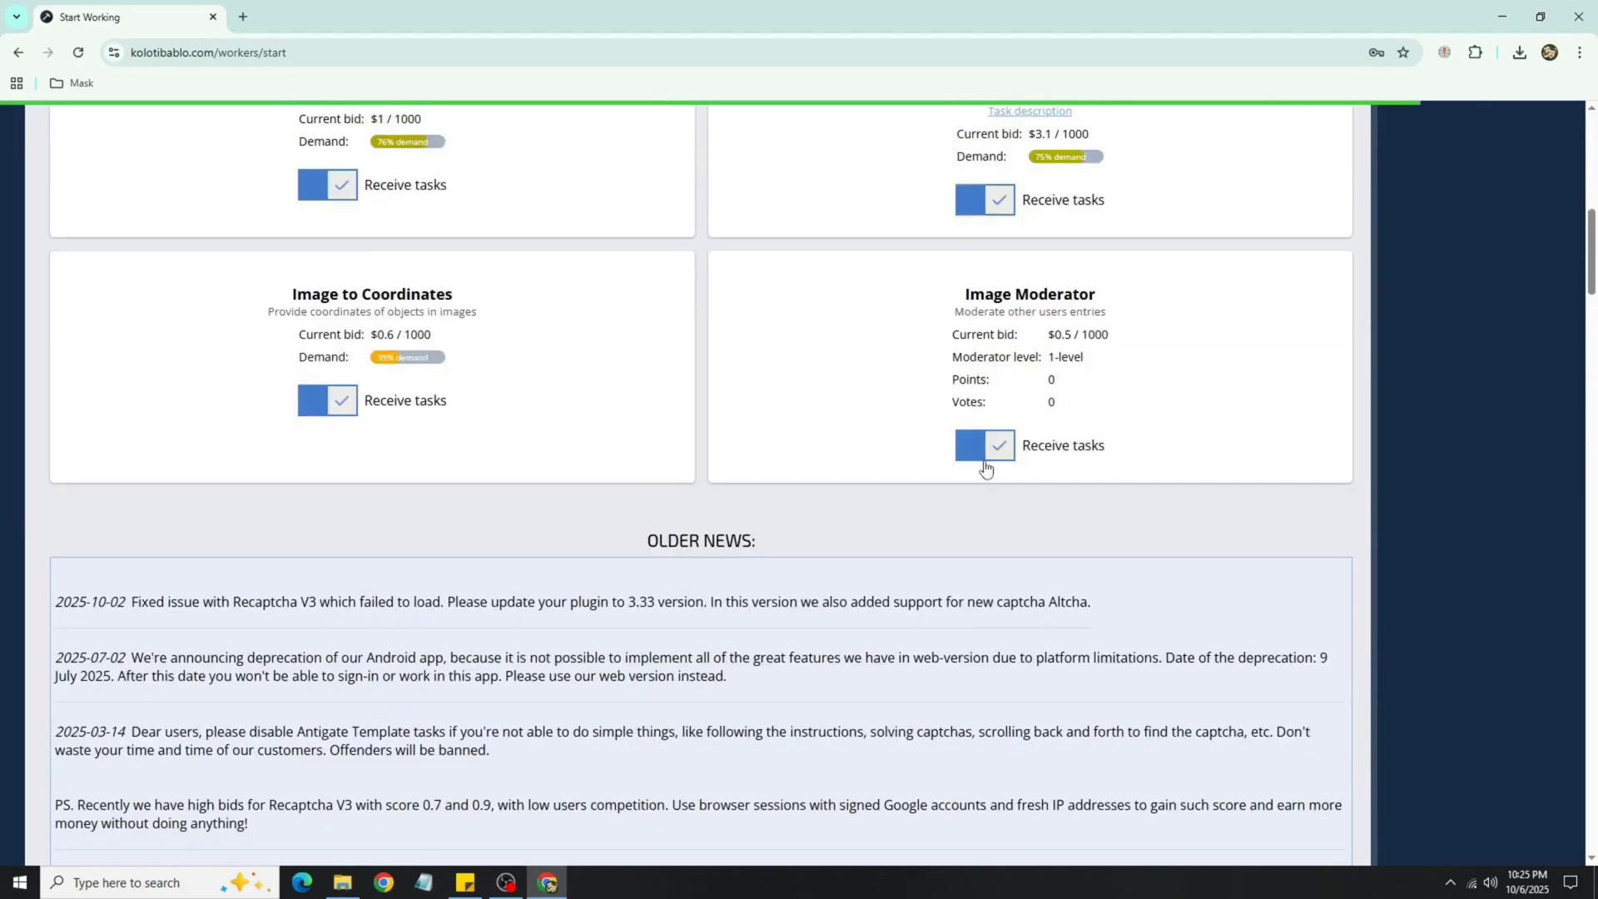
scroll(990, 445, "up", 2)
left_click(998, 366)
scroll(882, 441, "up", 8)
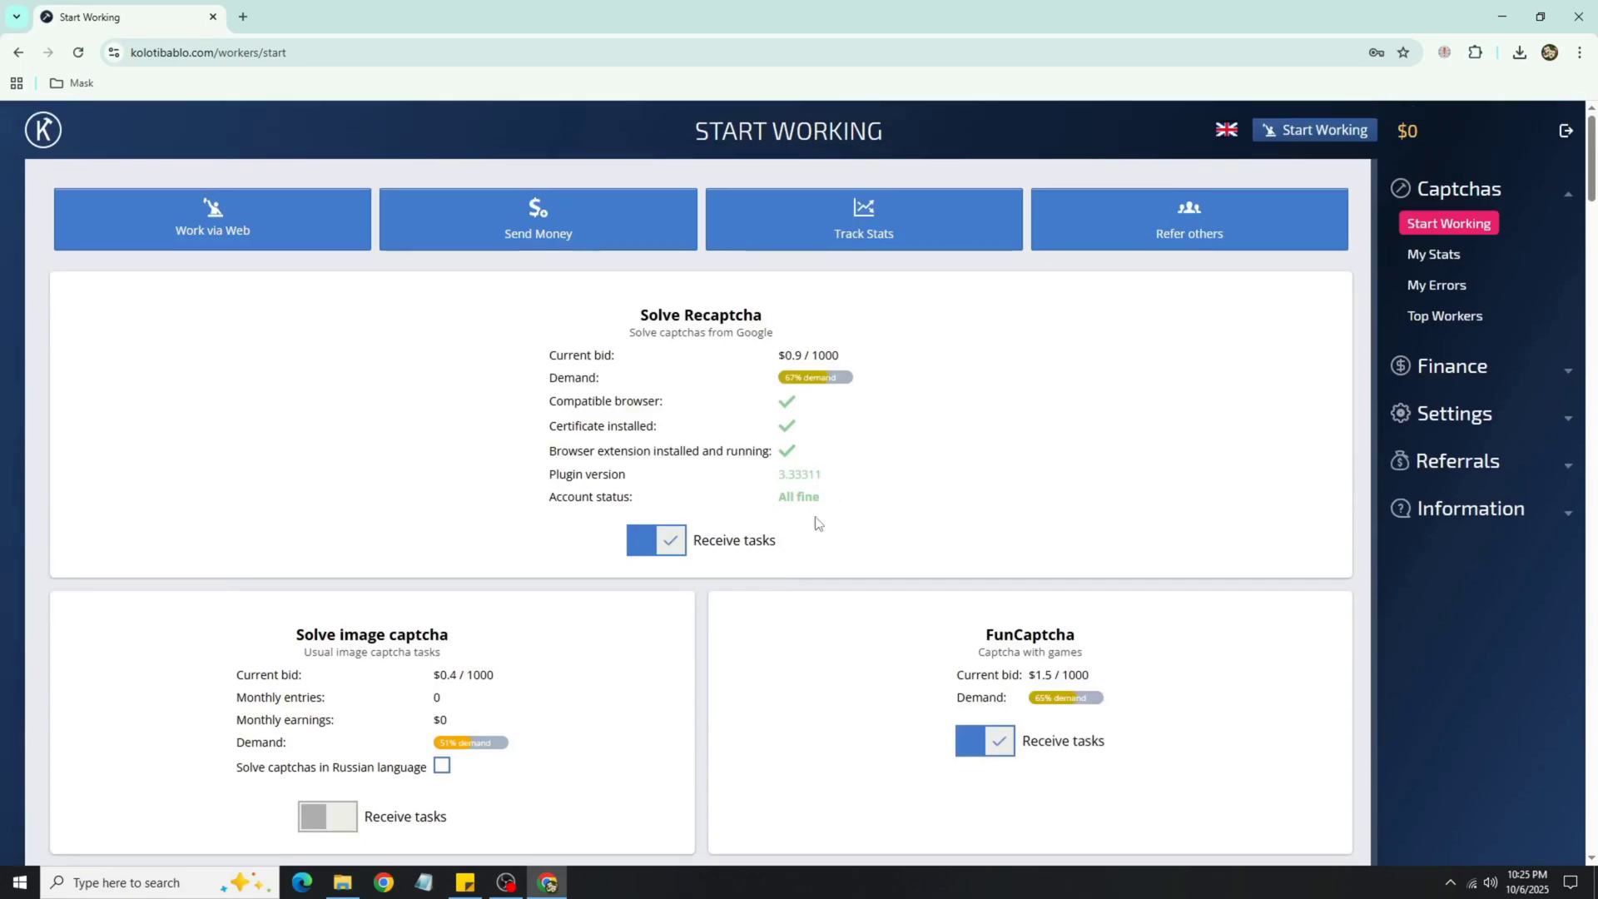
Reopen the web workplace and solve the captcha by ticking both motorcycle tiles
left_click(223, 226)
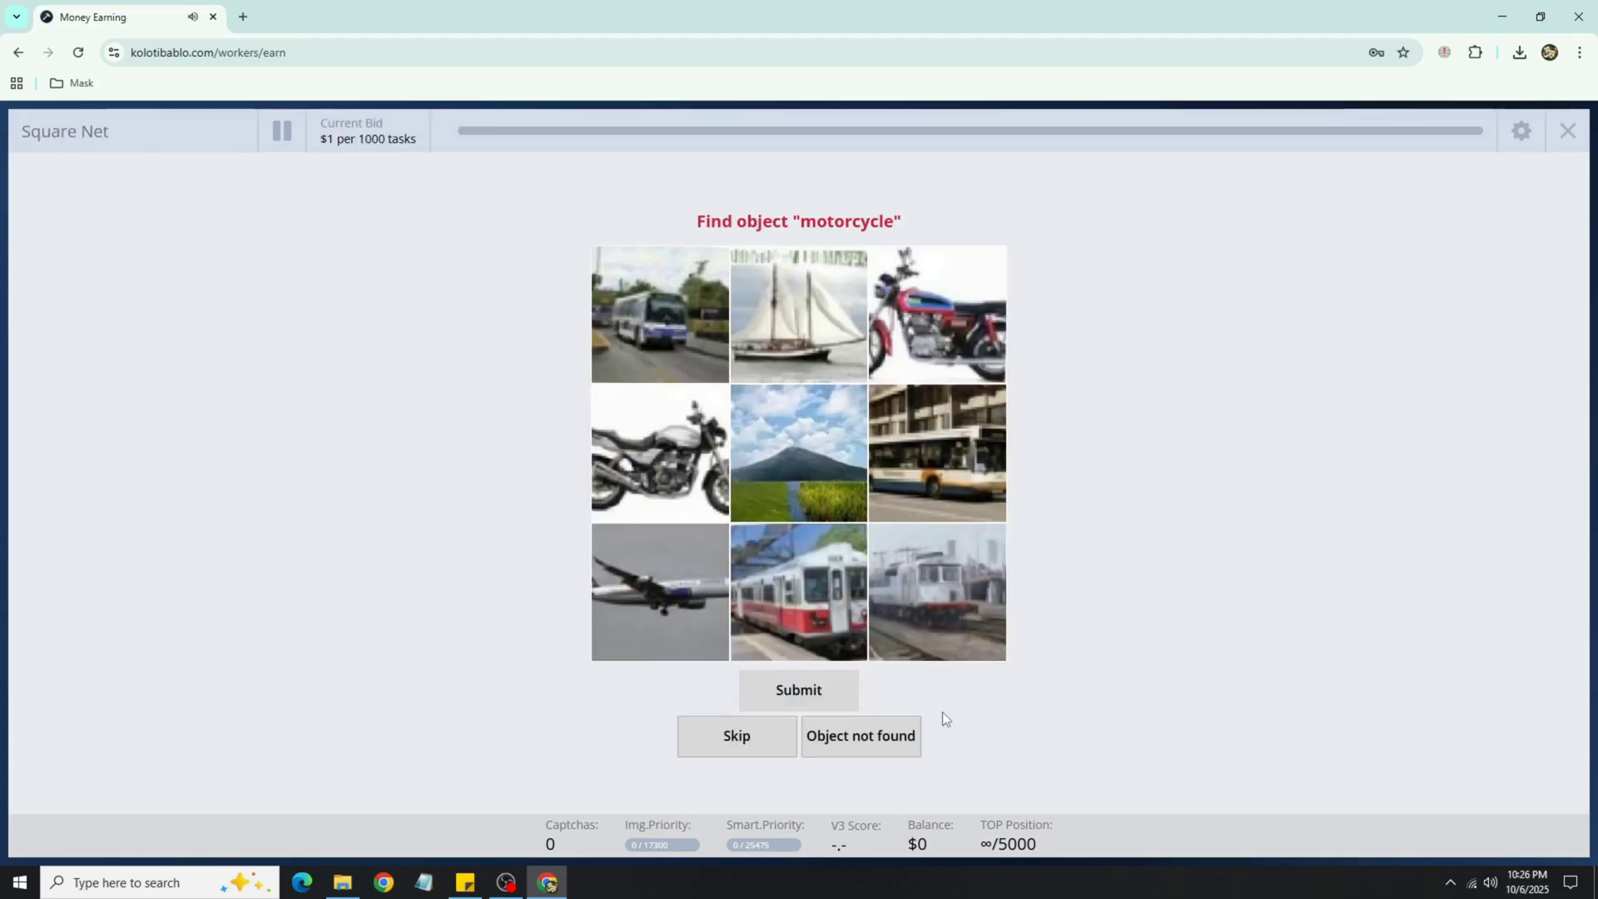
left_click(937, 315)
left_click(659, 454)
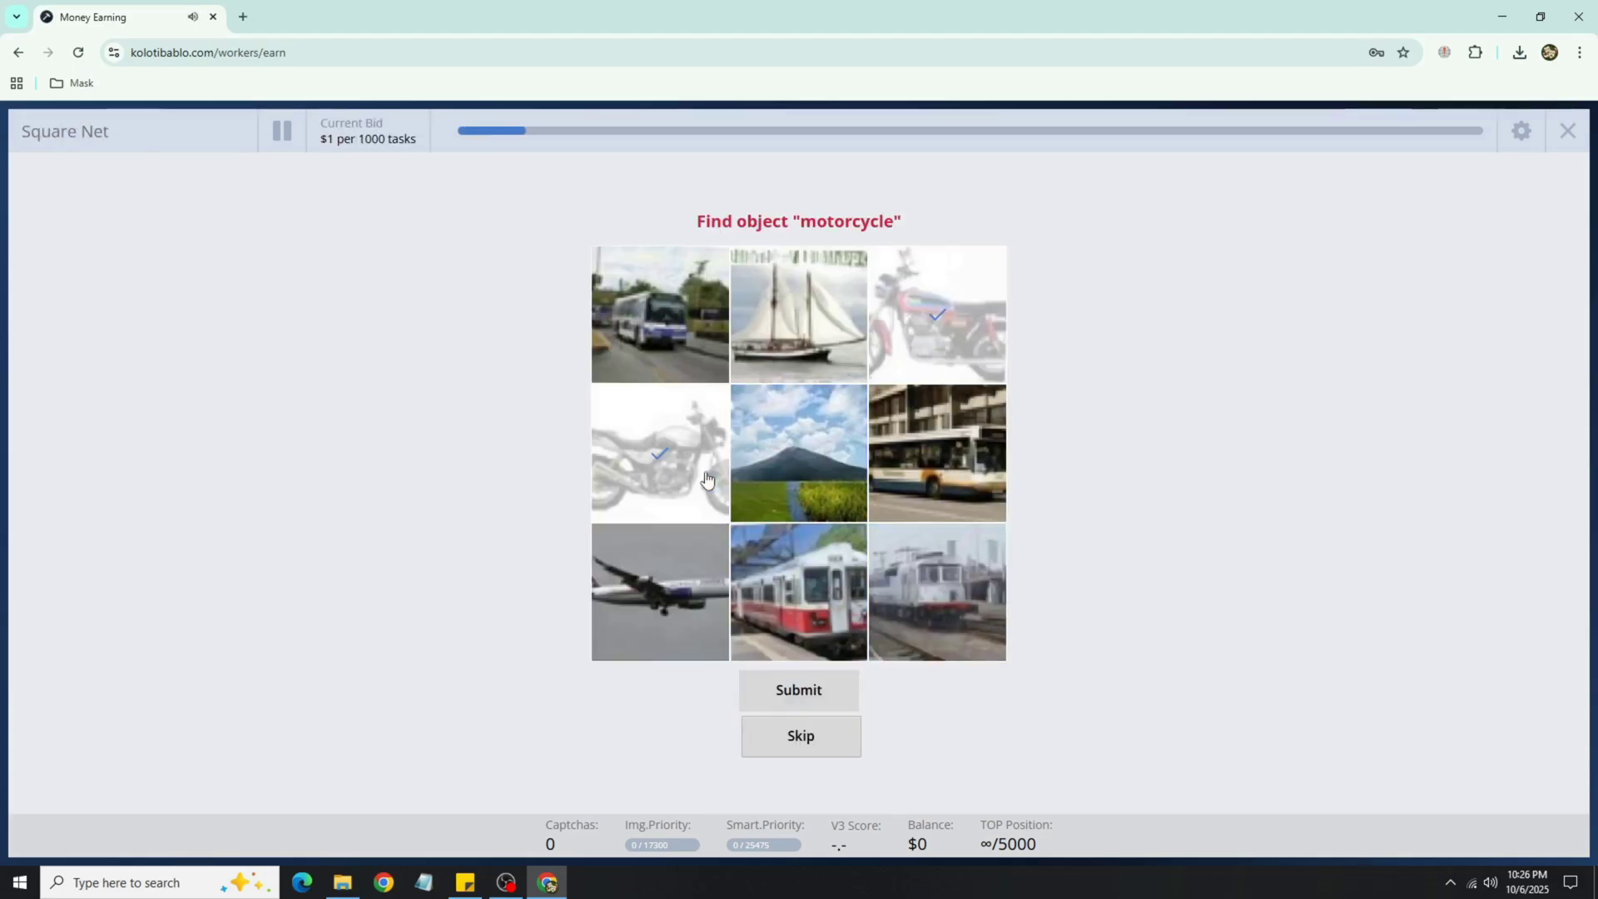
left_click(784, 692)
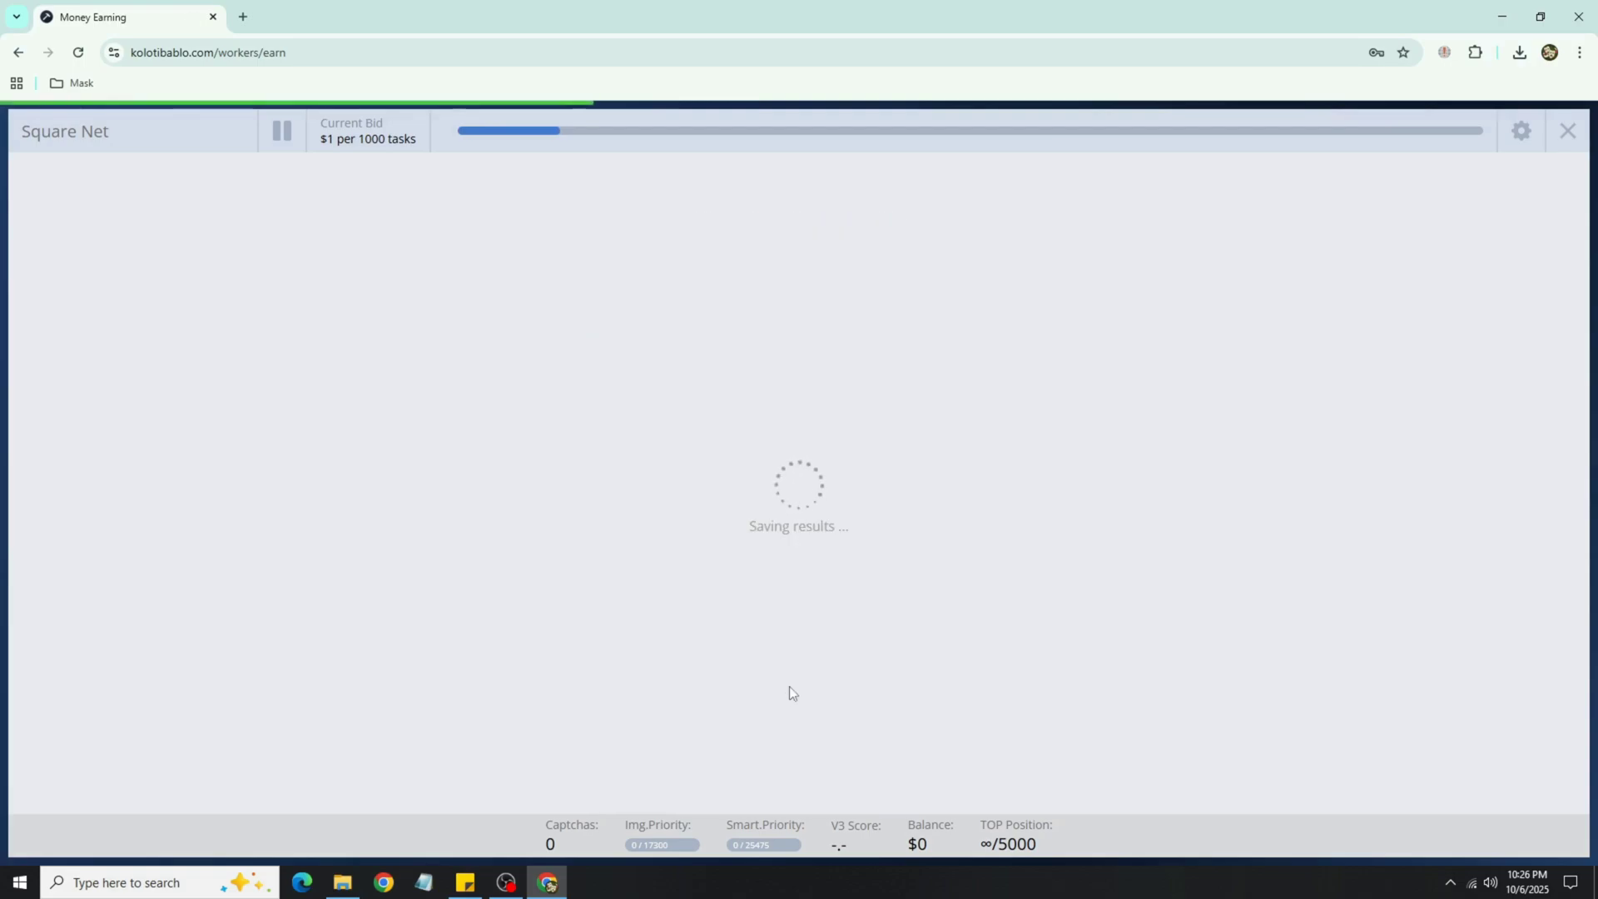
left_click(867, 670)
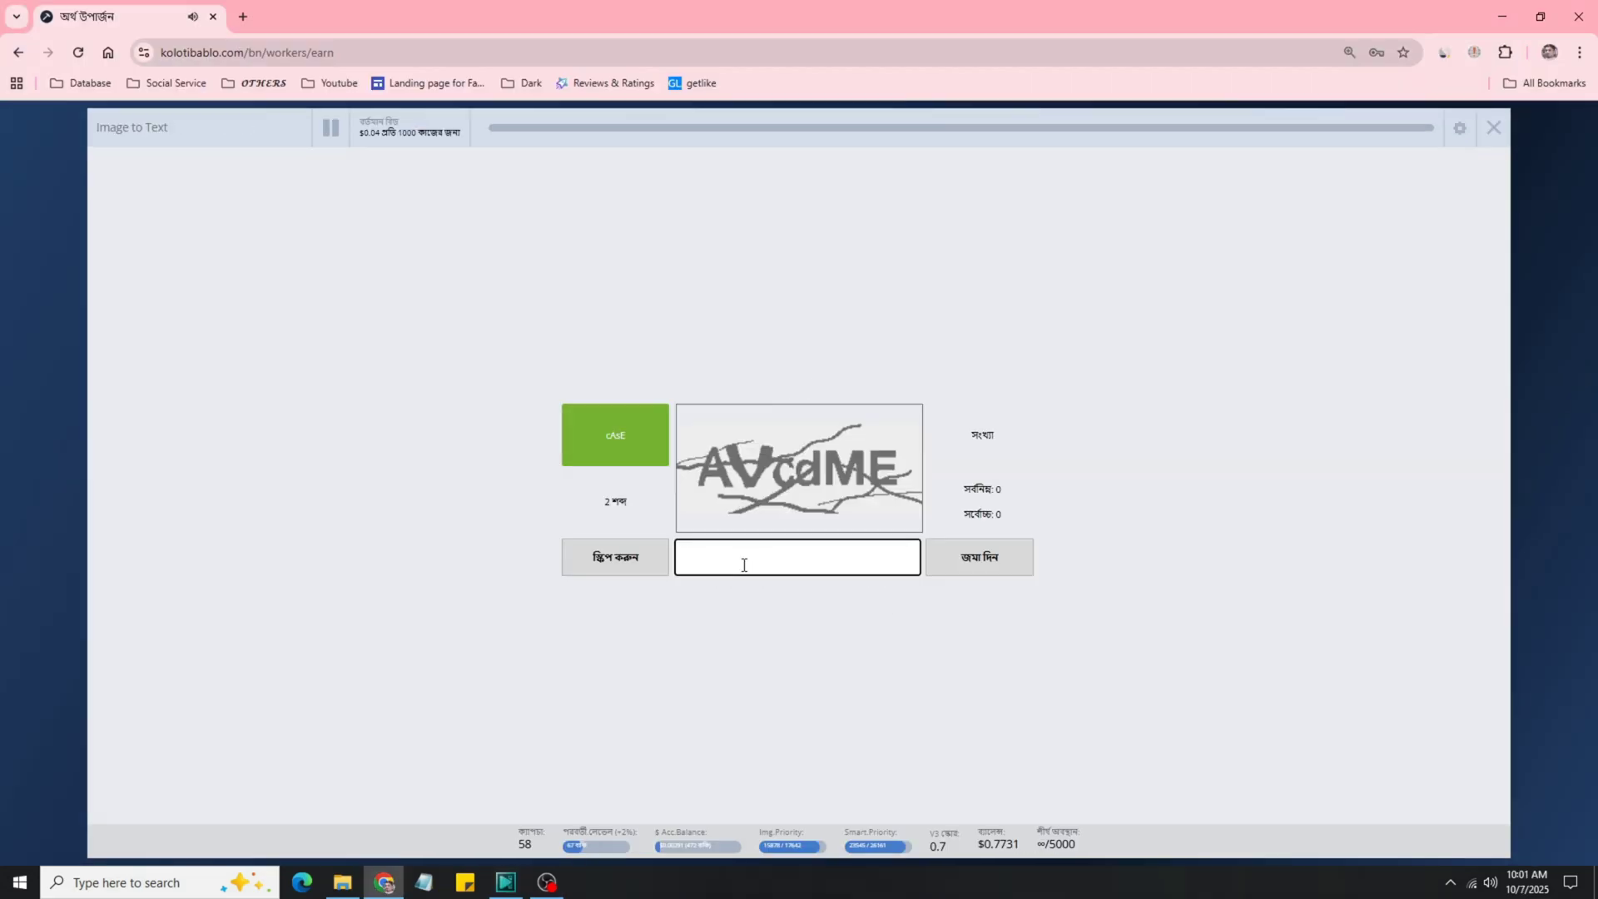
Submit answers for five captchas: E, xWgha, V1WV59, 9 (the 3 + 6 sum) and 9ae61b
type("E")
key("Return")
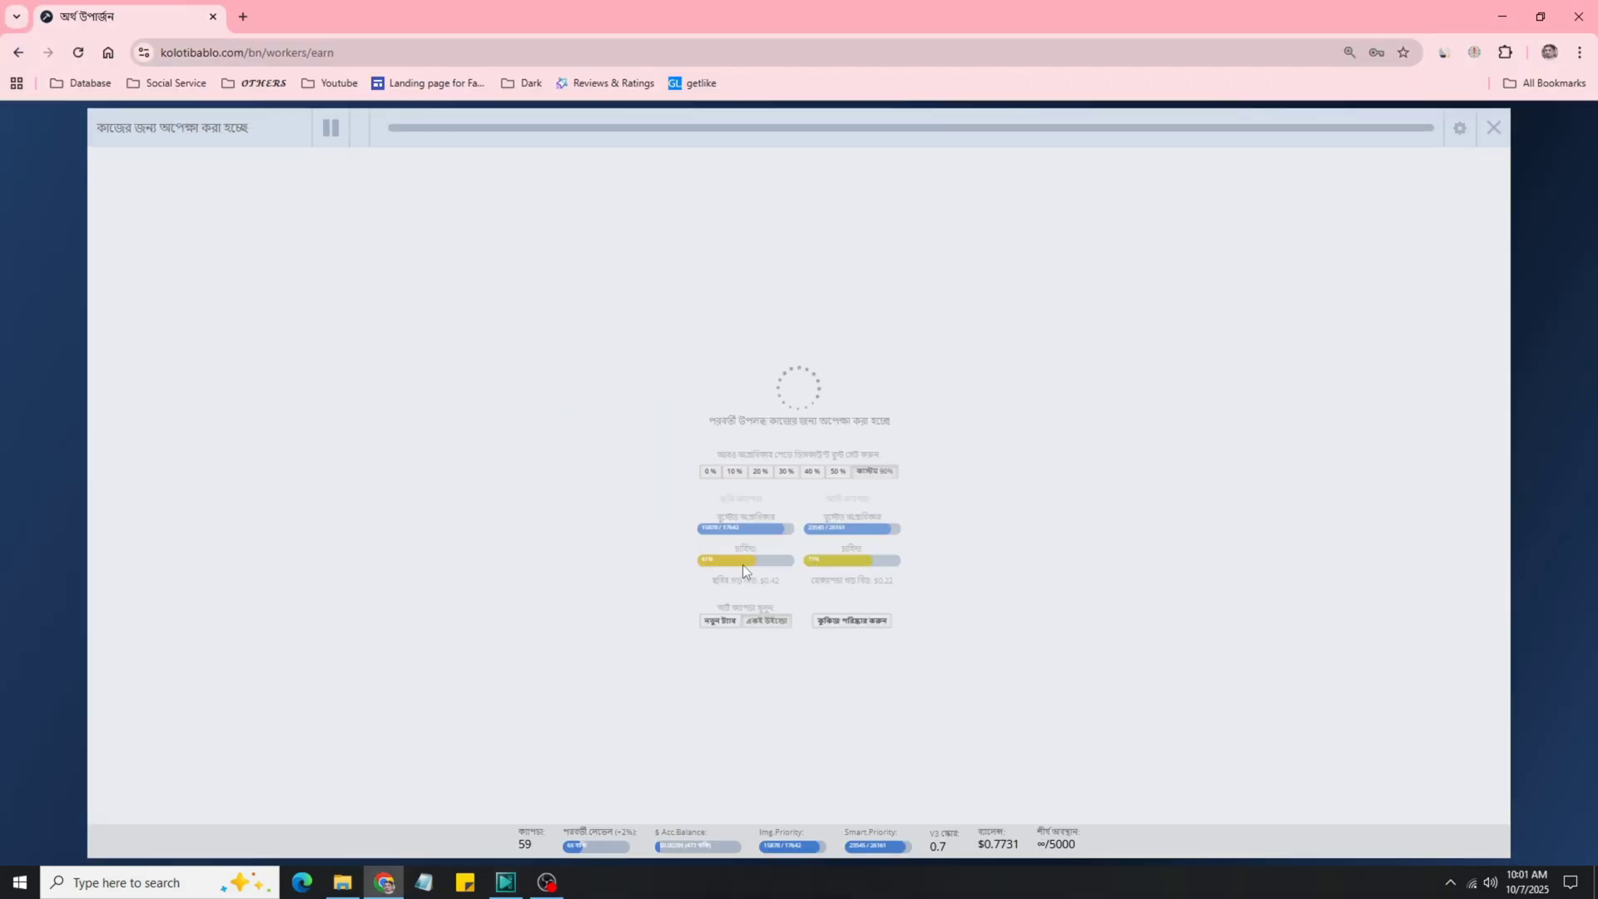
type("x")
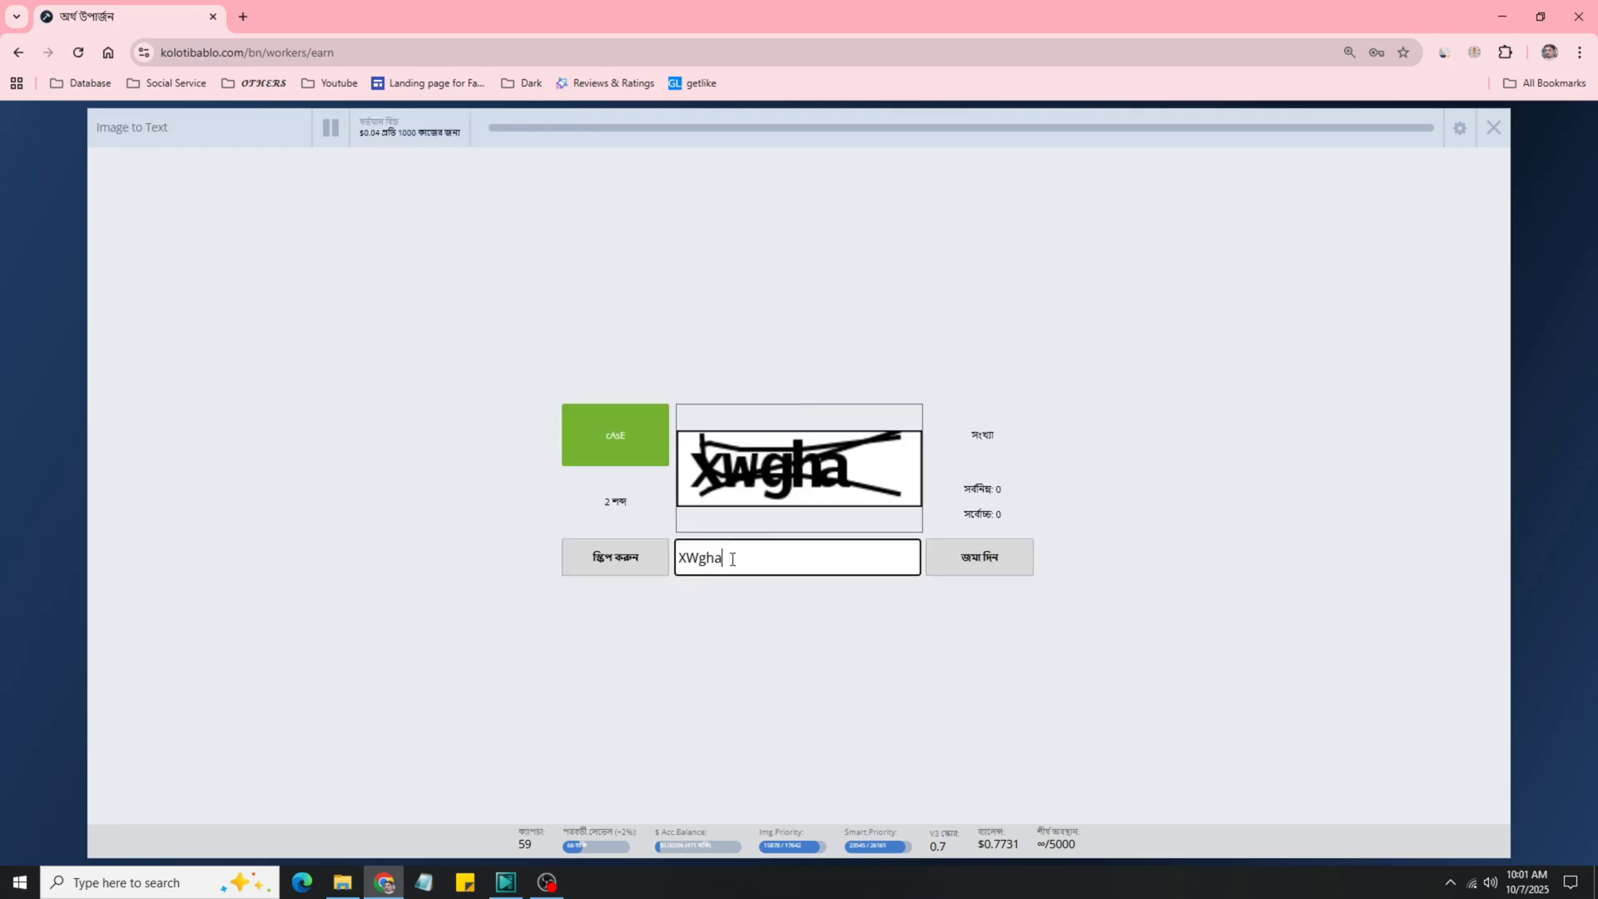
type("Wgha")
key("Return")
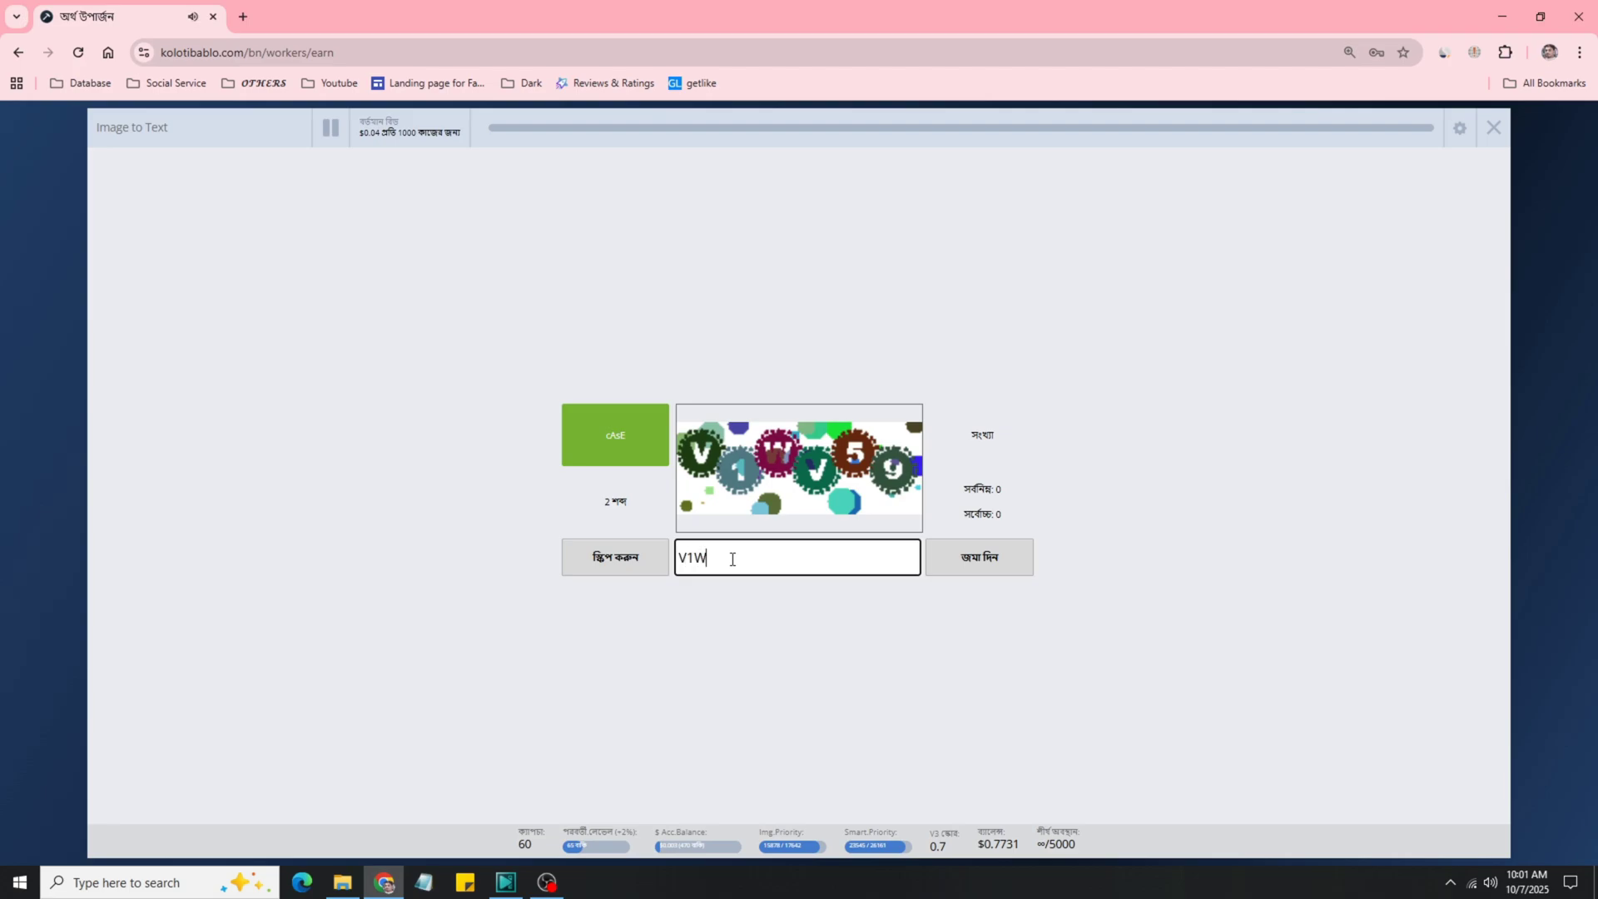
type("V1WV59")
key("Return")
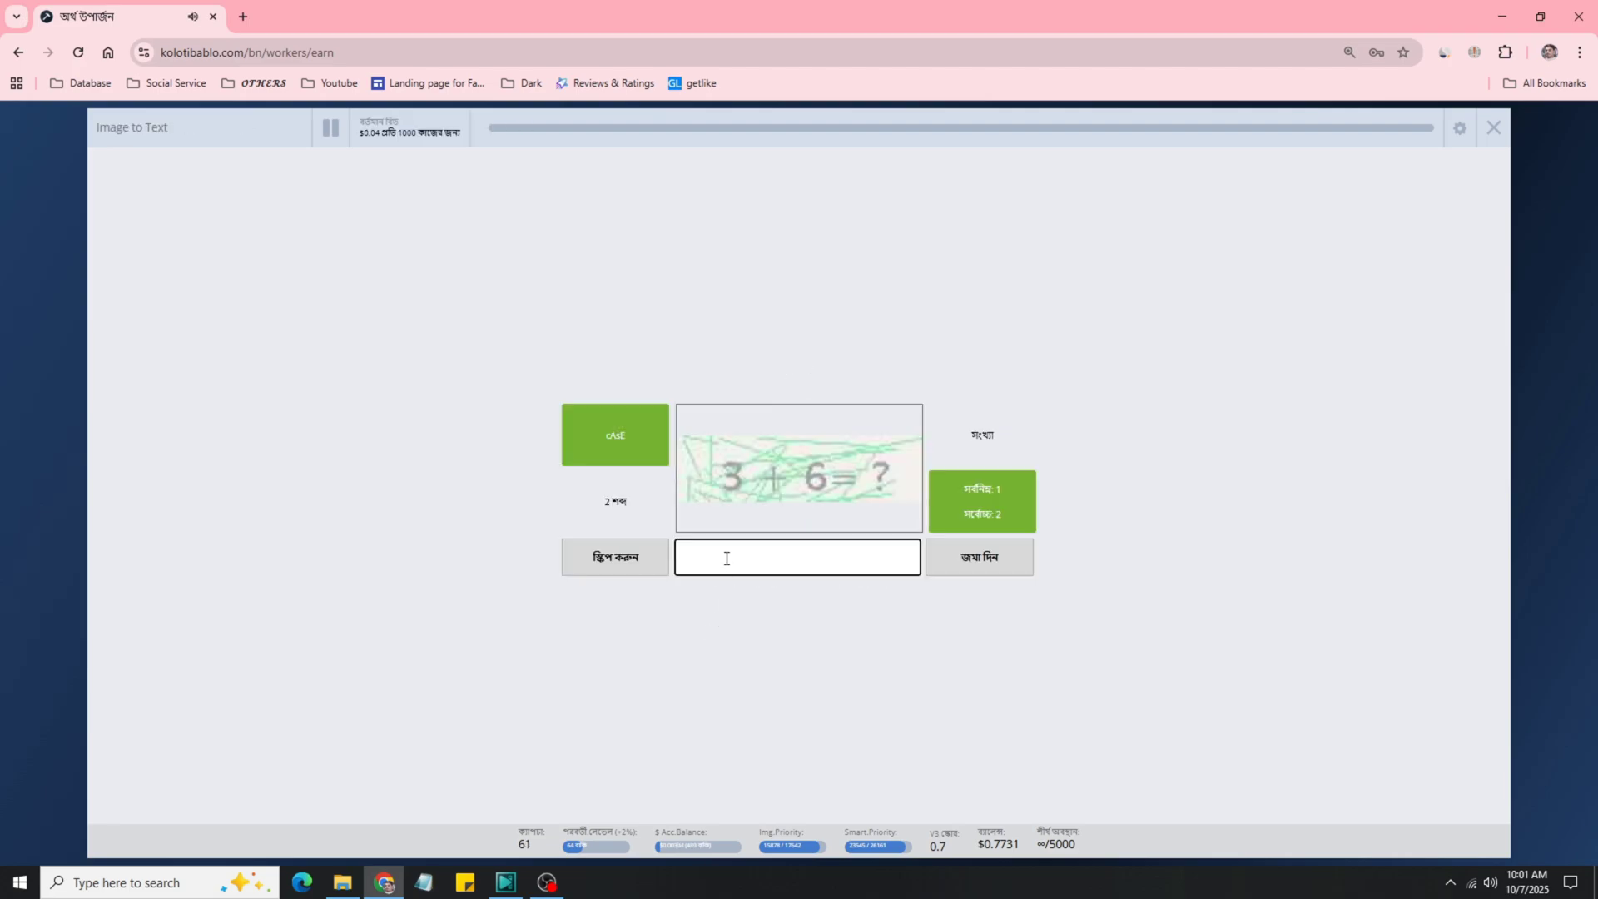
type("9")
key("Return")
type("9ae61b")
key("Return")
Submit answers for four more captchas: z2fdy5?, ML5w3q, ZPBA7g and envb9e
type("z2fdy5?")
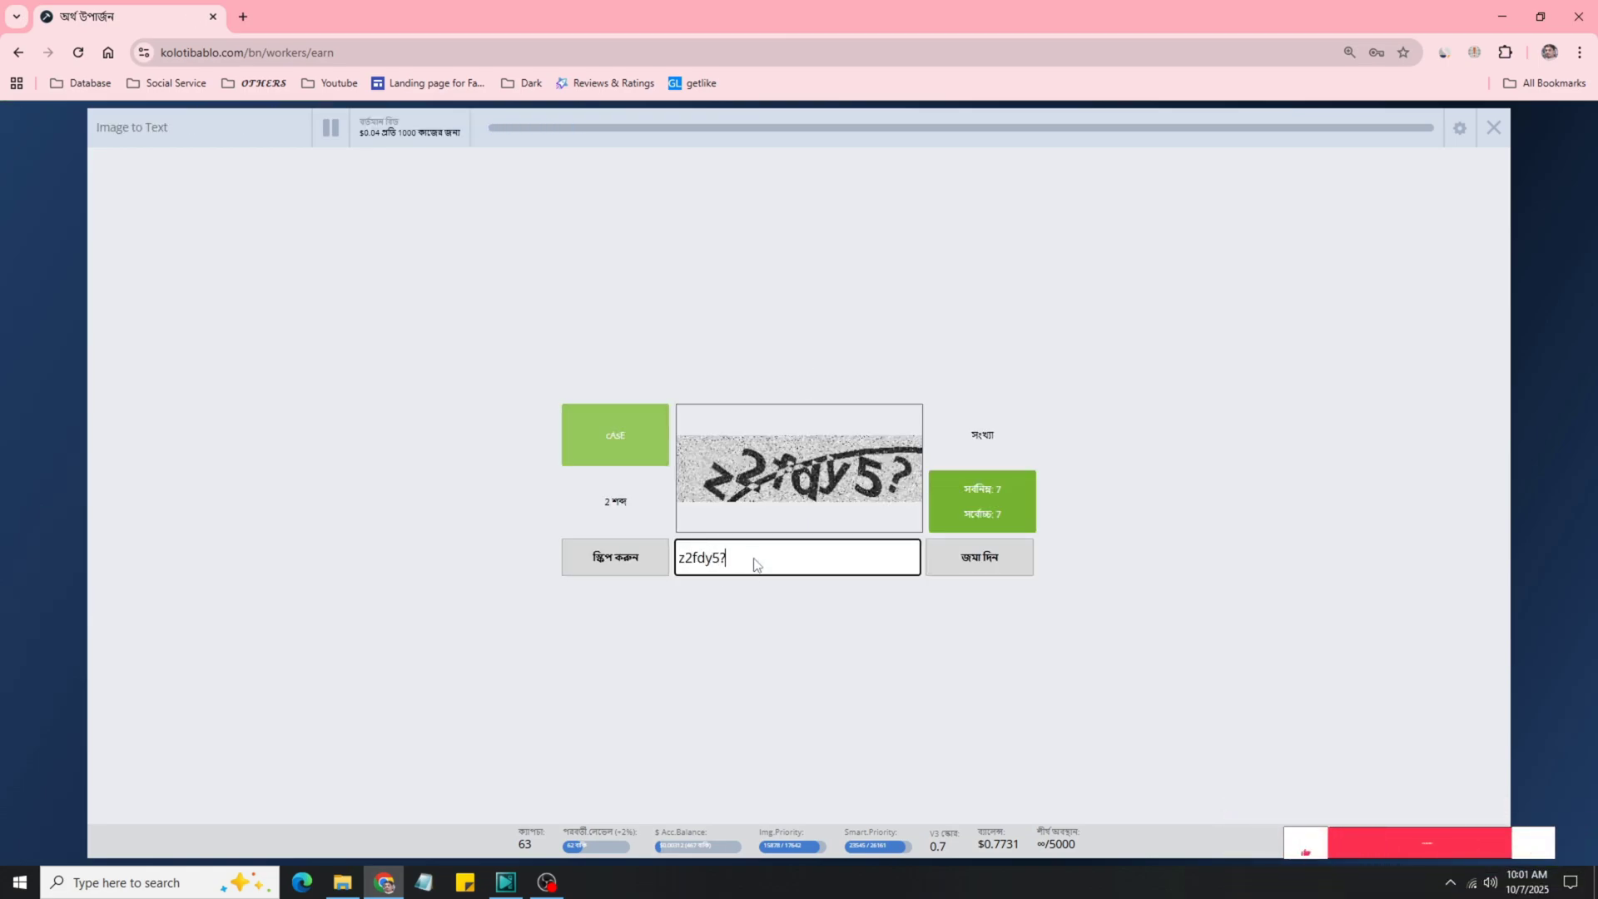
key("Return")
type("ML5w3q")
key("Return")
left_click(757, 571)
type("ZPBA7g")
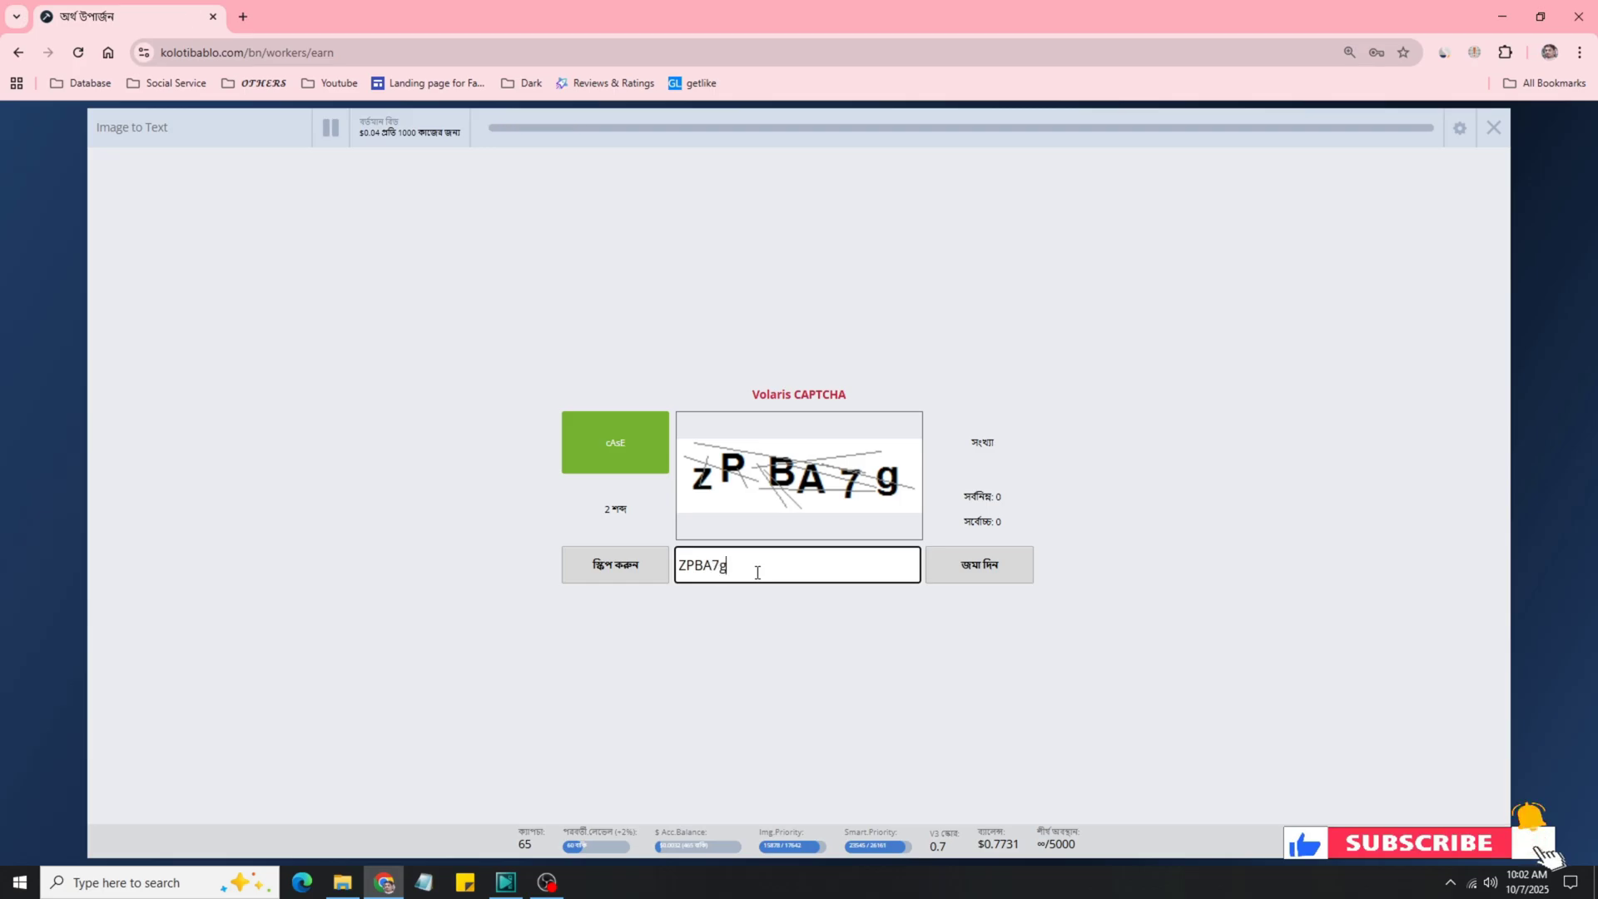
key("Return")
type("envb")
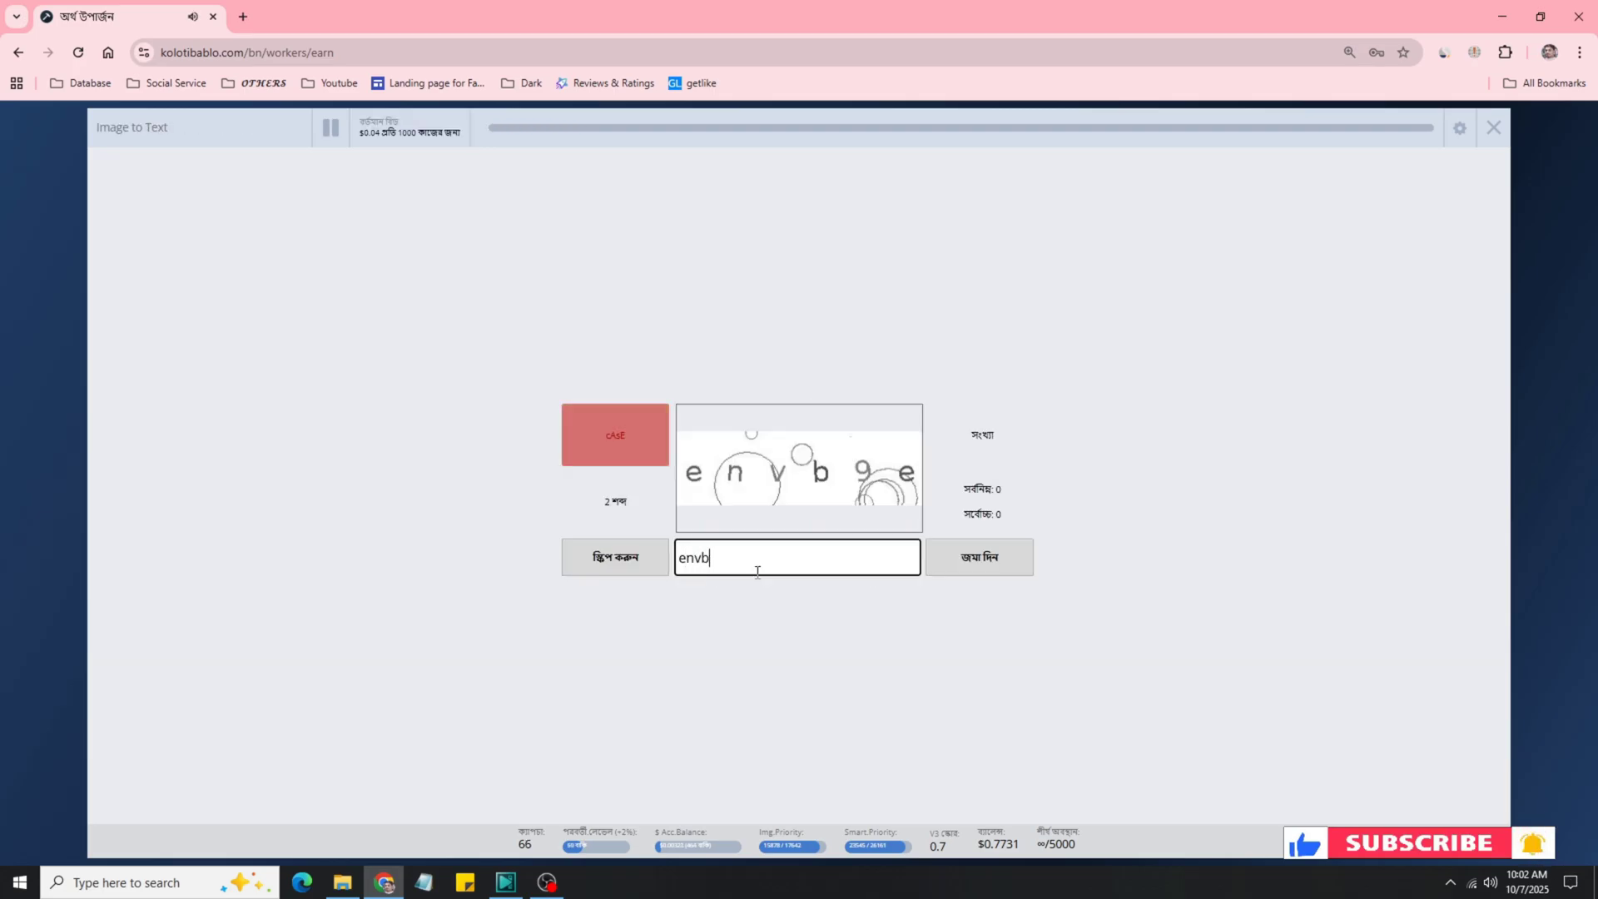
type("9e")
key("Return")
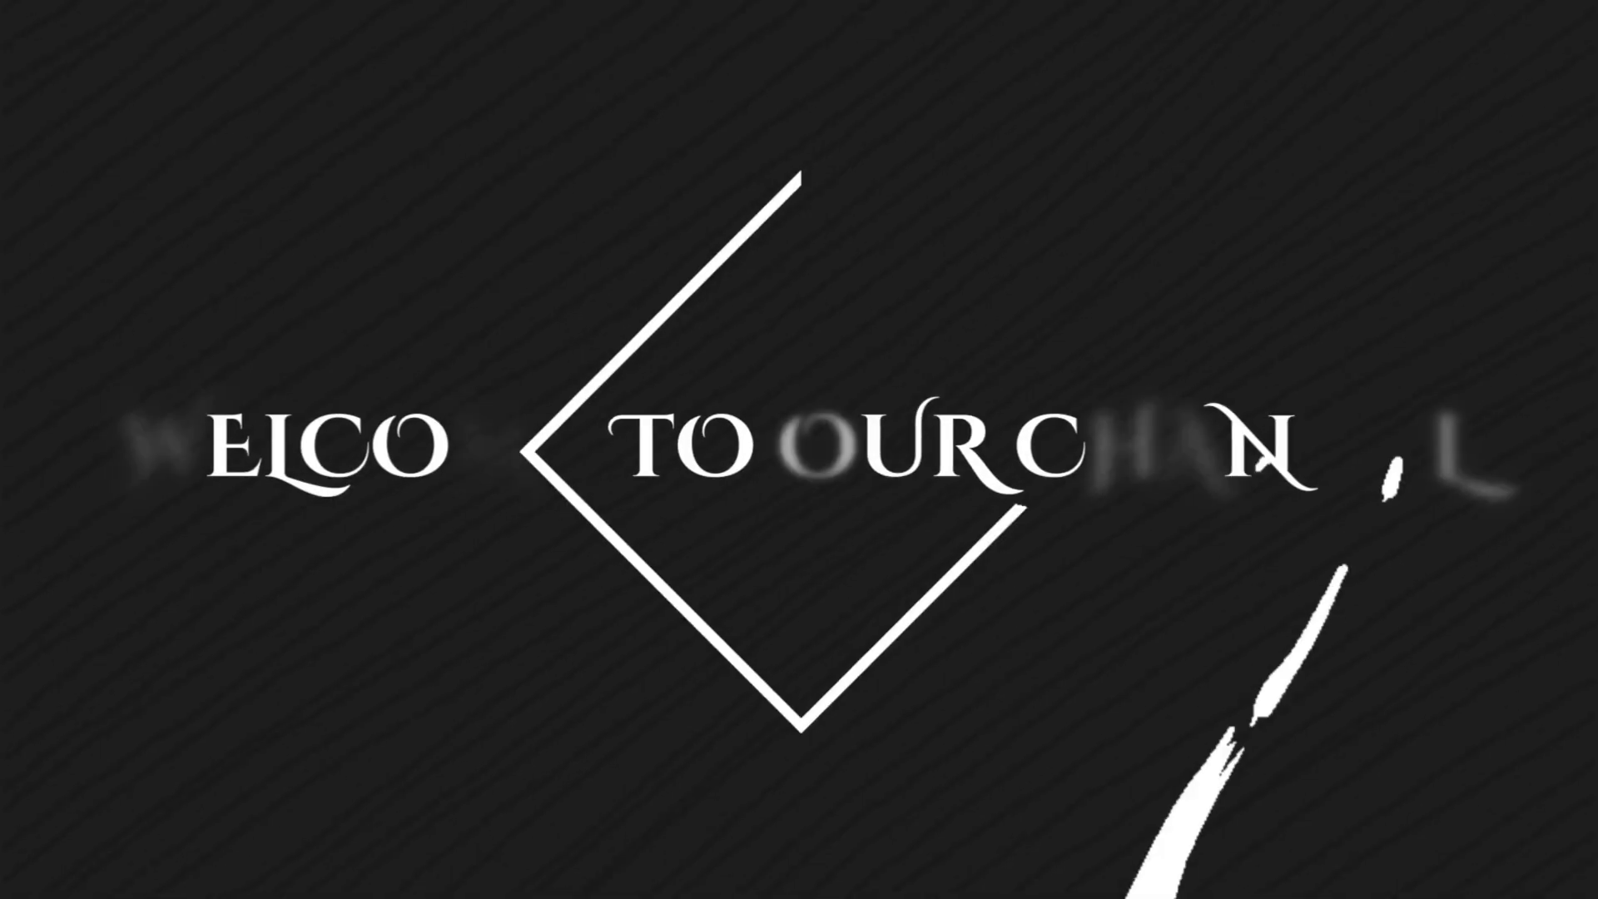